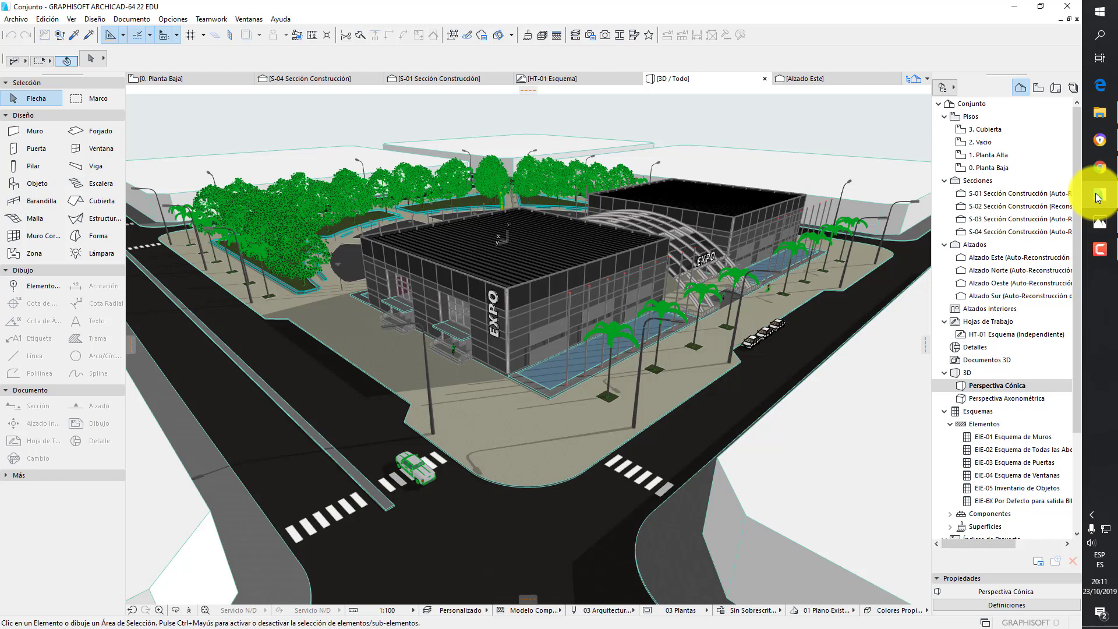
Delete the construction sections S-03 and S-04 from the project, accepting the irreversible deletion
{"action": "left_click", "coordinate": [983, 220]}
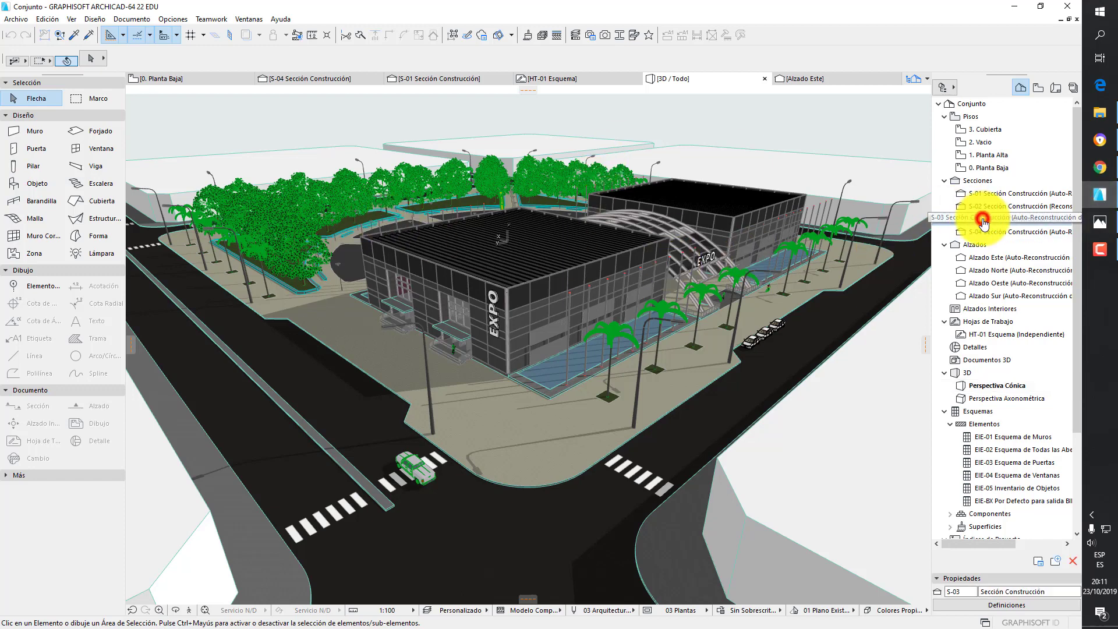
{"action": "right_click", "coordinate": [1003, 219]}
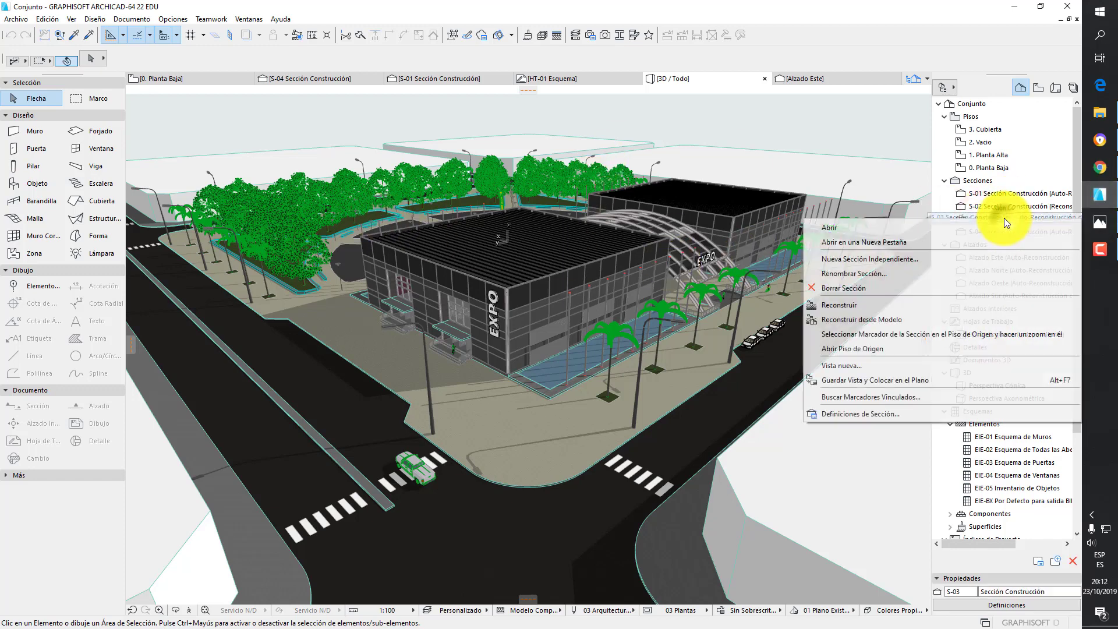
{"action": "left_click", "coordinate": [846, 289]}
{"action": "left_click", "coordinate": [618, 259]}
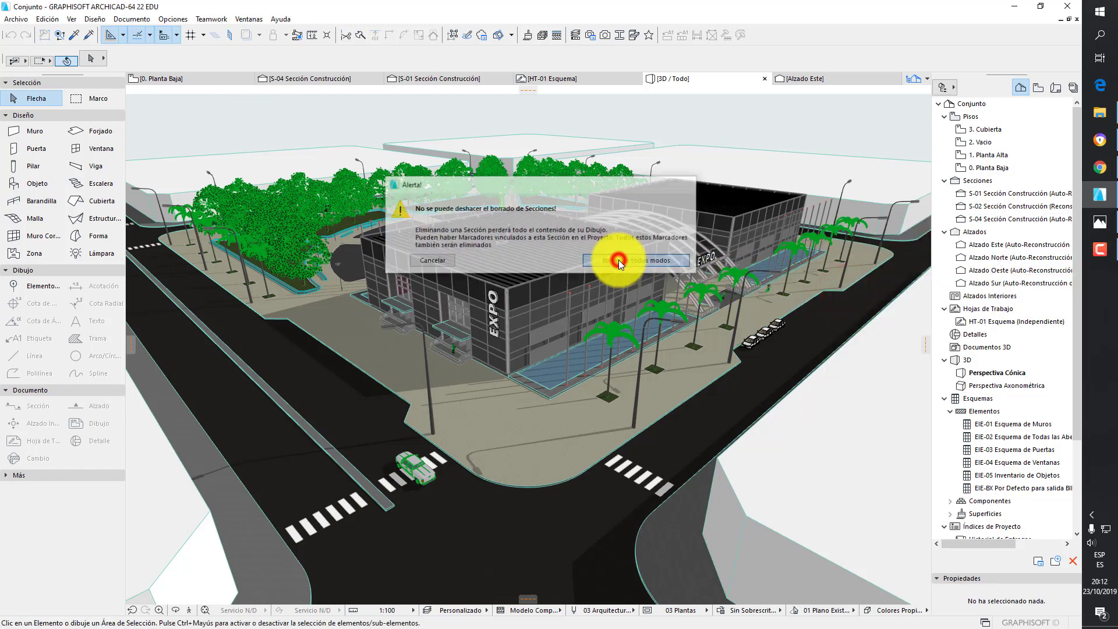
{"action": "left_click", "coordinate": [1003, 219]}
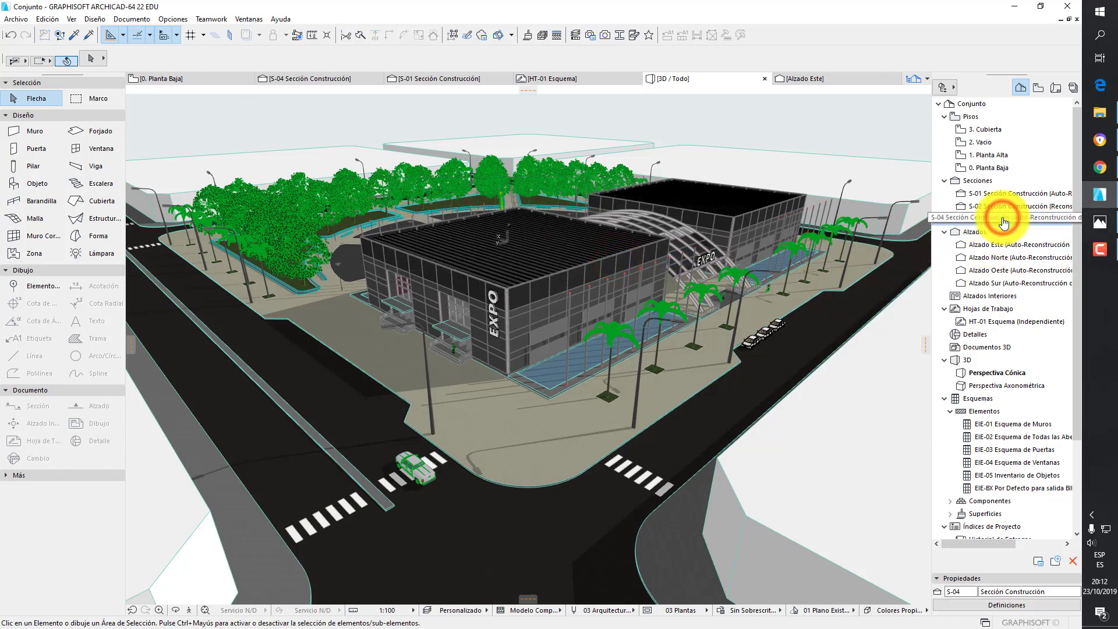
{"action": "right_click", "coordinate": [1003, 221]}
{"action": "left_click", "coordinate": [874, 288]}
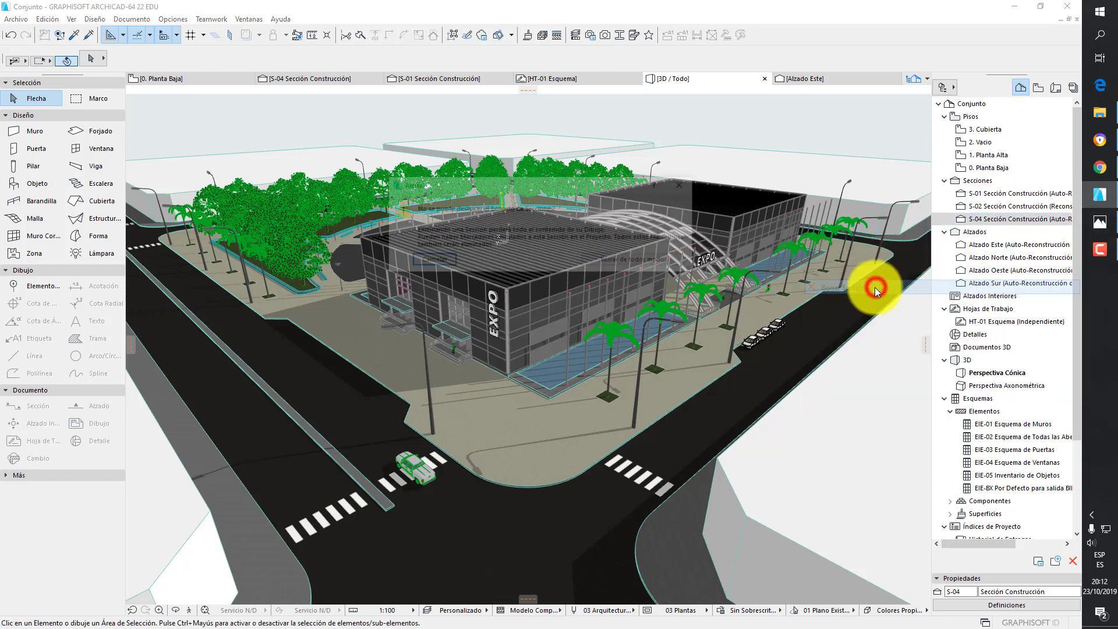
{"action": "left_click", "coordinate": [645, 259]}
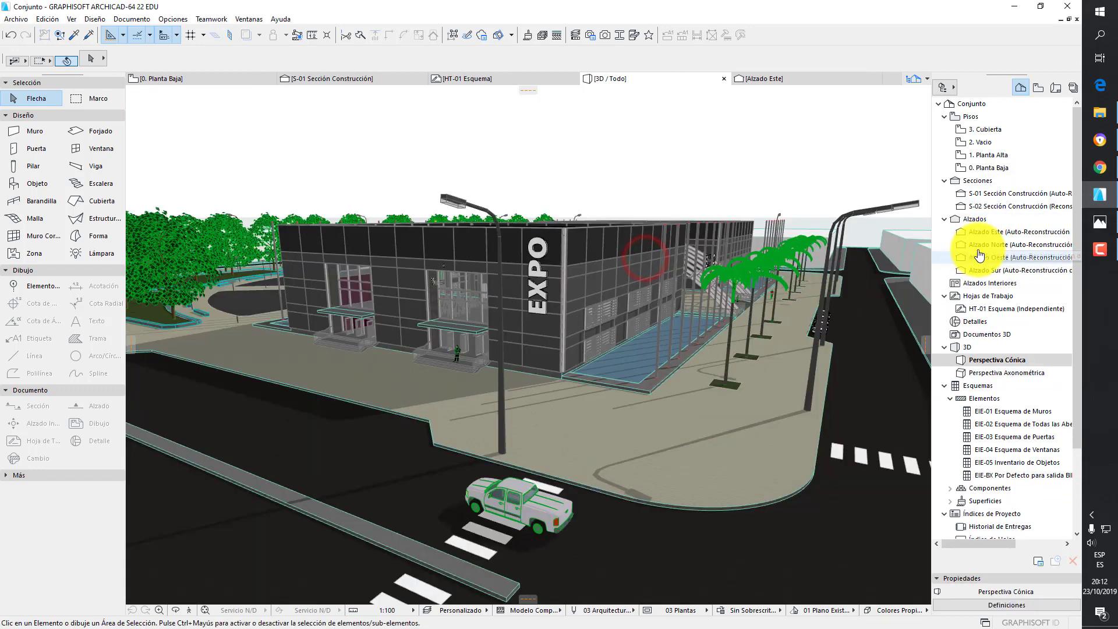
Delete the elevations Alzado Este and Alzado Sur from the project, accepting the irreversible deletion
{"action": "left_click", "coordinate": [999, 233]}
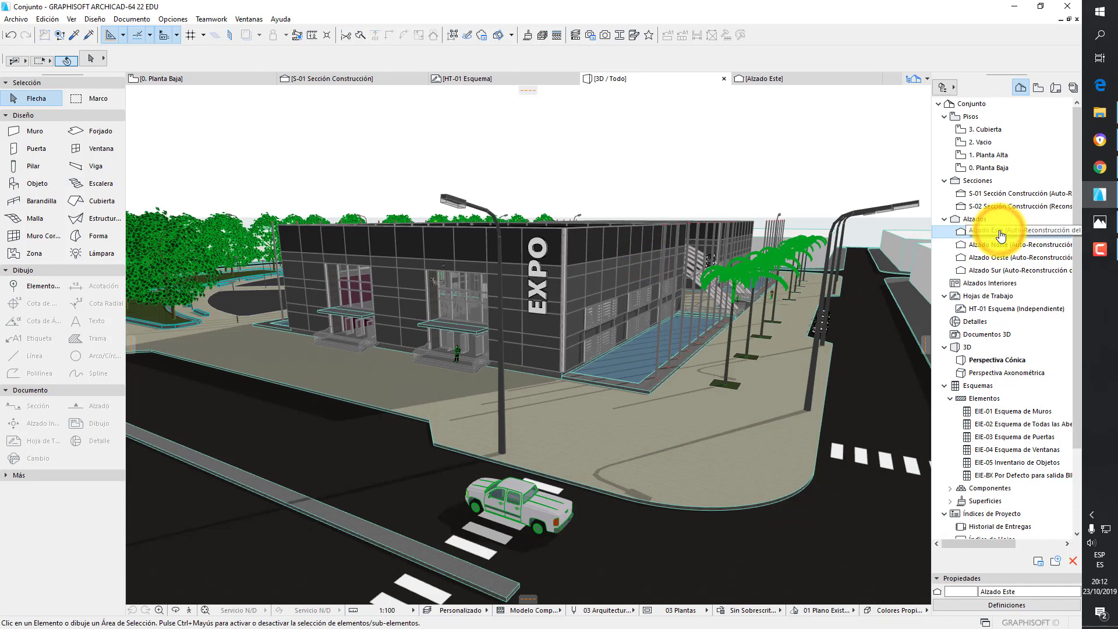
{"action": "right_click", "coordinate": [1000, 235]}
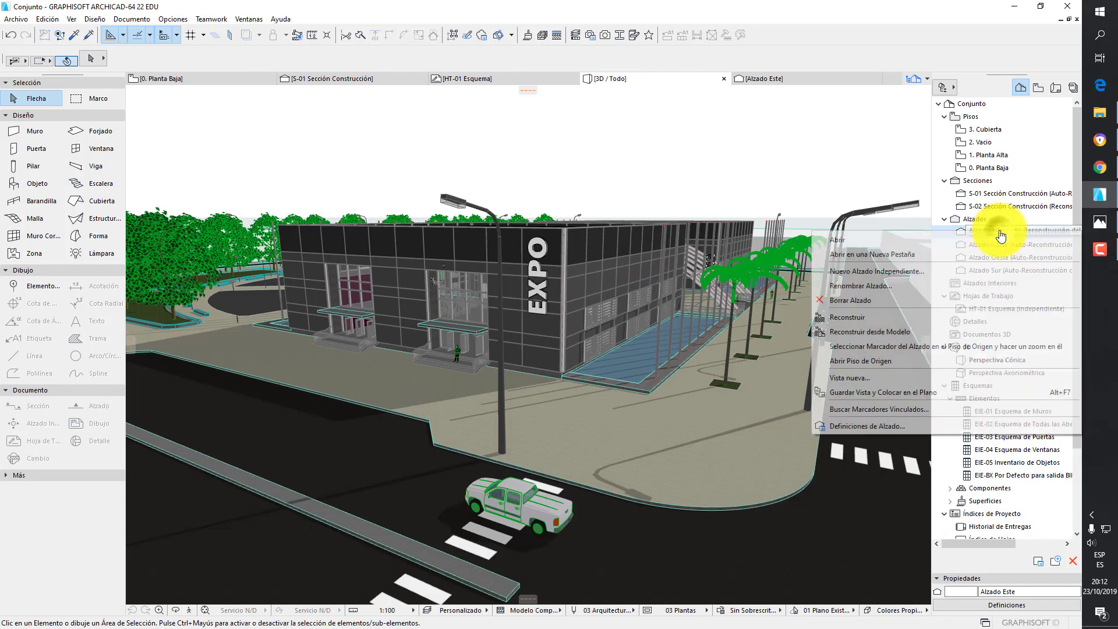
{"action": "left_click", "coordinate": [880, 303]}
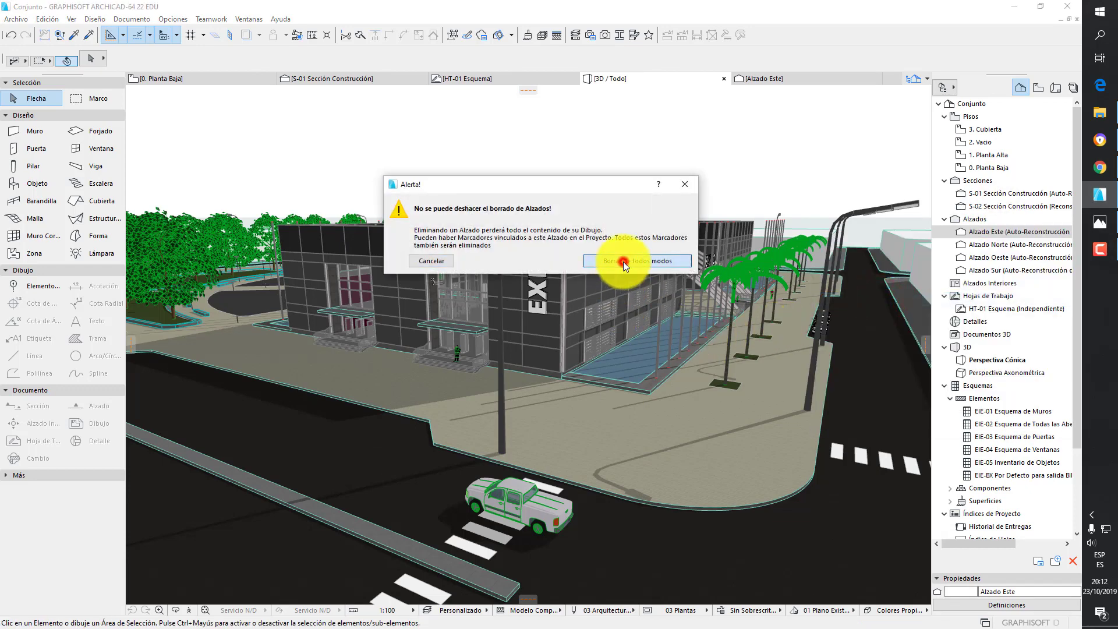
{"action": "left_click", "coordinate": [622, 261]}
{"action": "right_click", "coordinate": [1029, 259]}
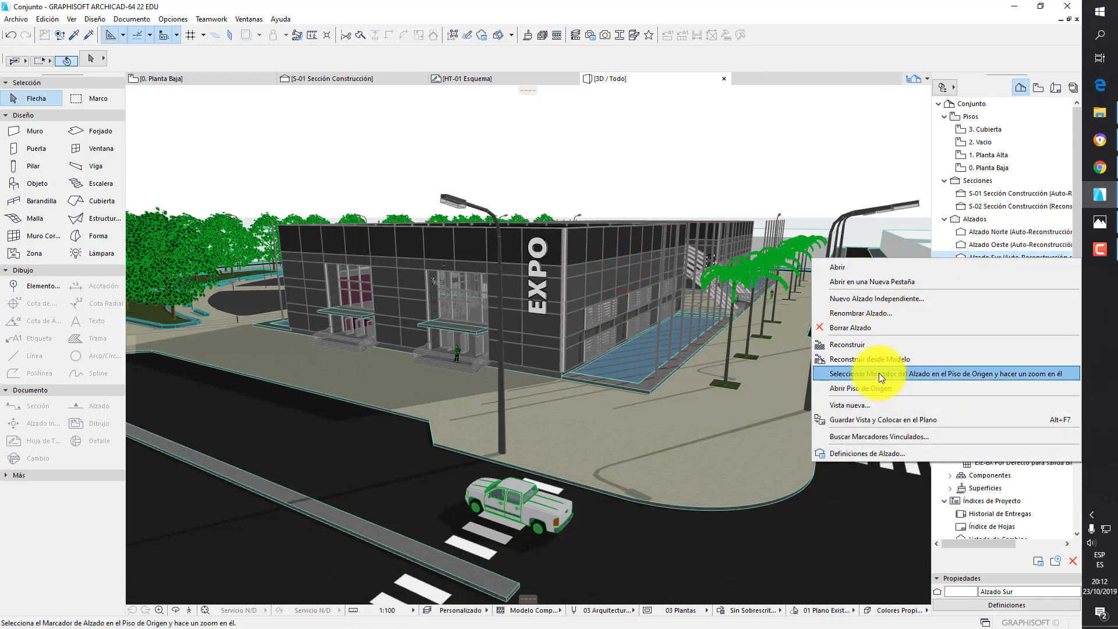
{"action": "left_click", "coordinate": [874, 329]}
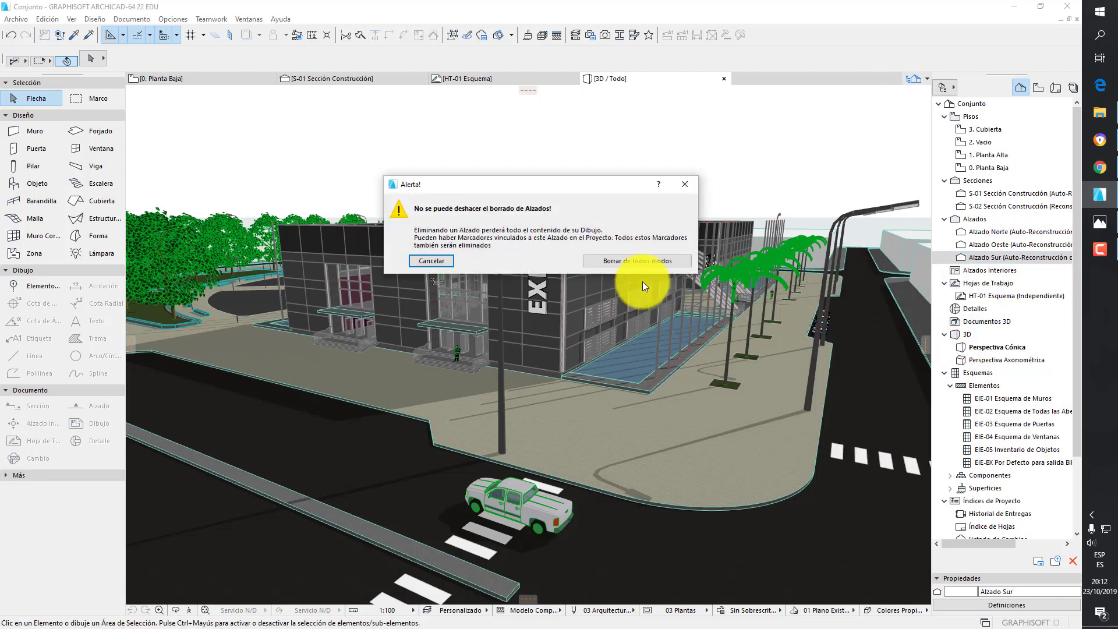
{"action": "left_click", "coordinate": [638, 261]}
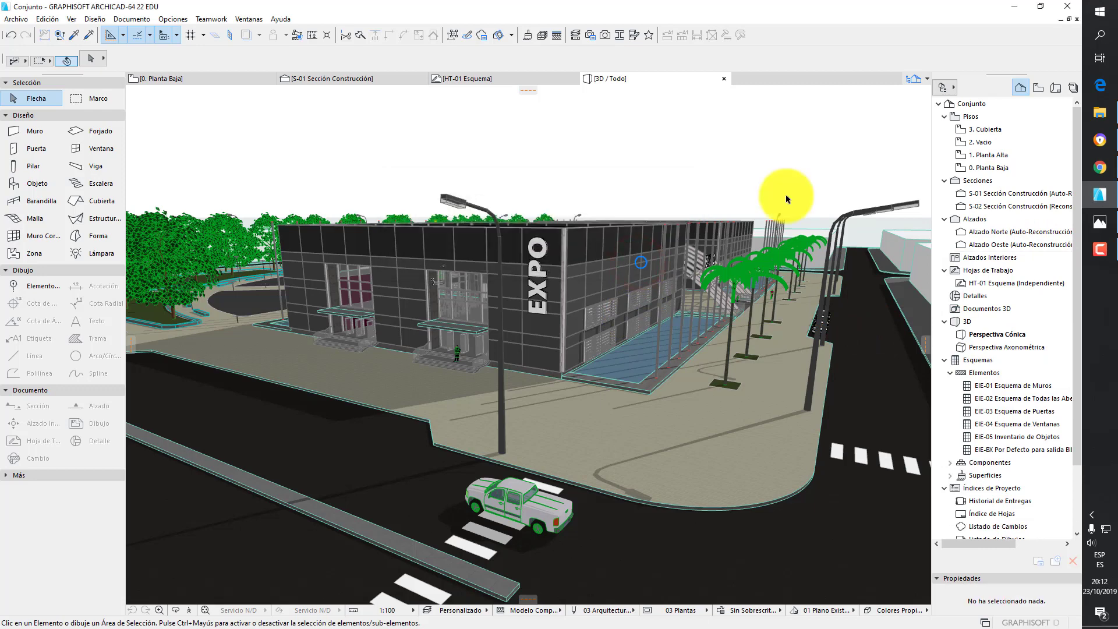
Show the Planta Baja floor plan and save the project as a new file named Conjunto-01 in the TD2 folder
{"action": "left_click", "coordinate": [250, 82]}
{"action": "left_click", "coordinate": [19, 19]}
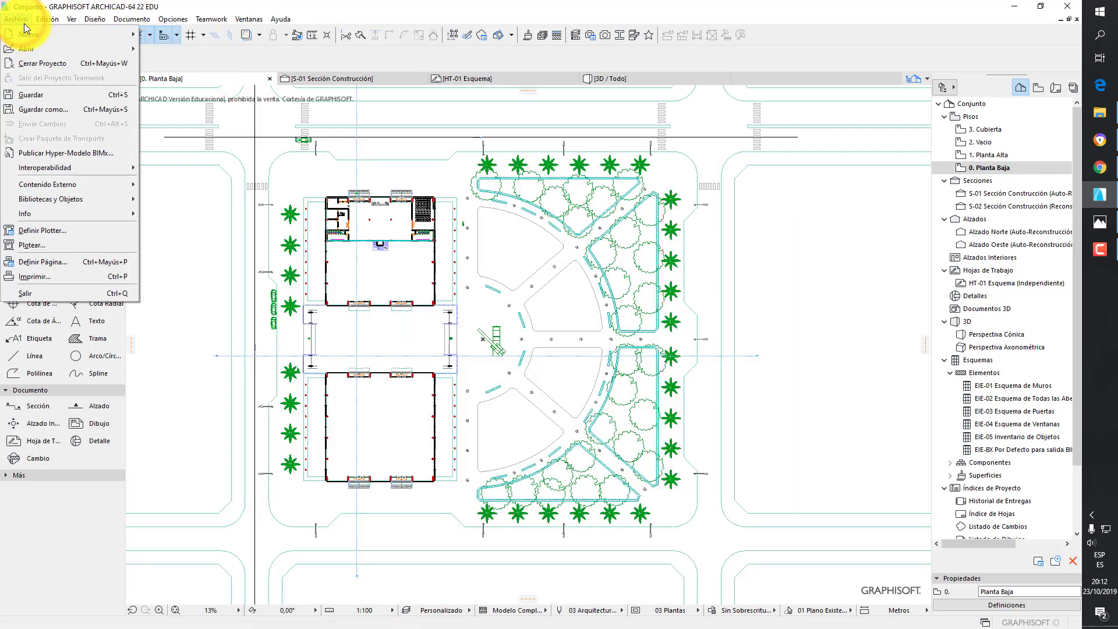
{"action": "left_click", "coordinate": [70, 109]}
{"action": "left_click", "coordinate": [399, 475]}
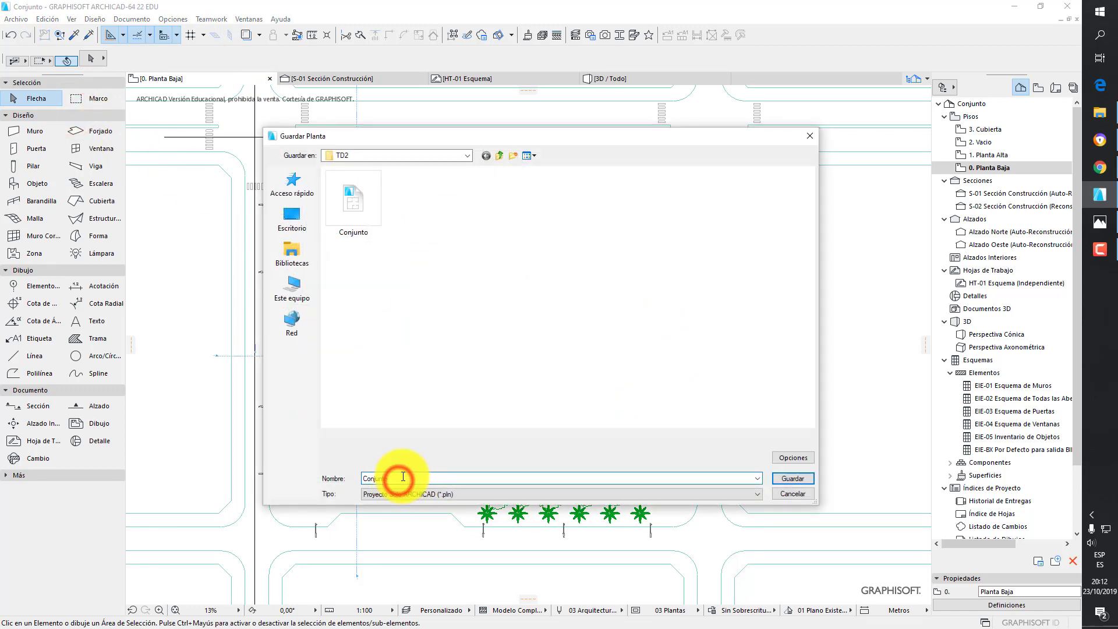
{"action": "type", "text": "-01"}
{"action": "key", "text": "Return"}
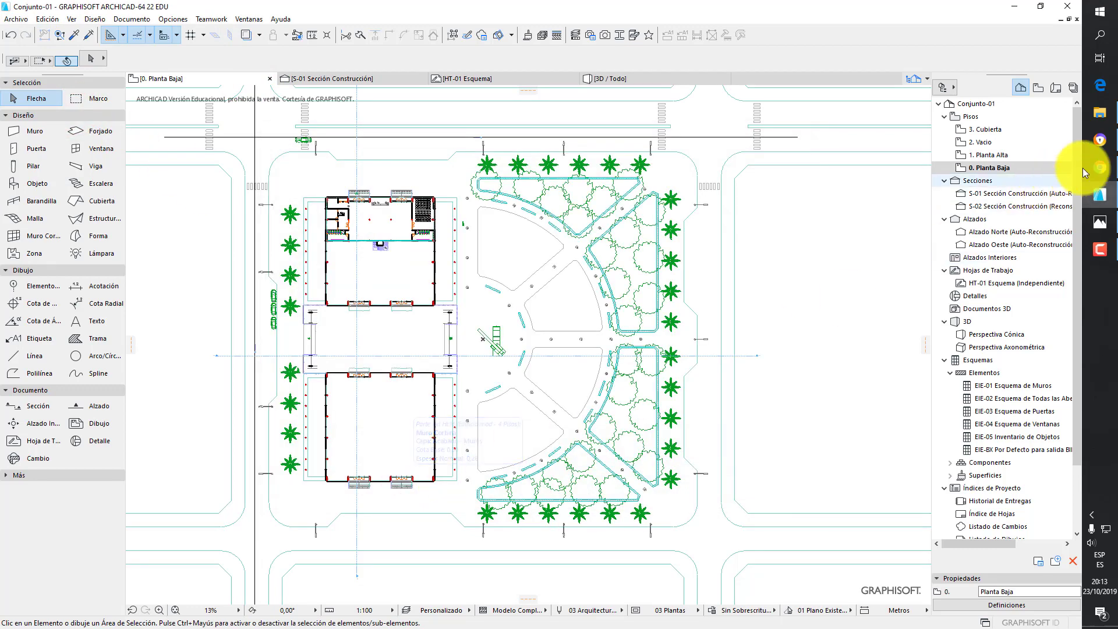
Switch to File Explorer, sort the TD2 folder by size and compare the Conjunto and Conjunto-01 project files
{"action": "left_click", "coordinate": [1099, 112]}
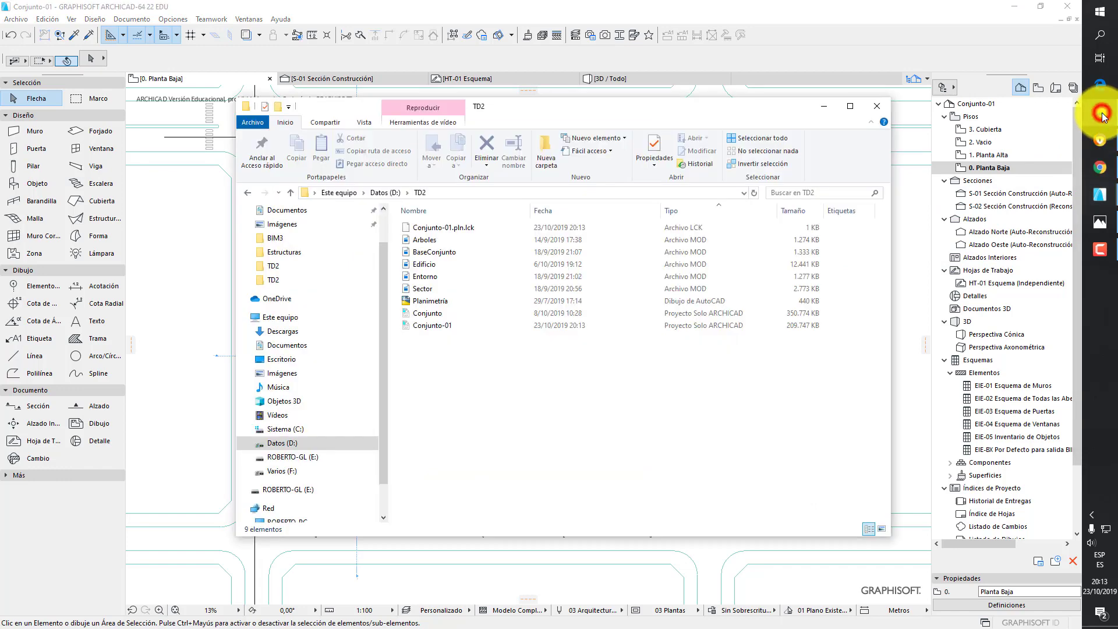
{"action": "left_click", "coordinate": [792, 211]}
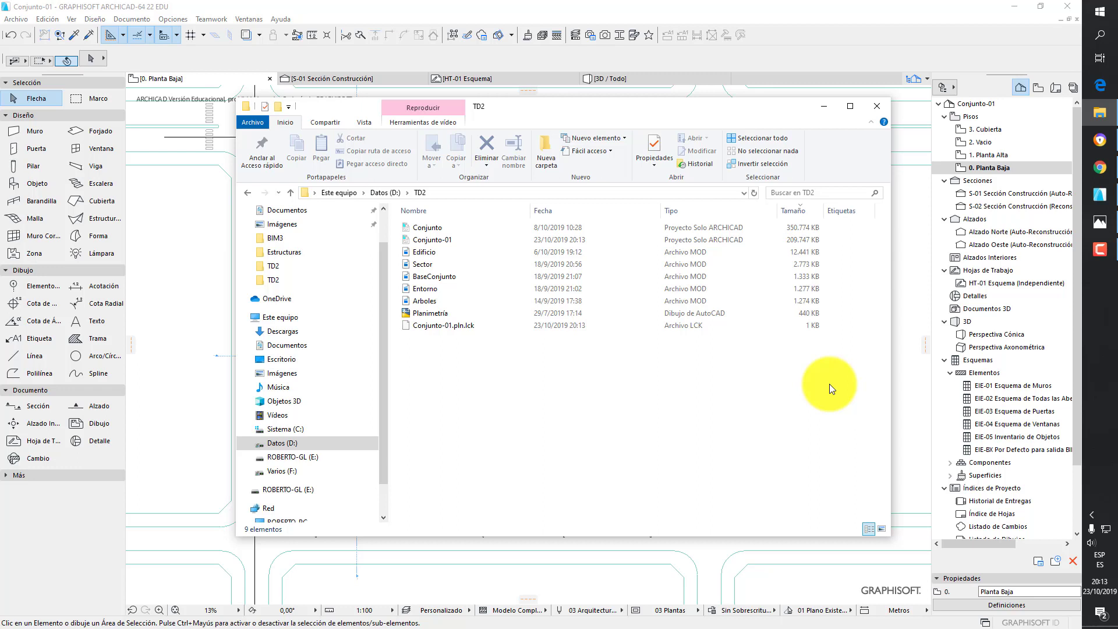
{"action": "left_click", "coordinate": [765, 225]}
{"action": "left_click", "coordinate": [762, 239]}
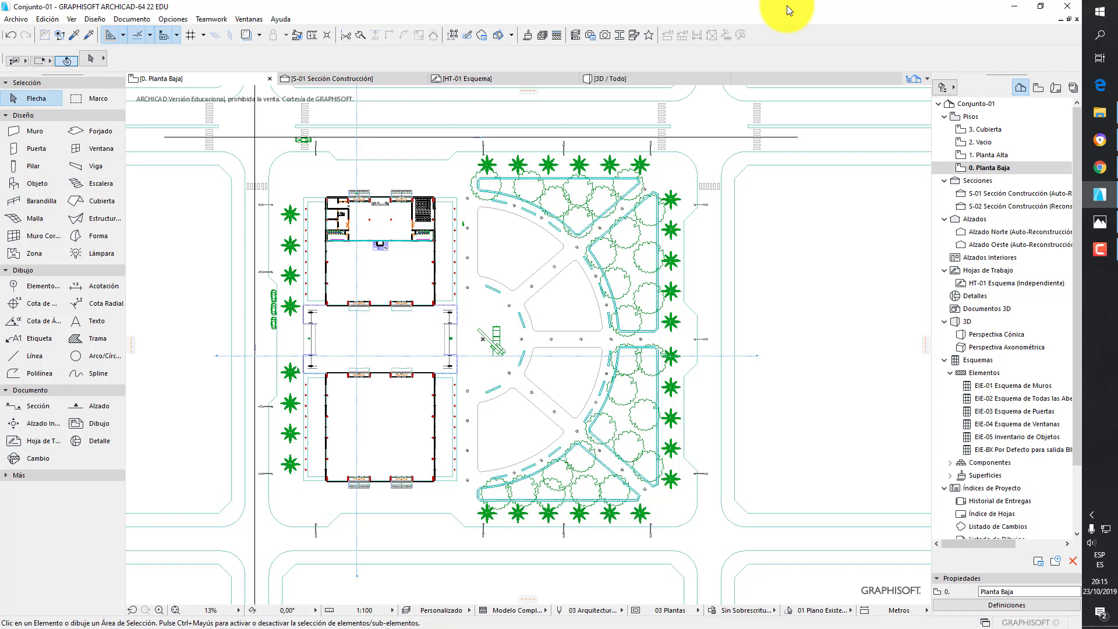
Switch the floor plan's model view option to 02 Dibujo, without editing its settings
{"action": "left_click", "coordinate": [698, 610]}
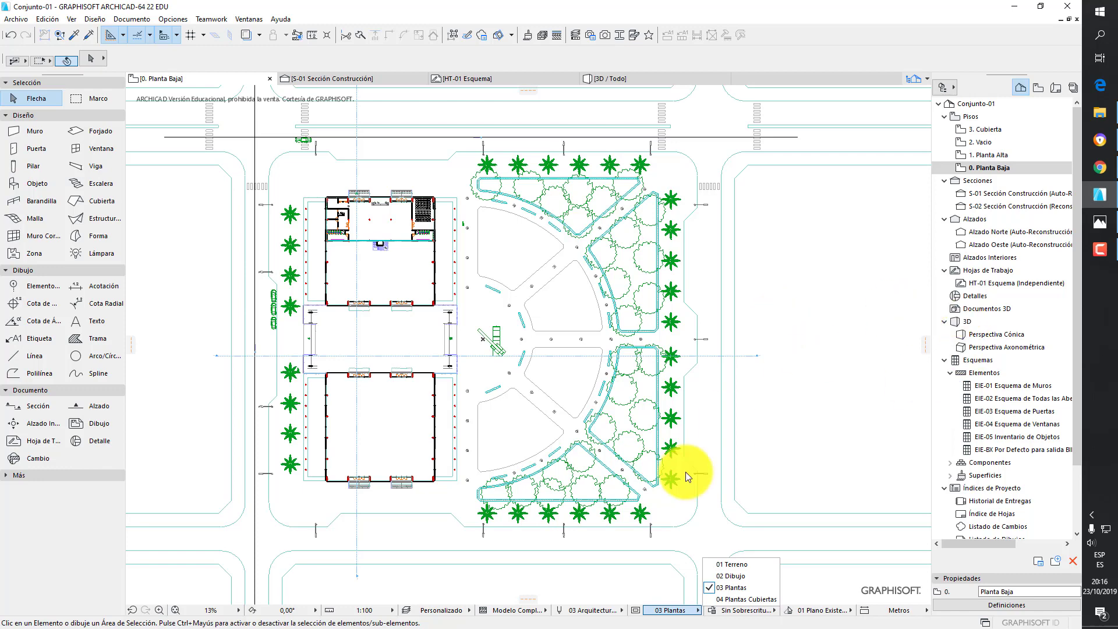
{"action": "left_click", "coordinate": [730, 576]}
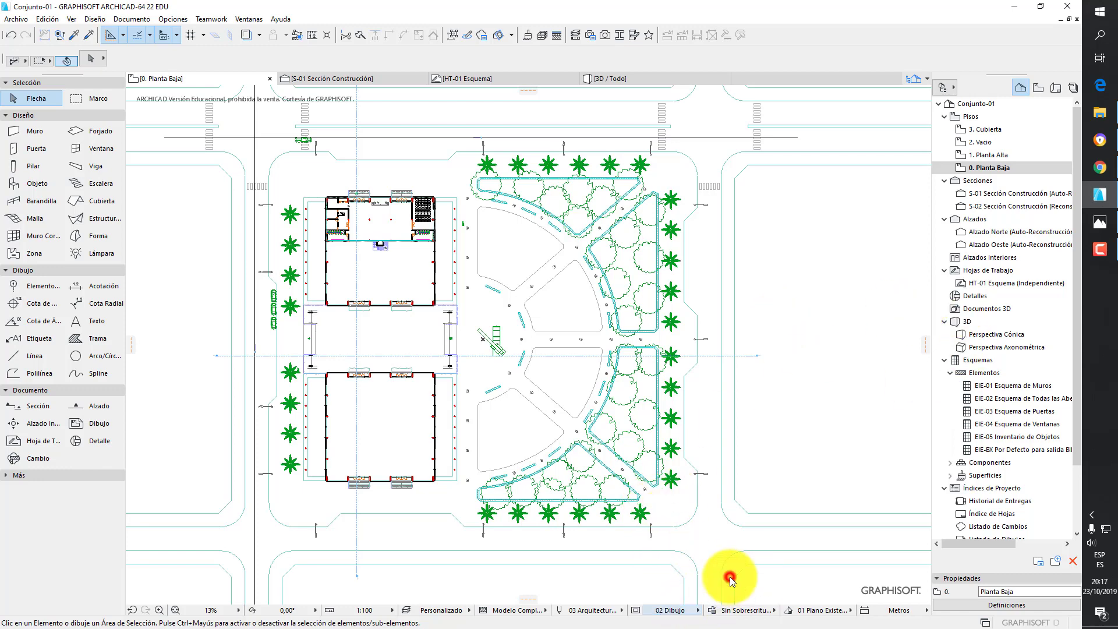
{"action": "left_click", "coordinate": [636, 610]}
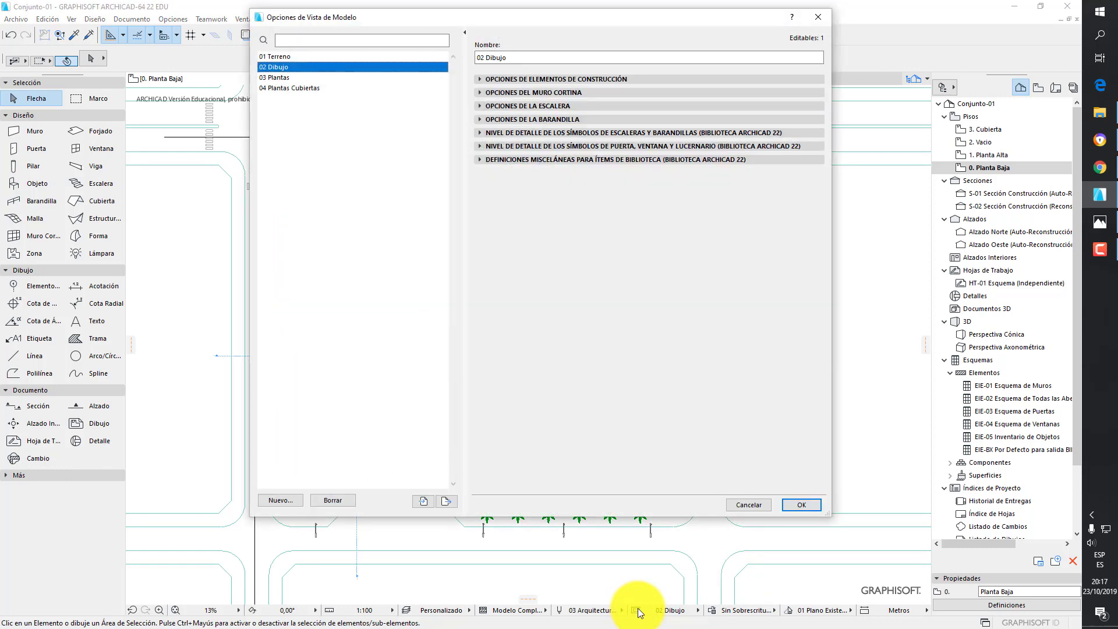
{"action": "left_click", "coordinate": [819, 17]}
In the 02 Dibujo model view options, hide the curtain wall's joints and accessories and set its panels to the simplest display
{"action": "left_click", "coordinate": [138, 19]}
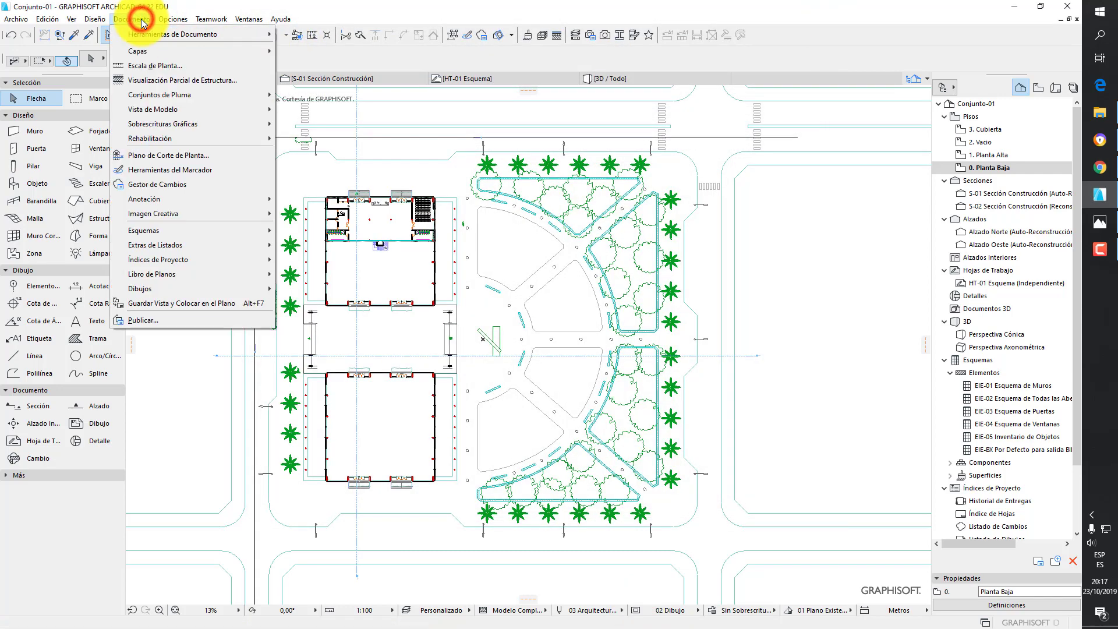
{"action": "left_click", "coordinate": [176, 106]}
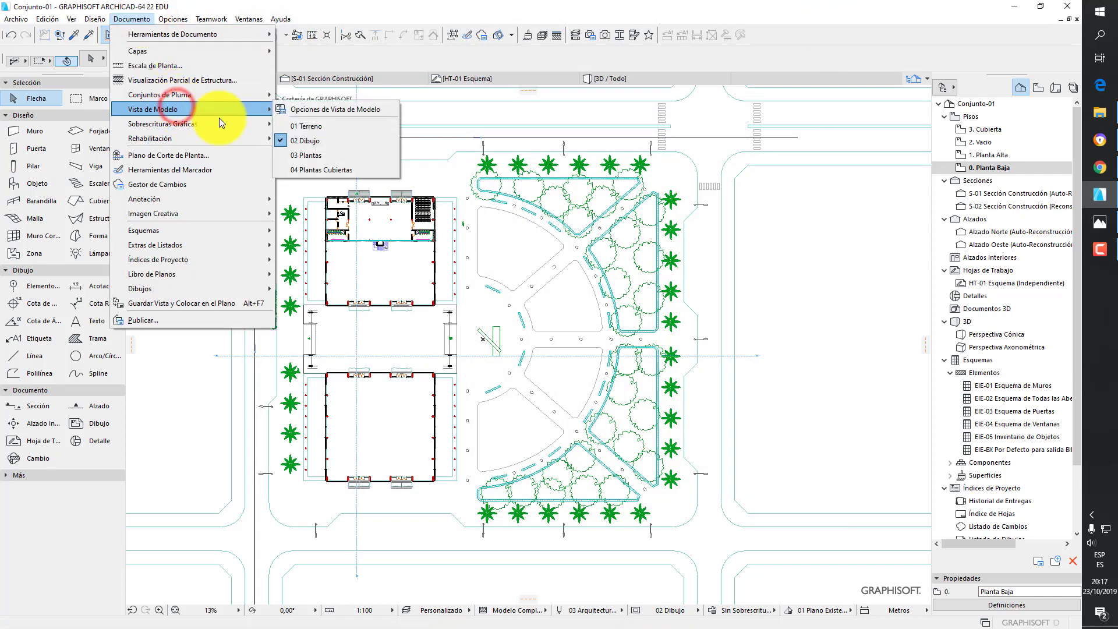
{"action": "left_click", "coordinate": [305, 109]}
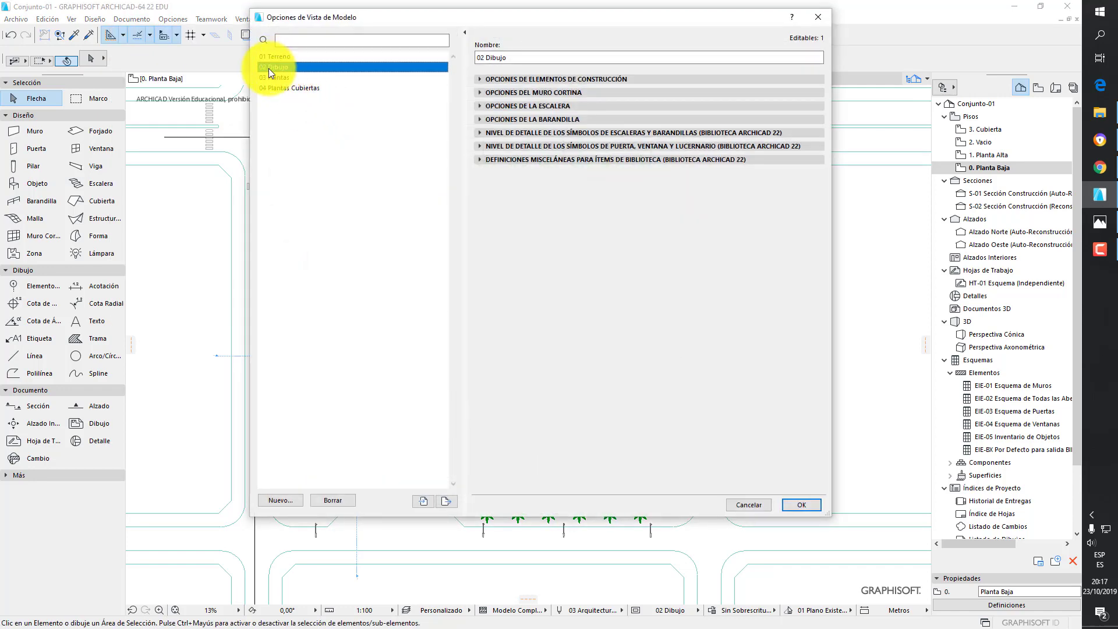
{"action": "left_click", "coordinate": [531, 77]}
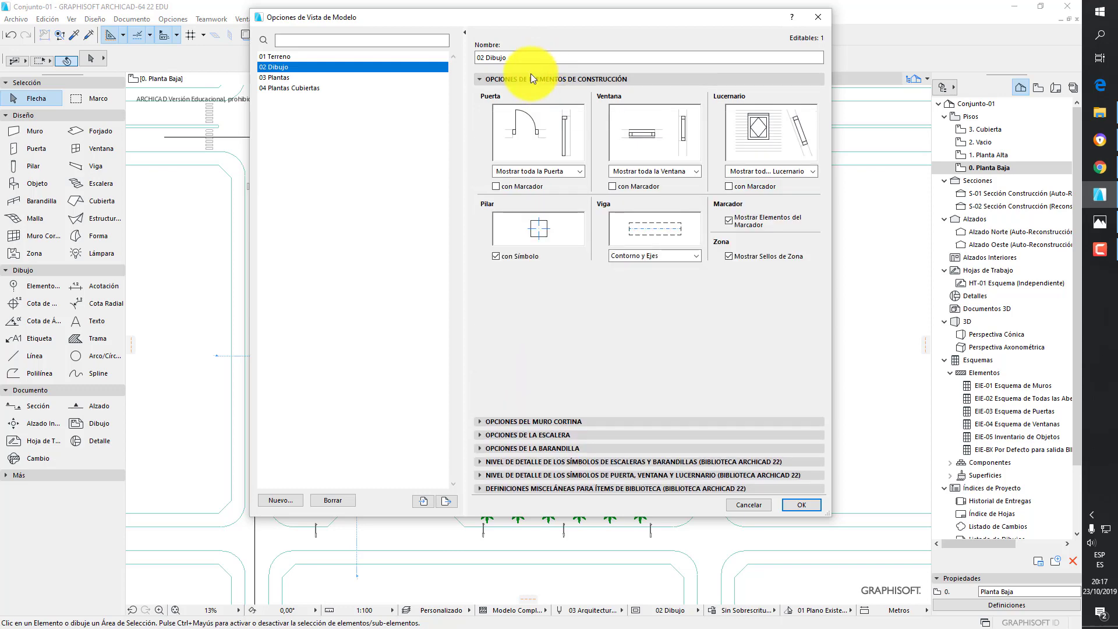
{"action": "left_click", "coordinate": [495, 78]}
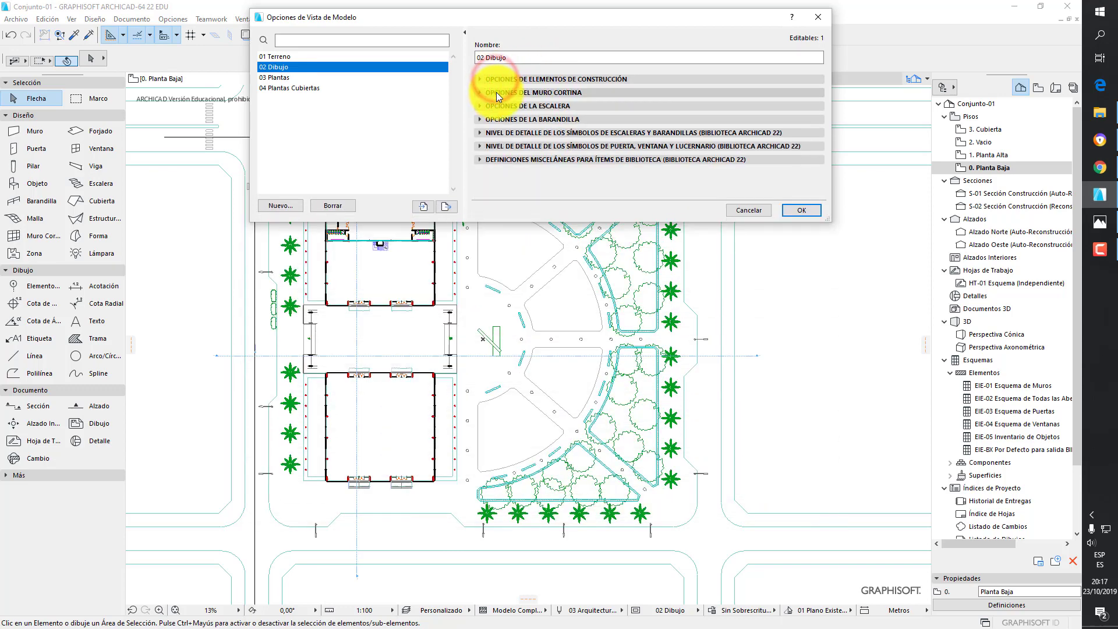
{"action": "left_click", "coordinate": [496, 92]}
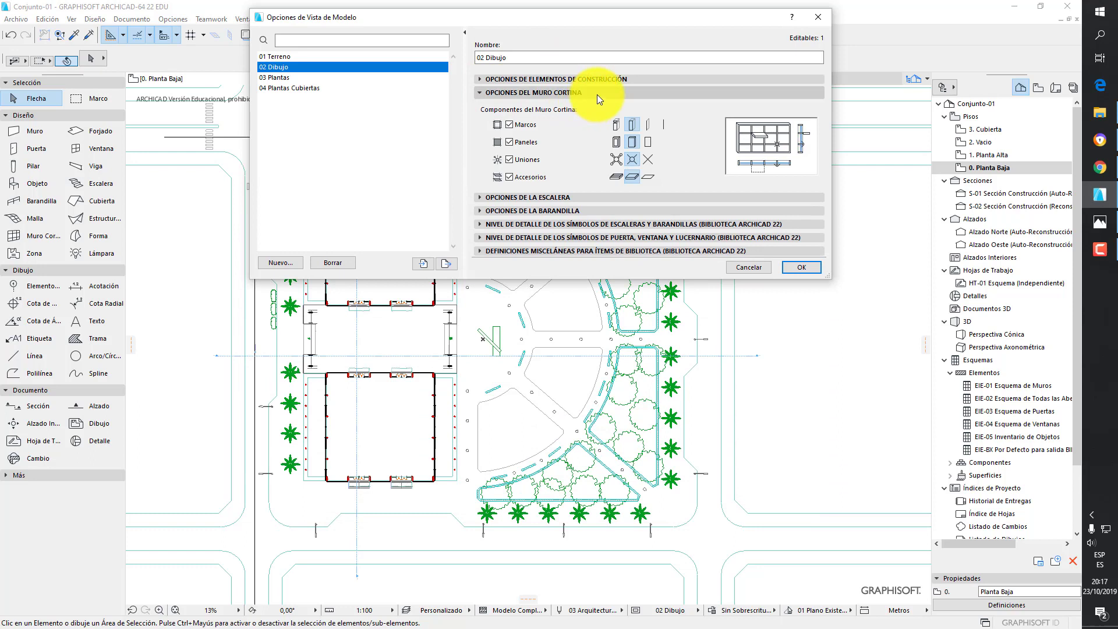
{"action": "left_click", "coordinate": [508, 159]}
{"action": "left_click", "coordinate": [511, 178]}
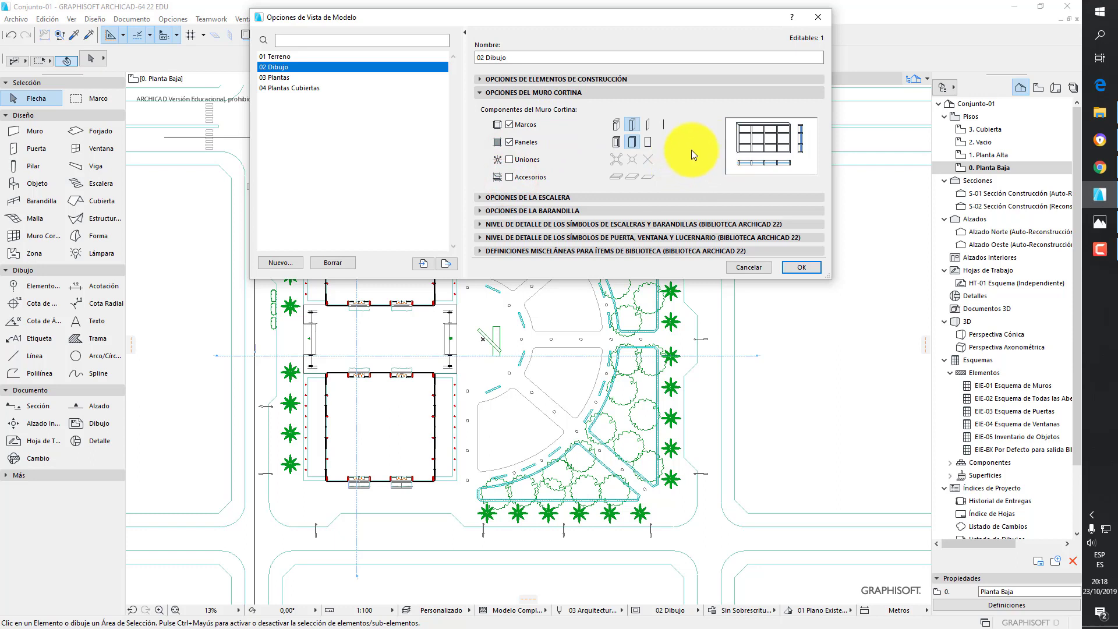
{"action": "left_click", "coordinate": [647, 142]}
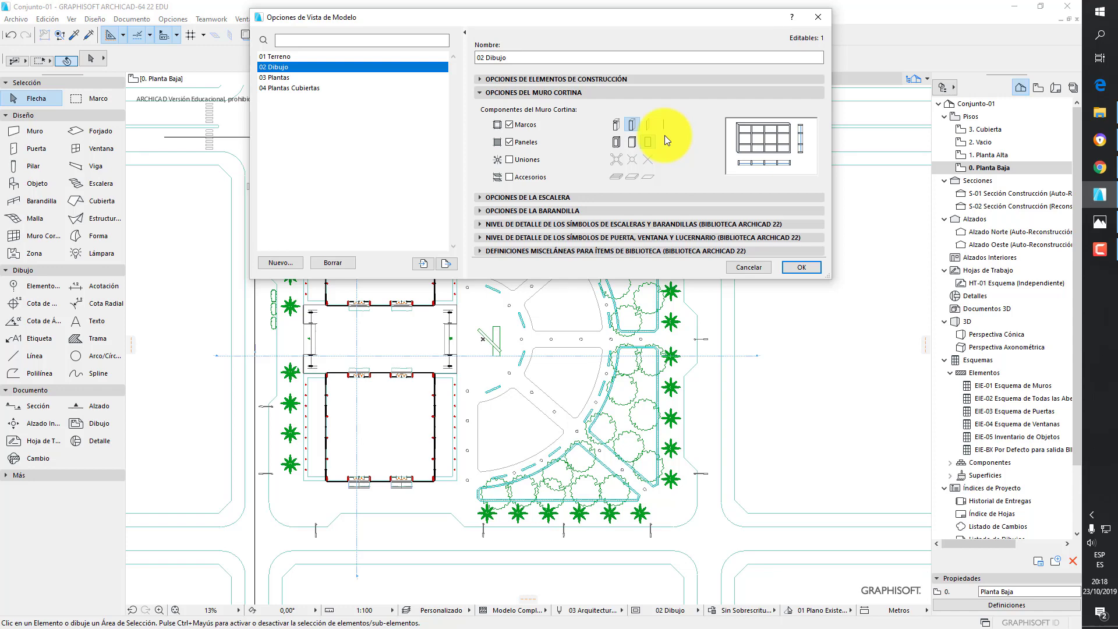
{"action": "left_click", "coordinate": [484, 93]}
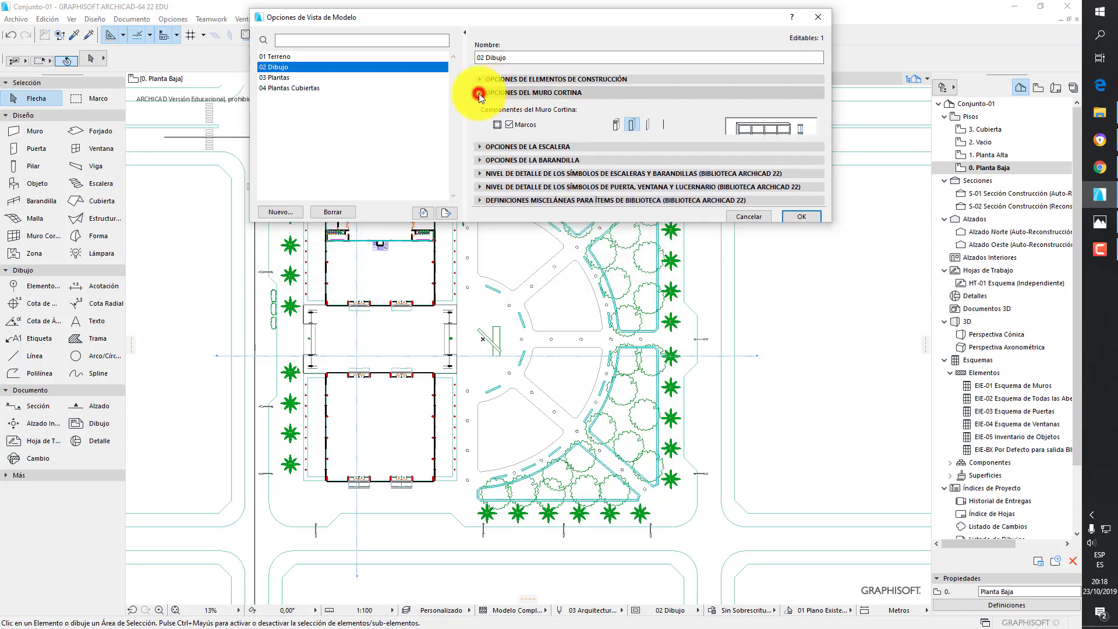
Set the 3D and section/elevation stair display of 02 Dibujo to Esquemático and turn off Numeración in the stair's plan symbol
{"action": "left_click", "coordinate": [480, 106]}
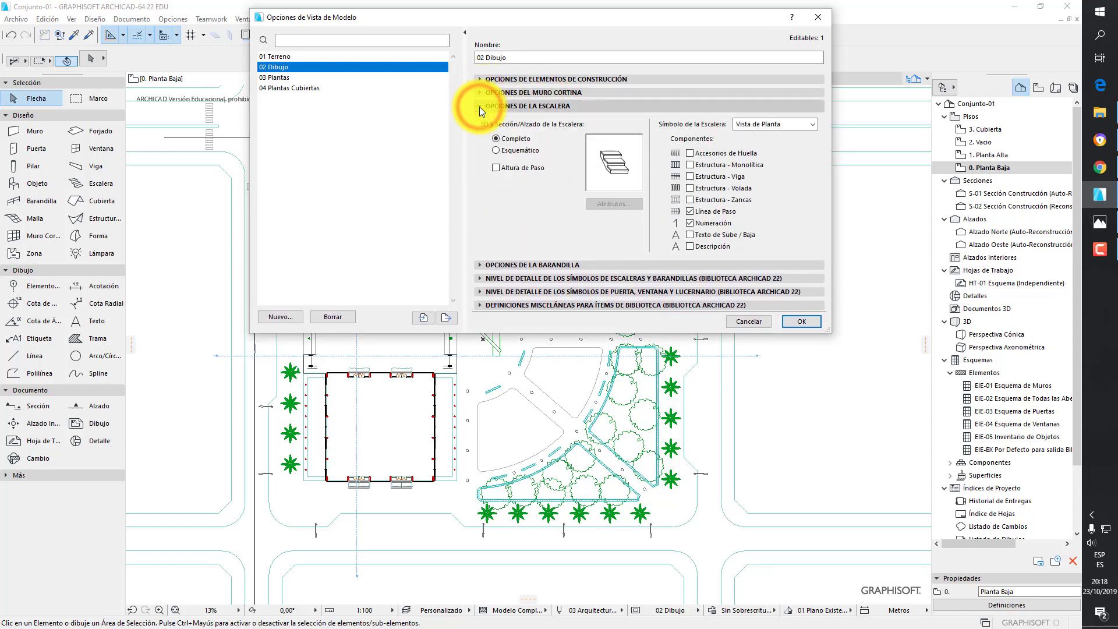
{"action": "left_click", "coordinate": [519, 150]}
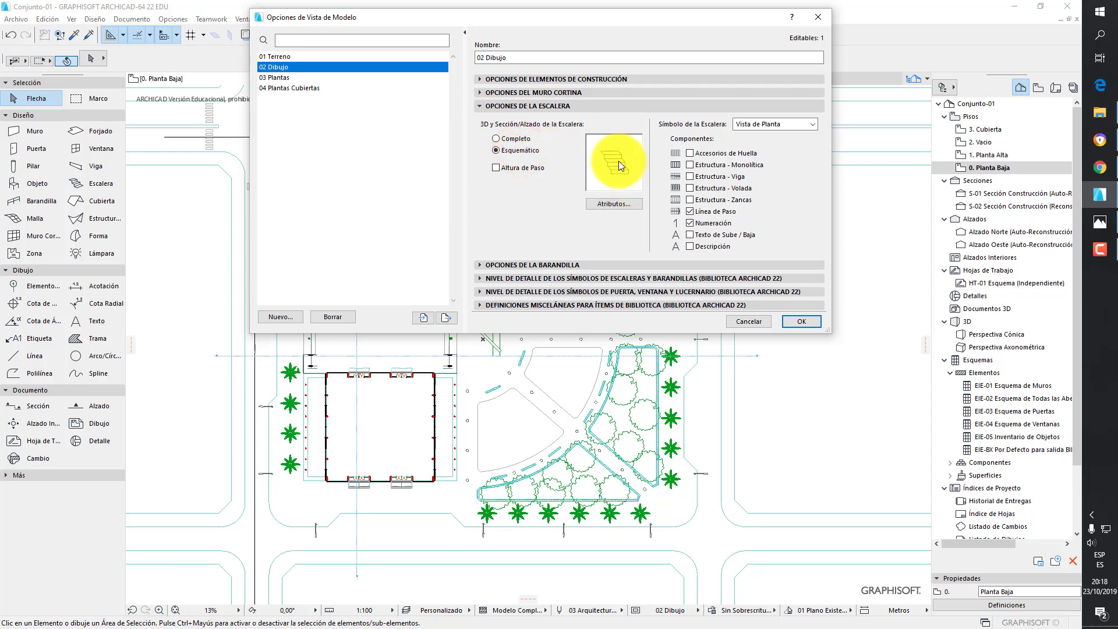
{"action": "left_click", "coordinate": [691, 224]}
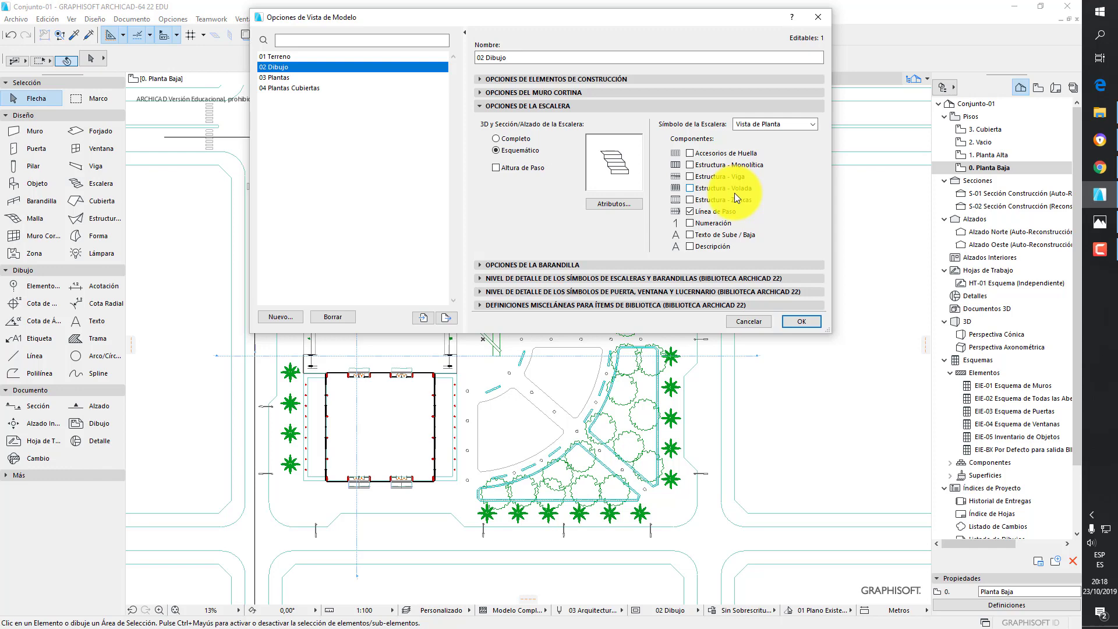
{"action": "left_click", "coordinate": [479, 105]}
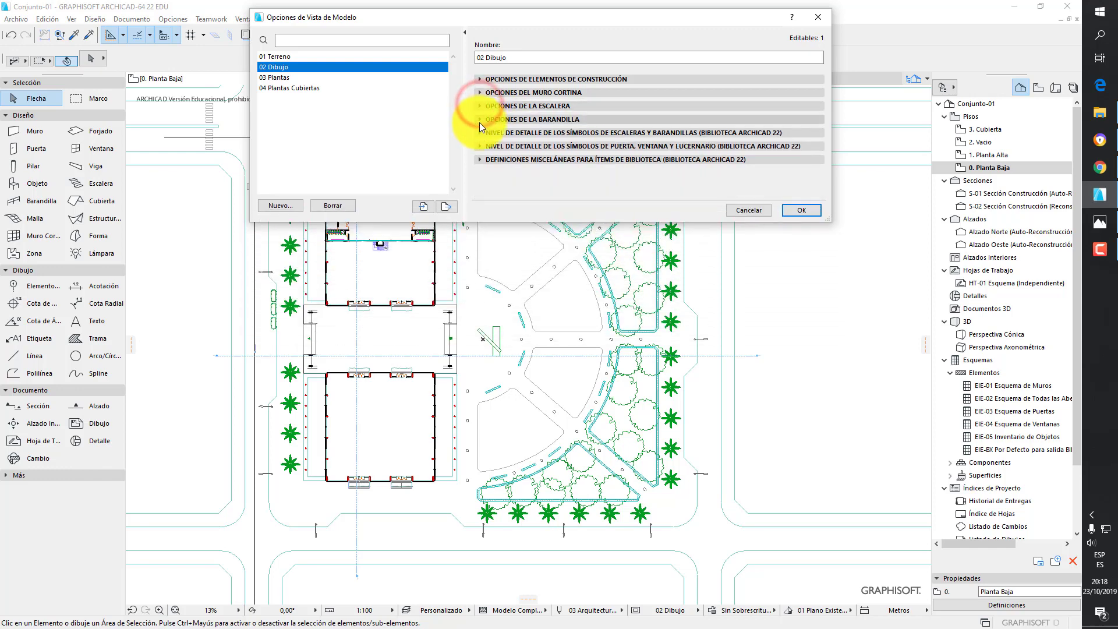
Set the 3D and section/elevation railing display of 02 Dibujo to Esquemático and turn off Baranda Sup. and Barandales in its plan symbol
{"action": "left_click", "coordinate": [480, 119]}
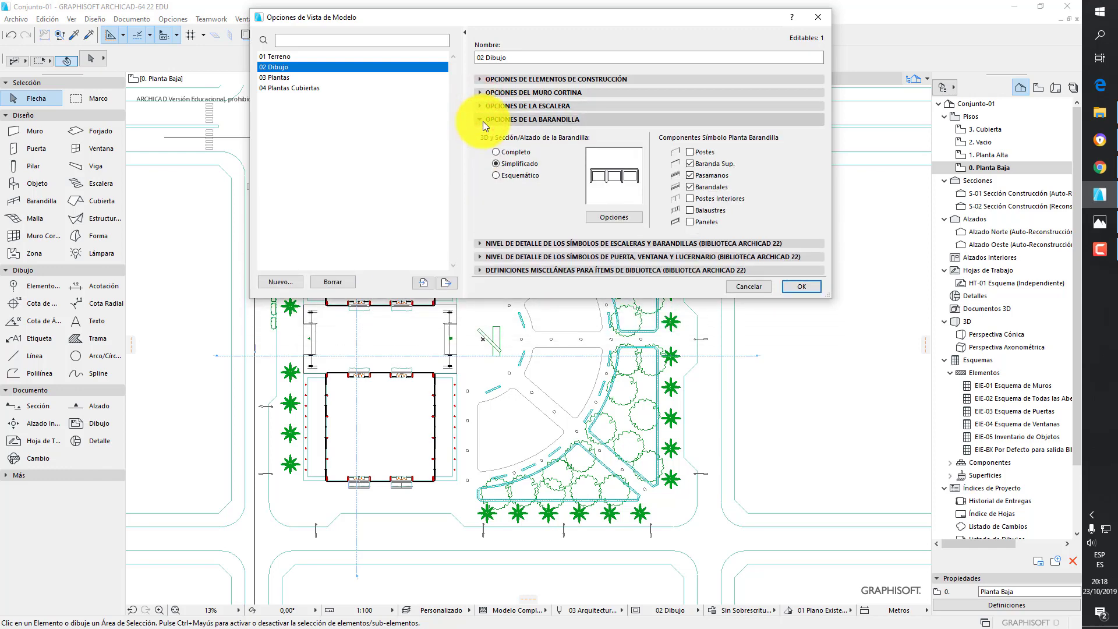
{"action": "left_click", "coordinate": [523, 174]}
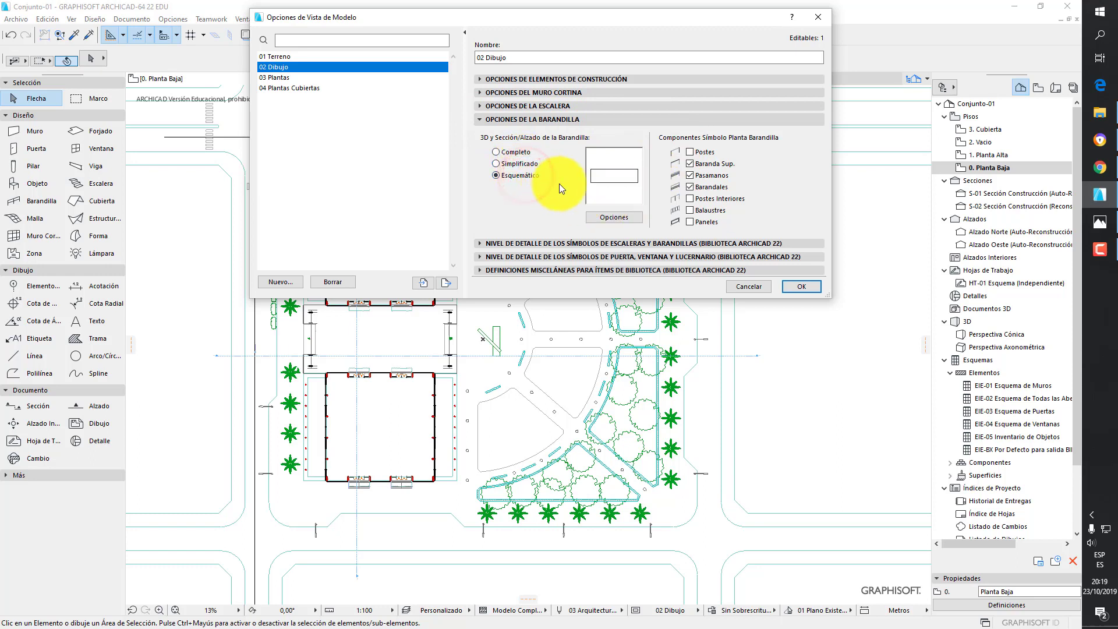
{"action": "left_click", "coordinate": [690, 187]}
{"action": "left_click", "coordinate": [693, 159]}
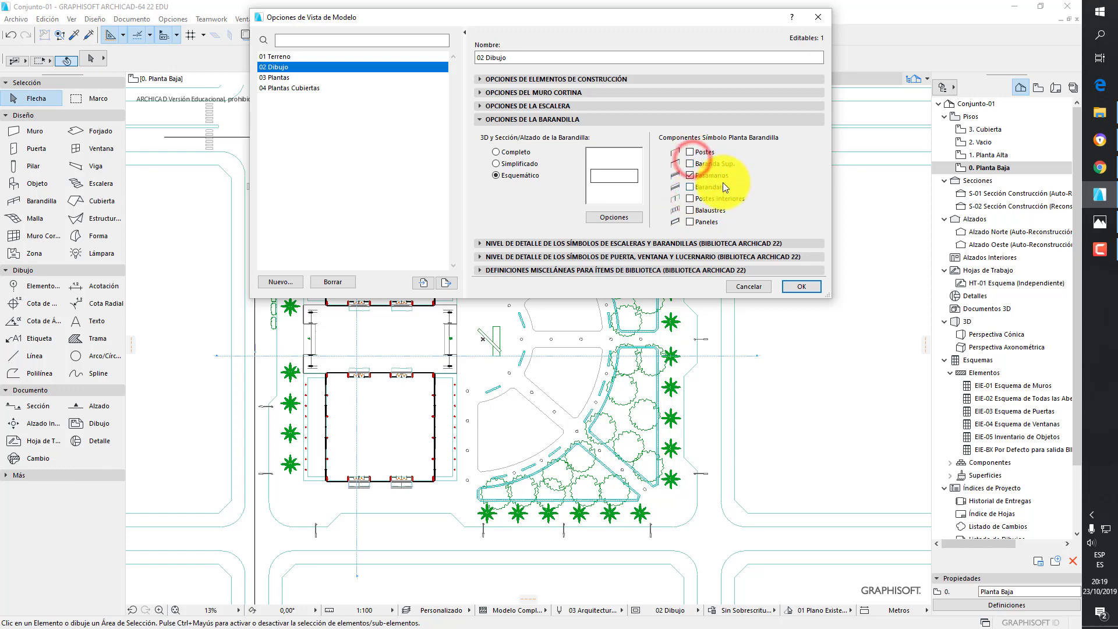
{"action": "left_click", "coordinate": [489, 119]}
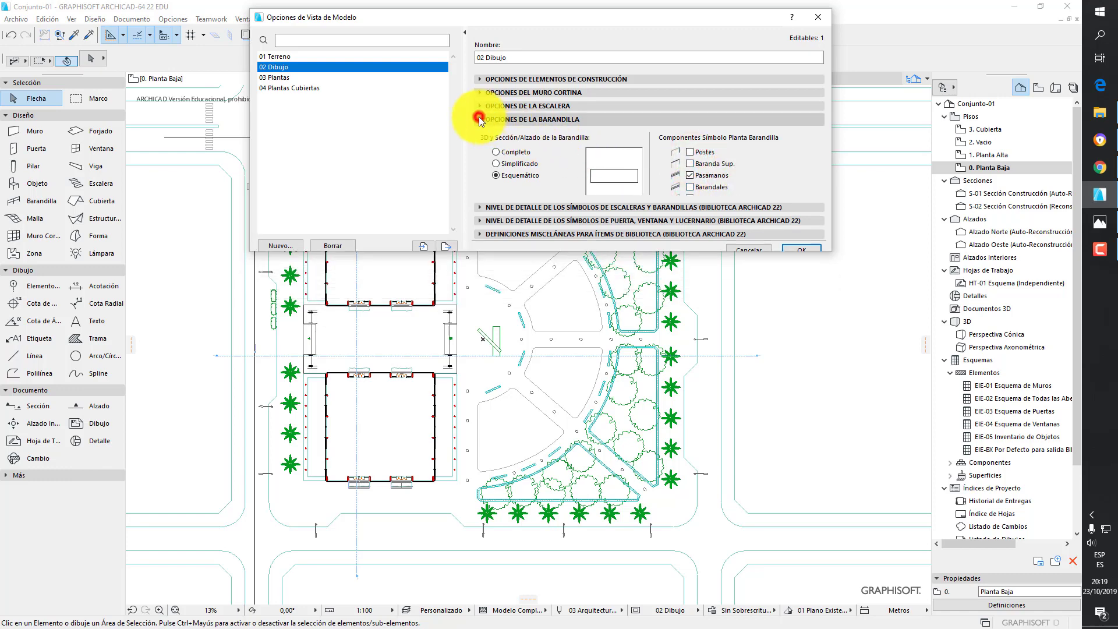
Set the door symbol to Medio - Hoja Abierta with Simplificado 3D and section/elevation, and the window symbol to Medio - sin Línea de Acristalado
{"action": "left_click", "coordinate": [477, 132]}
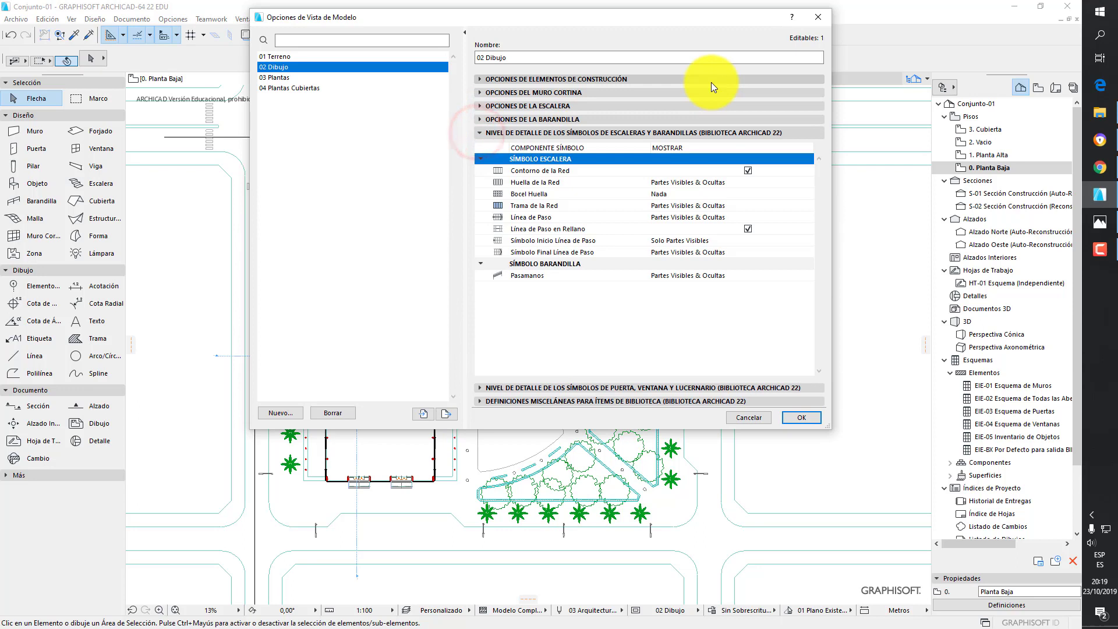
{"action": "left_click", "coordinate": [480, 133]}
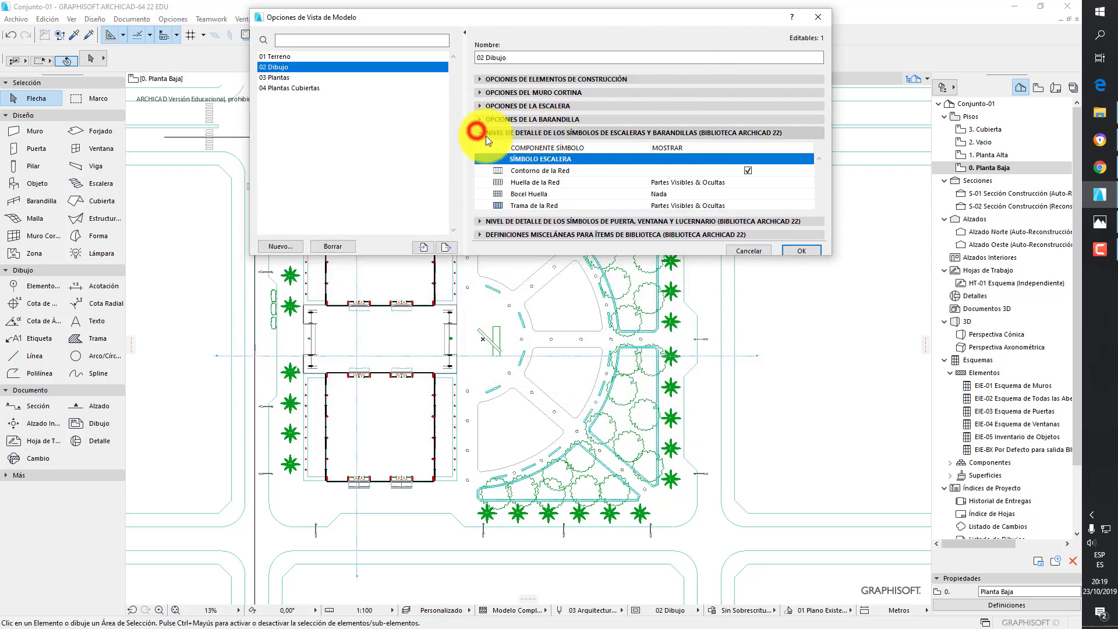
{"action": "left_click", "coordinate": [478, 146]}
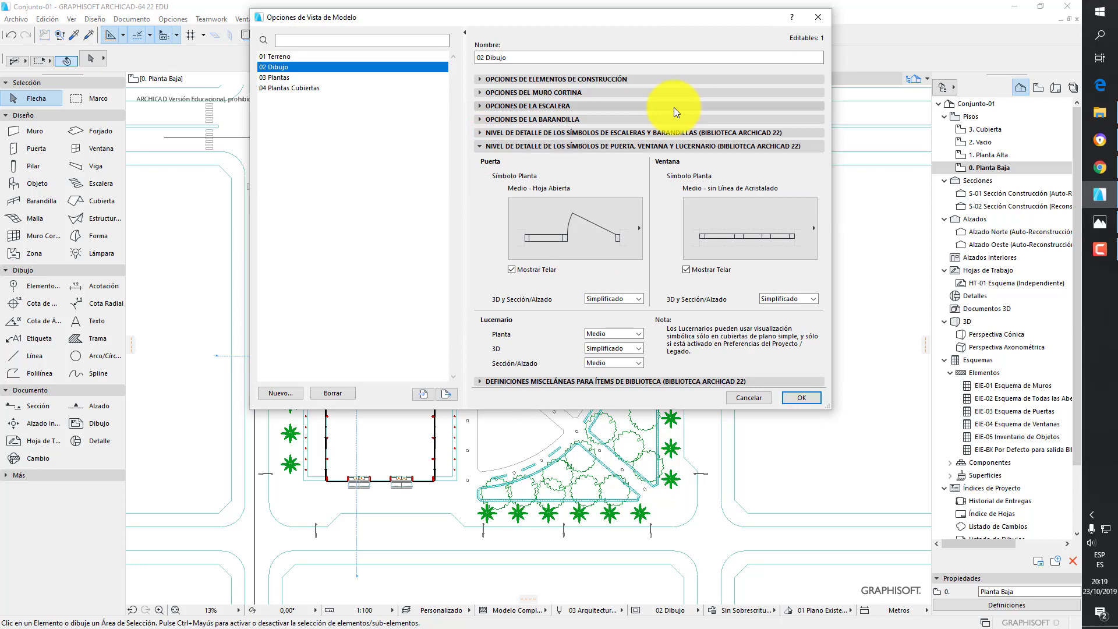
{"action": "left_click", "coordinate": [607, 227]}
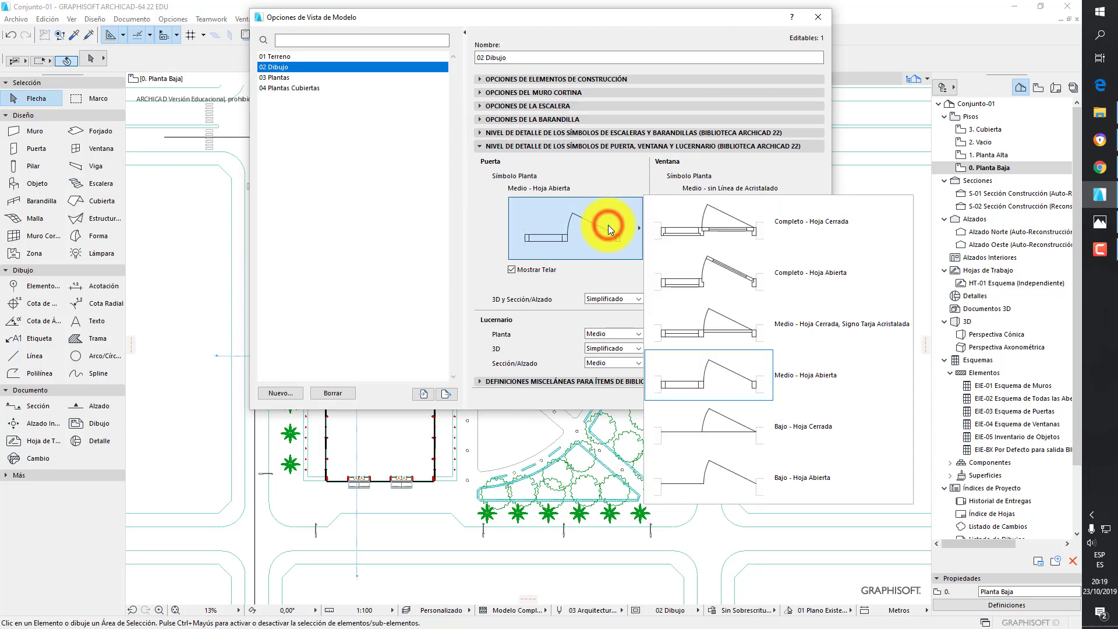
{"action": "left_click", "coordinate": [735, 373]}
{"action": "left_click", "coordinate": [717, 220]}
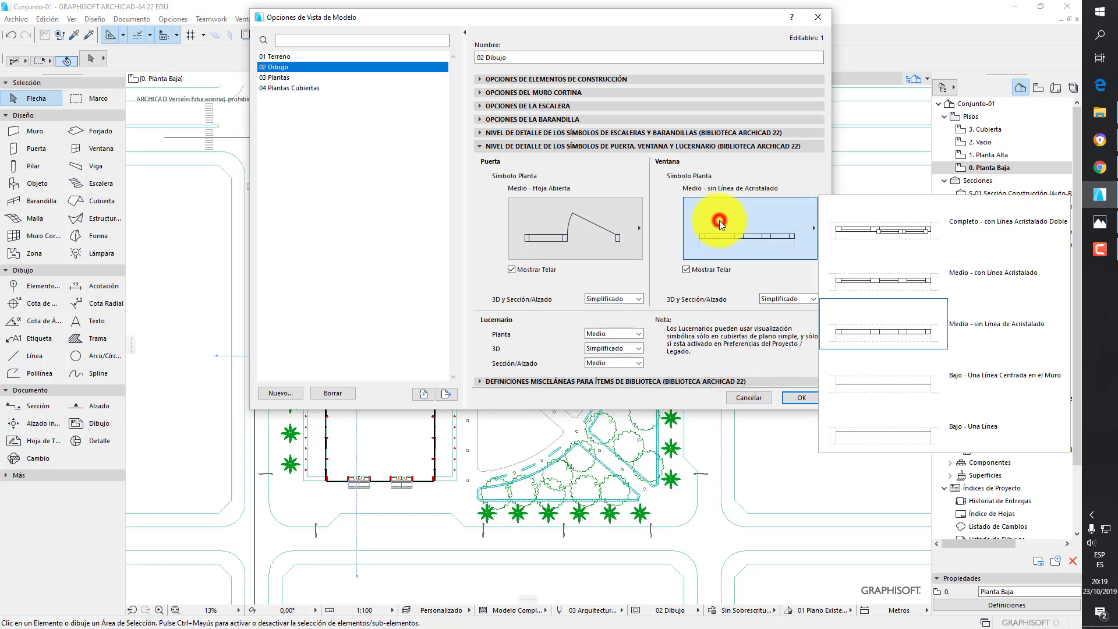
{"action": "left_click", "coordinate": [895, 326]}
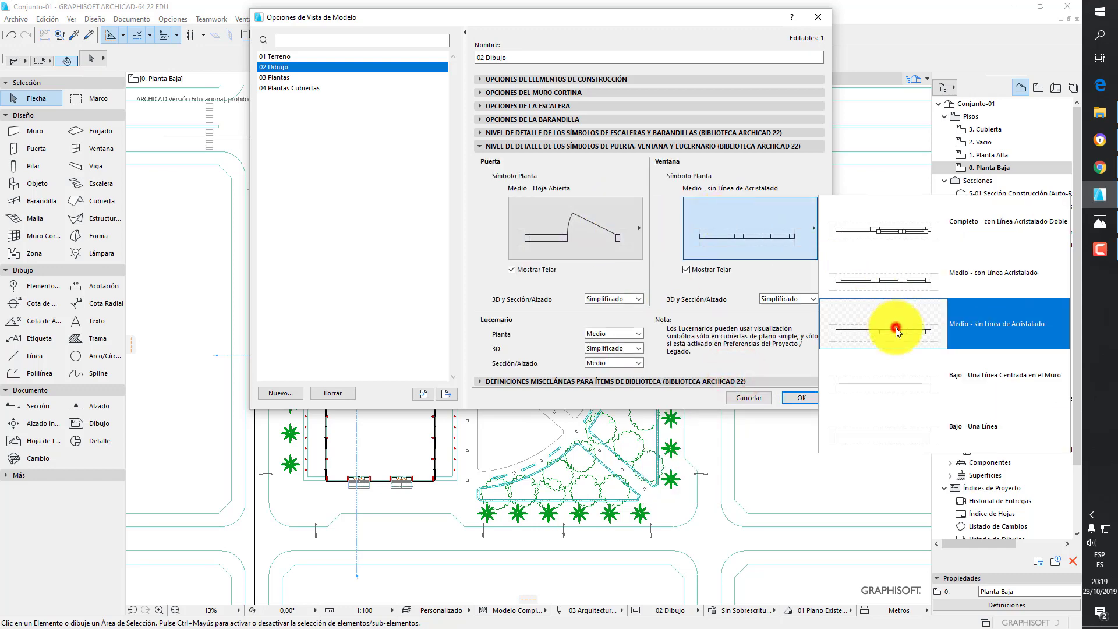
{"action": "left_click", "coordinate": [620, 298]}
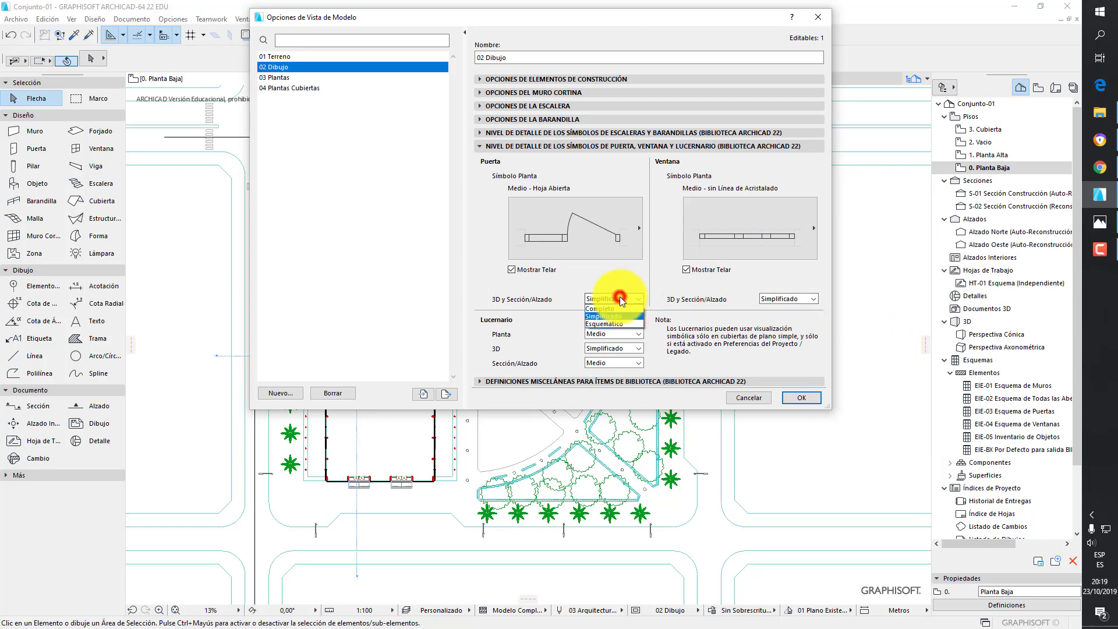
{"action": "left_click", "coordinate": [622, 316]}
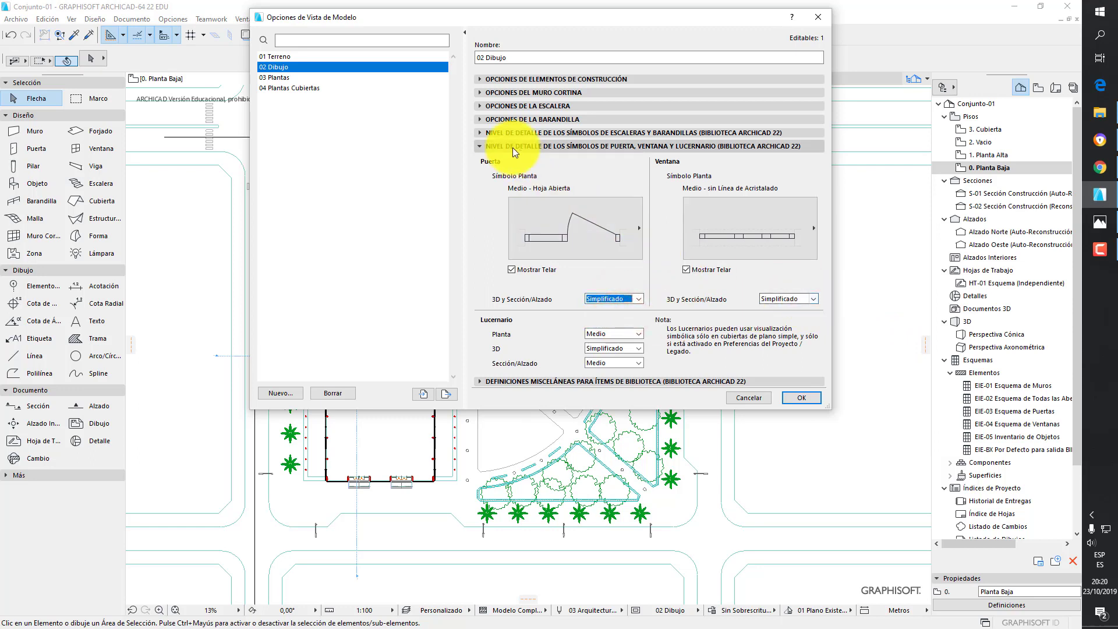
{"action": "left_click", "coordinate": [480, 149]}
In the miscellaneous library settings, set objects and lamps to Medio in plan and Simplificado in 3D and section/elevation
{"action": "left_click", "coordinate": [480, 160]}
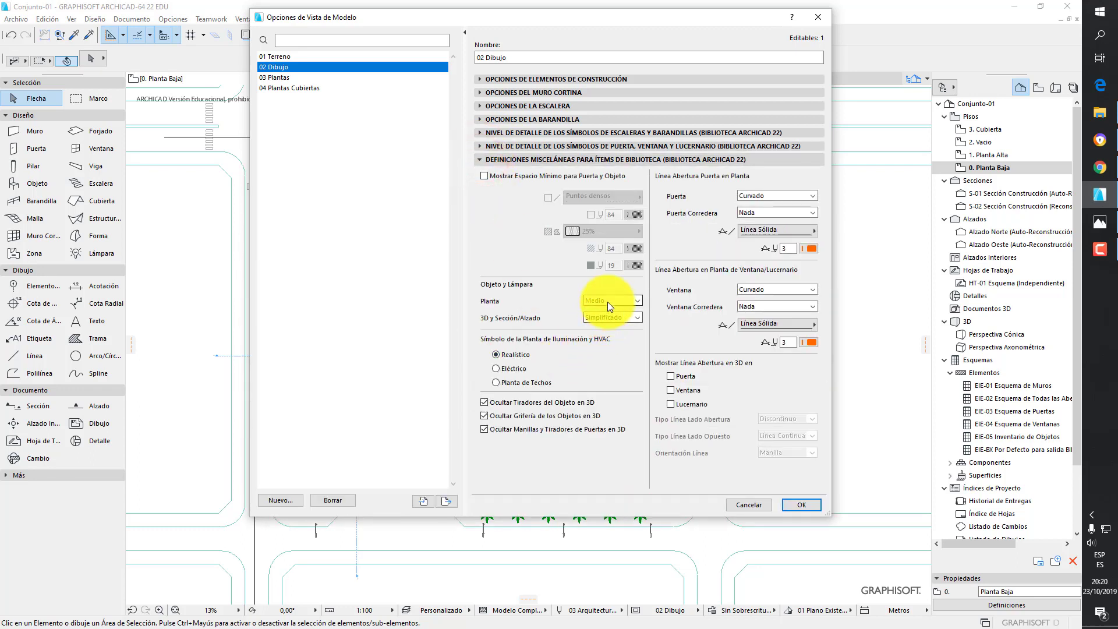
{"action": "left_click", "coordinate": [606, 302]}
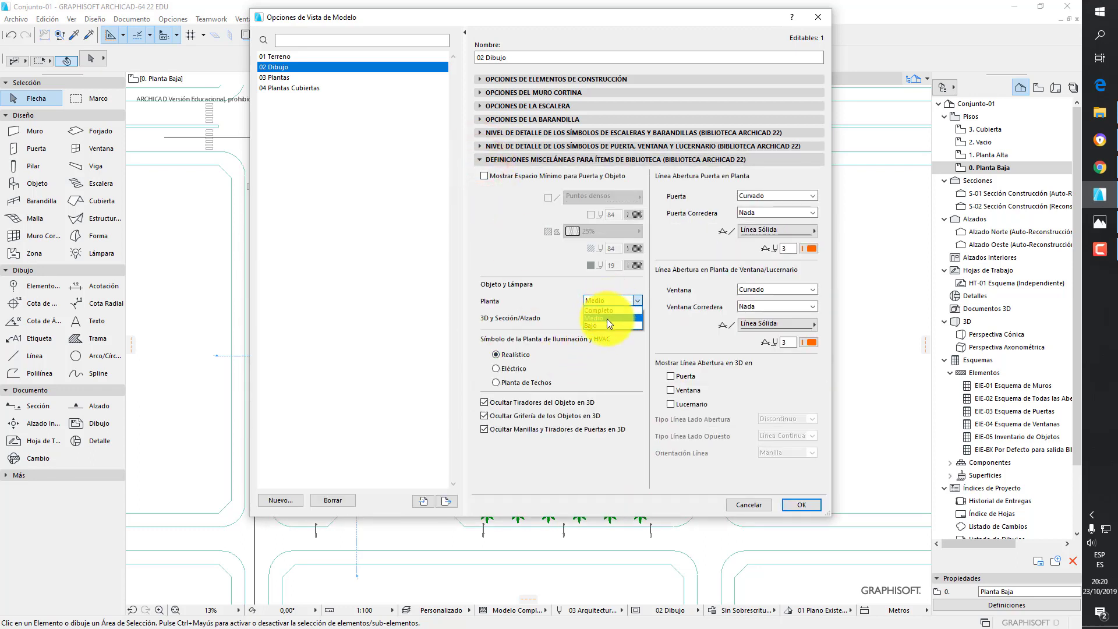
{"action": "left_click", "coordinate": [607, 318]}
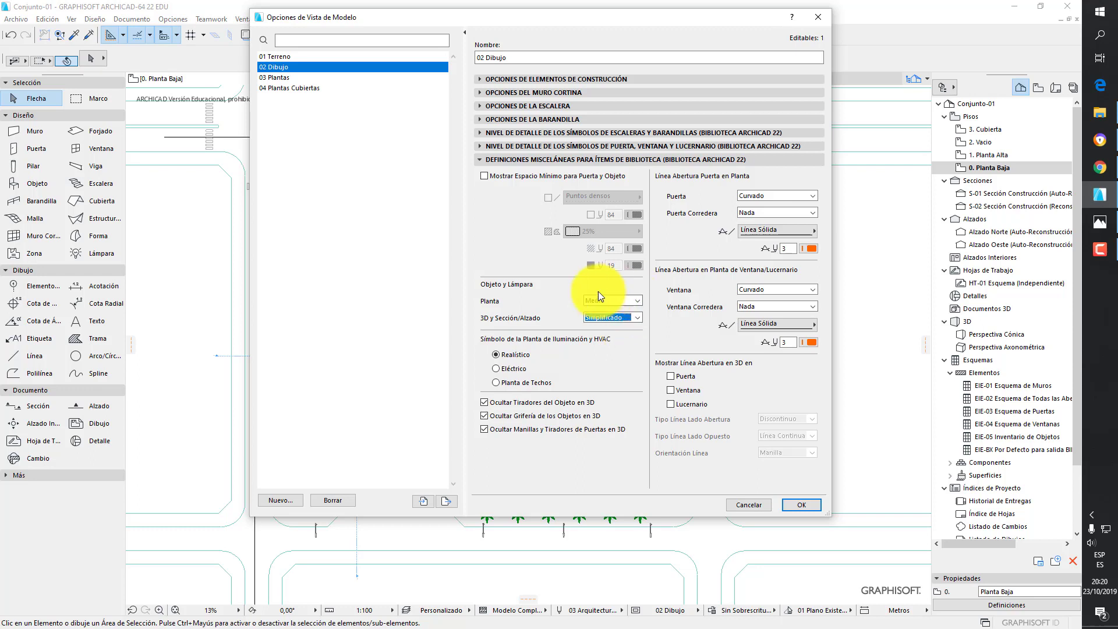
Save the configured settings as a new model view option named Simple and apply it
{"action": "left_click", "coordinate": [285, 500]}
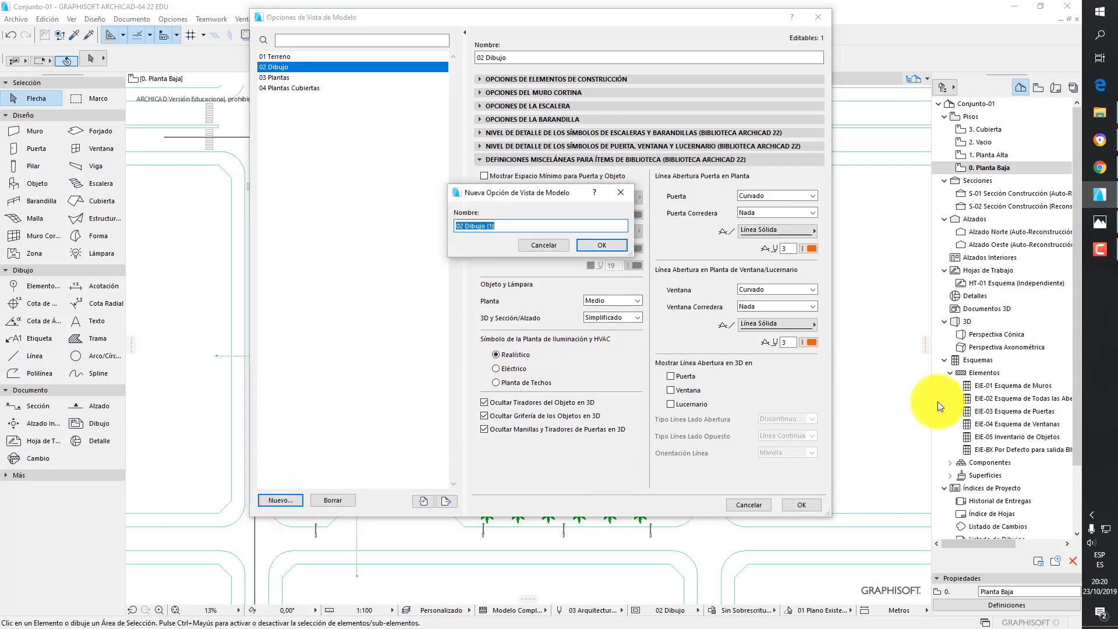
{"action": "type", "text": "s"}
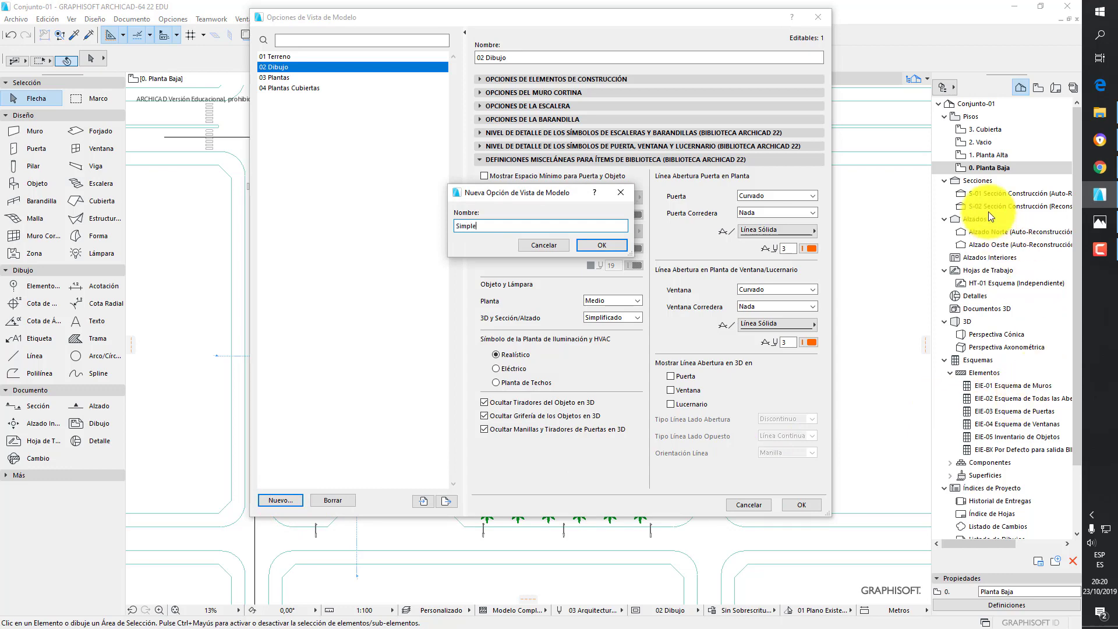
{"action": "left_click", "coordinate": [603, 245]}
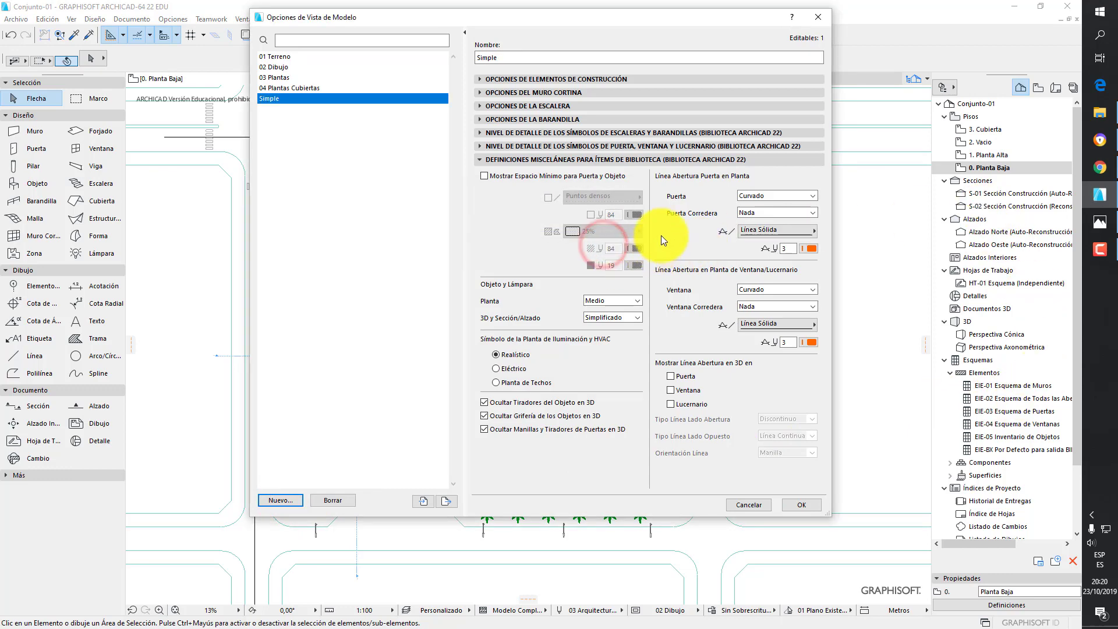
{"action": "left_click", "coordinate": [799, 504]}
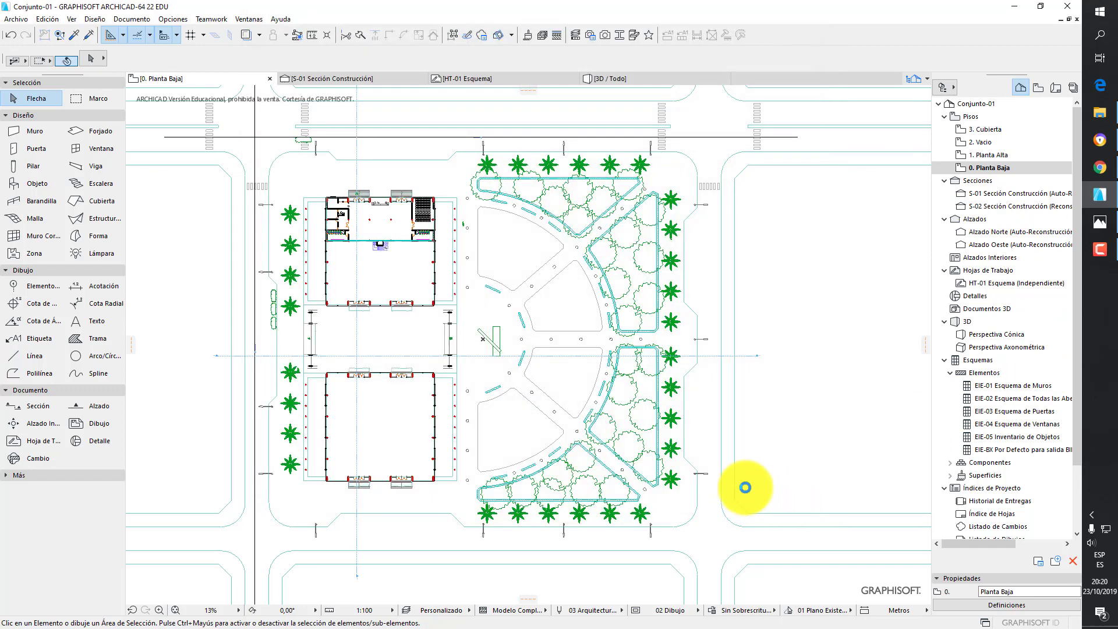
Open the Planta Alta and Planta Baja floor plans to check how they display with the Simple option
{"action": "double_click", "coordinate": [990, 156]}
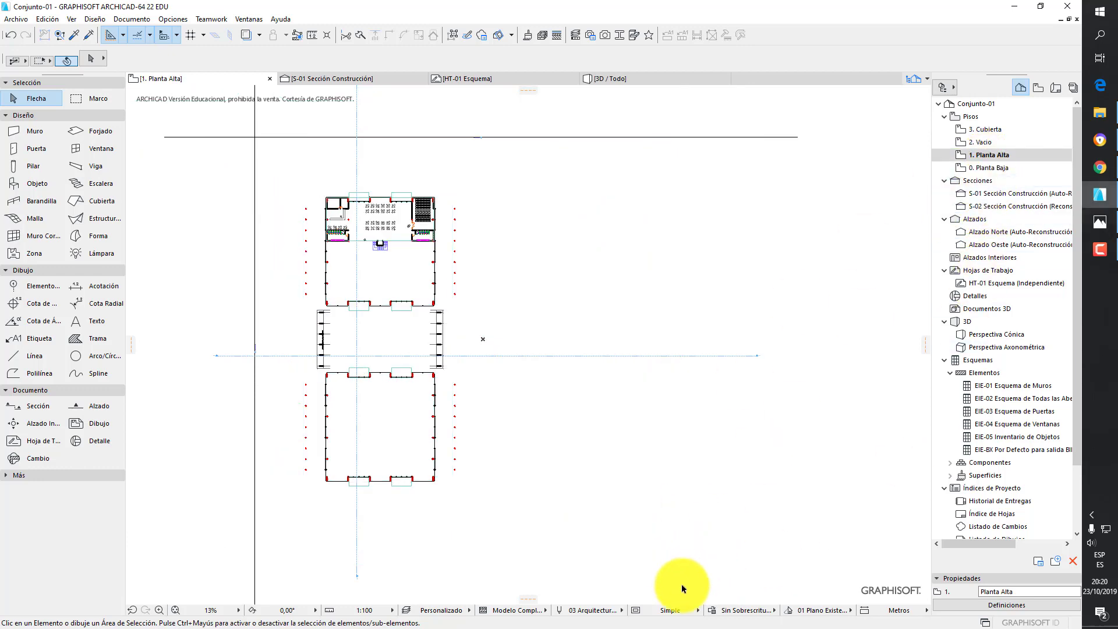
{"action": "double_click", "coordinate": [993, 168]}
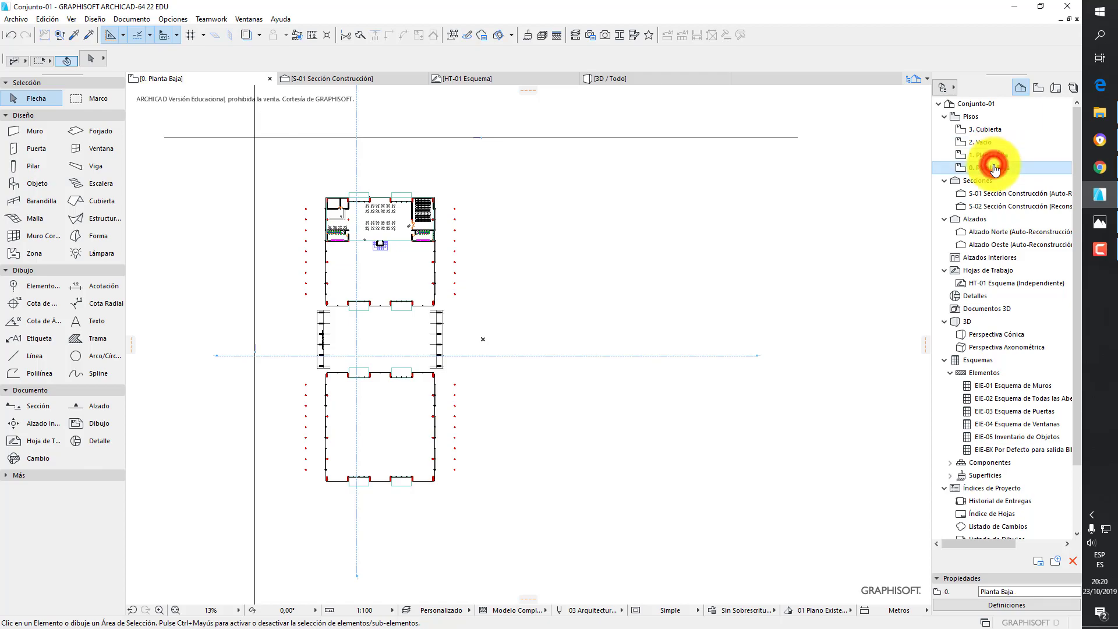
{"action": "left_click", "coordinate": [990, 193]}
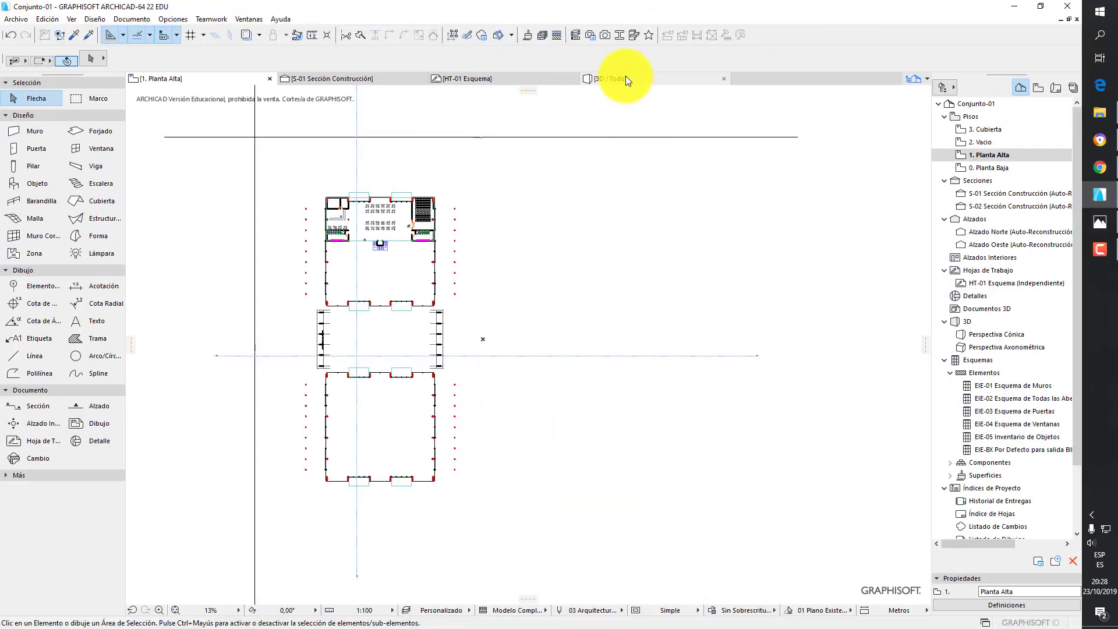
Open the 3D perspective of the whole model and set its model view option to Simple
{"action": "left_click", "coordinate": [626, 75]}
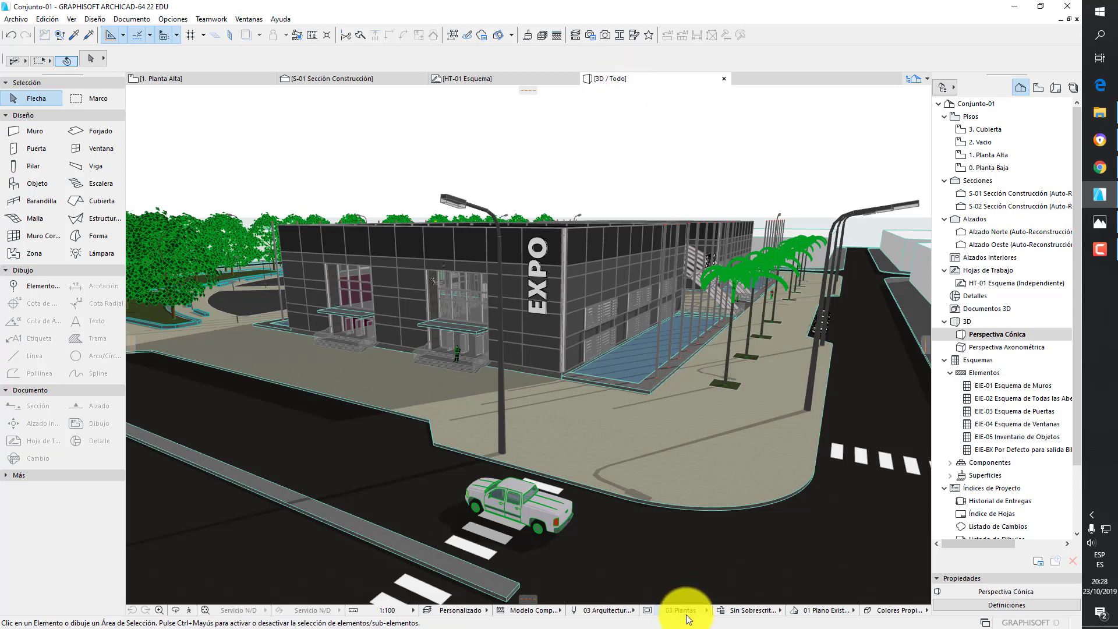
{"action": "left_click", "coordinate": [708, 609]}
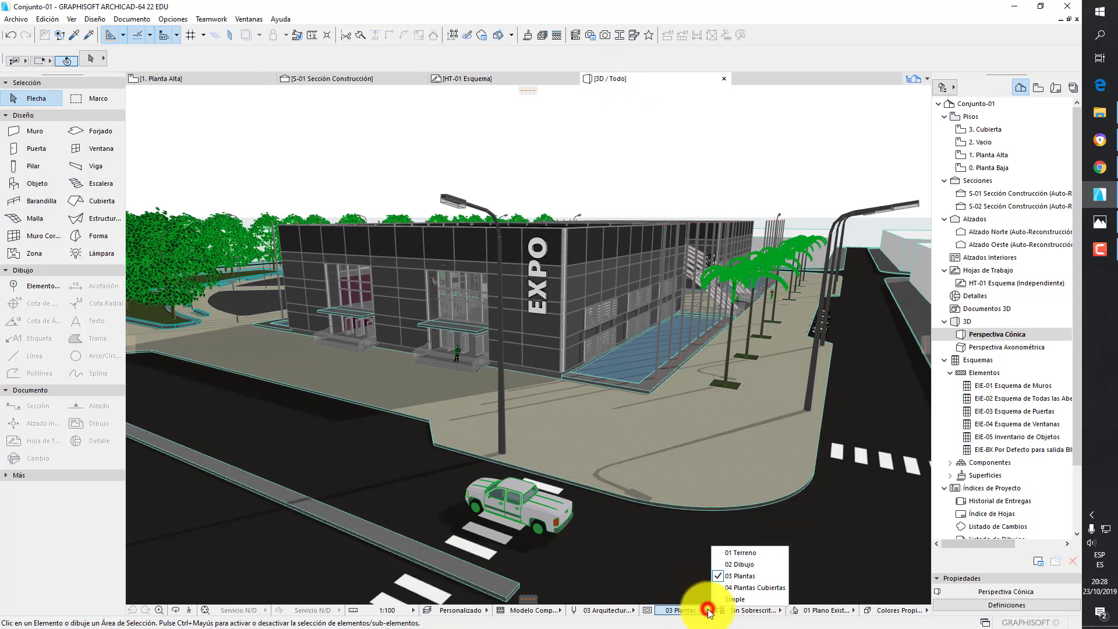
{"action": "left_click", "coordinate": [735, 599]}
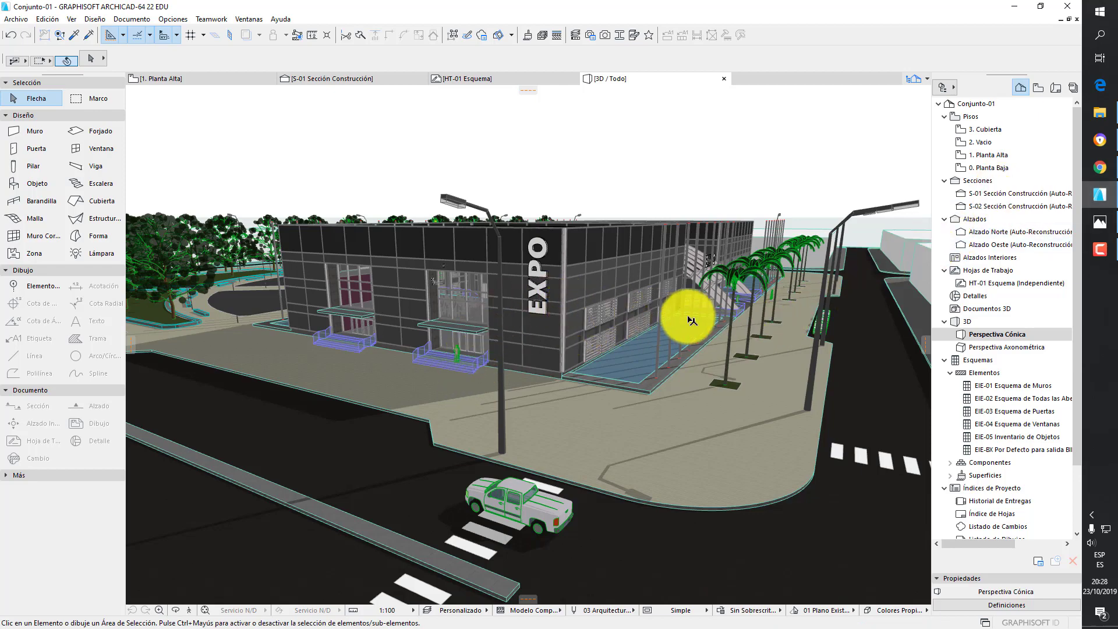
Examine the simplified display of the EXPO building's facades, entrance steps, railings and surroundings from several 3D viewpoints
{"action": "scroll", "coordinate": [216, 255], "scroll_direction": "up", "scroll_amount": 5}
{"action": "scroll", "coordinate": [454, 298], "scroll_direction": "down", "scroll_amount": 5}
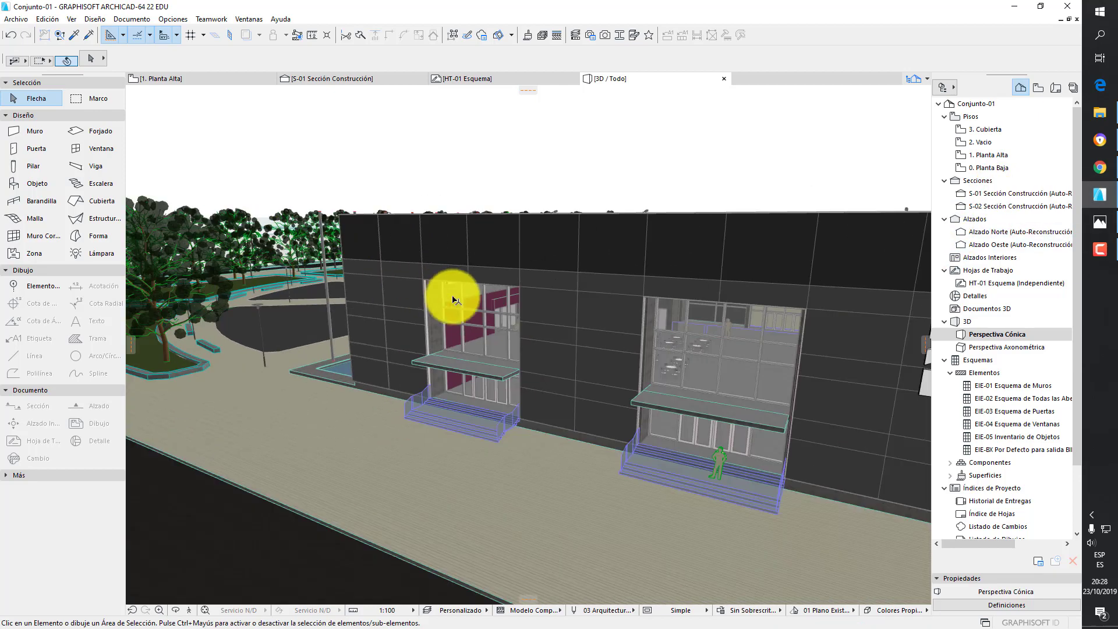
{"action": "middle_click_drag", "start_coordinate": [431, 292], "coordinate": [495, 349], "text": "shift"}
{"action": "scroll", "coordinate": [686, 378], "scroll_direction": "up", "scroll_amount": 3}
{"action": "middle_click_drag", "start_coordinate": [686, 378], "coordinate": [599, 347], "text": "shift"}
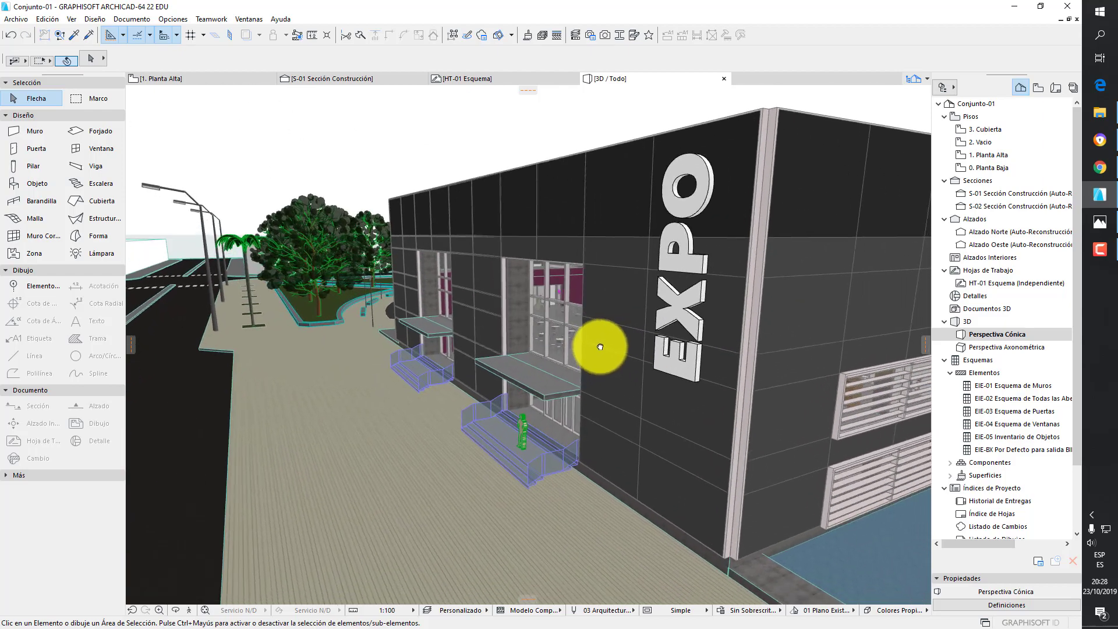
{"action": "scroll", "coordinate": [539, 466], "scroll_direction": "up", "scroll_amount": 3}
{"action": "scroll", "coordinate": [573, 431], "scroll_direction": "down", "scroll_amount": 5}
{"action": "middle_click_drag", "start_coordinate": [599, 404], "coordinate": [506, 325], "text": "shift"}
{"action": "scroll", "coordinate": [709, 314], "scroll_direction": "down", "scroll_amount": 10}
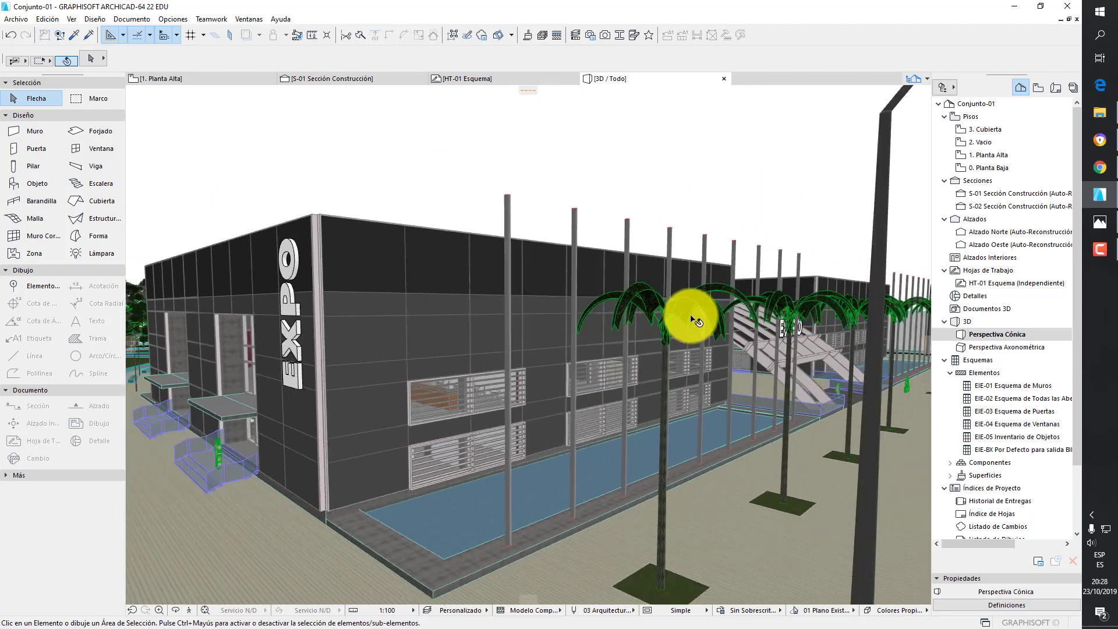
{"action": "middle_click_drag", "start_coordinate": [706, 322], "coordinate": [679, 349], "text": "shift"}
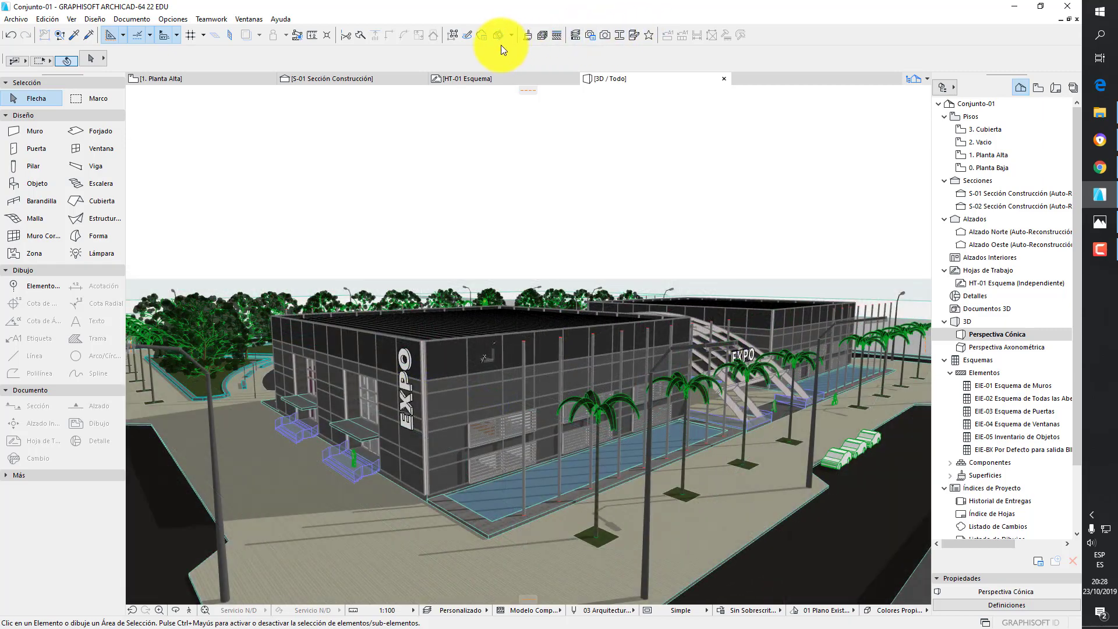
Turn on the 3D cutaway and inspect the building's sectioned interior, including the mezzanine, stair and roof structure
{"action": "left_click", "coordinate": [498, 36]}
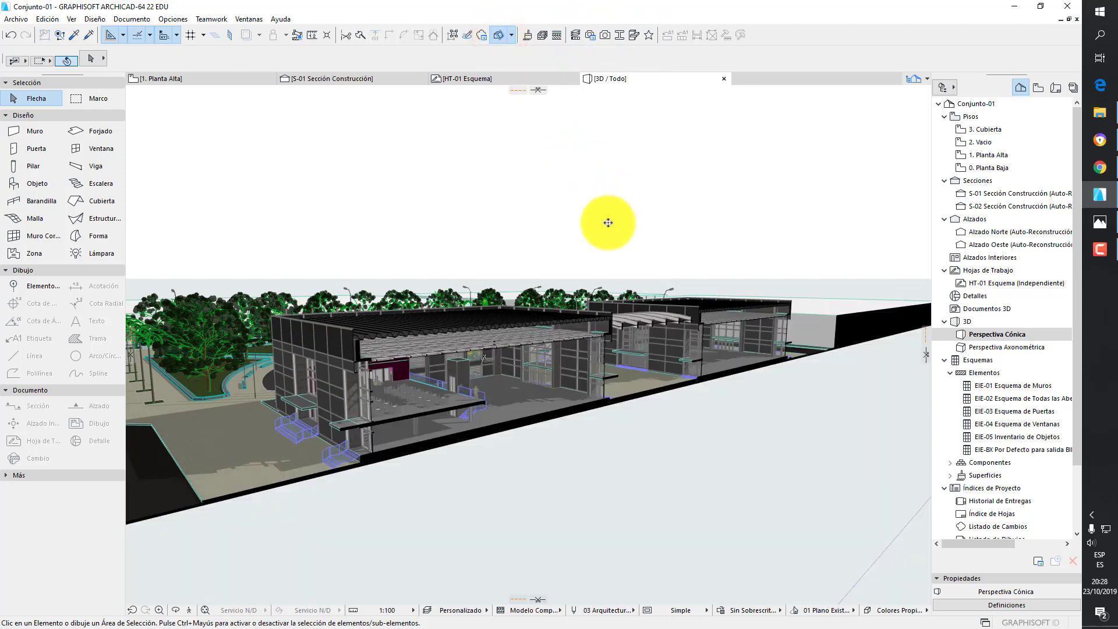
{"action": "scroll", "coordinate": [553, 376], "scroll_direction": "up", "scroll_amount": 8}
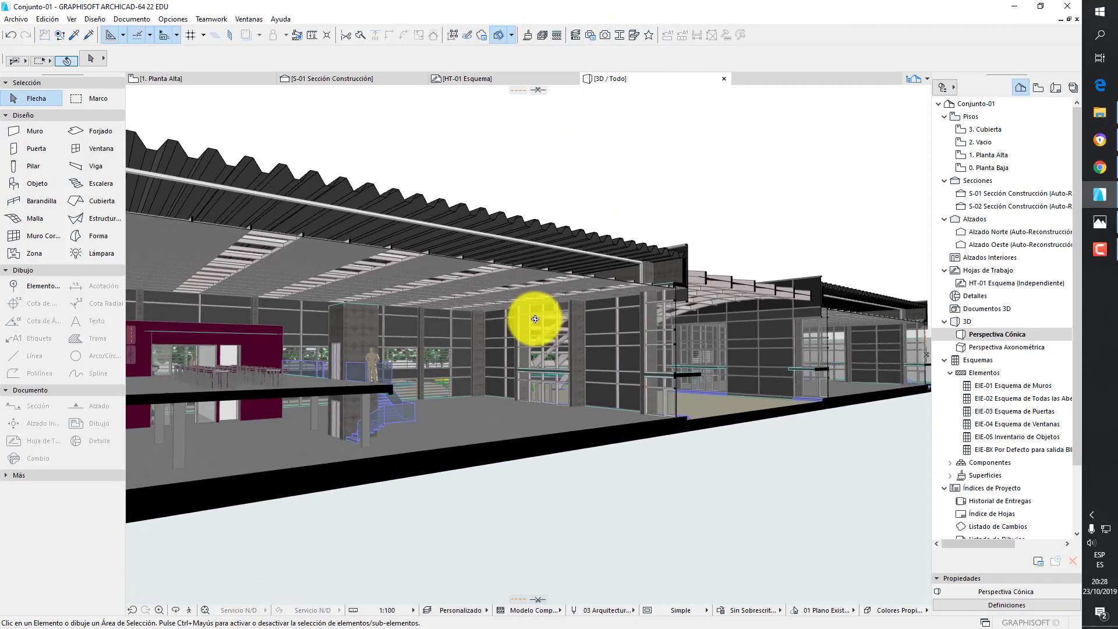
{"action": "mouse_move", "coordinate": [501, 334]}
{"action": "middle_mouse_down", "text": "shift"}
{"action": "mouse_move", "coordinate": [411, 357]}
{"action": "mouse_move", "coordinate": [412, 329]}
{"action": "mouse_move", "coordinate": [511, 324]}
{"action": "middle_mouse_up", "text": "shift"}
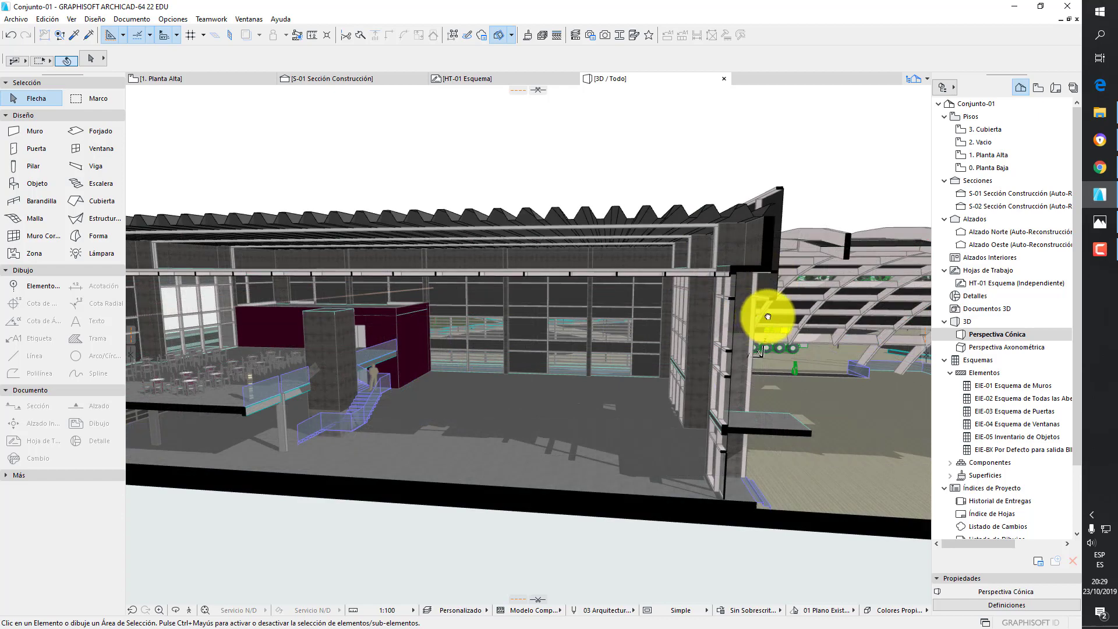
{"action": "middle_click_drag", "start_coordinate": [773, 320], "coordinate": [844, 334], "text": "shift"}
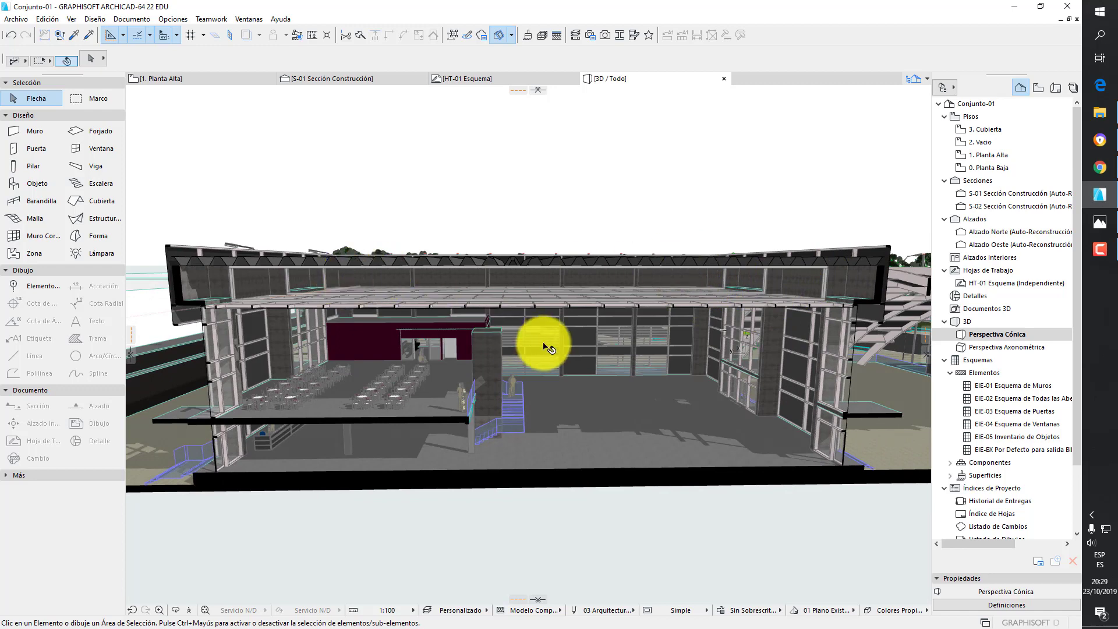
{"action": "mouse_move", "coordinate": [544, 346]}
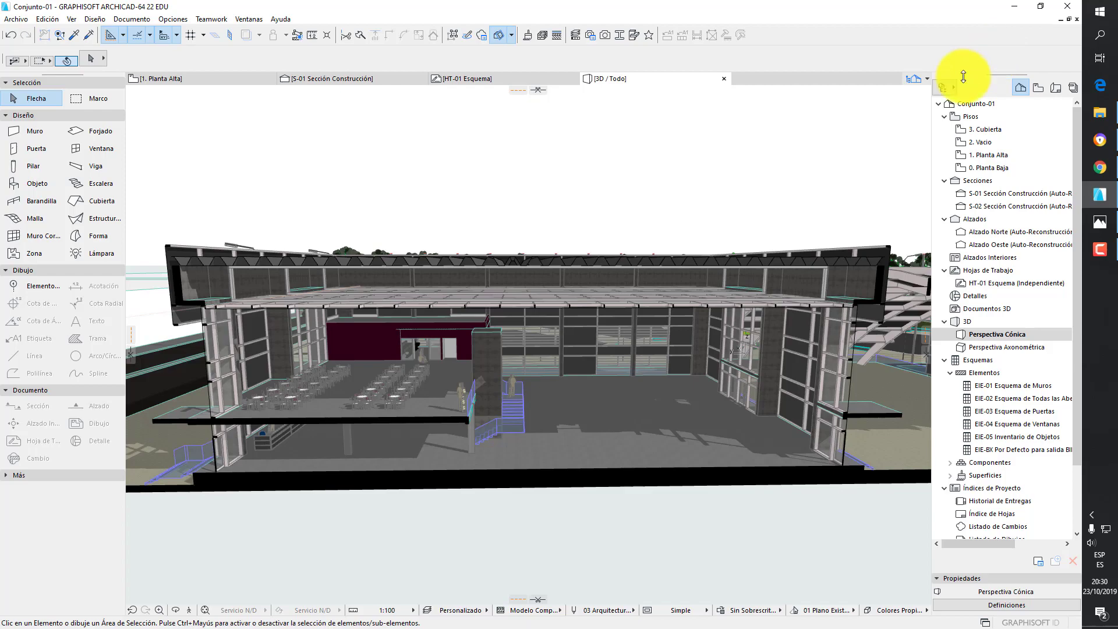
Set the Nivel Detalle 3D of the Viga Celosía 2 22 truss above the arched walkway roof to Completo, keeping its symbolic plan display
{"action": "scroll", "coordinate": [946, 99], "scroll_direction": "down", "scroll_amount": 1}
{"action": "scroll", "coordinate": [815, 224], "scroll_direction": "down", "scroll_amount": 5}
{"action": "middle_click_drag", "start_coordinate": [729, 474], "coordinate": [582, 466]}
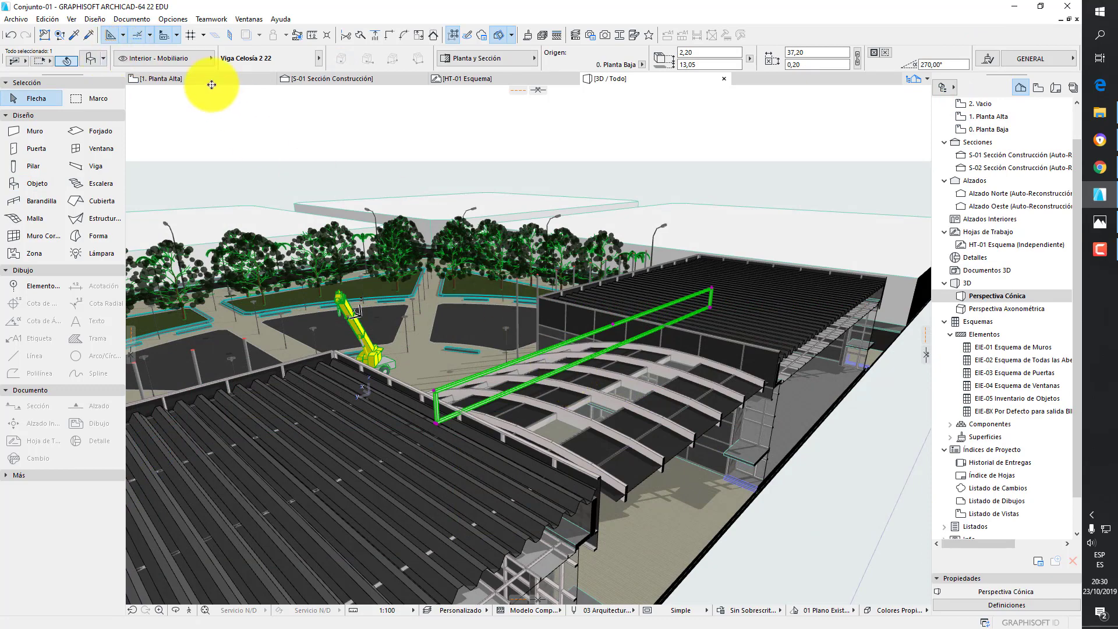
{"action": "left_click", "coordinate": [89, 57]}
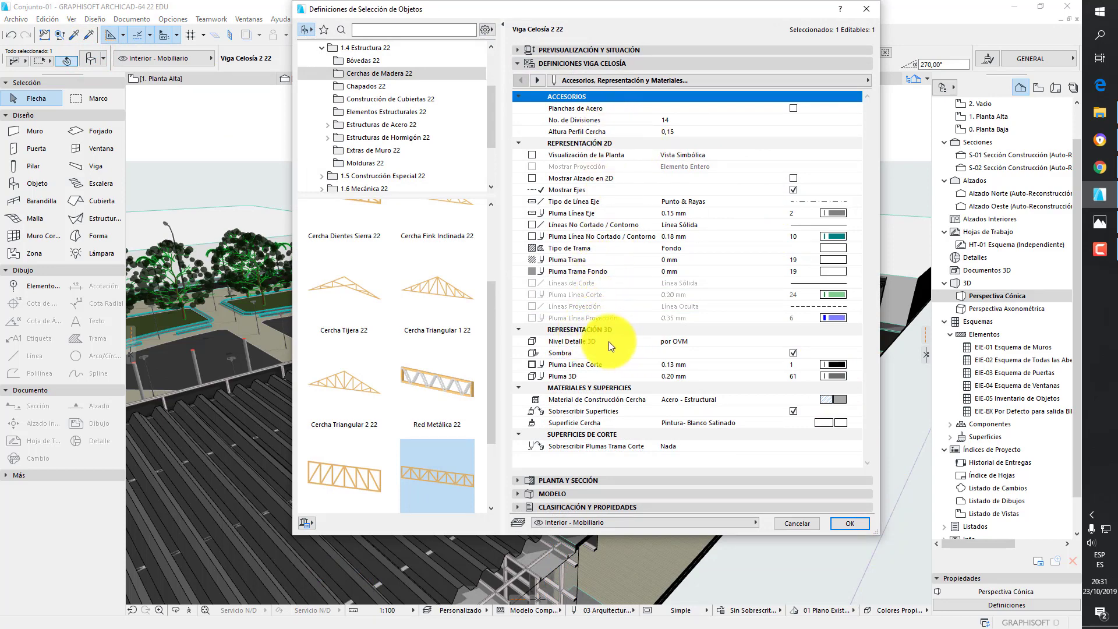
{"action": "left_click", "coordinate": [687, 341]}
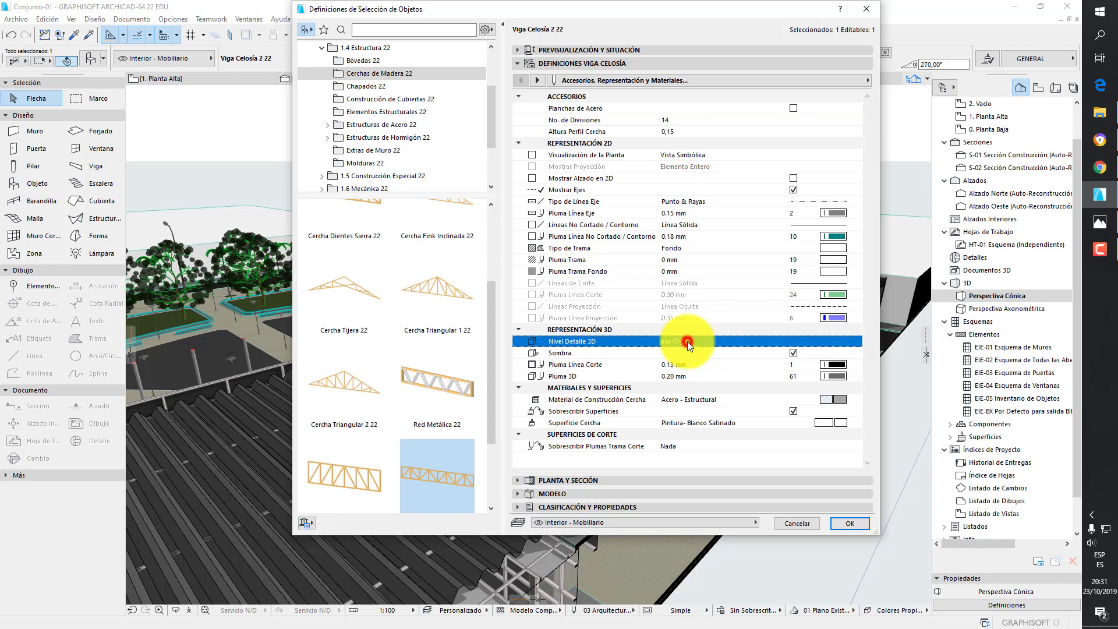
{"action": "left_click", "coordinate": [857, 341]}
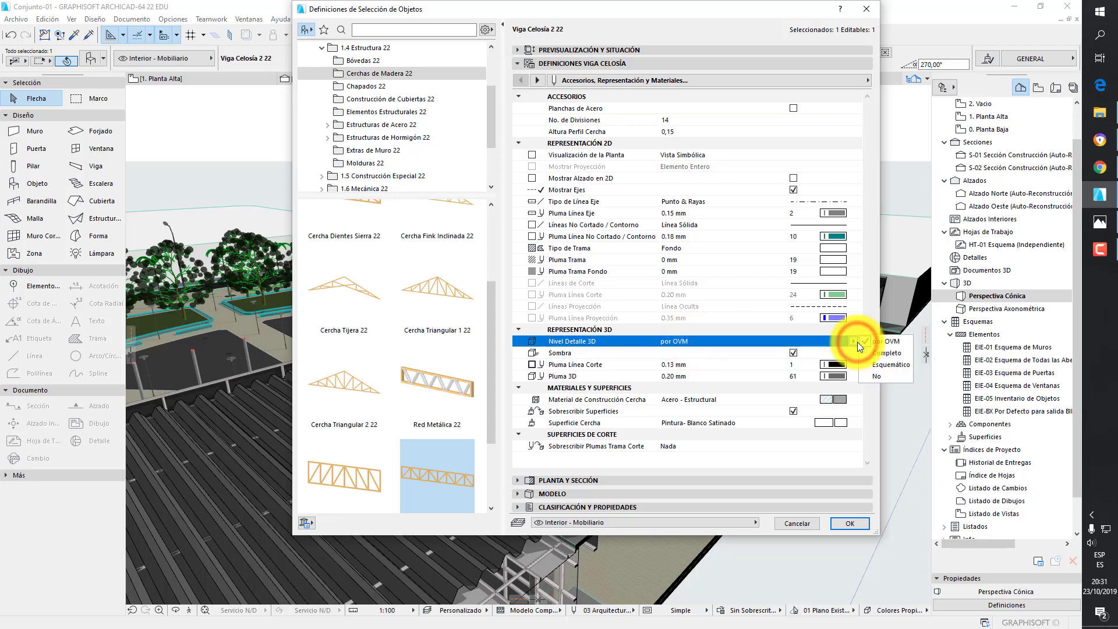
{"action": "left_click", "coordinate": [875, 353]}
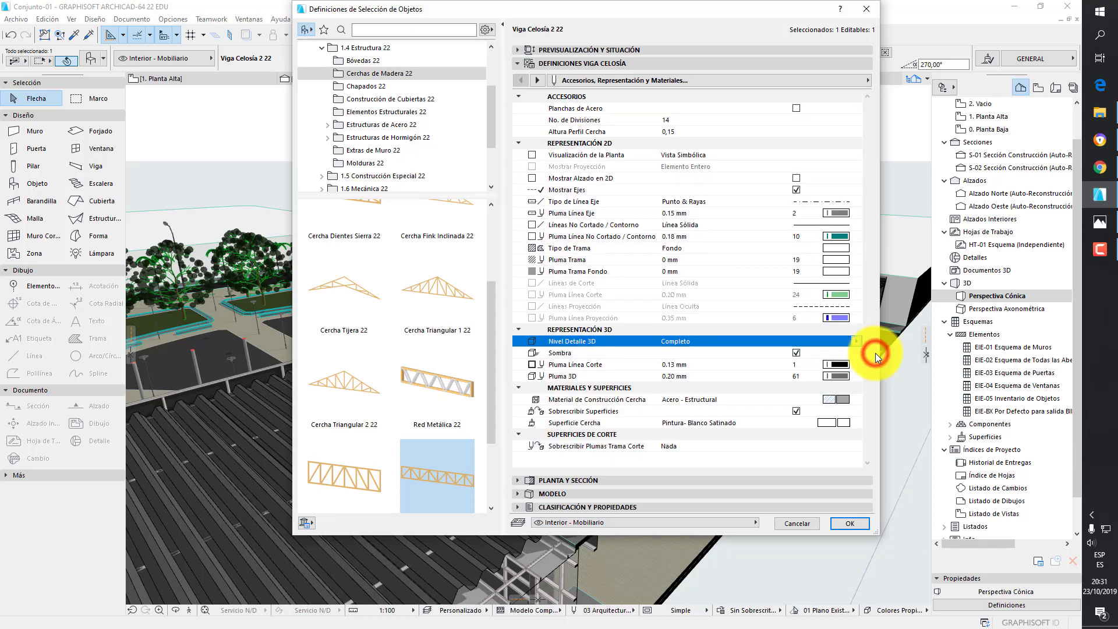
{"action": "left_click", "coordinate": [704, 156]}
{"action": "left_click", "coordinate": [854, 153]}
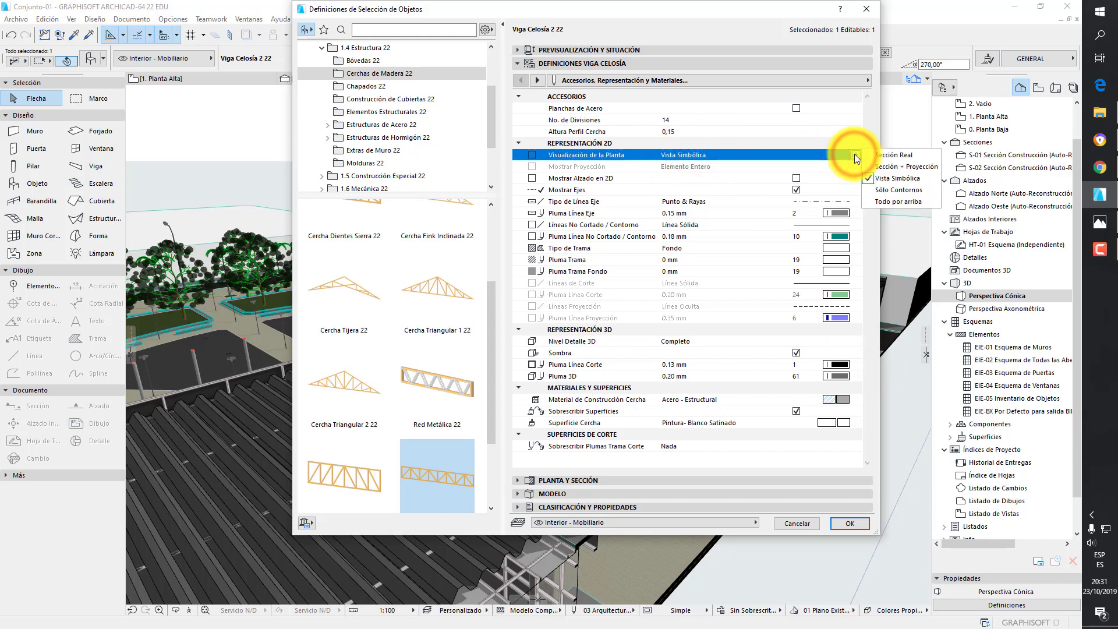
{"action": "left_click", "coordinate": [854, 154]}
{"action": "left_click", "coordinate": [849, 523]}
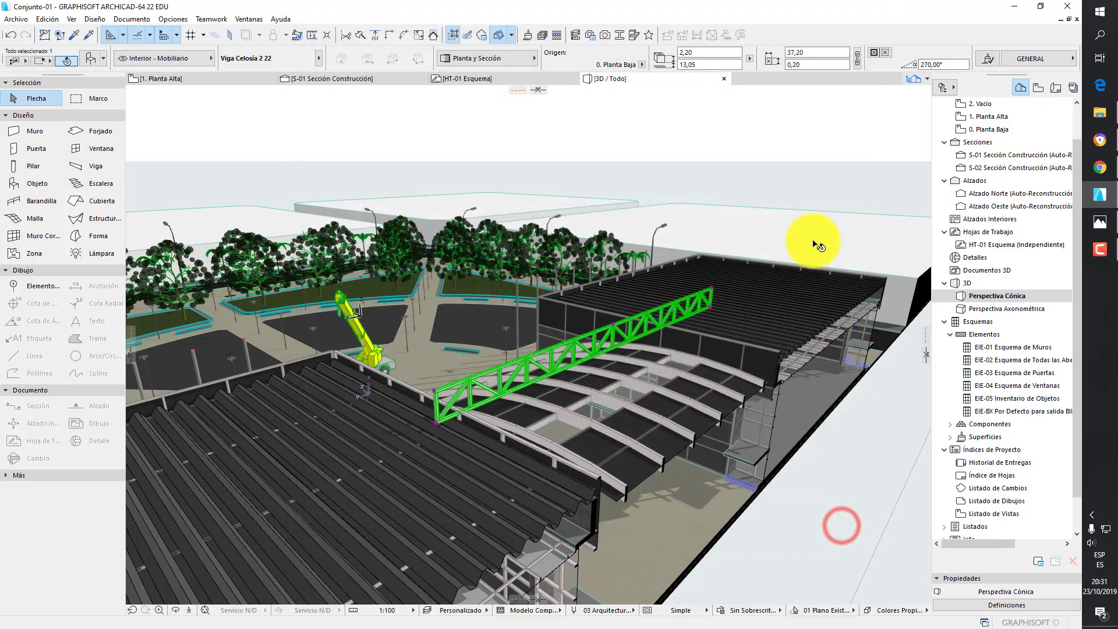
{"action": "left_click", "coordinate": [800, 178]}
{"action": "middle_click_drag", "start_coordinate": [711, 349], "coordinate": [665, 294], "text": "shift"}
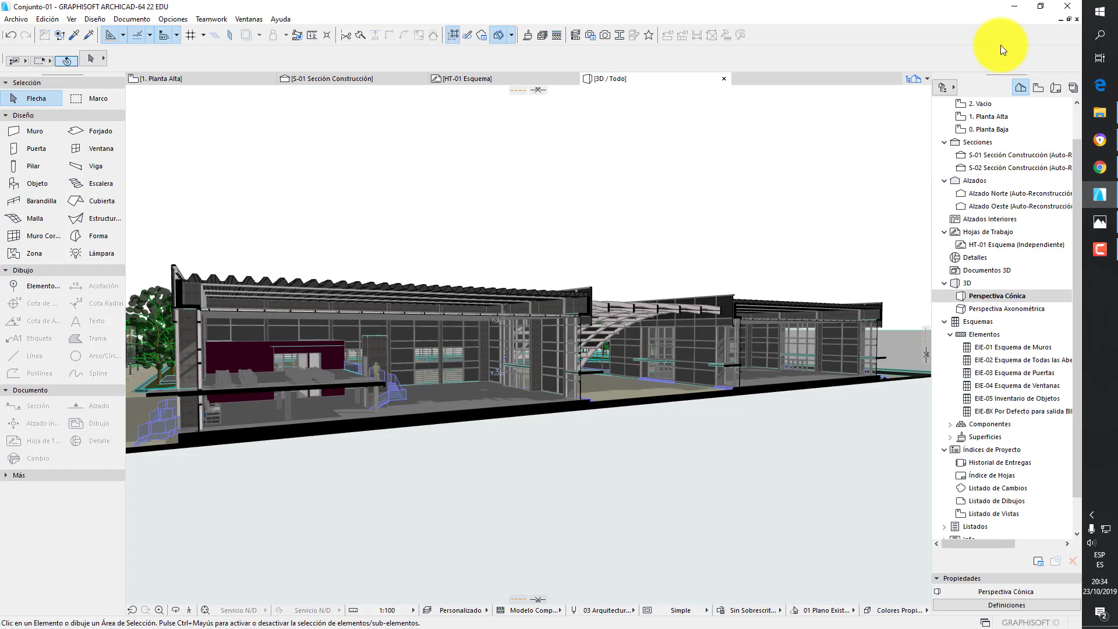
Launch a second ARCHICAD 22 session and create a new project from the AC22 Genérico.tpl template
{"action": "left_click", "coordinate": [1098, 13]}
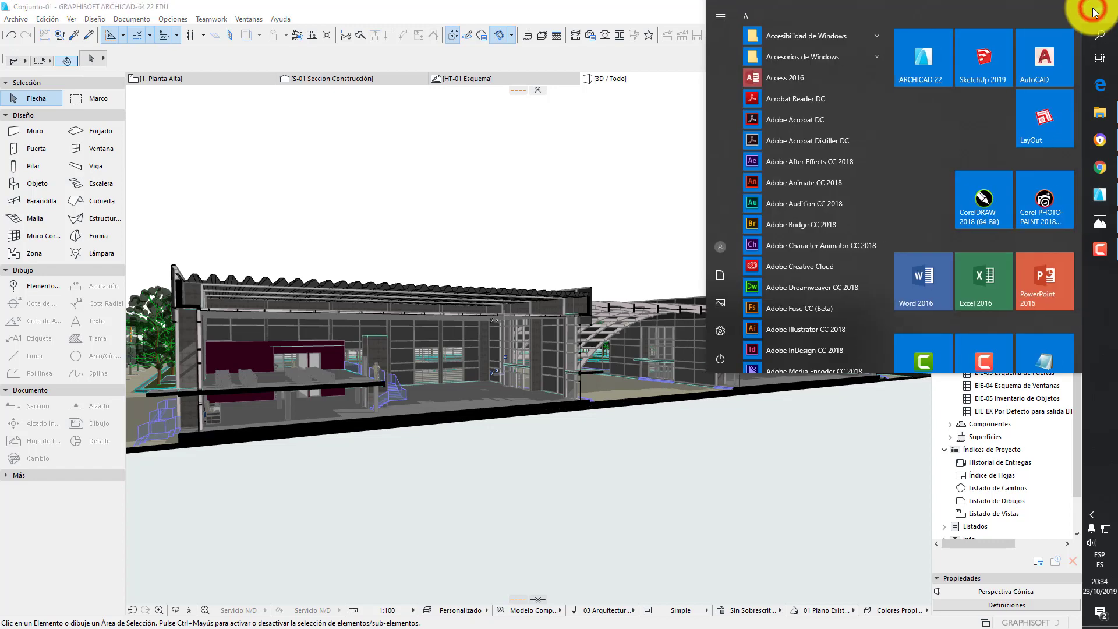
{"action": "left_click", "coordinate": [901, 73]}
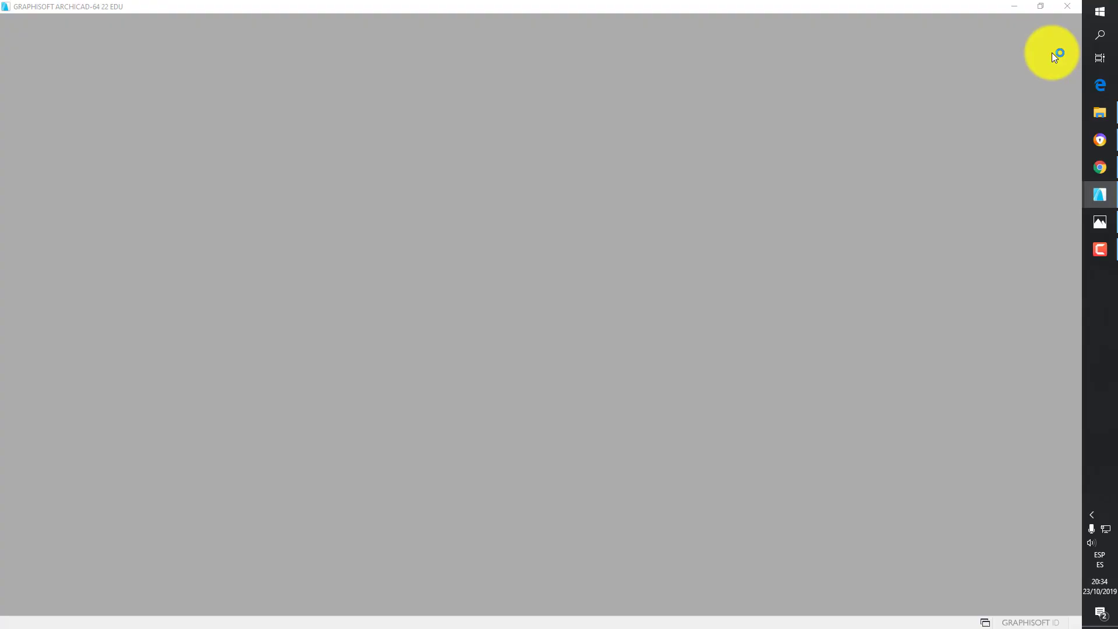
{"action": "left_click", "coordinate": [561, 186]}
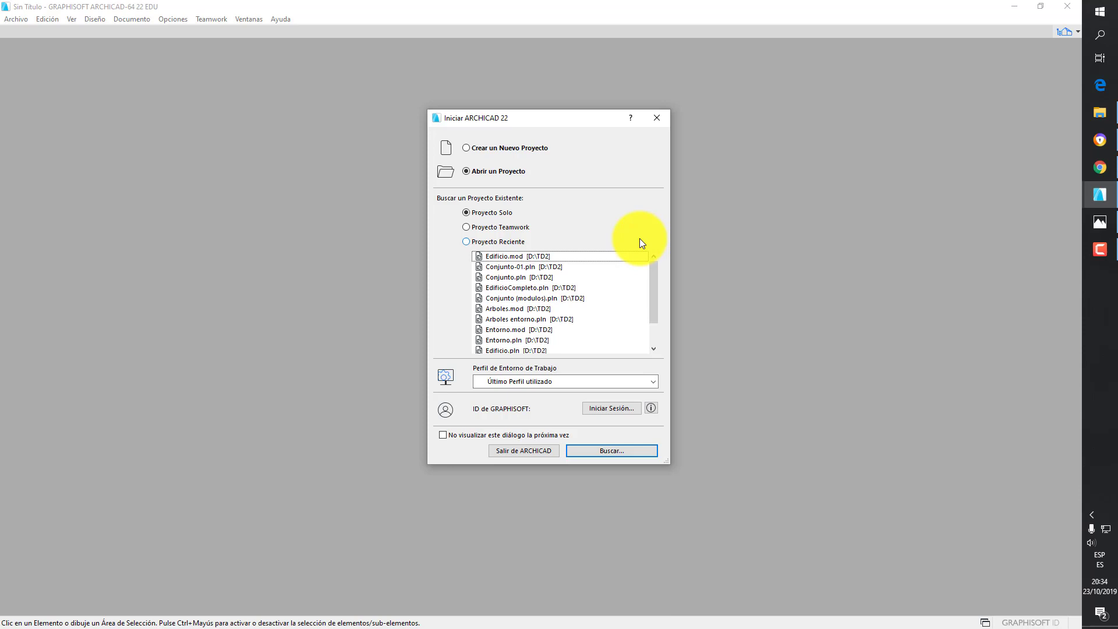
{"action": "left_click", "coordinate": [518, 147]}
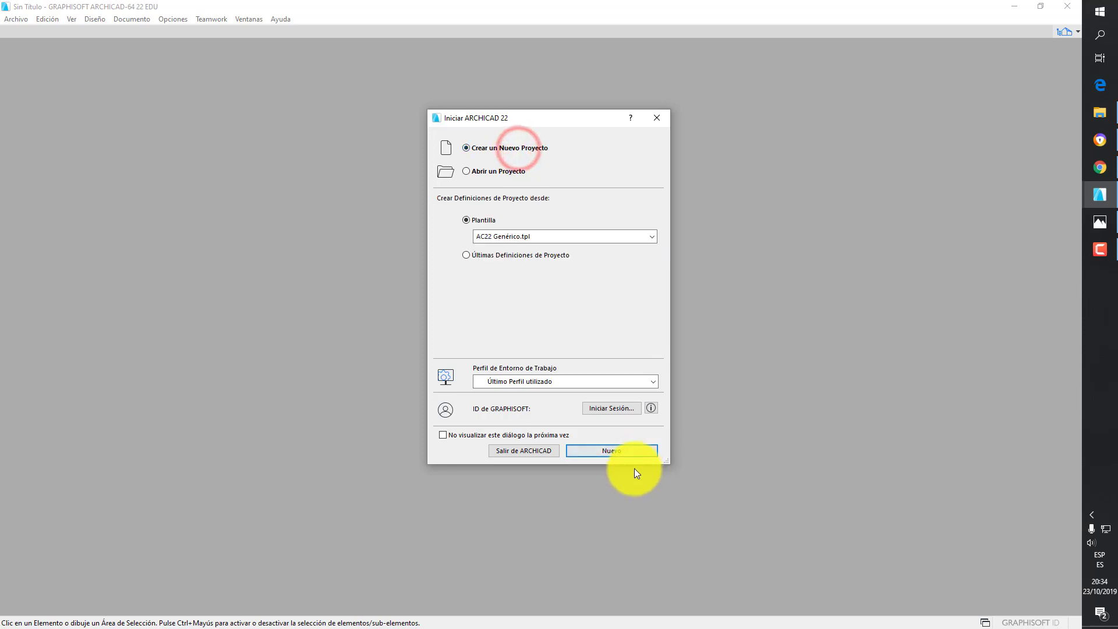
{"action": "left_click", "coordinate": [623, 452]}
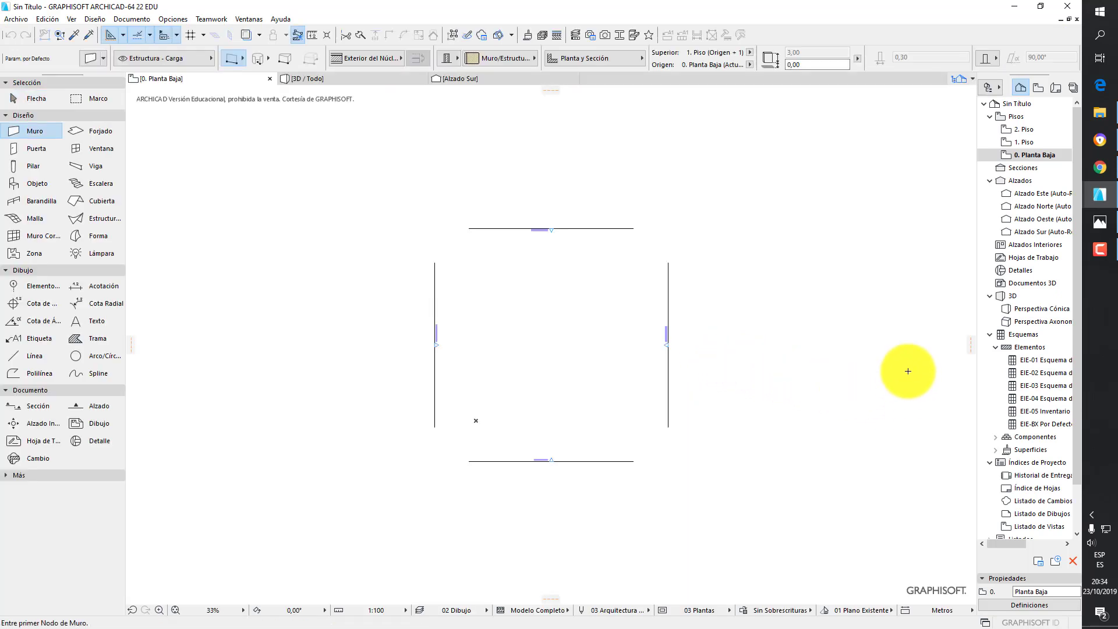
Open the Edificio module file from the TD2 folder, with the file type set to Módulo (*.mod)
{"action": "left_click", "coordinate": [16, 20]}
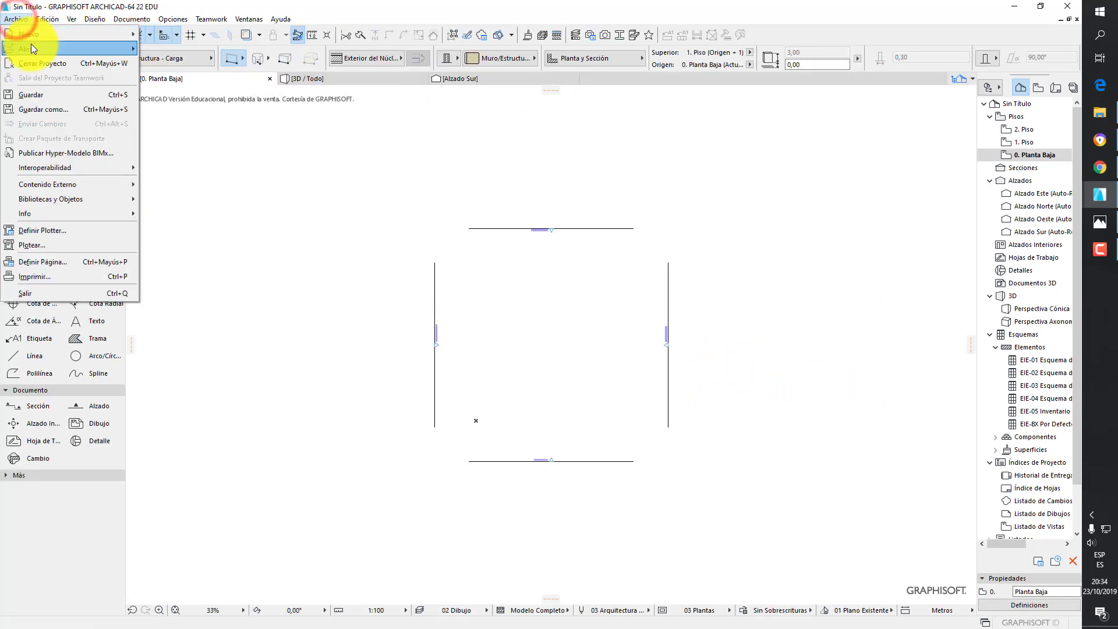
{"action": "left_click", "coordinate": [30, 44]}
{"action": "left_click", "coordinate": [156, 48]}
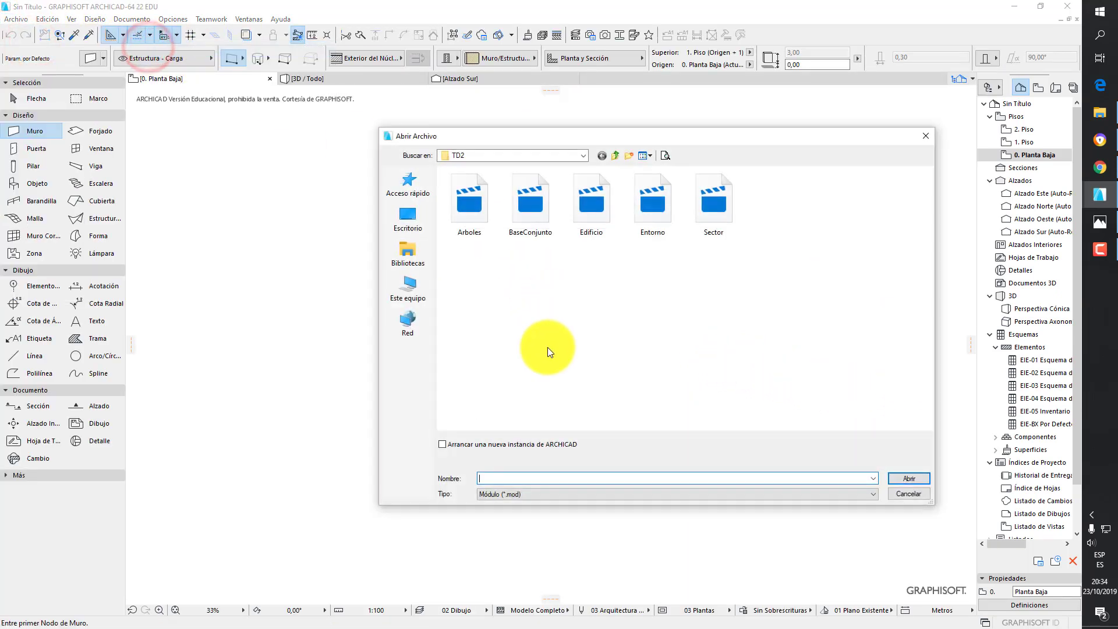
{"action": "left_click", "coordinate": [525, 491]}
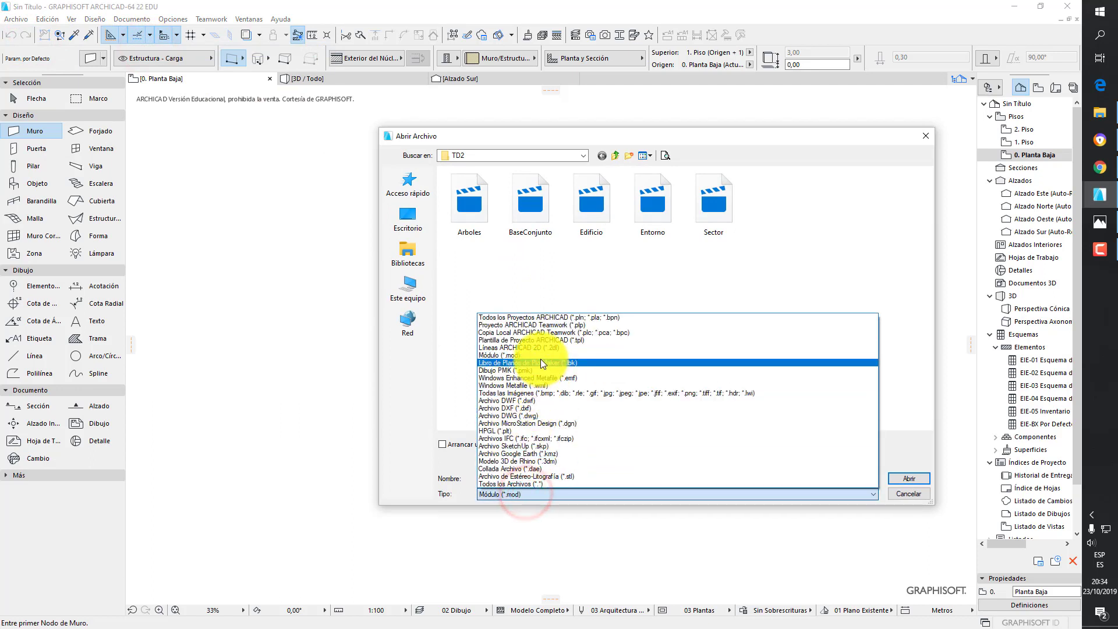
{"action": "left_click", "coordinate": [540, 355]}
{"action": "left_click", "coordinate": [602, 195]}
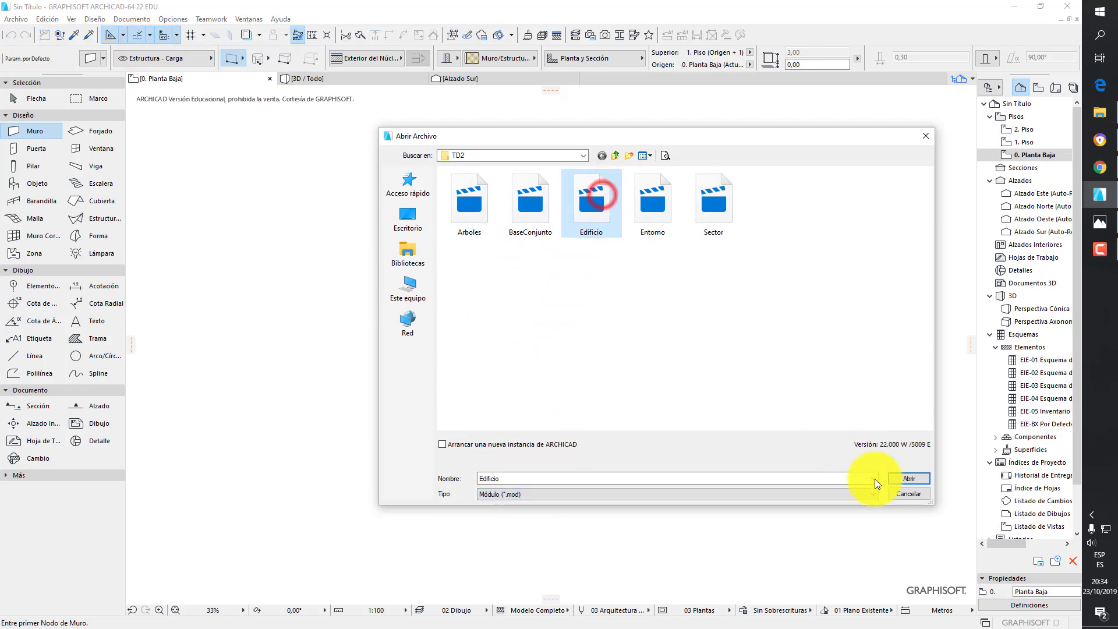
{"action": "left_click", "coordinate": [901, 478]}
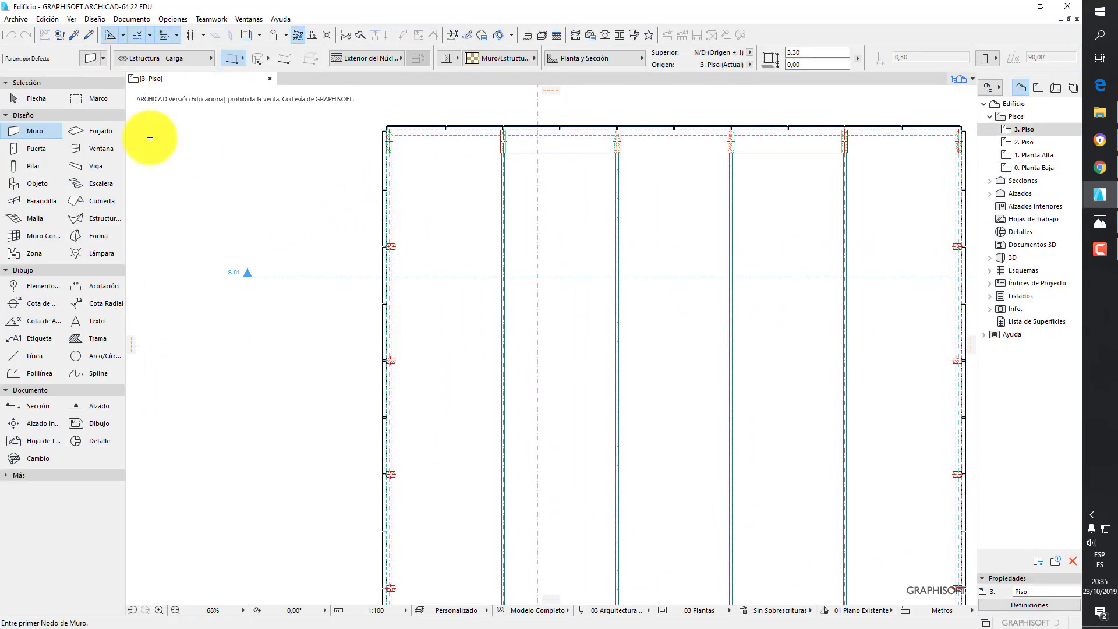
Set the Nivel Detalle 3D of the four Viga Celosía 2 22 roof trusses on the 3. Piso plan to Completo
{"action": "left_click", "coordinate": [27, 104]}
{"action": "left_click", "coordinate": [505, 170]}
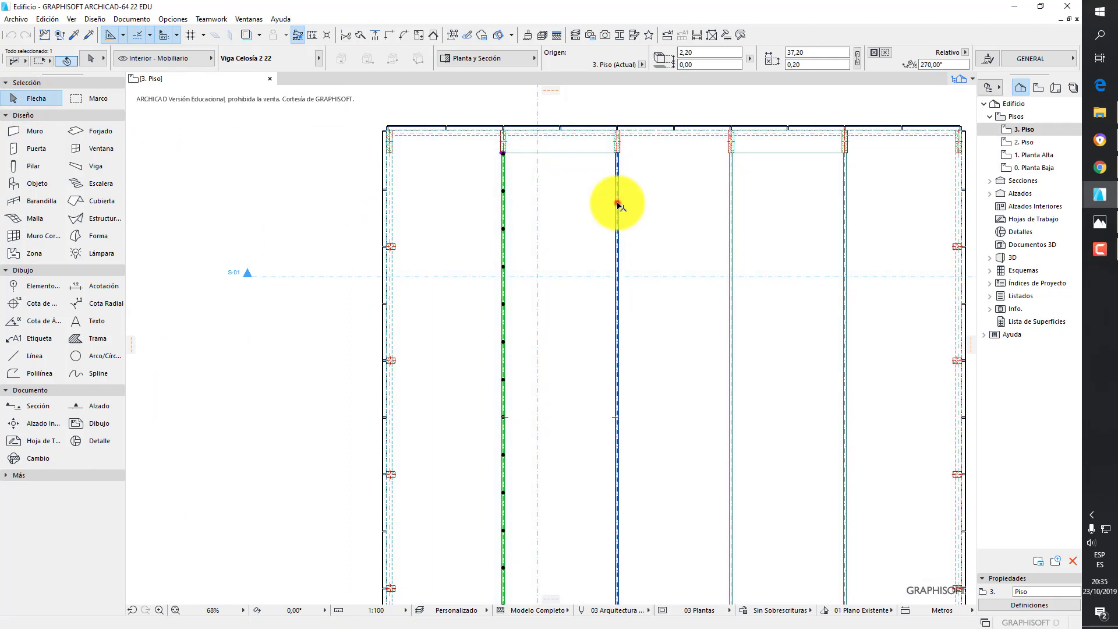
{"action": "left_click", "coordinate": [617, 202], "text": "shift"}
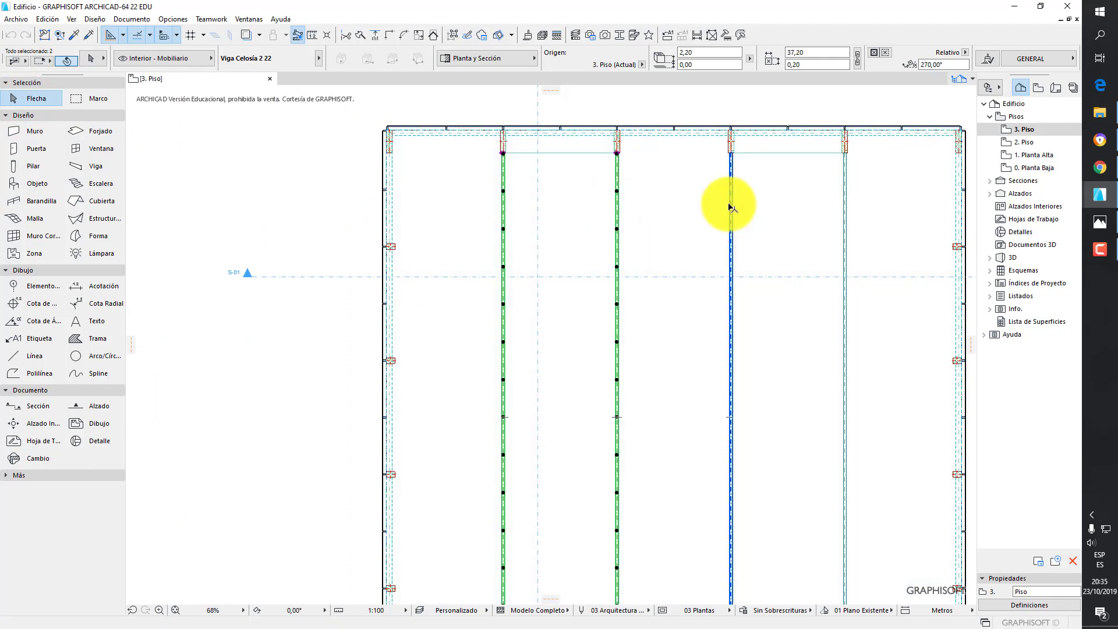
{"action": "left_click", "coordinate": [731, 204], "text": "shift"}
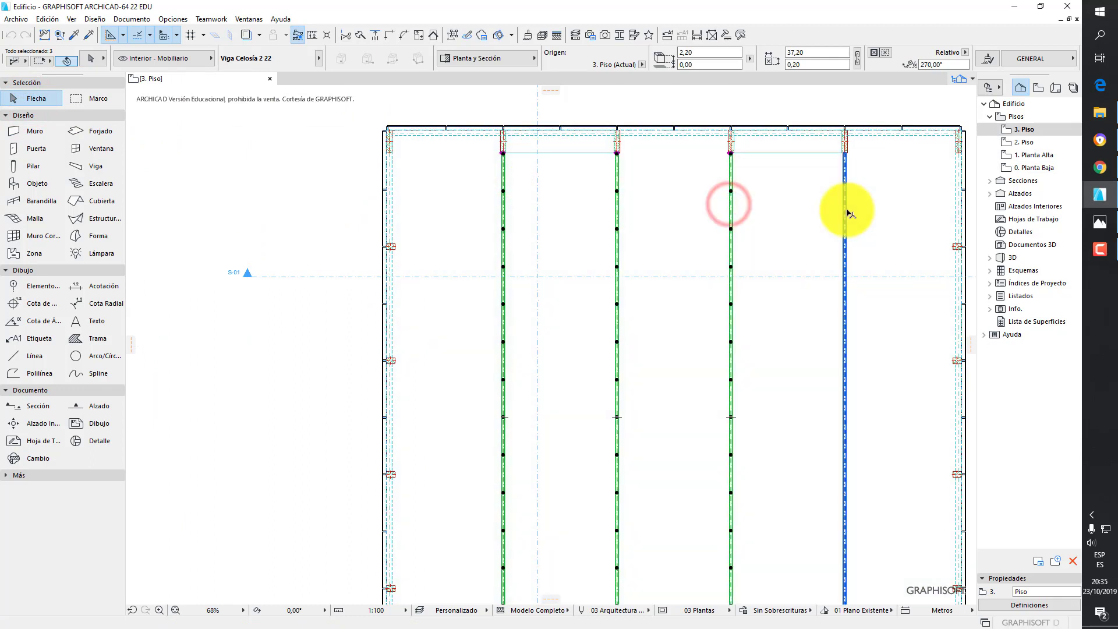
{"action": "left_click", "coordinate": [845, 211], "text": "shift"}
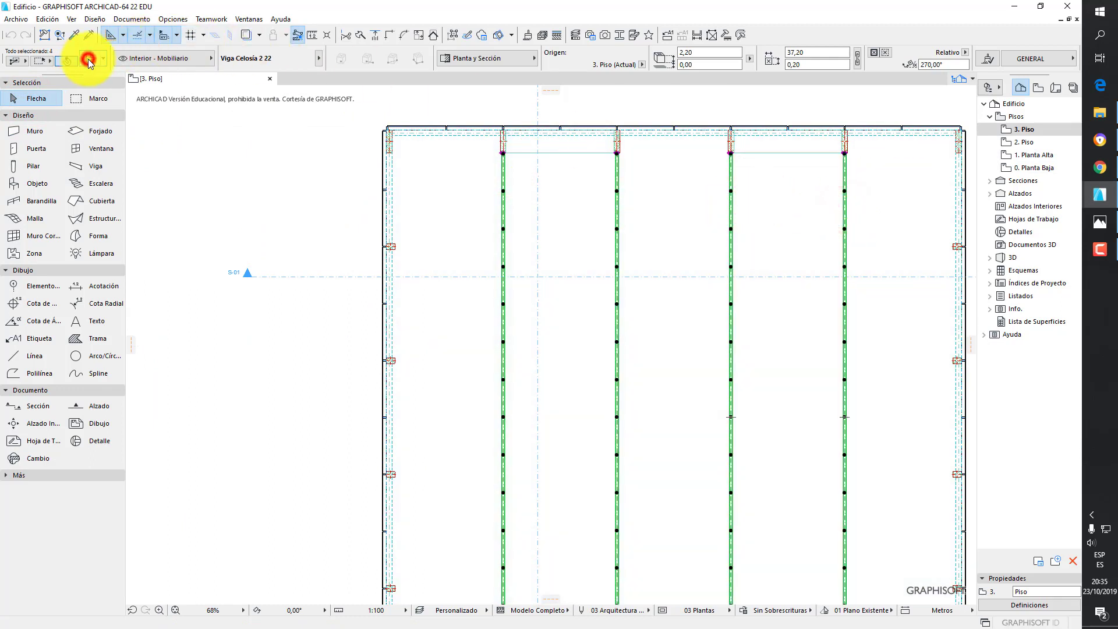
{"action": "left_click", "coordinate": [88, 58]}
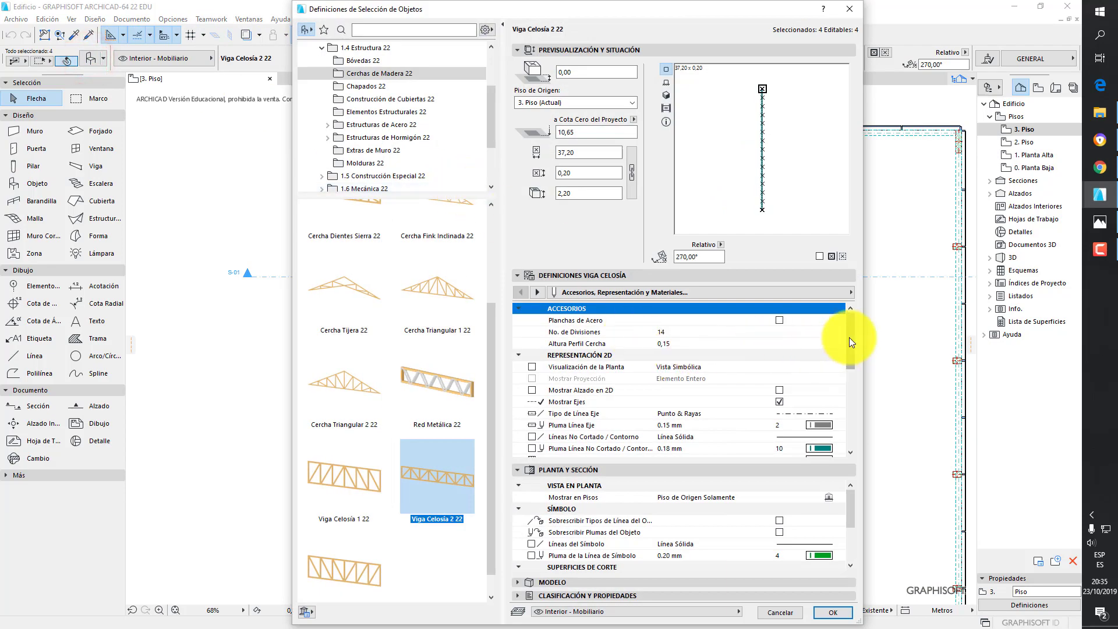
{"action": "left_click", "coordinate": [850, 337]}
{"action": "left_click_drag", "start_coordinate": [848, 132], "coordinate": [858, 214]}
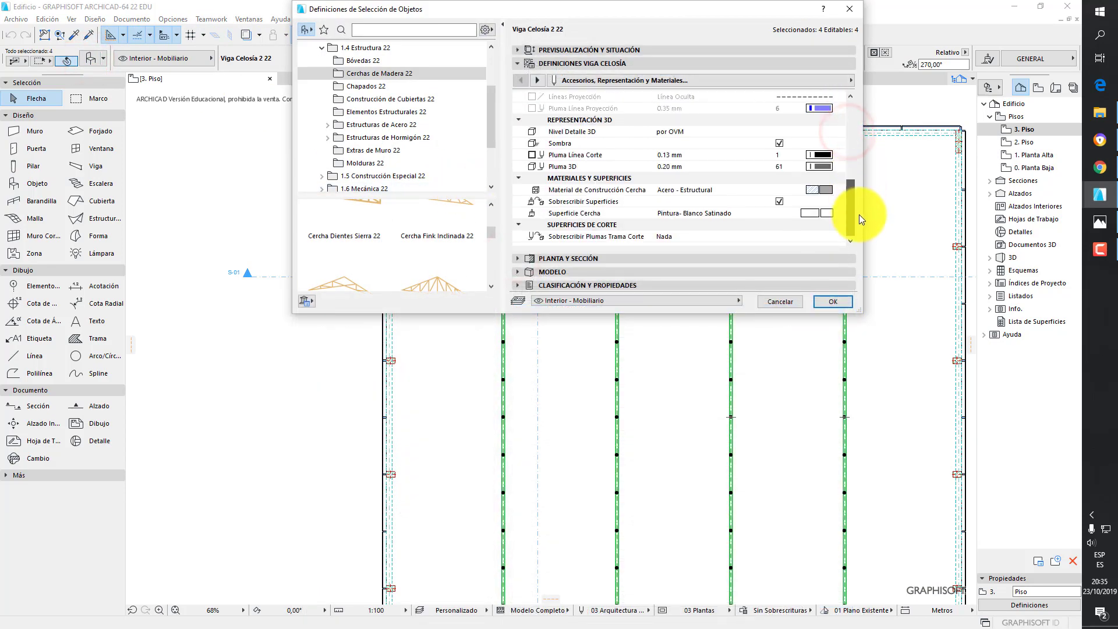
{"action": "left_click", "coordinate": [816, 131]}
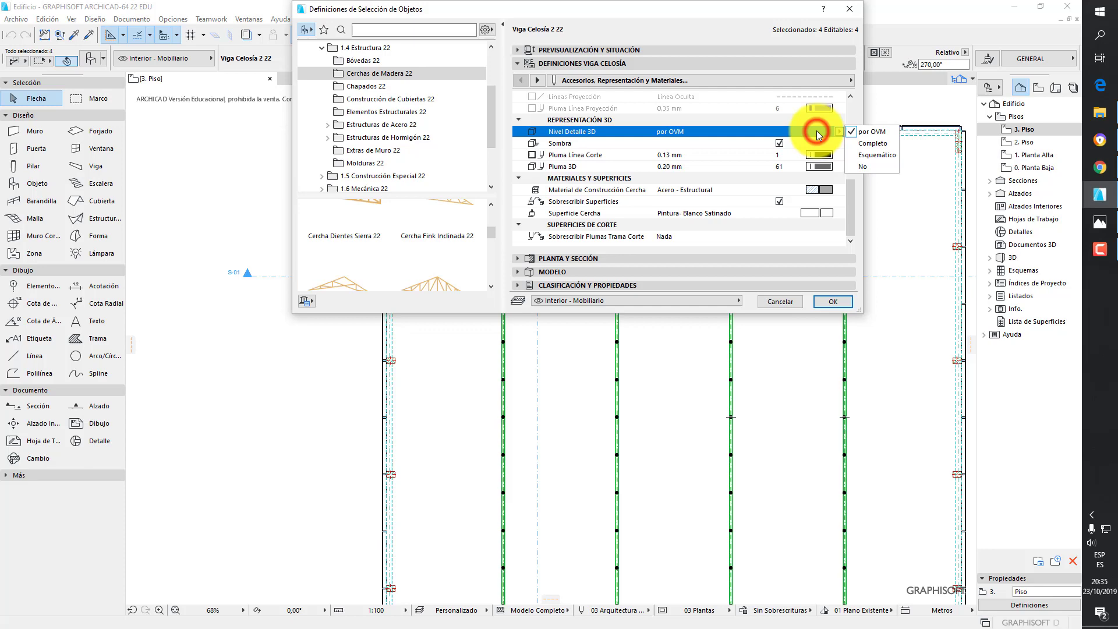
{"action": "left_click", "coordinate": [871, 143]}
{"action": "left_click", "coordinate": [833, 302]}
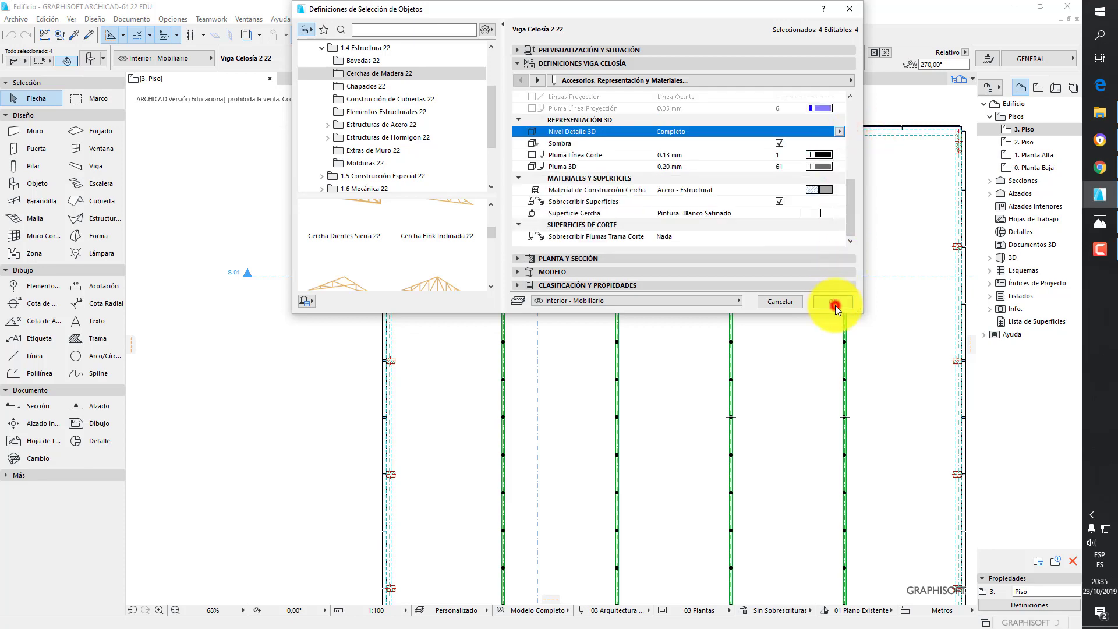
{"action": "scroll", "coordinate": [616, 219], "scroll_direction": "down", "scroll_amount": 3}
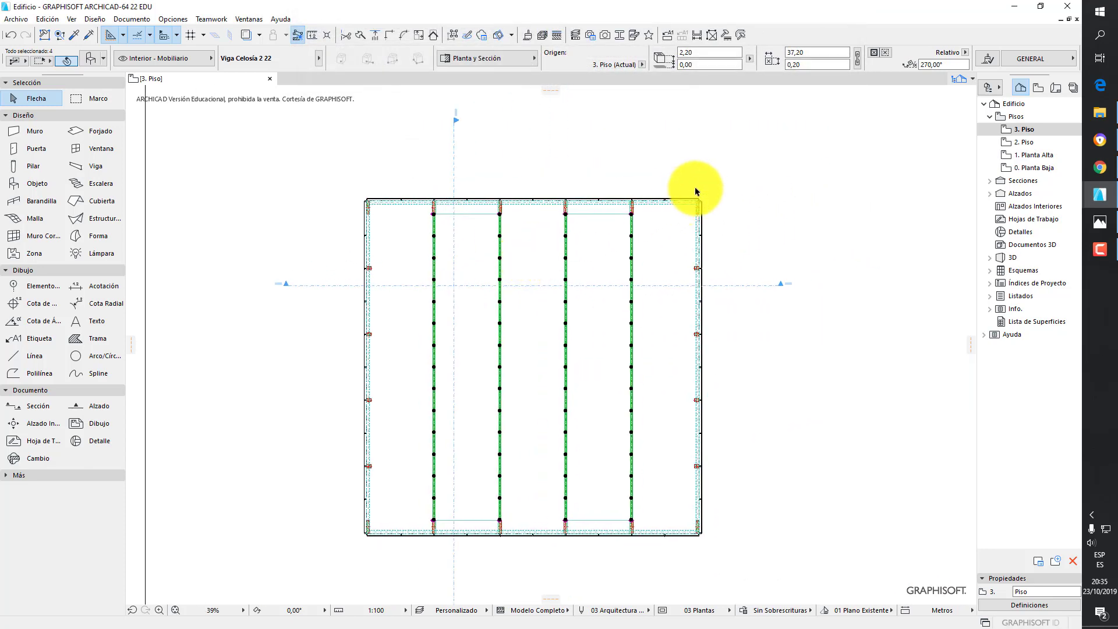
{"action": "left_click", "coordinate": [695, 191]}
Save the Edificio module and close its ARCHICAD session to return to the Conjunto-01 project
{"action": "left_click", "coordinate": [10, 18]}
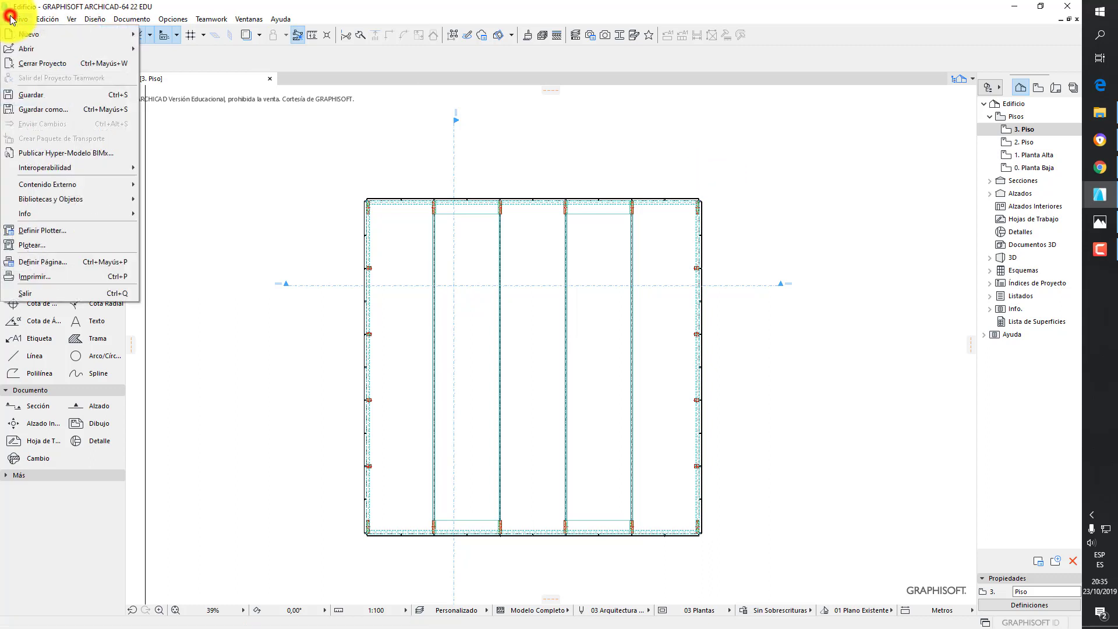
{"action": "left_click", "coordinate": [47, 93]}
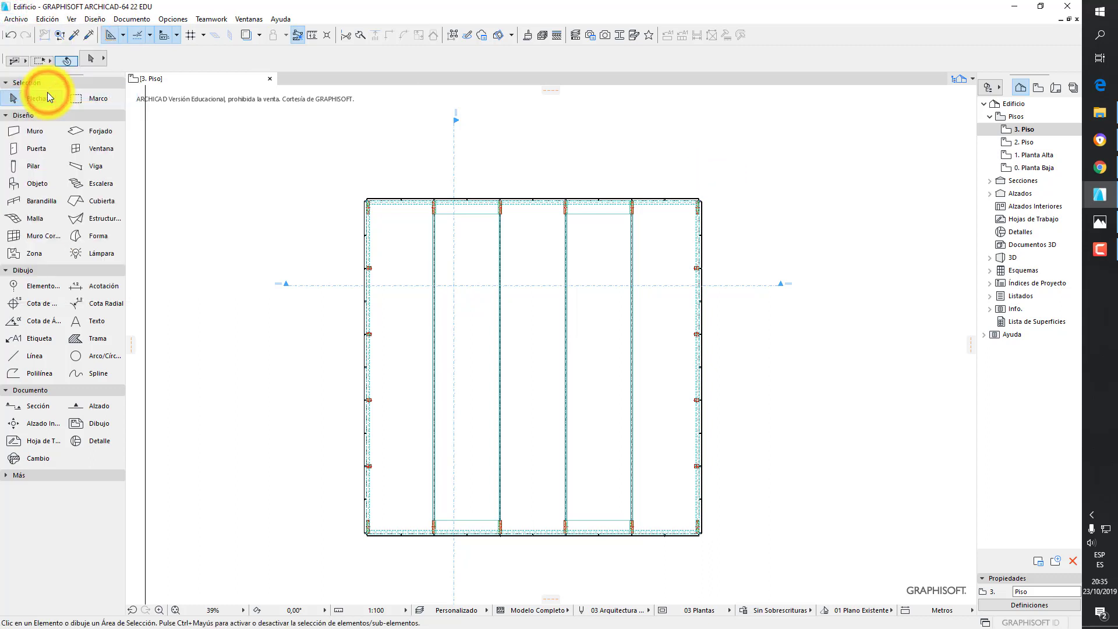
{"action": "left_click", "coordinate": [1065, 7]}
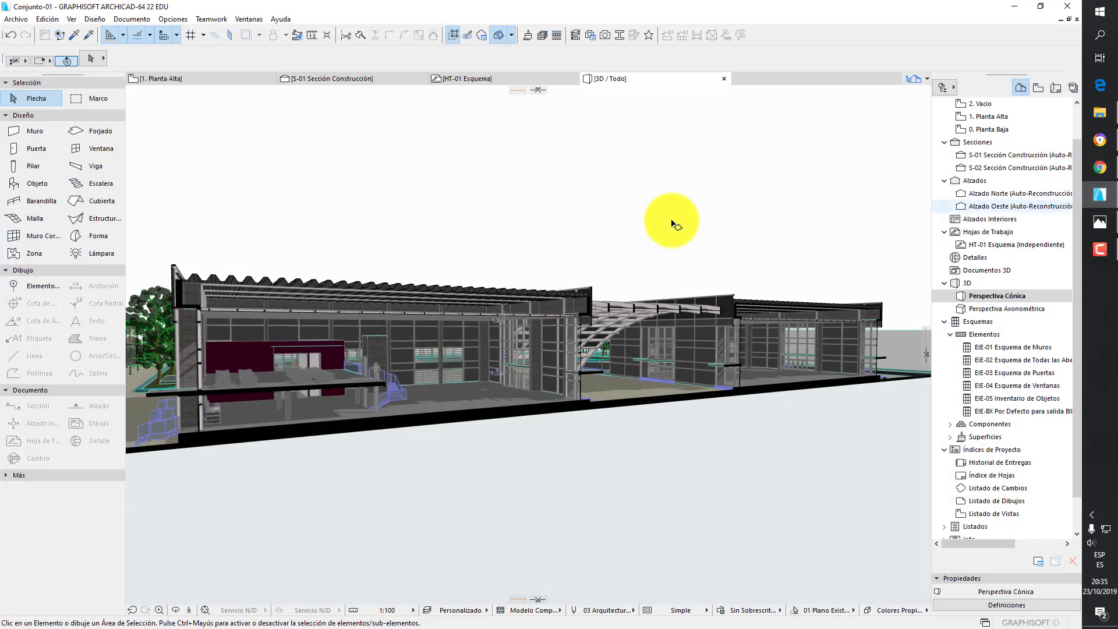
Update the modified Edificio.mod link source in the Gestor de Módulos Vinculados and apply the update to the project
{"action": "left_click", "coordinate": [16, 18]}
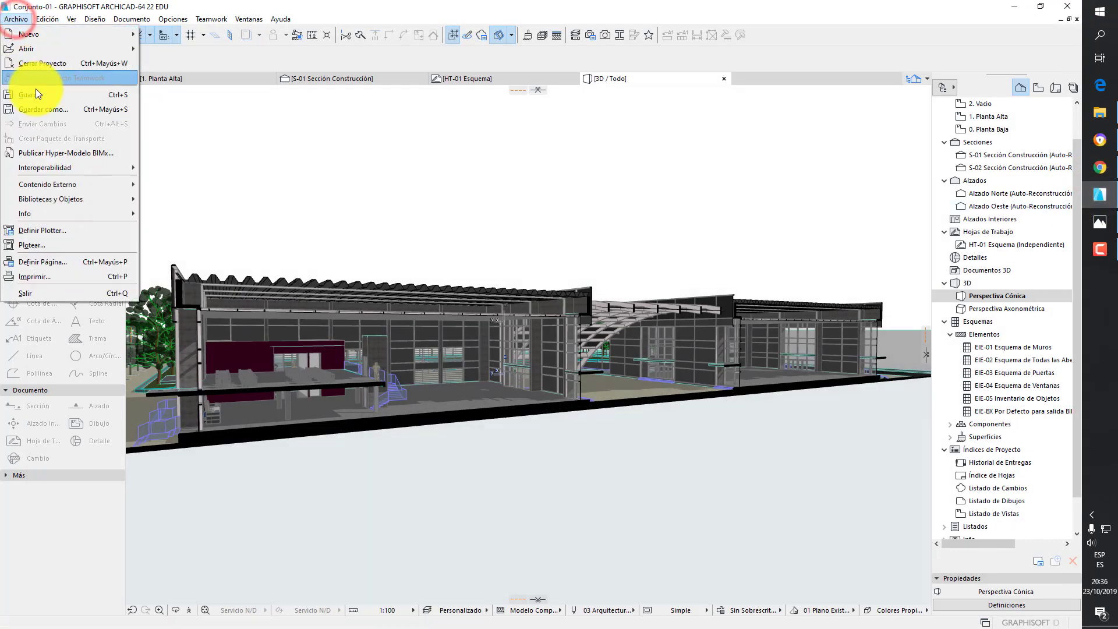
{"action": "mouse_move", "coordinate": [75, 182]}
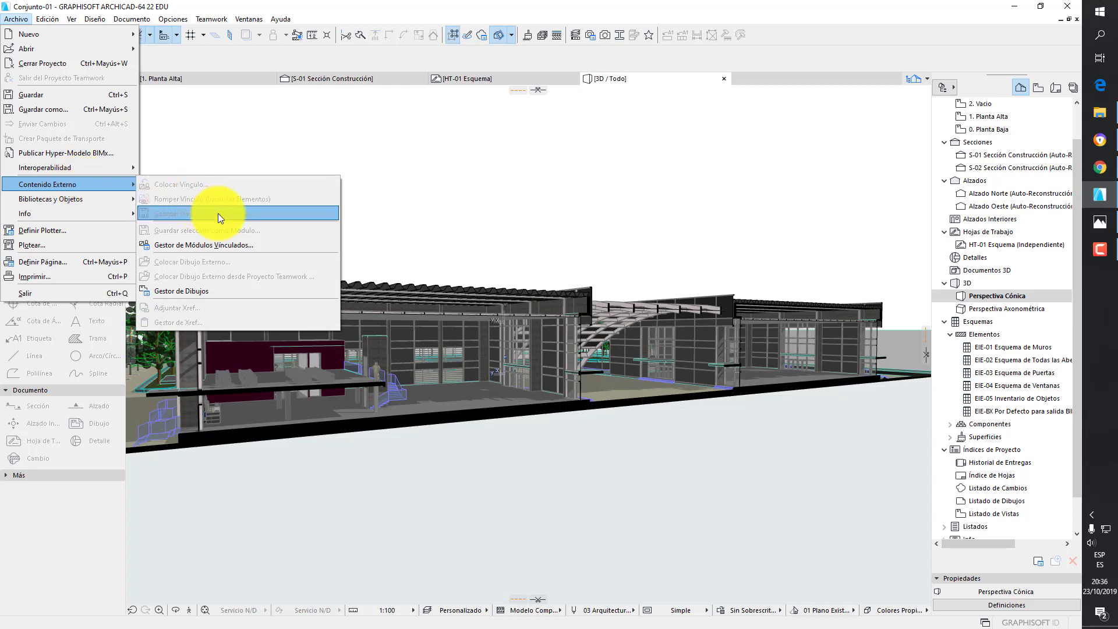
{"action": "left_click", "coordinate": [231, 247]}
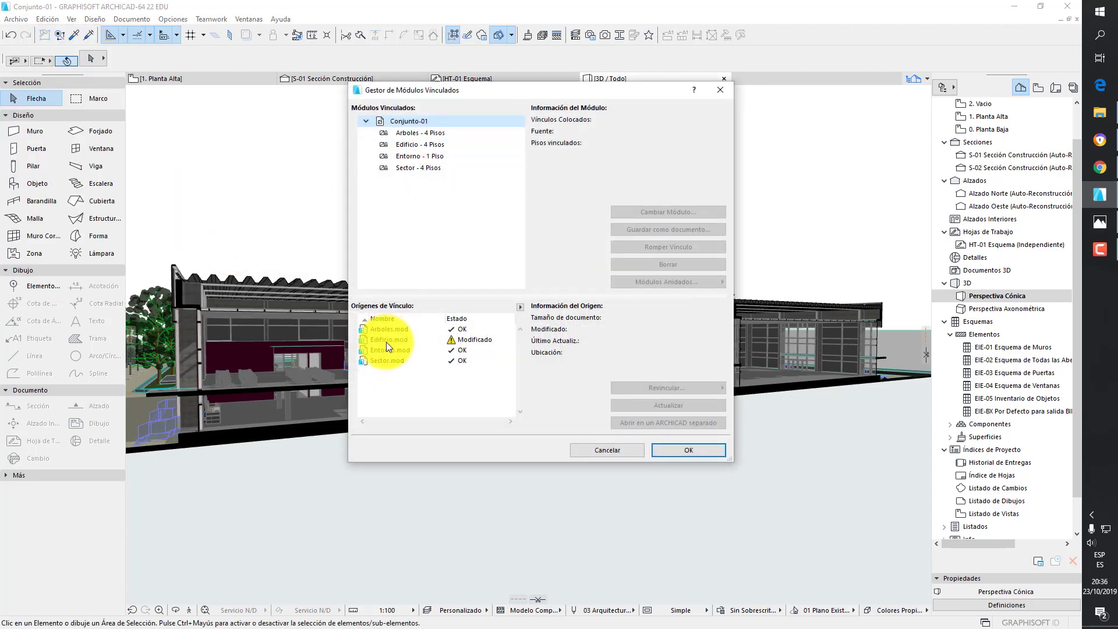
{"action": "left_click", "coordinate": [469, 339]}
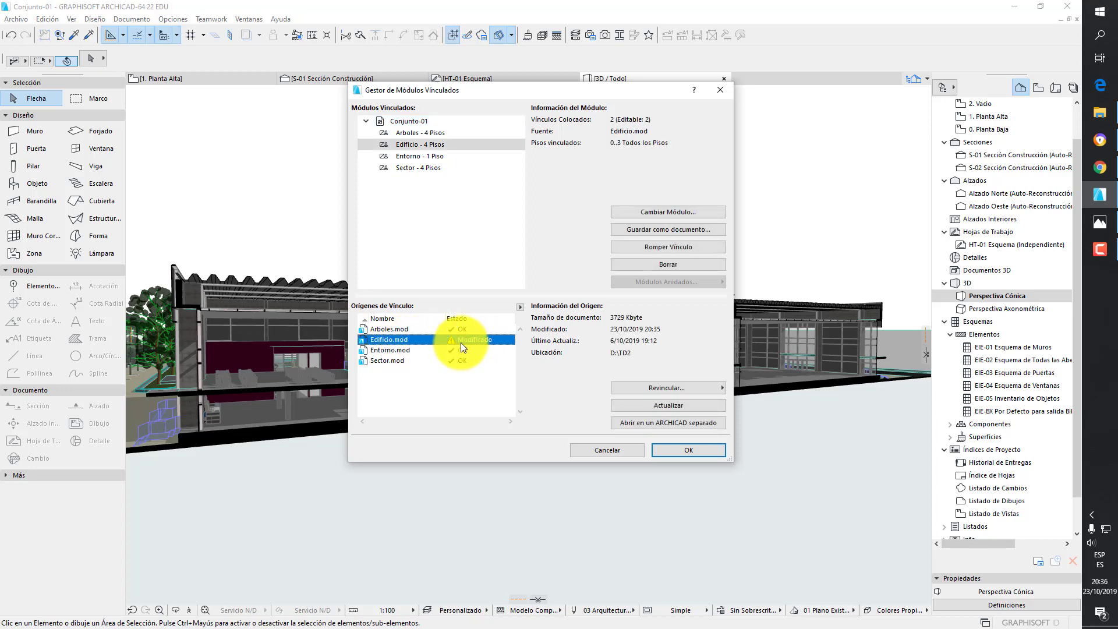
{"action": "left_click", "coordinate": [657, 403]}
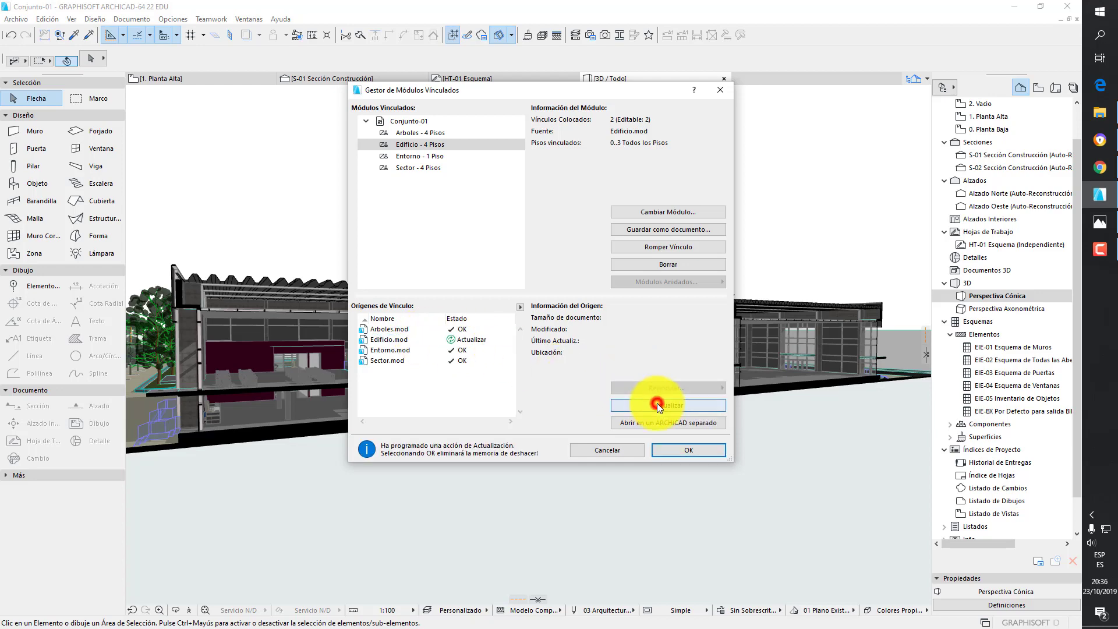
{"action": "left_click", "coordinate": [699, 450]}
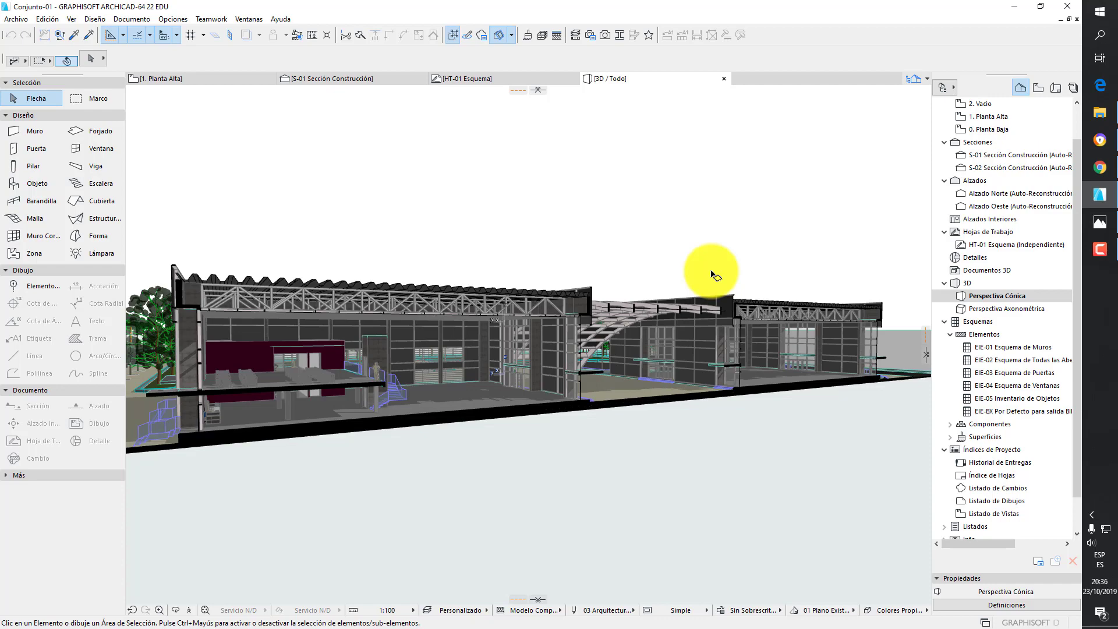
Turn off the 3D cutting planes and view the whole EXPO complex from above
{"action": "left_click", "coordinate": [495, 30]}
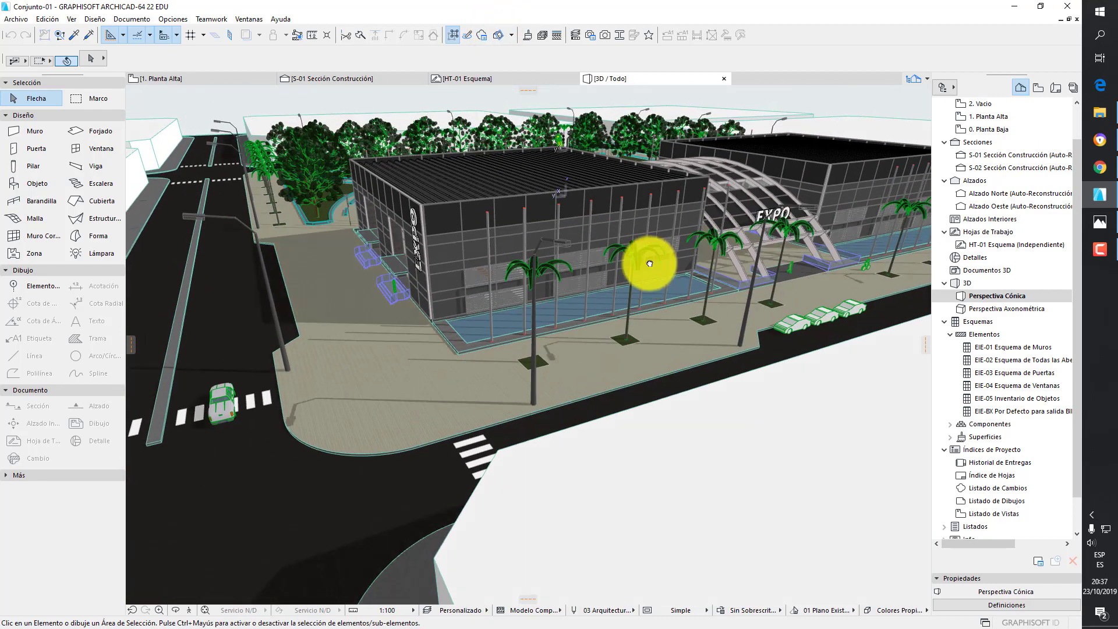
{"action": "left_click_drag", "start_coordinate": [649, 263], "coordinate": [686, 250]}
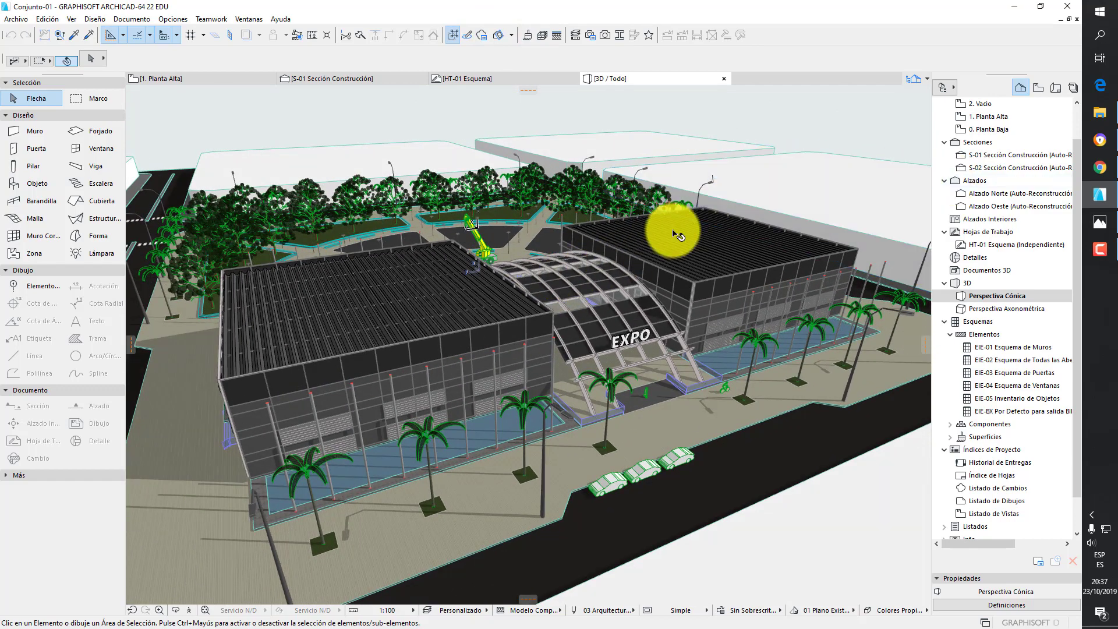
Review sections S-01 and S-02 and the Alzado Norte and Alzado Oeste elevations with the updated module
{"action": "scroll", "coordinate": [1035, 190], "scroll_direction": "up", "scroll_amount": 1}
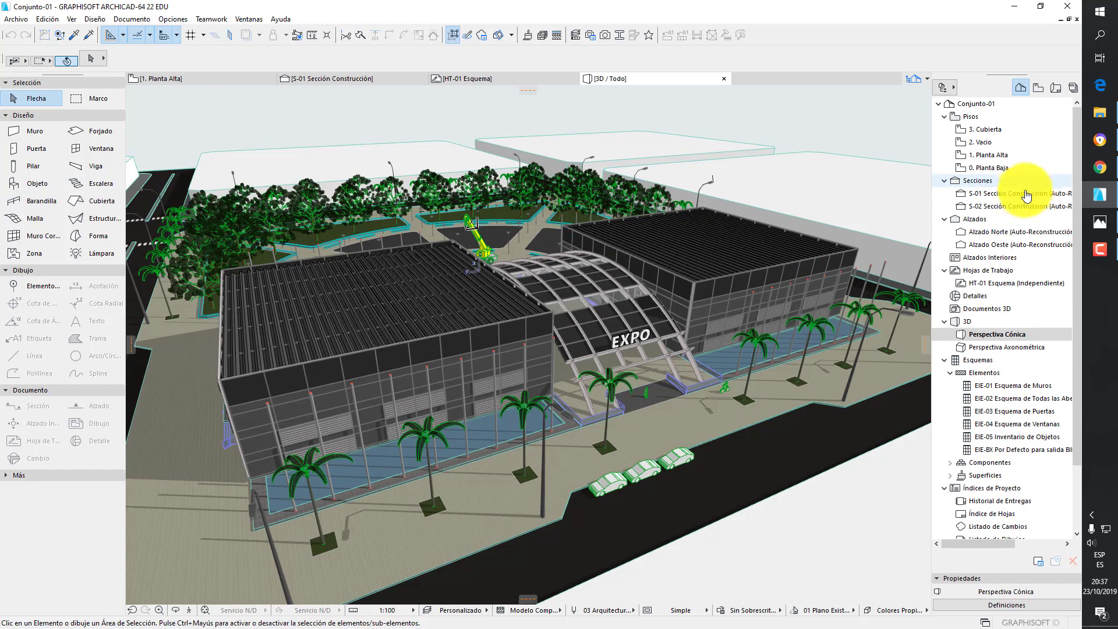
{"action": "double_click", "coordinate": [1025, 192]}
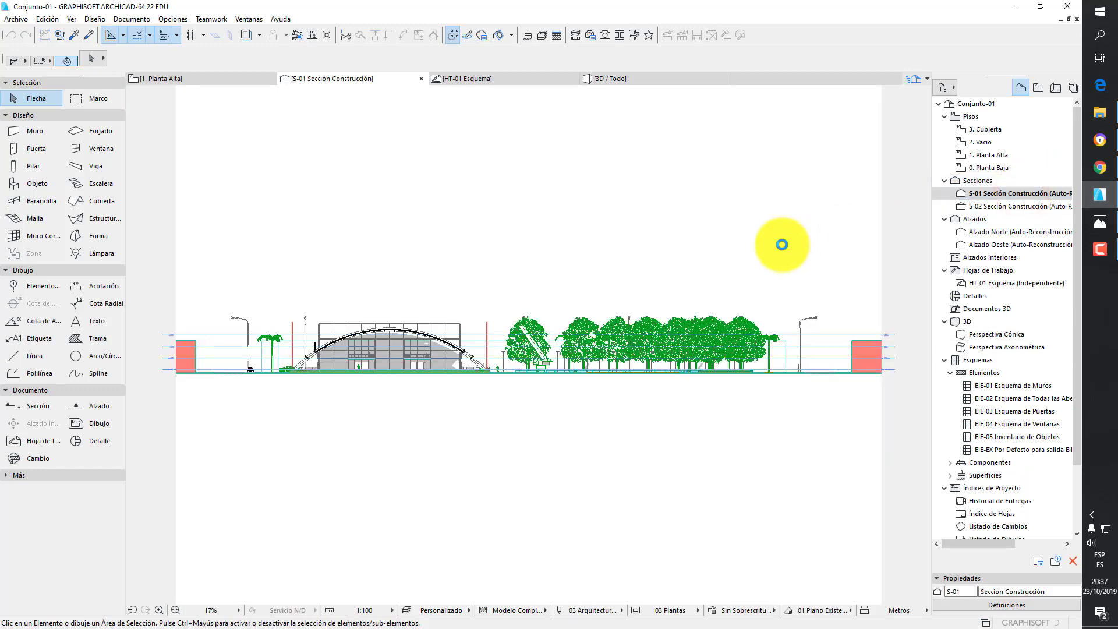
{"action": "double_click", "coordinate": [1010, 207]}
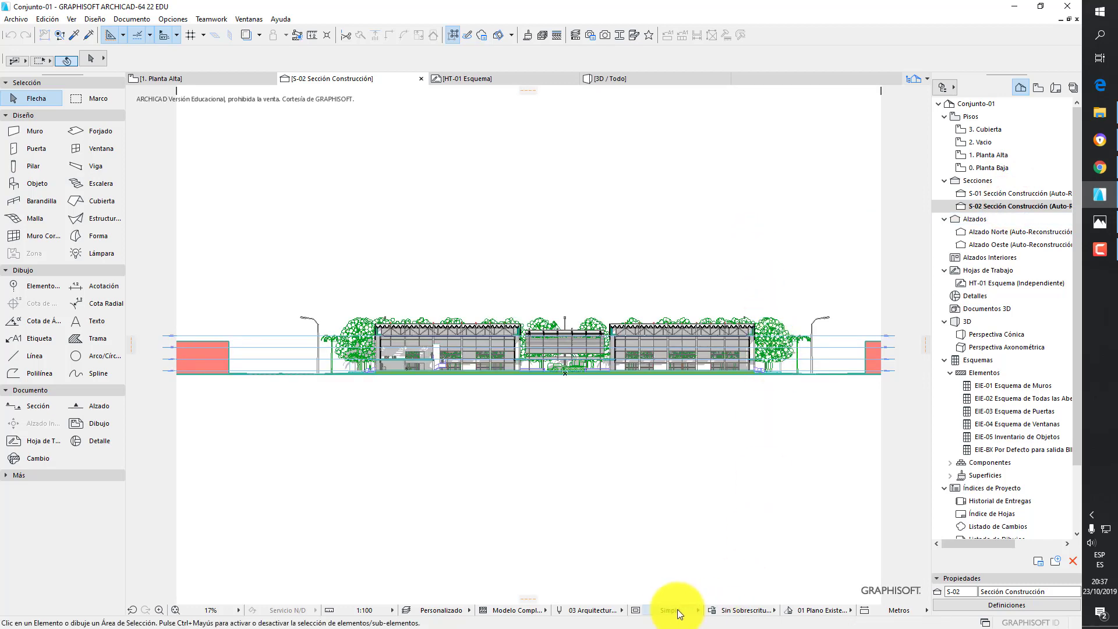
{"action": "double_click", "coordinate": [989, 236]}
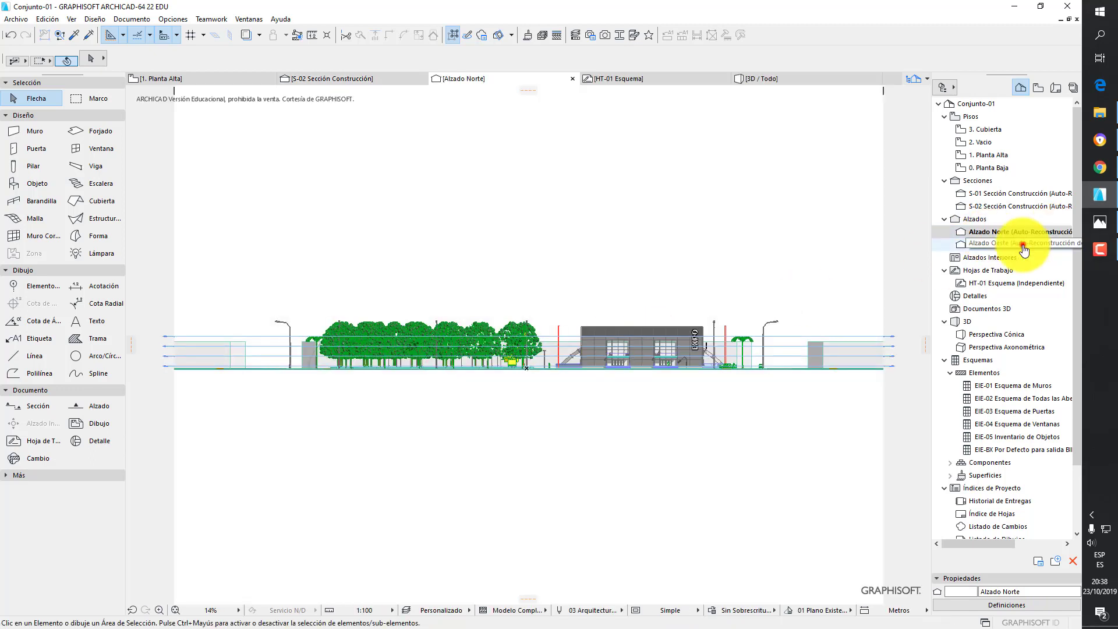
{"action": "double_click", "coordinate": [1022, 247]}
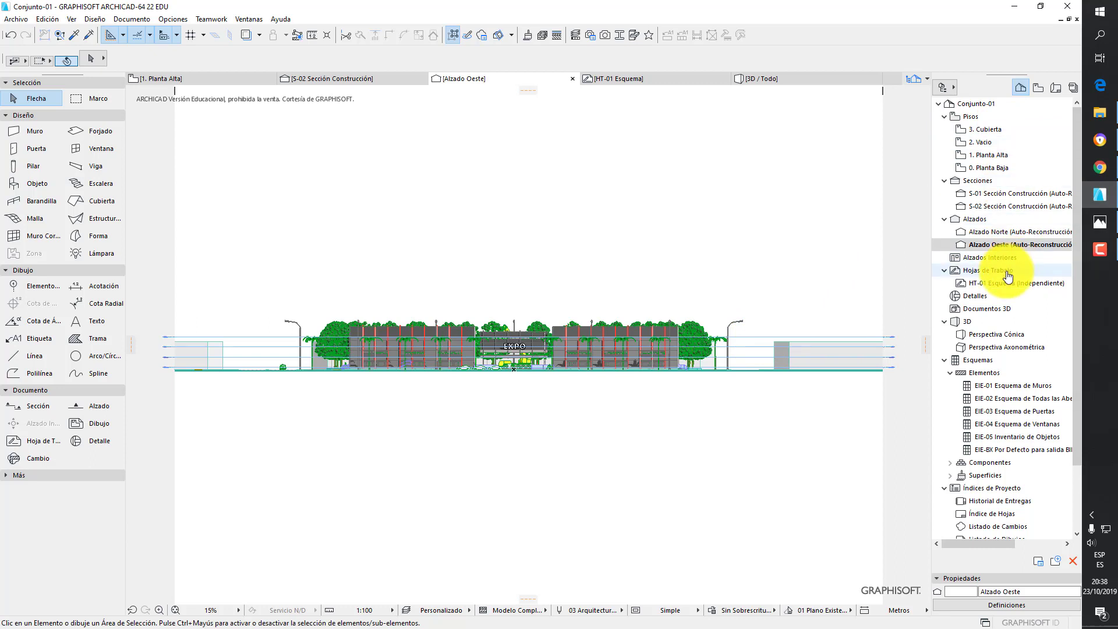
From the 0. Planta Baja plan, save the project as Conjunto-02 in the TD2 folder and check the file in Explorer
{"action": "left_click", "coordinate": [989, 167]}
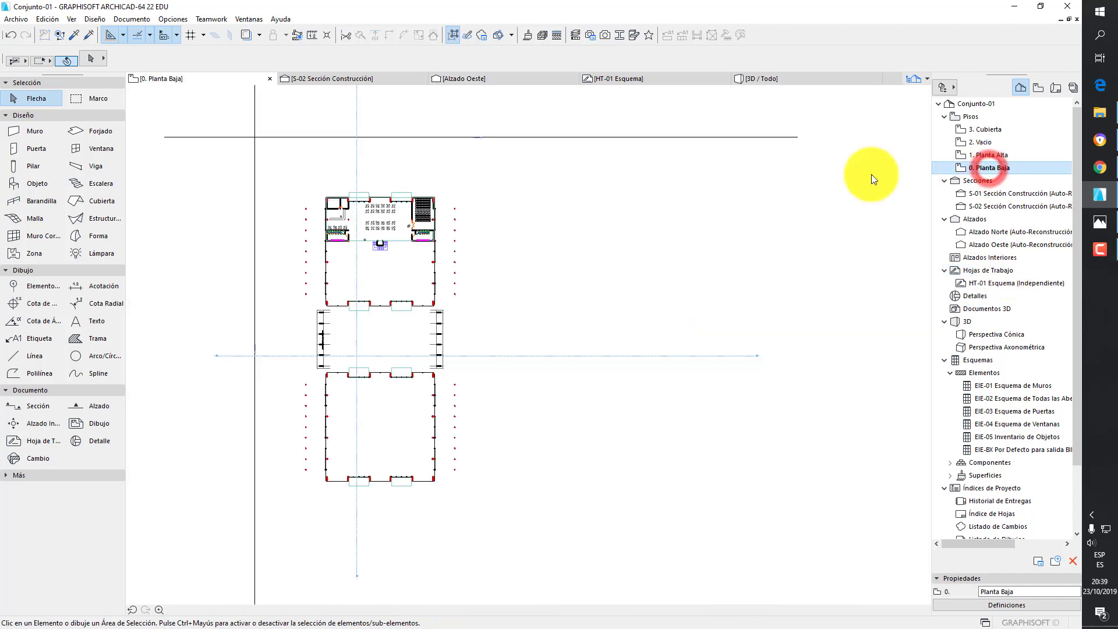
{"action": "left_click", "coordinate": [20, 18]}
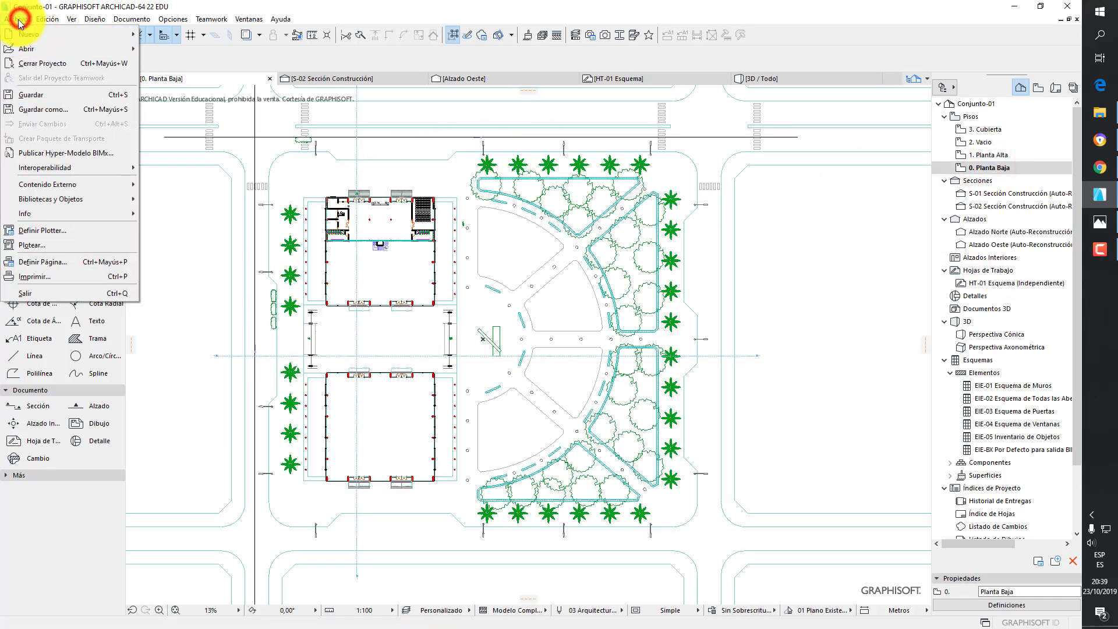
{"action": "left_click", "coordinate": [51, 107]}
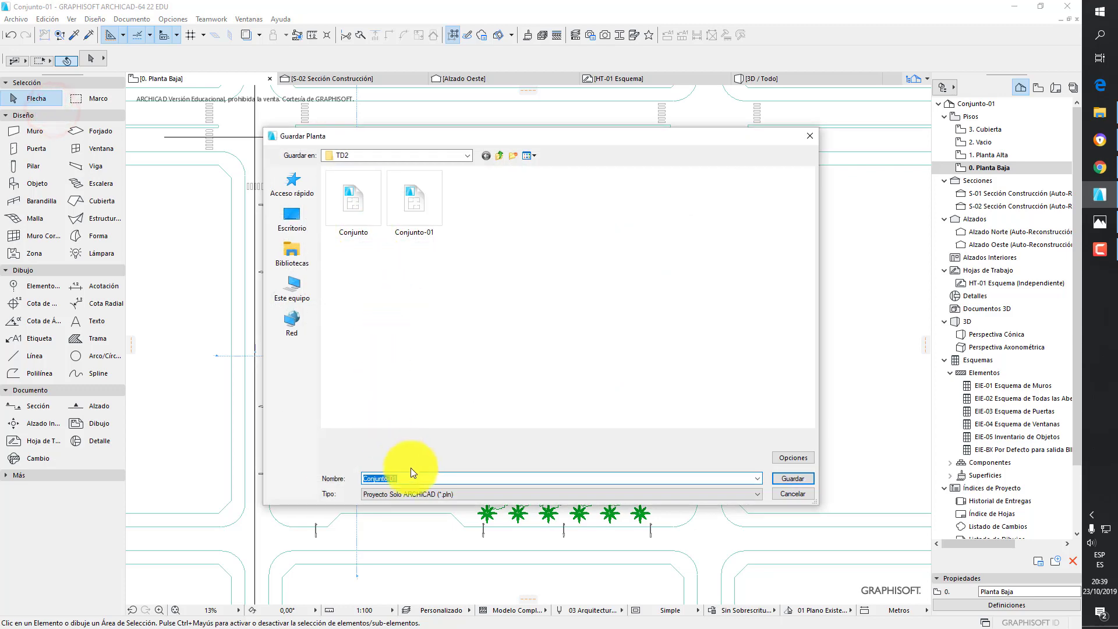
{"action": "left_click", "coordinate": [416, 477]}
{"action": "key", "text": "BackSpace"}
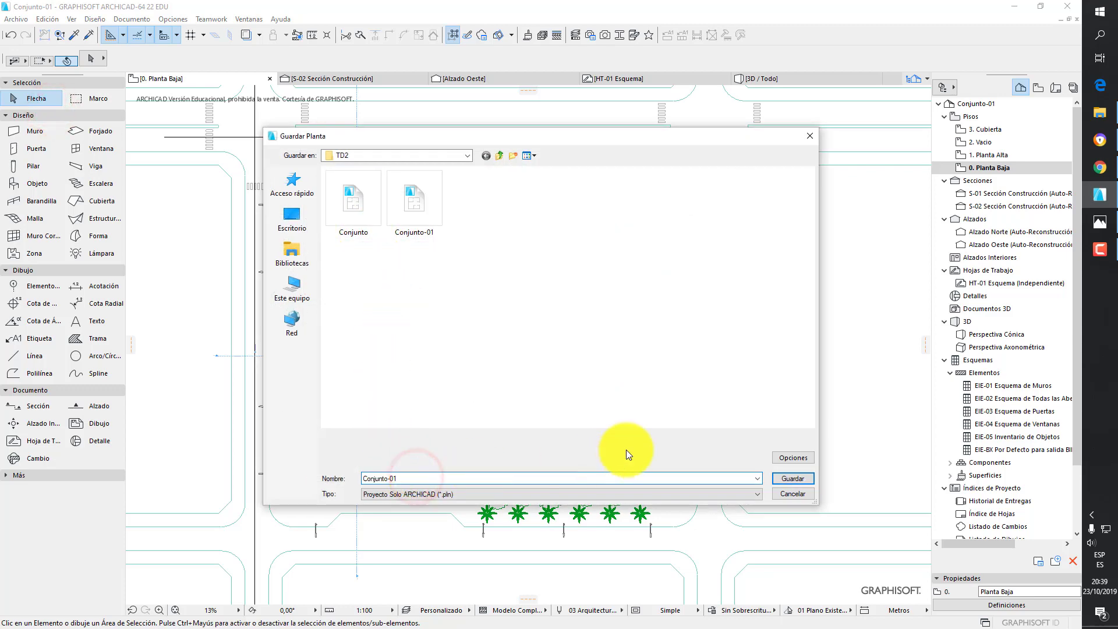
{"action": "type", "text": "2"}
{"action": "key", "text": "Return"}
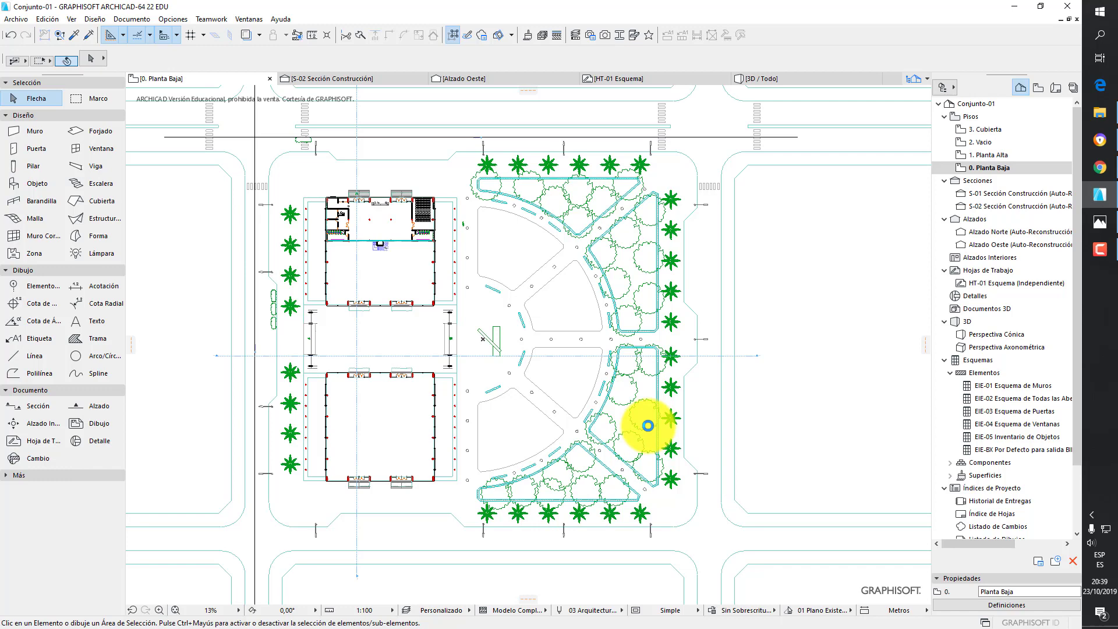
{"action": "left_click", "coordinate": [1099, 114]}
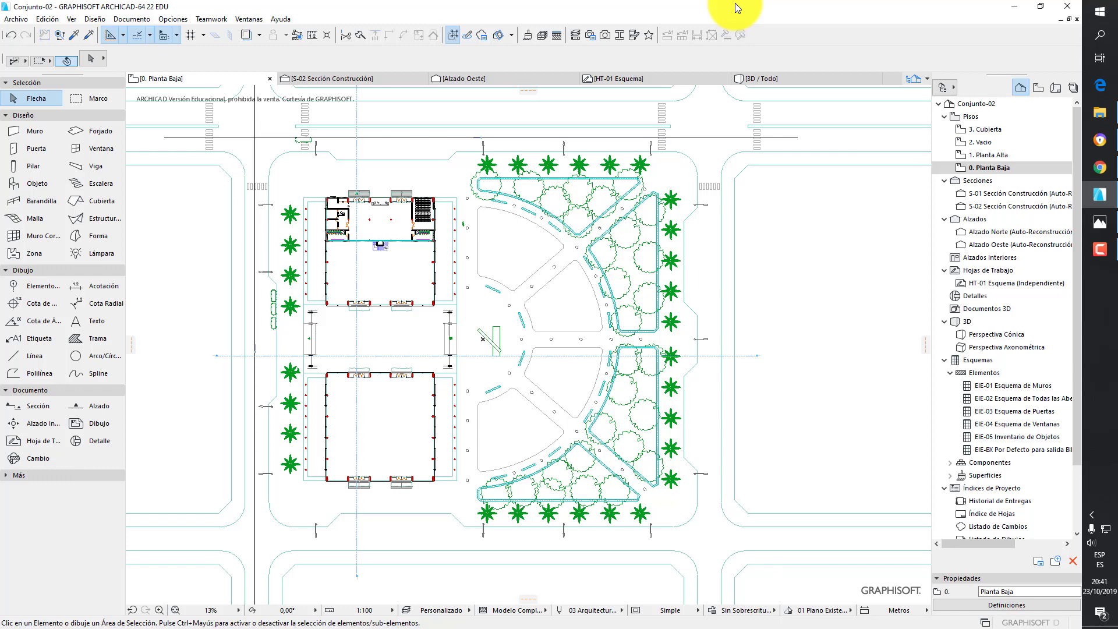
Save the plan as a Módulo (*.mod) file named Conjunto-03 in TD2, accepting the data loss, and compare the file sizes in Explorer
{"action": "left_click", "coordinate": [18, 19]}
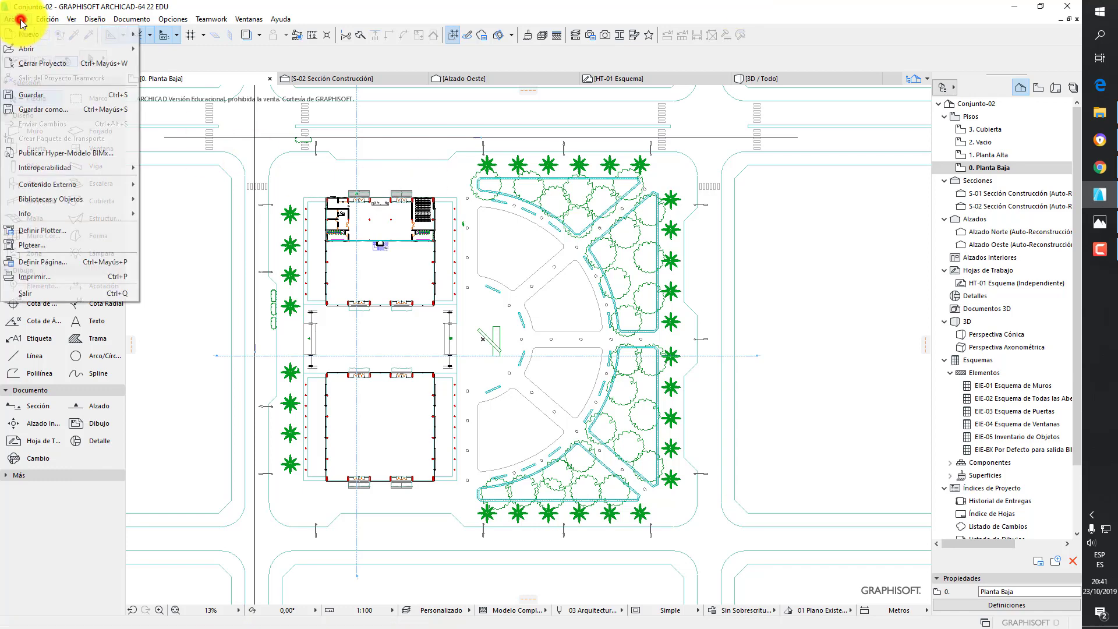
{"action": "left_click", "coordinate": [61, 109]}
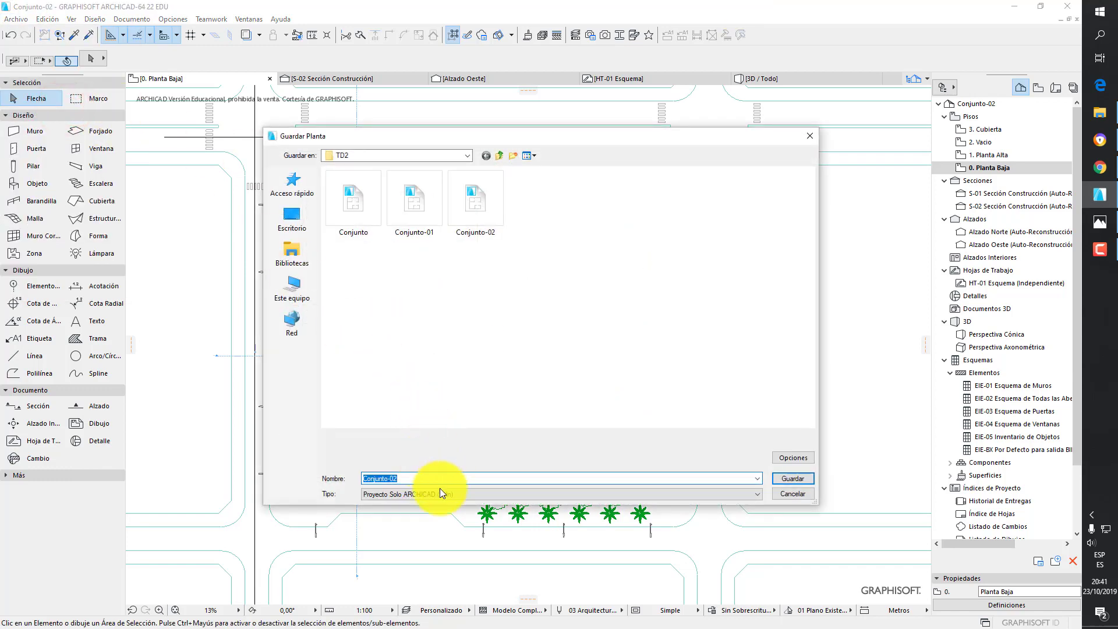
{"action": "left_click", "coordinate": [441, 493]}
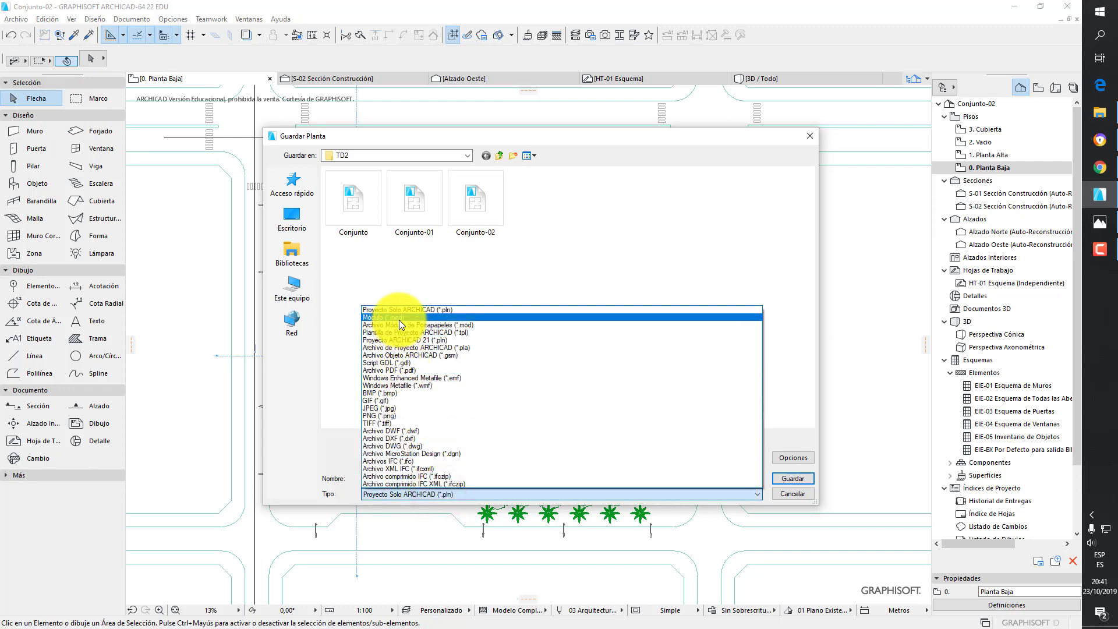
{"action": "left_click", "coordinate": [400, 319]}
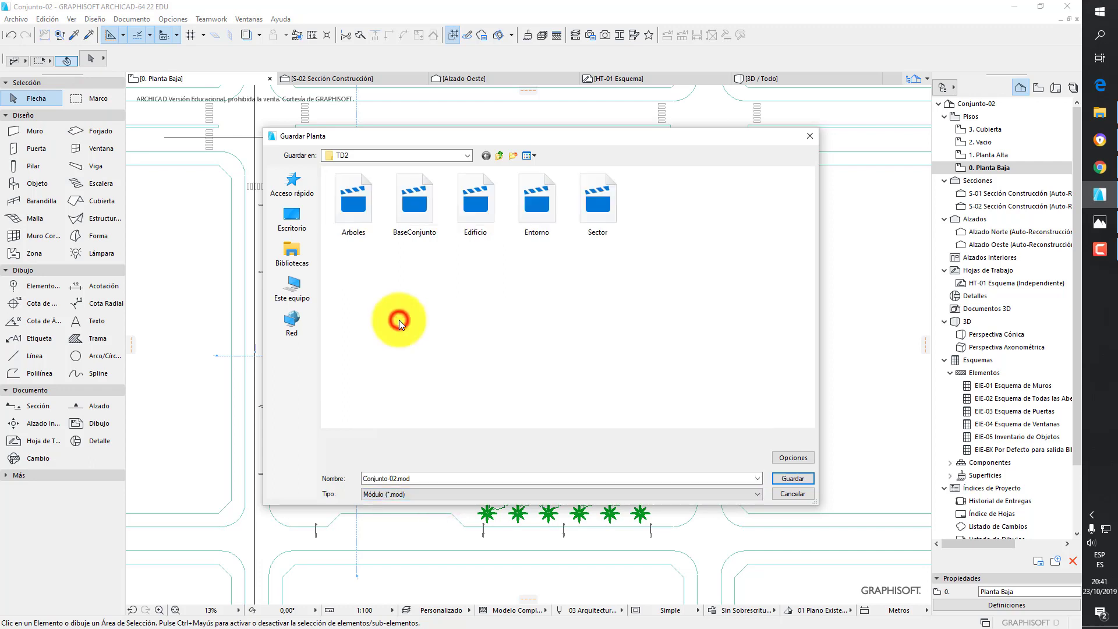
{"action": "left_click", "coordinate": [395, 475]}
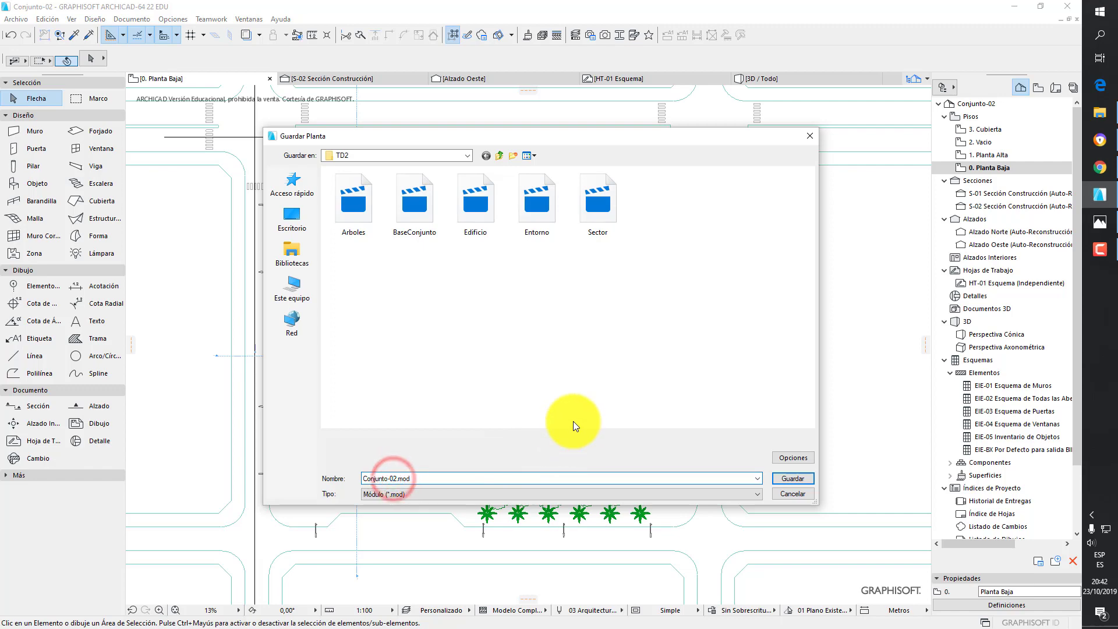
{"action": "left_click", "coordinate": [792, 478]}
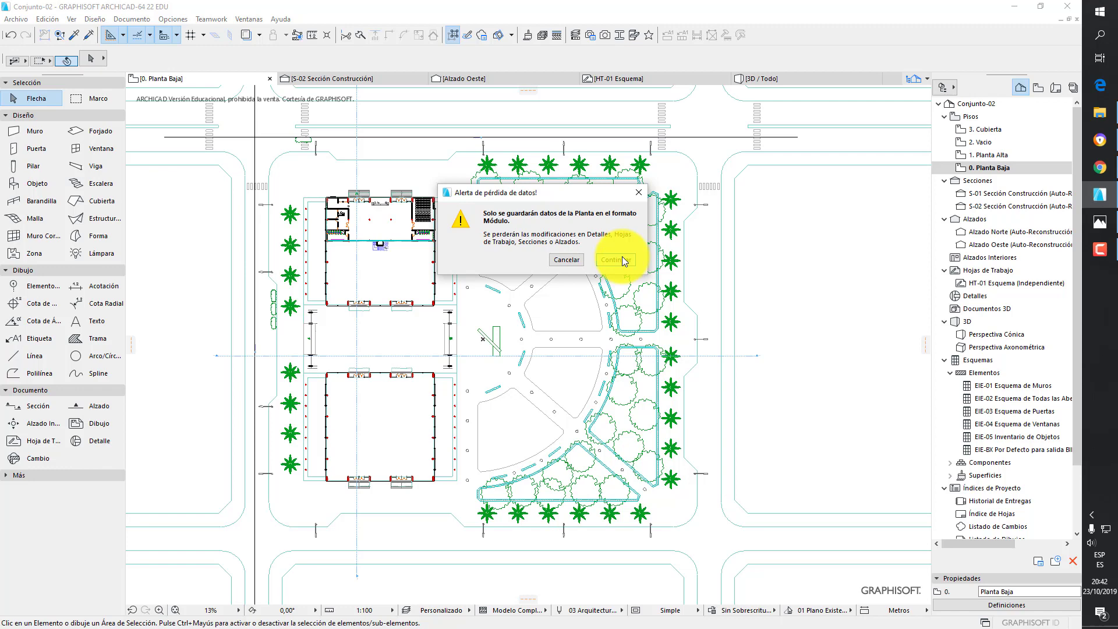
{"action": "left_click", "coordinate": [623, 261]}
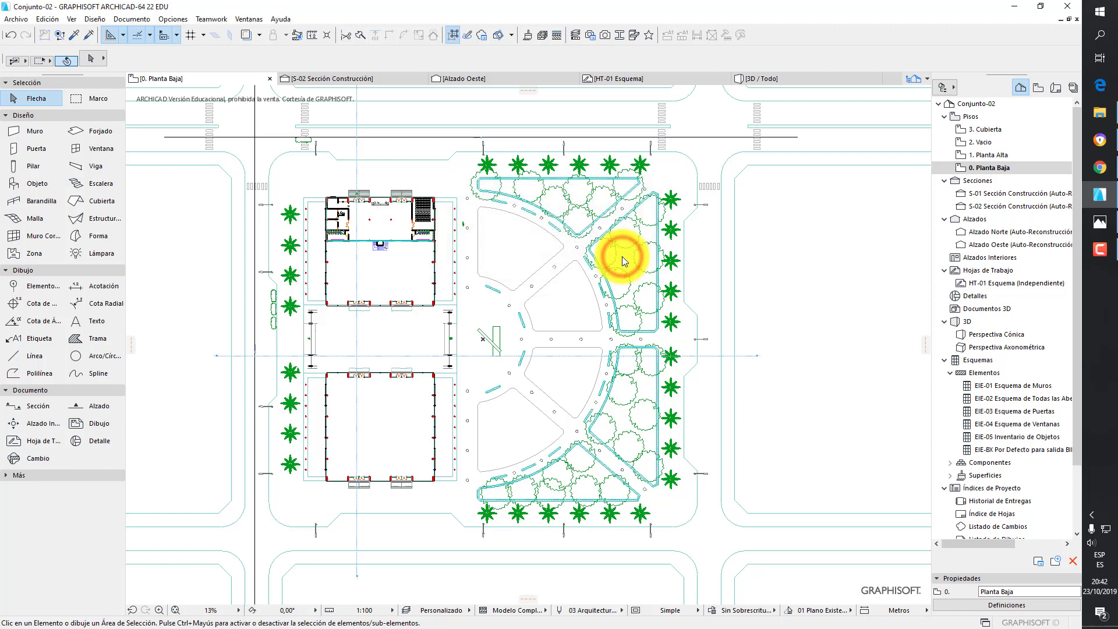
{"action": "left_click", "coordinate": [1099, 111]}
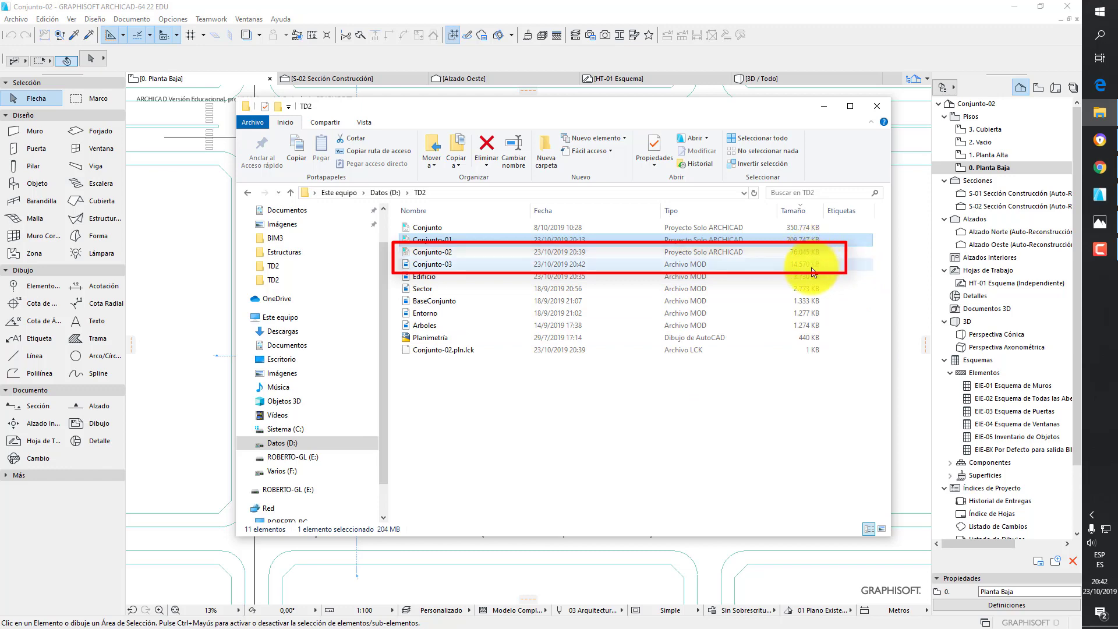
{"action": "left_click", "coordinate": [599, 15]}
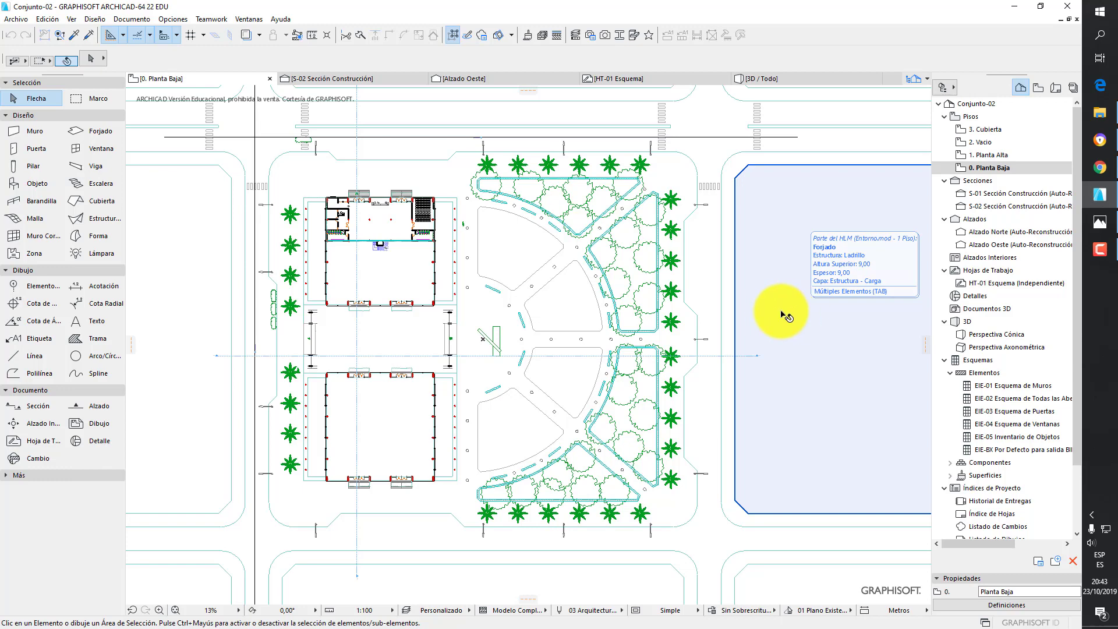
Open the Conjunto-03 module from the TD2 folder without saving changes to Conjunto-02
{"action": "left_click", "coordinate": [18, 19]}
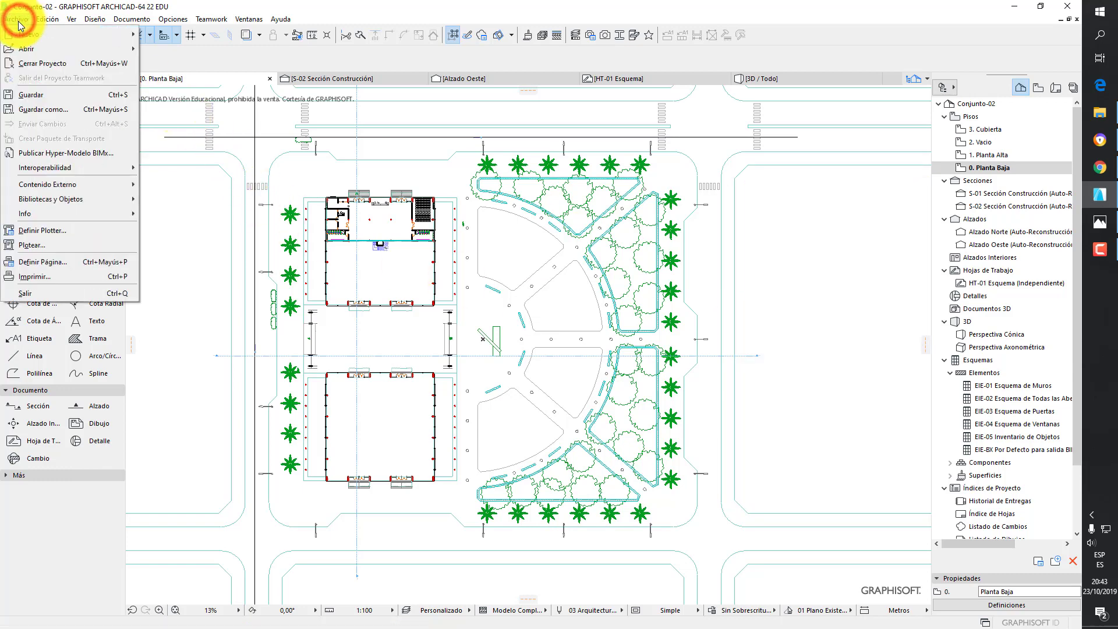
{"action": "left_click", "coordinate": [26, 47]}
{"action": "left_click", "coordinate": [173, 50]}
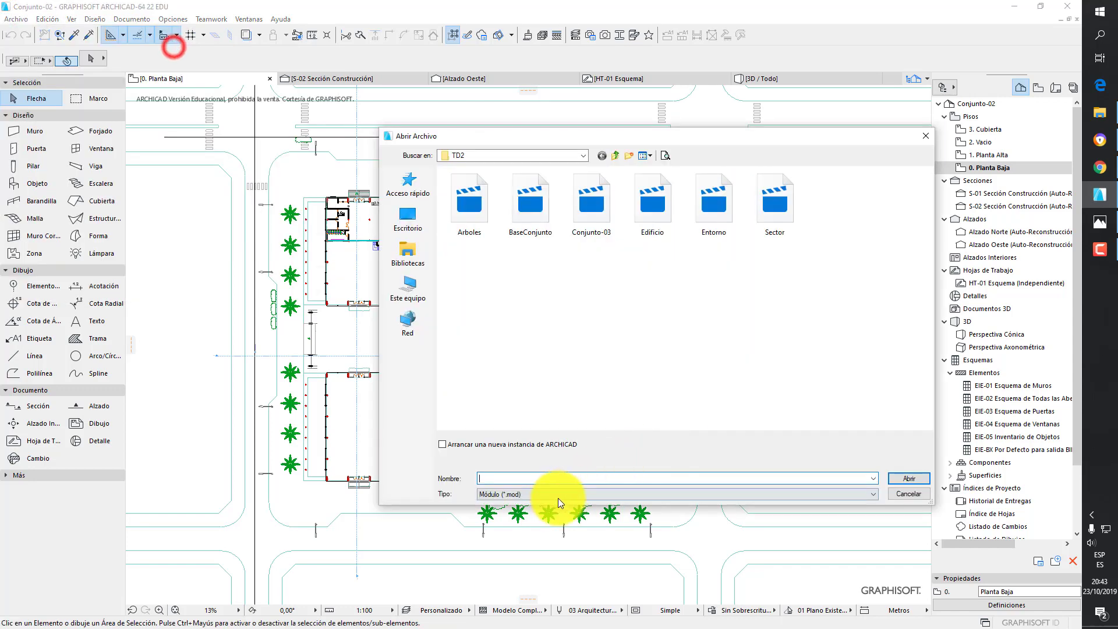
{"action": "left_click", "coordinate": [558, 495]}
{"action": "left_click", "coordinate": [547, 494]}
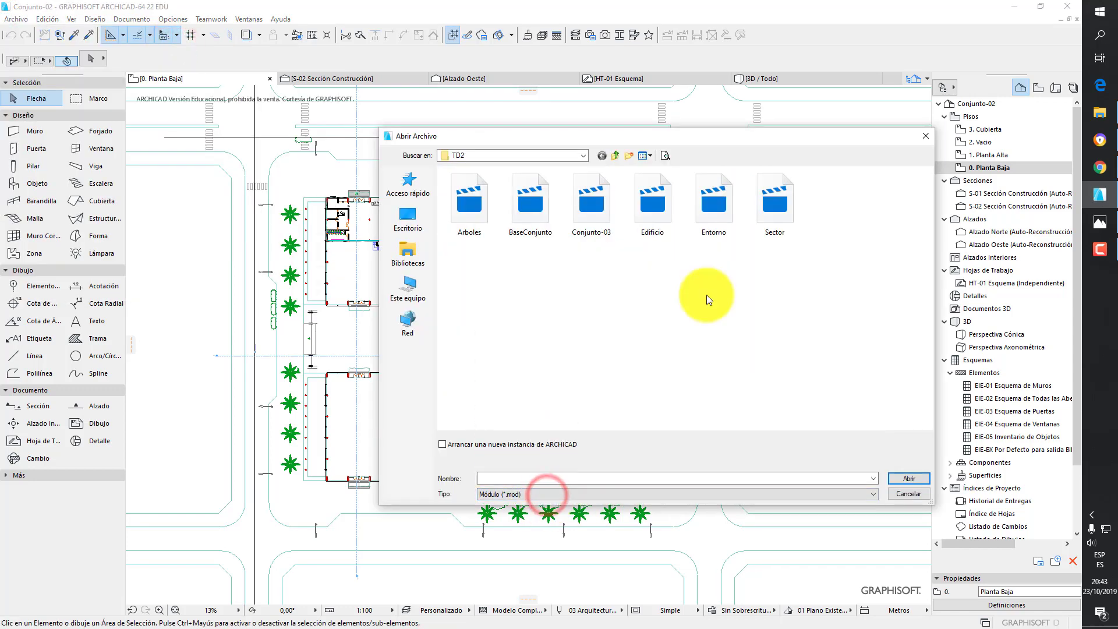
{"action": "left_click", "coordinate": [599, 207]}
{"action": "left_click", "coordinate": [899, 478]}
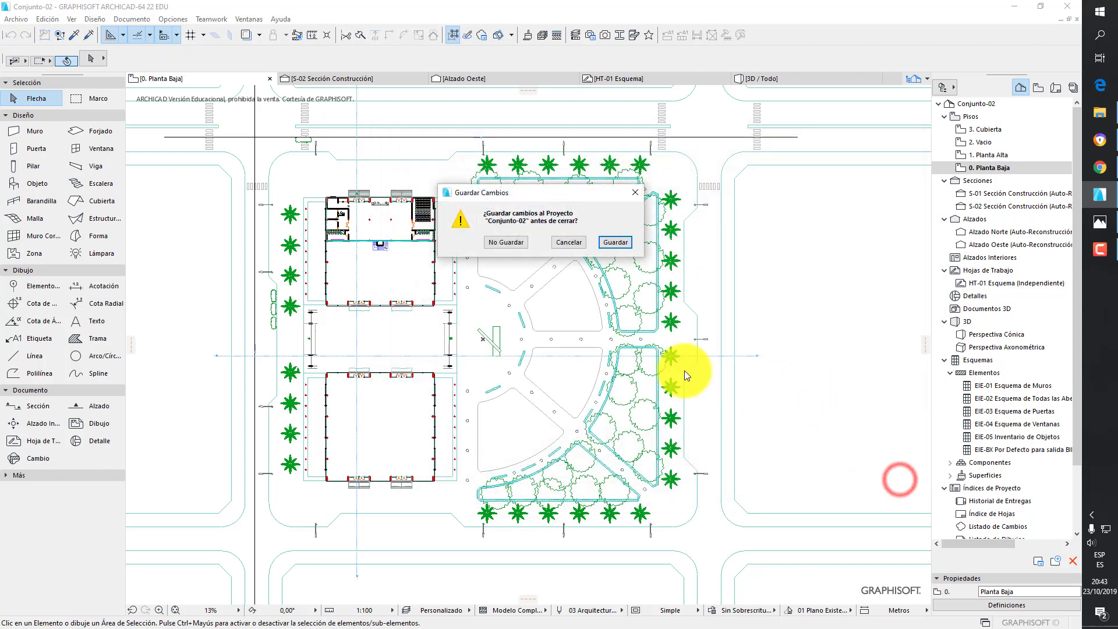
{"action": "left_click", "coordinate": [509, 242]}
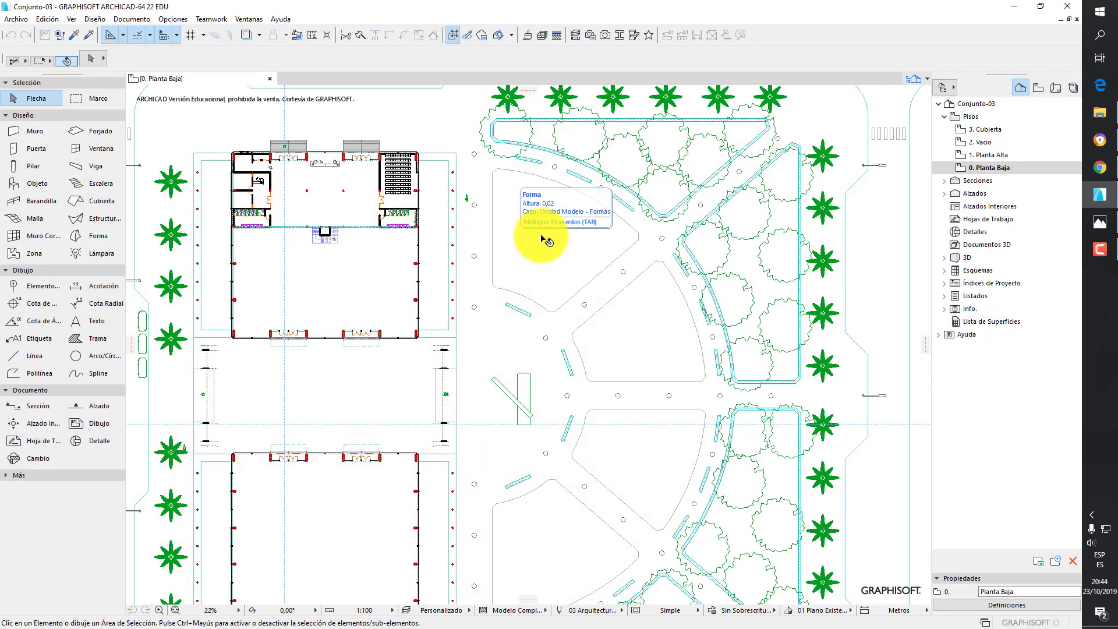
Open the Perspectiva Cónica 3D view of the Conjunto-03 module
{"action": "scroll", "coordinate": [599, 261], "scroll_direction": "down", "scroll_amount": 1}
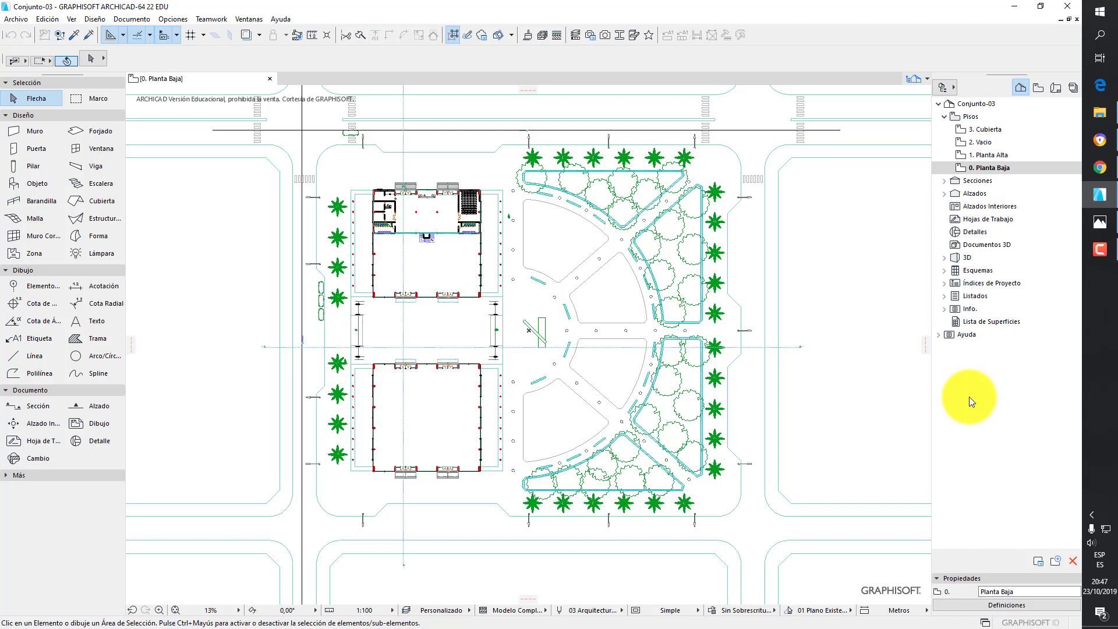
{"action": "left_click", "coordinate": [944, 257]}
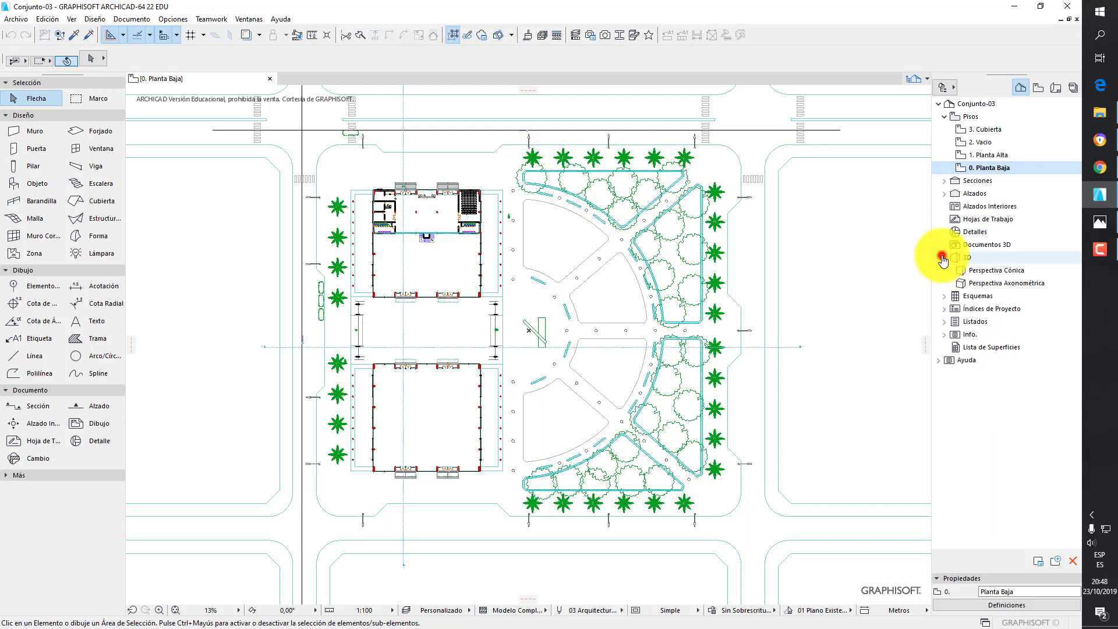
{"action": "left_click", "coordinate": [981, 271]}
{"action": "double_click", "coordinate": [981, 272]}
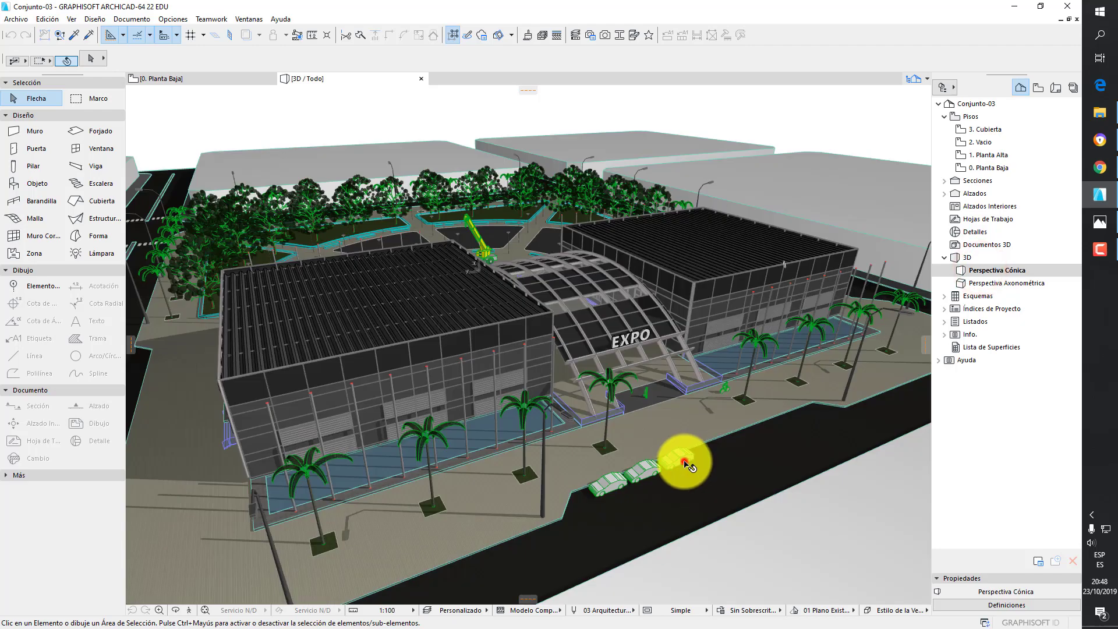
Delete the three cars parked in front of the EXPO building and the car beside the corner crosswalk
{"action": "left_click", "coordinate": [684, 464]}
{"action": "left_click", "coordinate": [648, 464]}
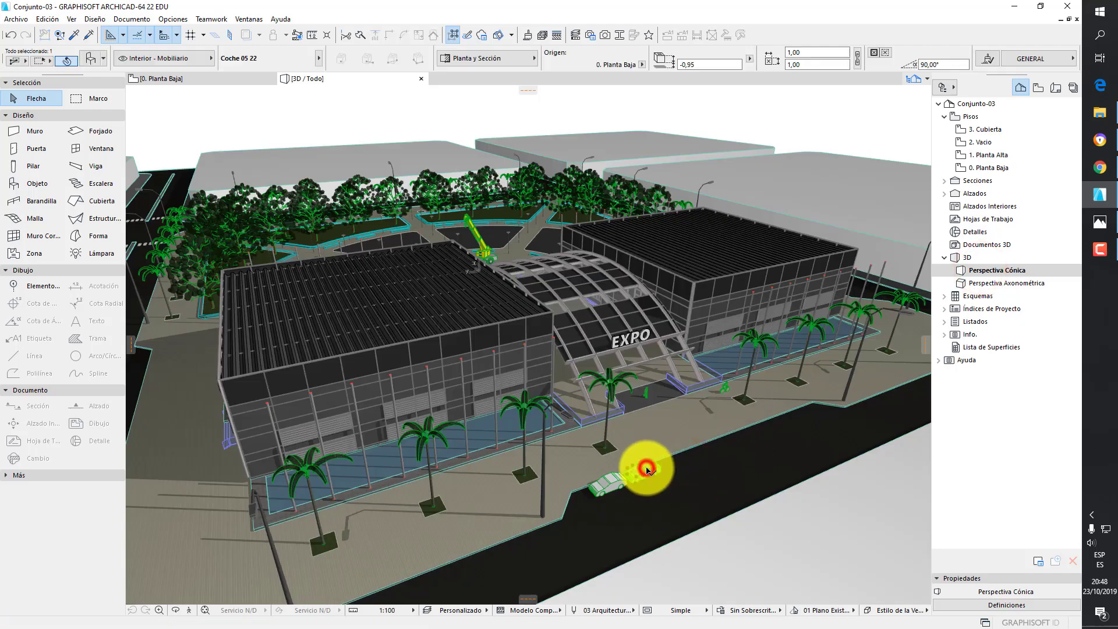
{"action": "left_click", "coordinate": [612, 489]}
{"action": "middle_click_drag", "start_coordinate": [492, 495], "coordinate": [656, 407], "text": "shift"}
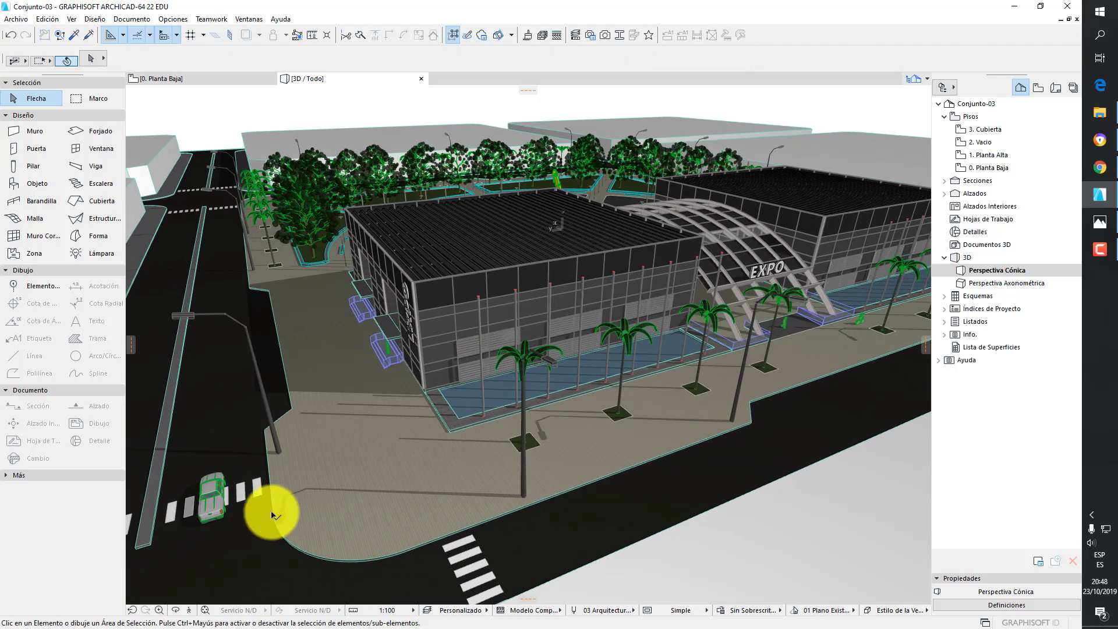
{"action": "left_click", "coordinate": [216, 511]}
{"action": "key", "text": "Delete"}
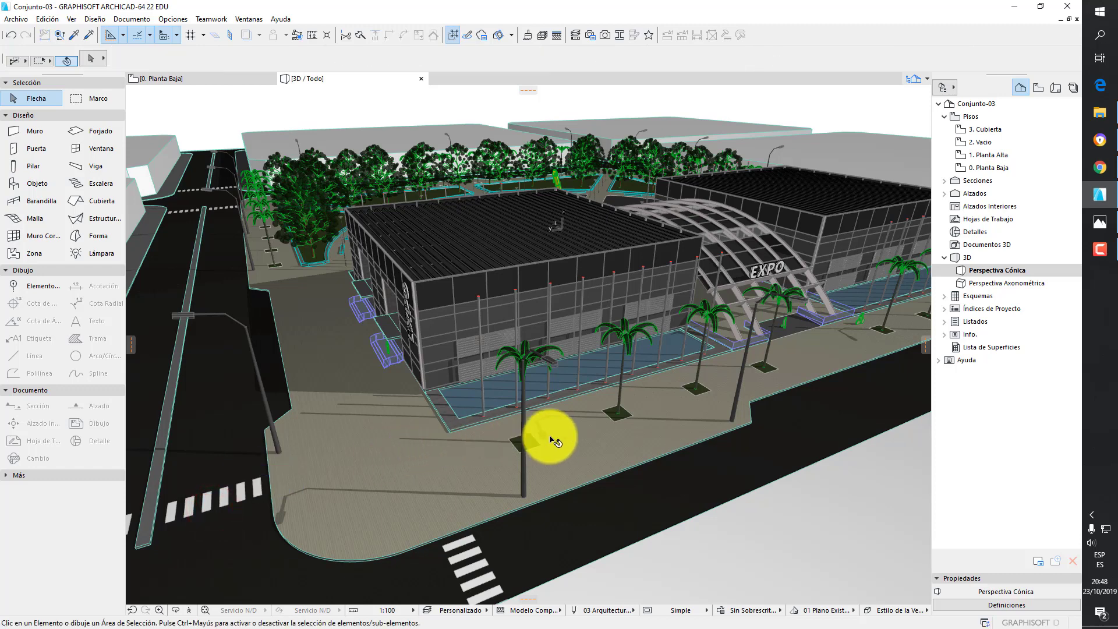
Remove the Arboles module from the project through the linked modules manager (Gestor de Módulos Vinculados)
{"action": "left_click", "coordinate": [764, 409]}
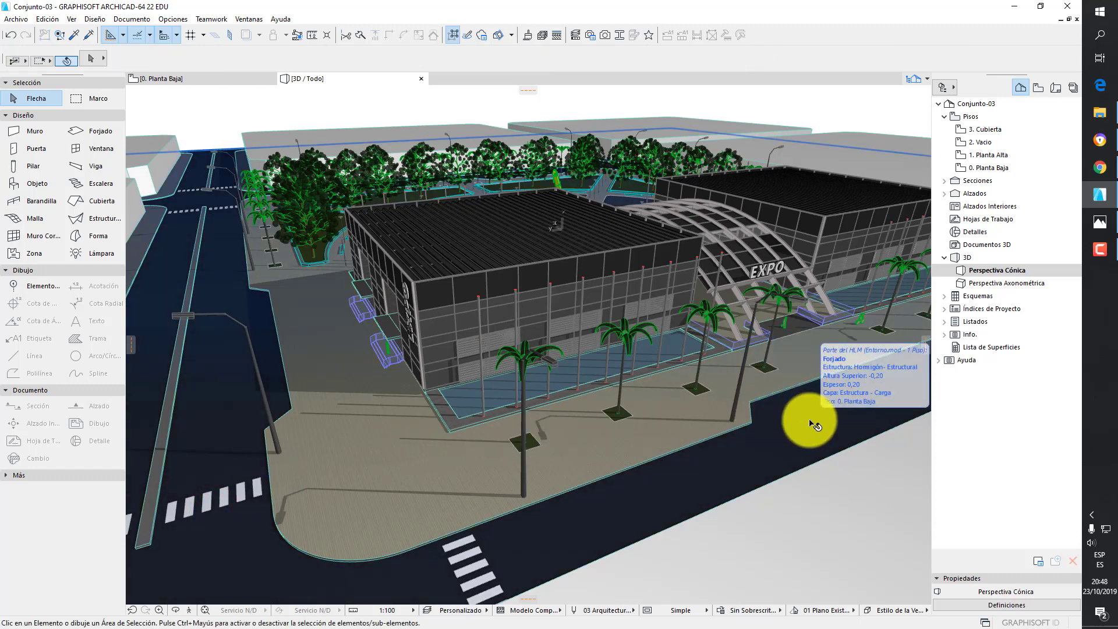
{"action": "left_click_drag", "start_coordinate": [814, 425], "coordinate": [643, 275]}
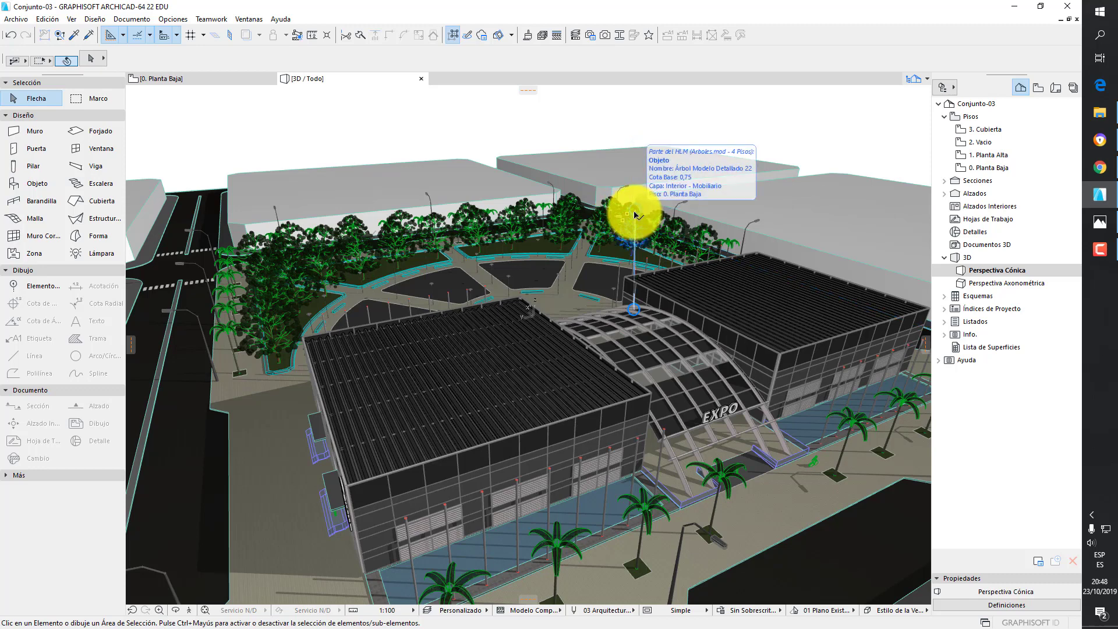
{"action": "left_click", "coordinate": [20, 21]}
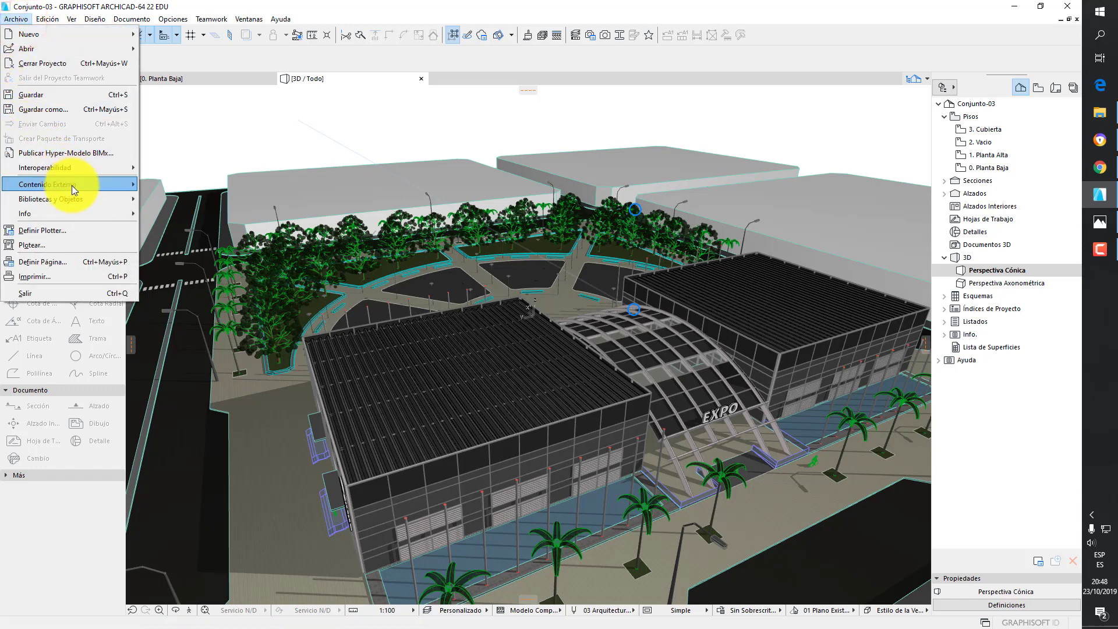
{"action": "mouse_move", "coordinate": [71, 185]}
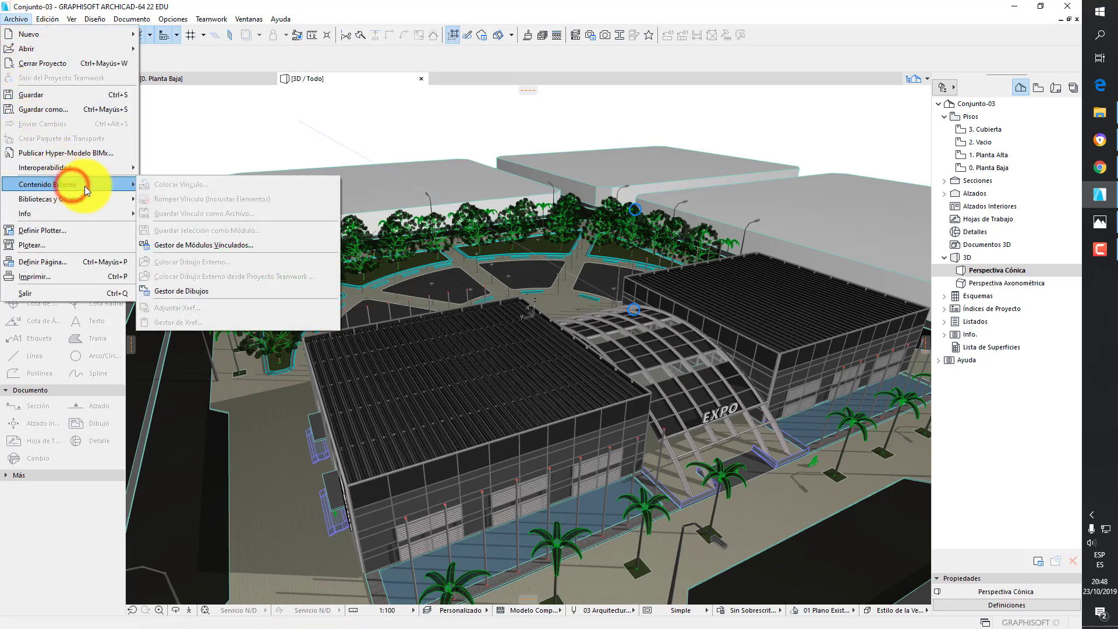
{"action": "left_click", "coordinate": [229, 246]}
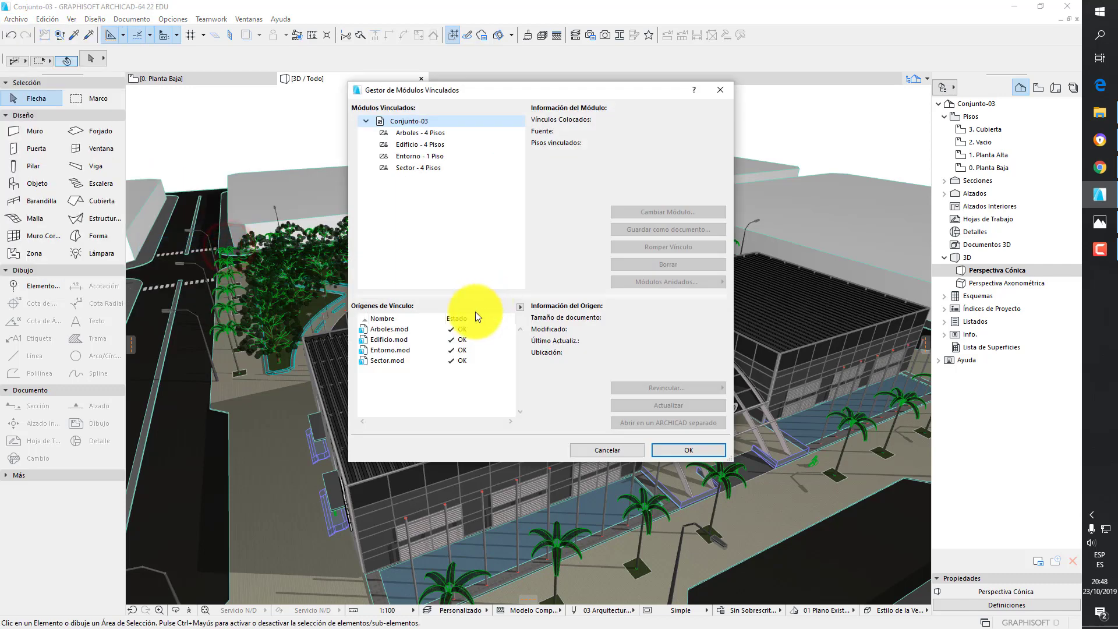
{"action": "left_click", "coordinate": [383, 329]}
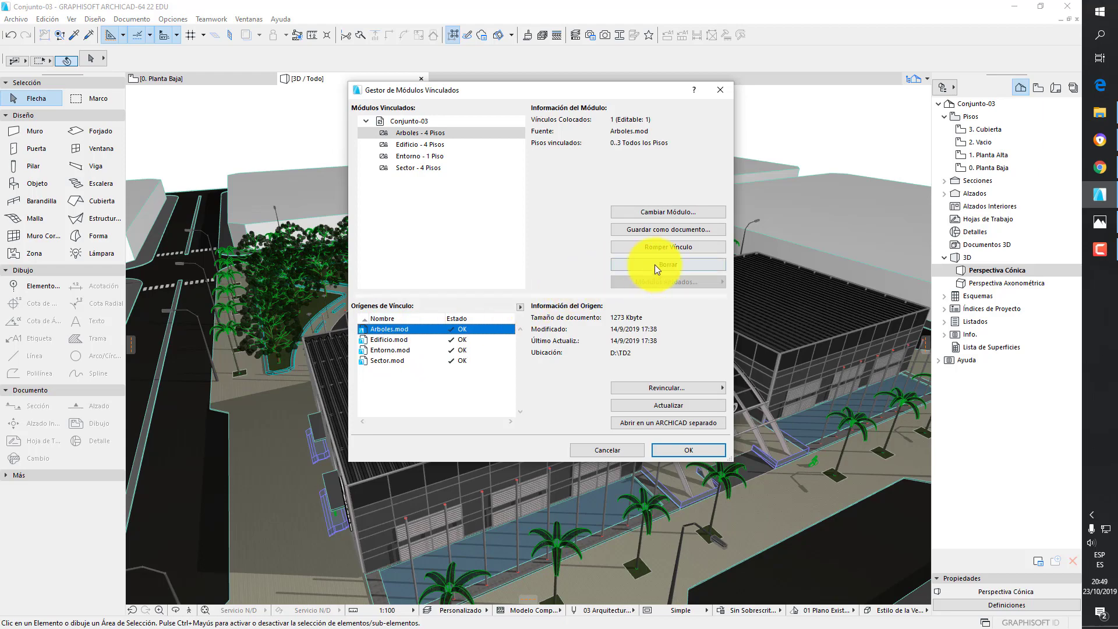
{"action": "left_click", "coordinate": [670, 264]}
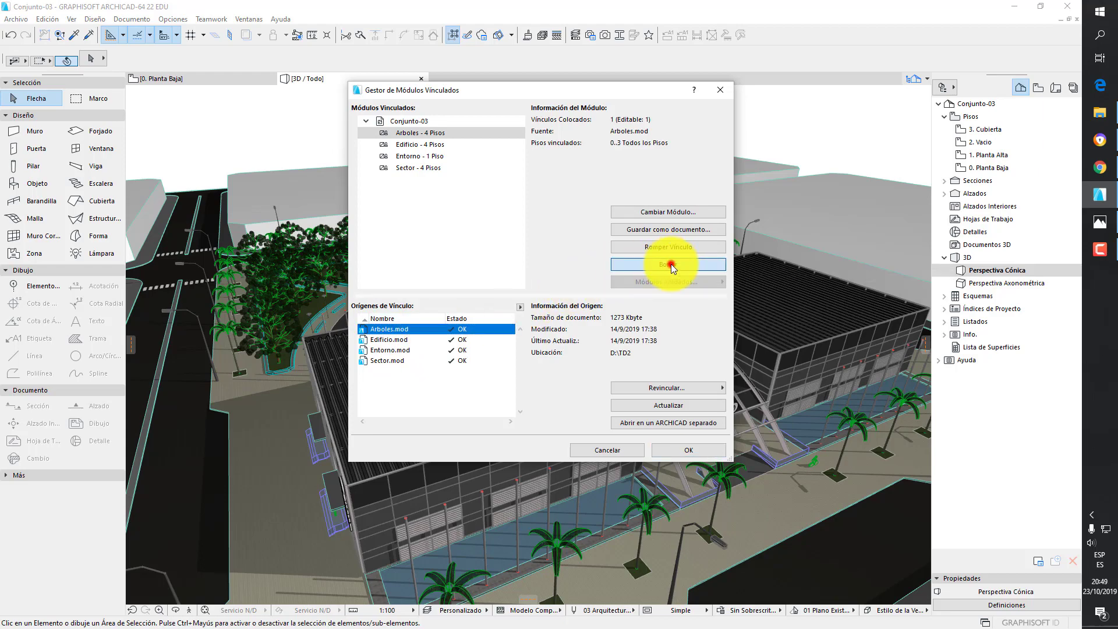
{"action": "left_click", "coordinate": [689, 450]}
Examine the EXPO building's facades, entrance and the furniture seen through its windows in the 3D view
{"action": "middle_click_drag", "start_coordinate": [542, 350], "coordinate": [464, 302], "text": "shift"}
{"action": "scroll", "coordinate": [526, 394], "scroll_direction": "up", "scroll_amount": 5}
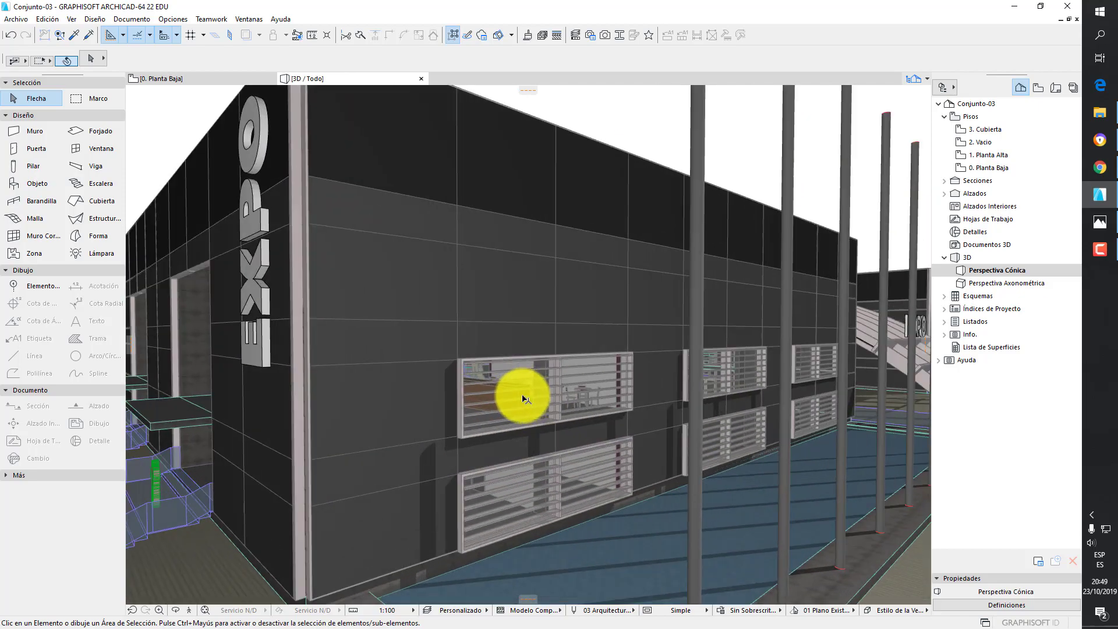
{"action": "middle_click_drag", "start_coordinate": [466, 401], "coordinate": [709, 344], "text": "shift"}
{"action": "scroll", "coordinate": [336, 319], "scroll_direction": "up", "scroll_amount": 1}
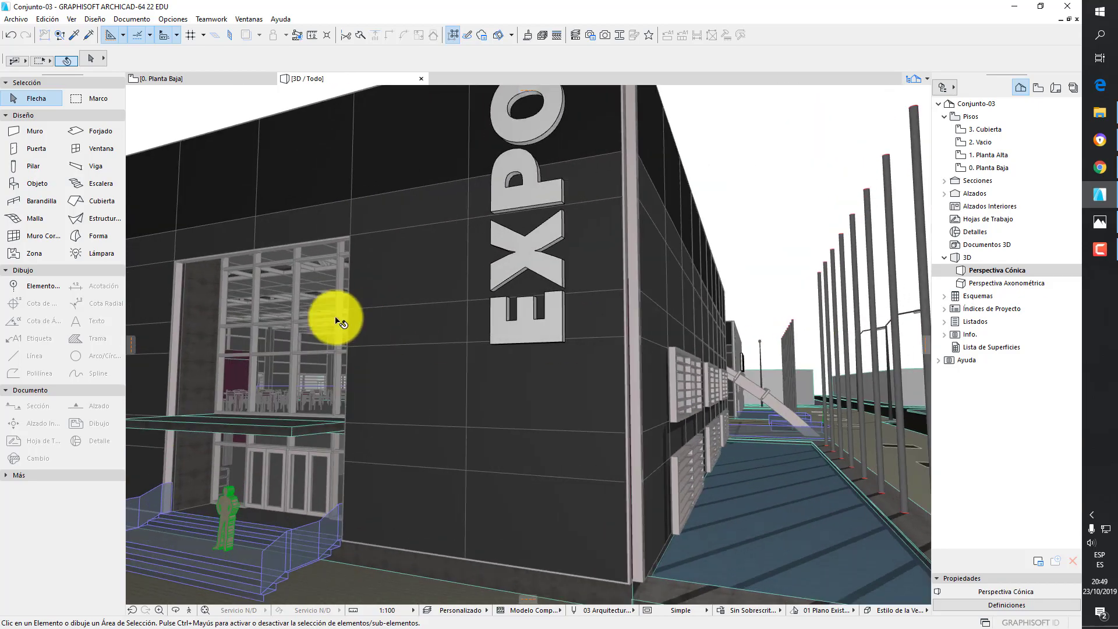
{"action": "scroll", "coordinate": [335, 319], "scroll_direction": "up", "scroll_amount": 3}
{"action": "middle_click_drag", "start_coordinate": [315, 317], "coordinate": [367, 334], "text": "shift"}
{"action": "scroll", "coordinate": [366, 334], "scroll_direction": "down", "scroll_amount": 3}
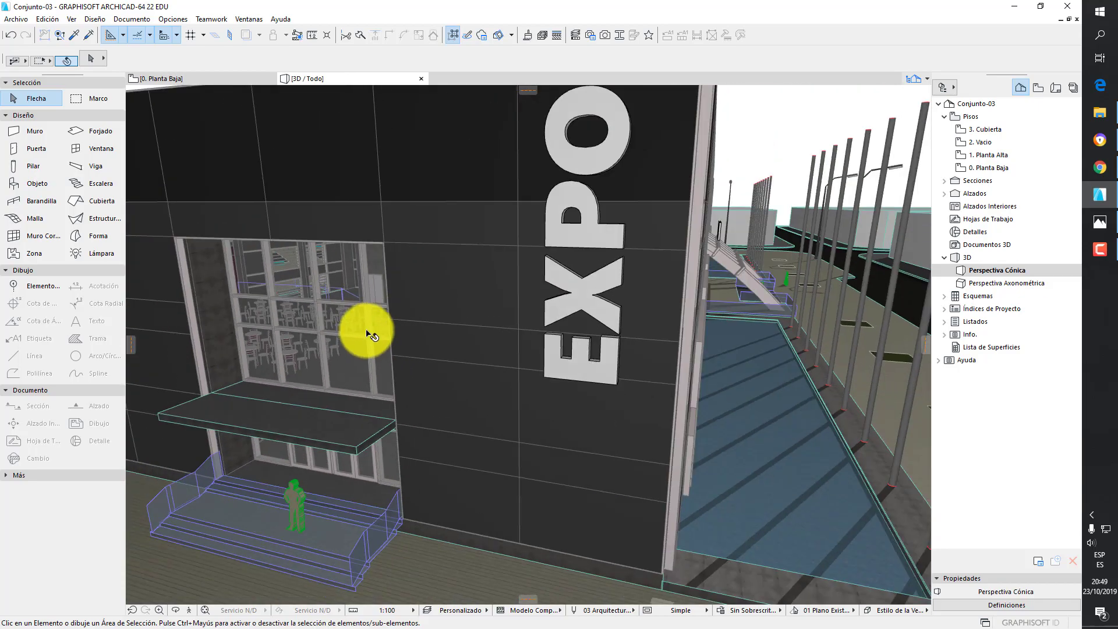
{"action": "scroll", "coordinate": [366, 333], "scroll_direction": "down", "scroll_amount": 10}
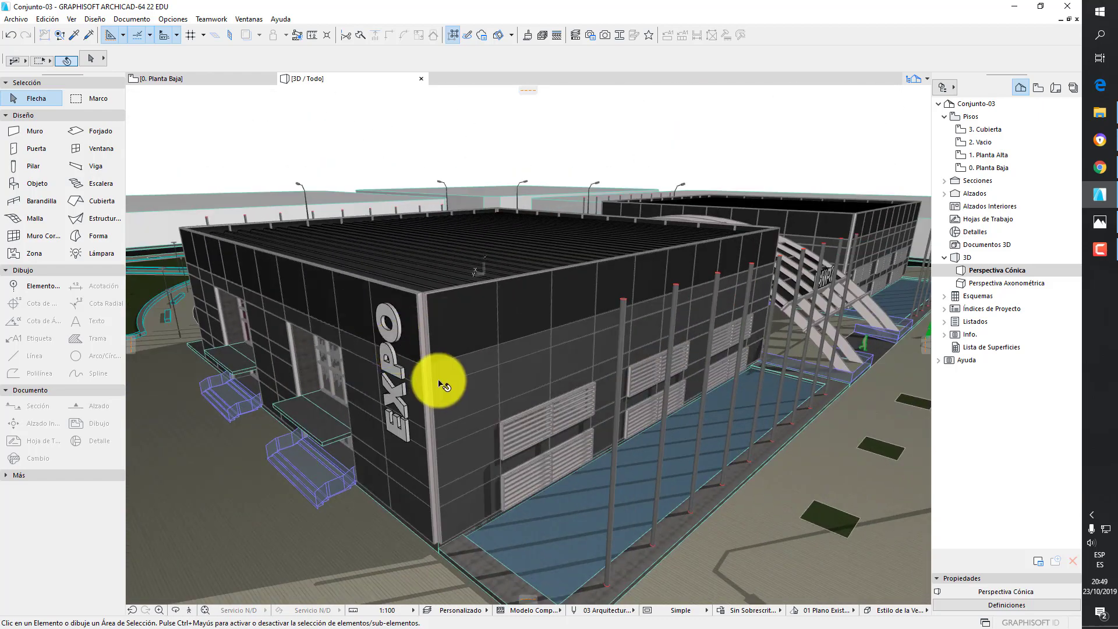
Start a second instance of ARCHICAD 22 with a new project
{"action": "left_click", "coordinate": [1099, 16]}
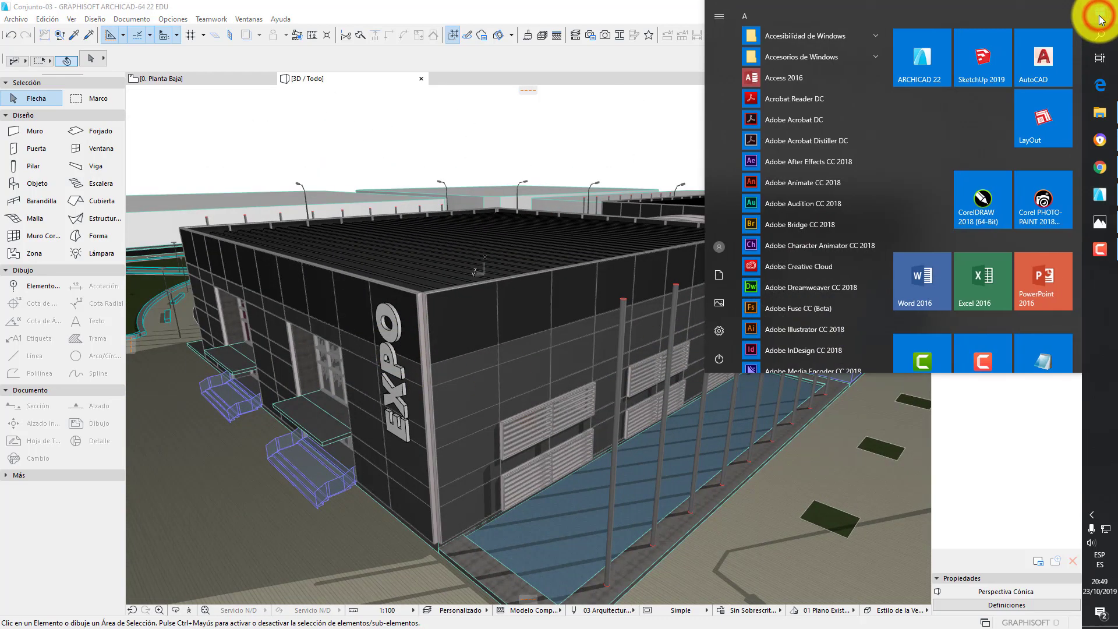
{"action": "left_click", "coordinate": [944, 55]}
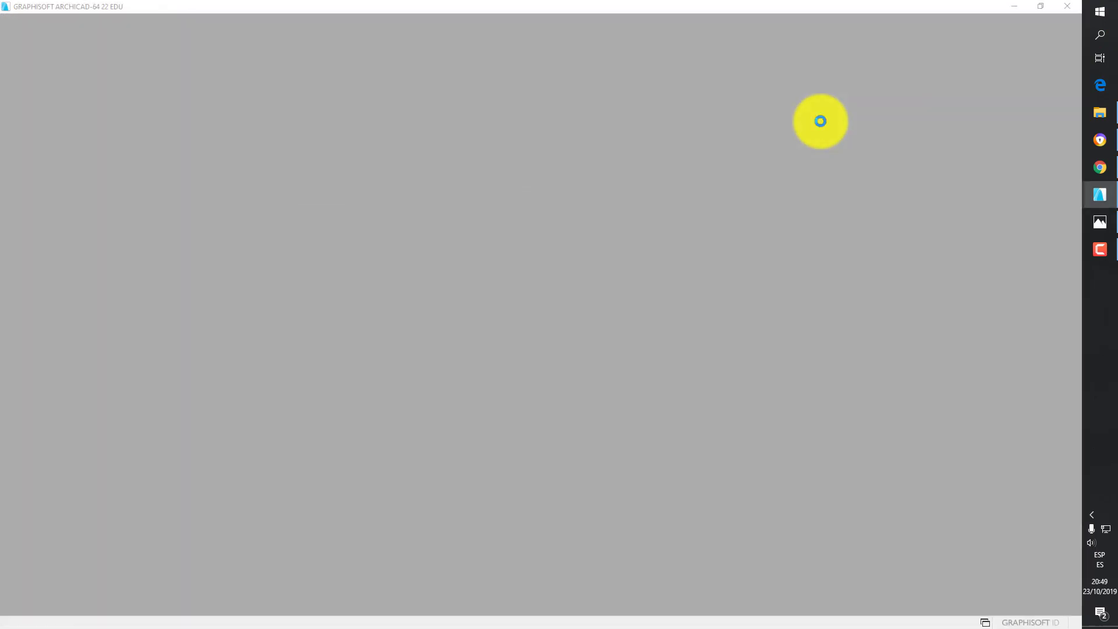
{"action": "left_click", "coordinate": [617, 180]}
{"action": "left_click", "coordinate": [483, 148]}
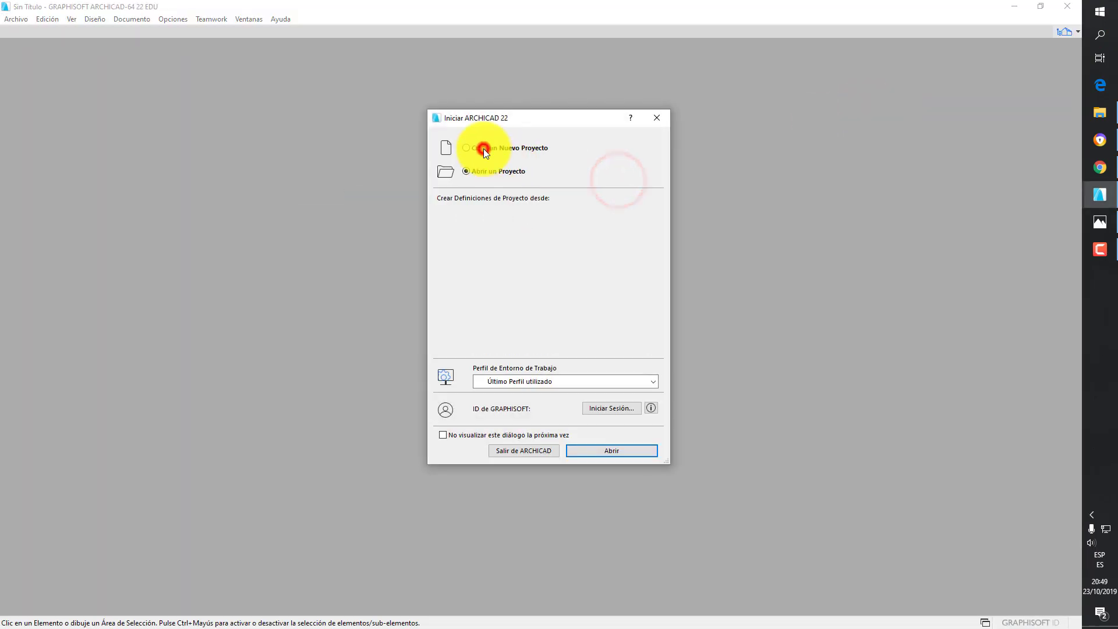
{"action": "left_click", "coordinate": [623, 449]}
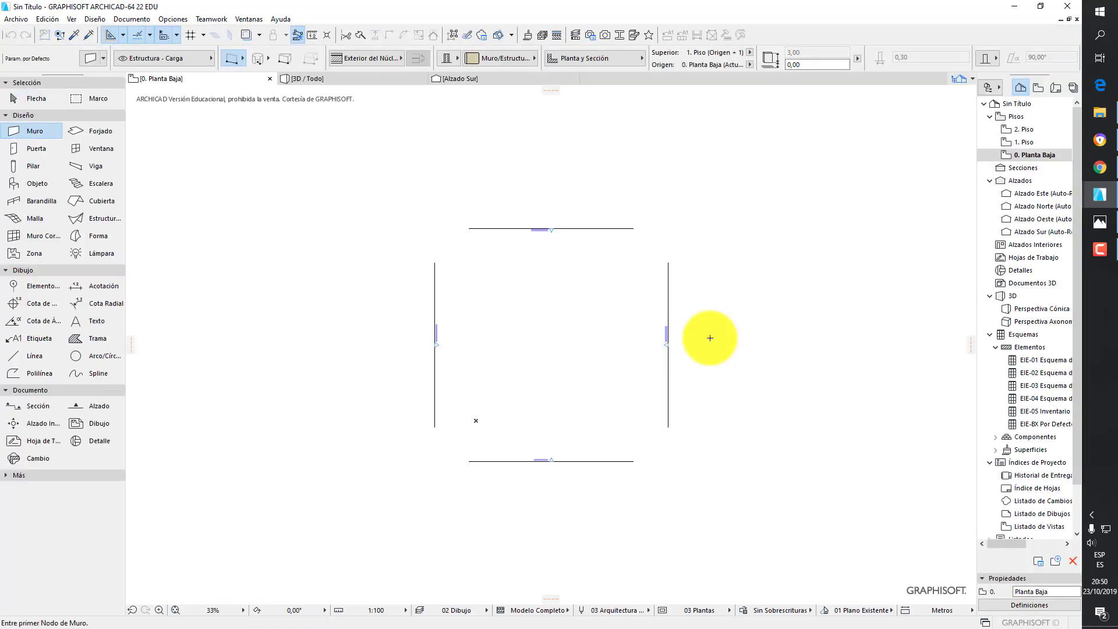
Open the Edificio module from the TD2 folder
{"action": "left_click", "coordinate": [16, 19]}
{"action": "left_click", "coordinate": [19, 44]}
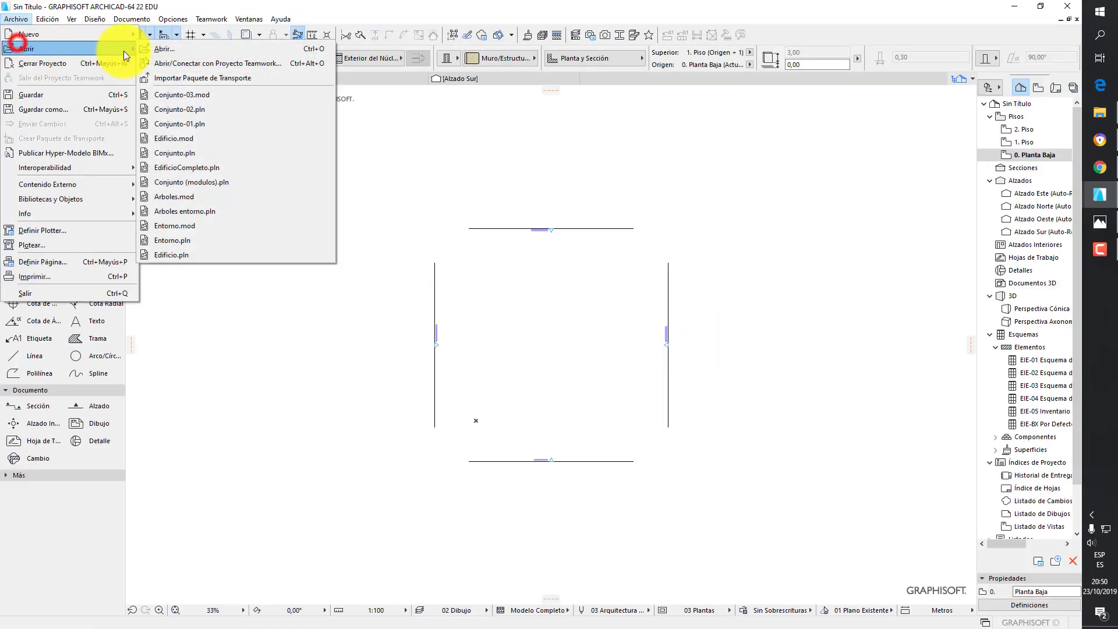
{"action": "left_click", "coordinate": [167, 48]}
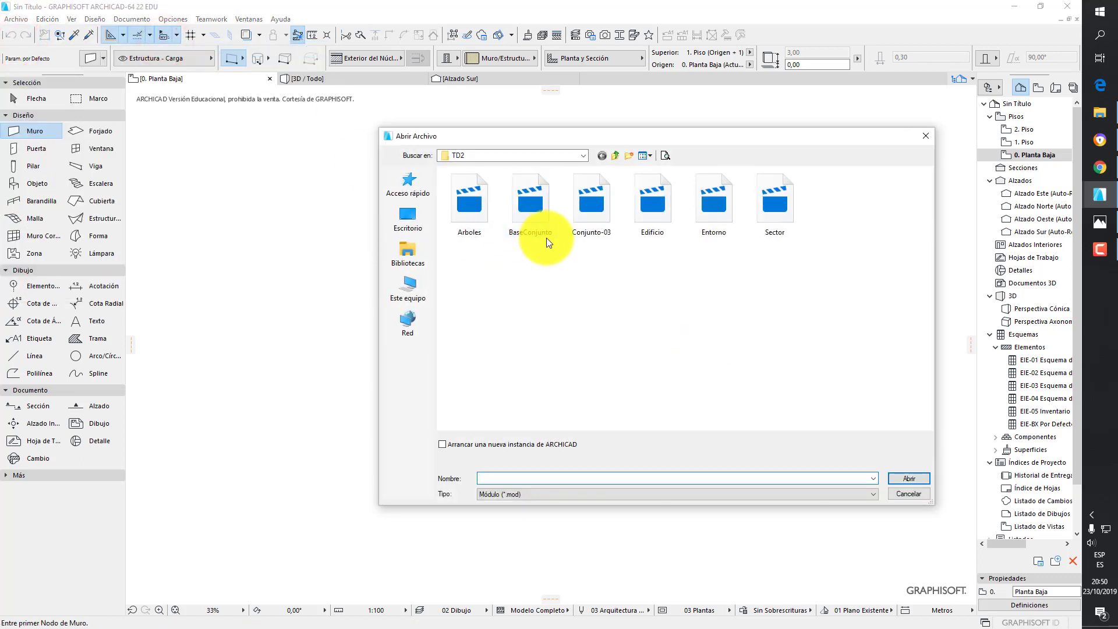
{"action": "left_click", "coordinate": [653, 214]}
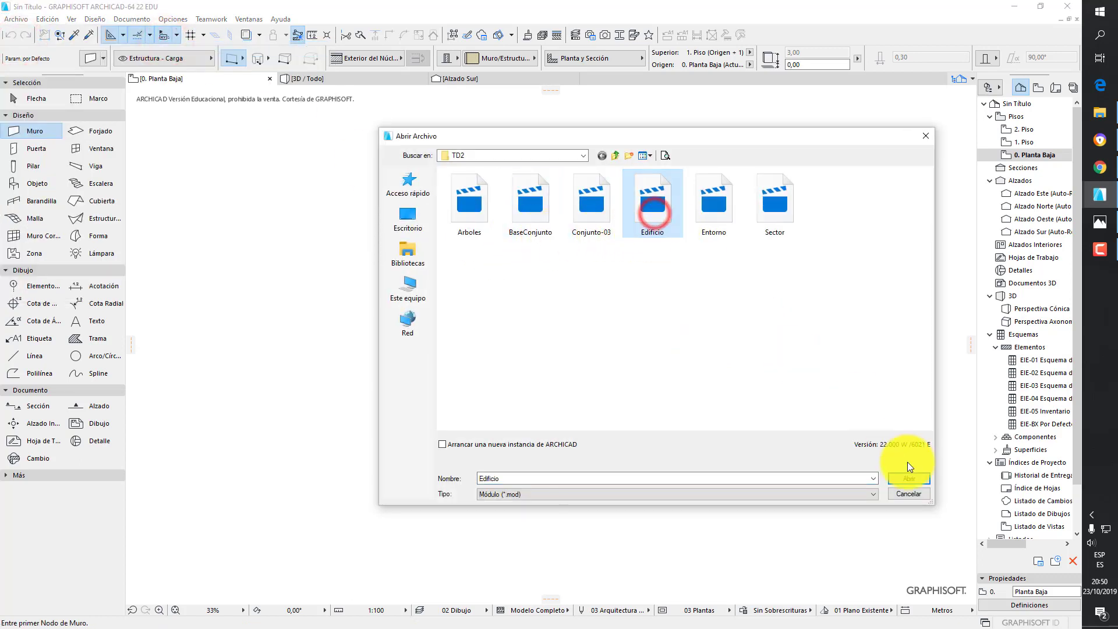
{"action": "left_click", "coordinate": [908, 477]}
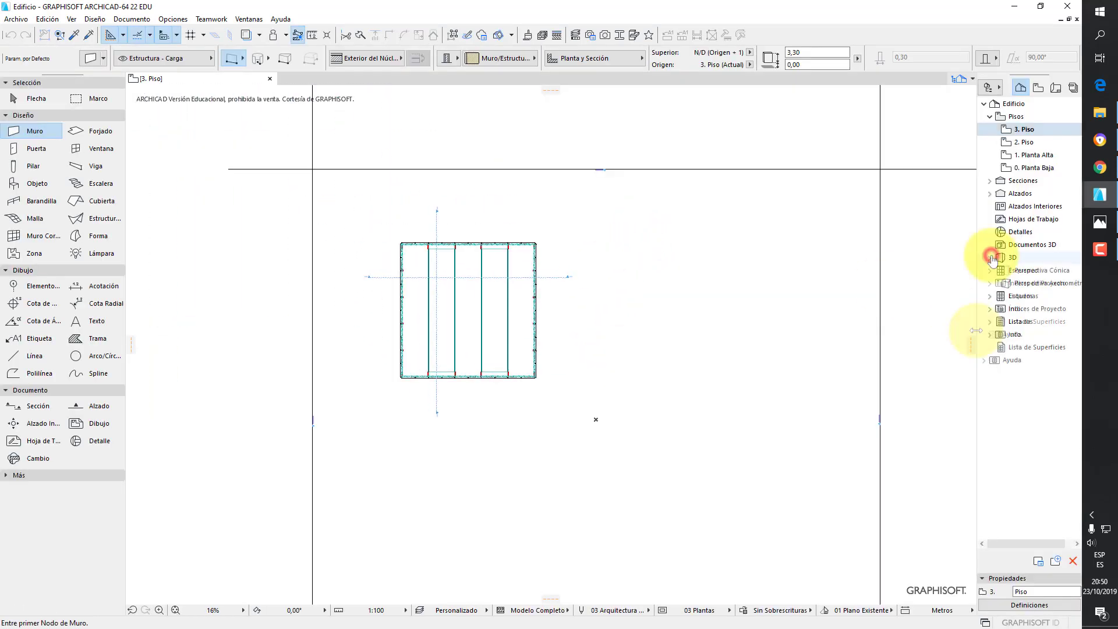
Inspect the Edificio module's exterior, interior and roof in the Perspectiva Cónica 3D view
{"action": "left_click", "coordinate": [990, 257]}
{"action": "double_click", "coordinate": [1015, 275]}
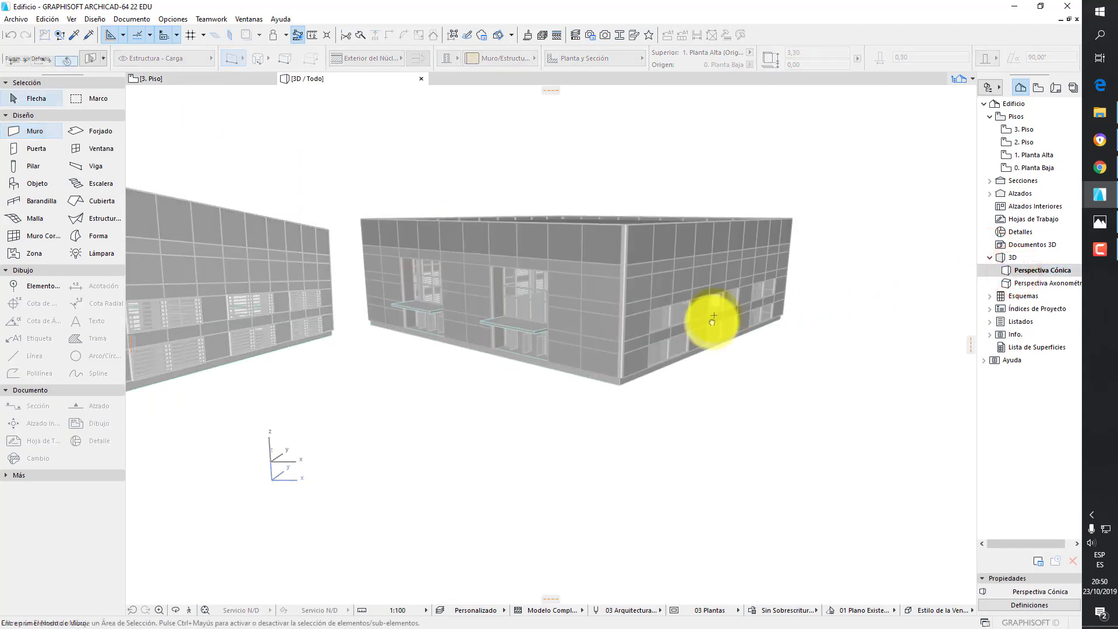
{"action": "middle_click_drag", "start_coordinate": [724, 333], "coordinate": [604, 324]}
{"action": "middle_click_drag", "start_coordinate": [454, 336], "coordinate": [797, 341], "text": "shift"}
{"action": "scroll", "coordinate": [515, 260], "scroll_direction": "up", "scroll_amount": 10}
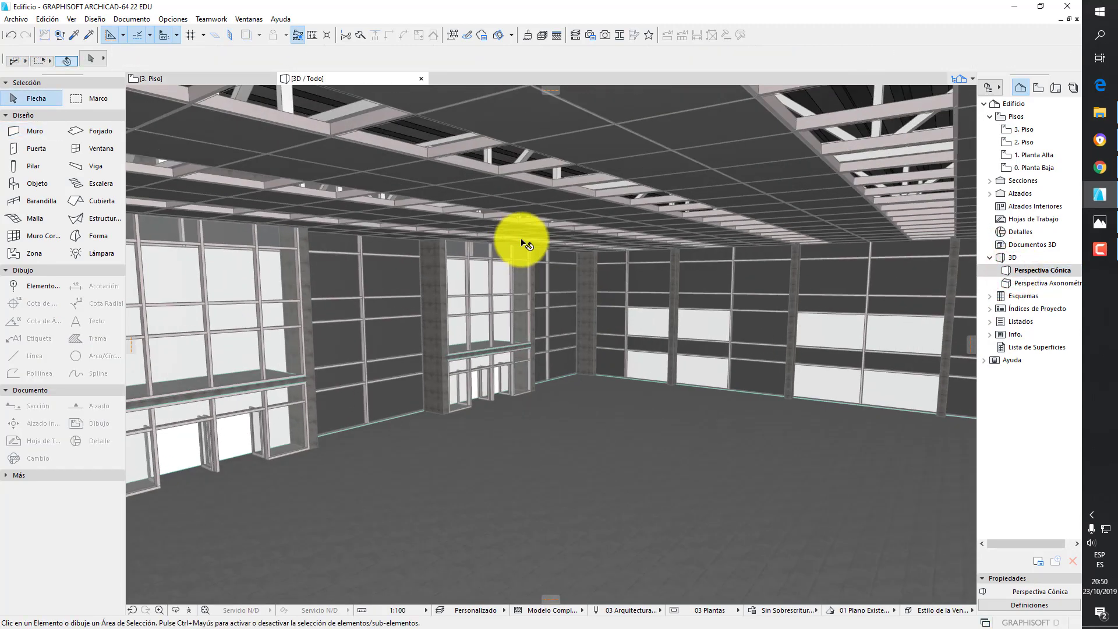
{"action": "left_click", "coordinate": [589, 126]}
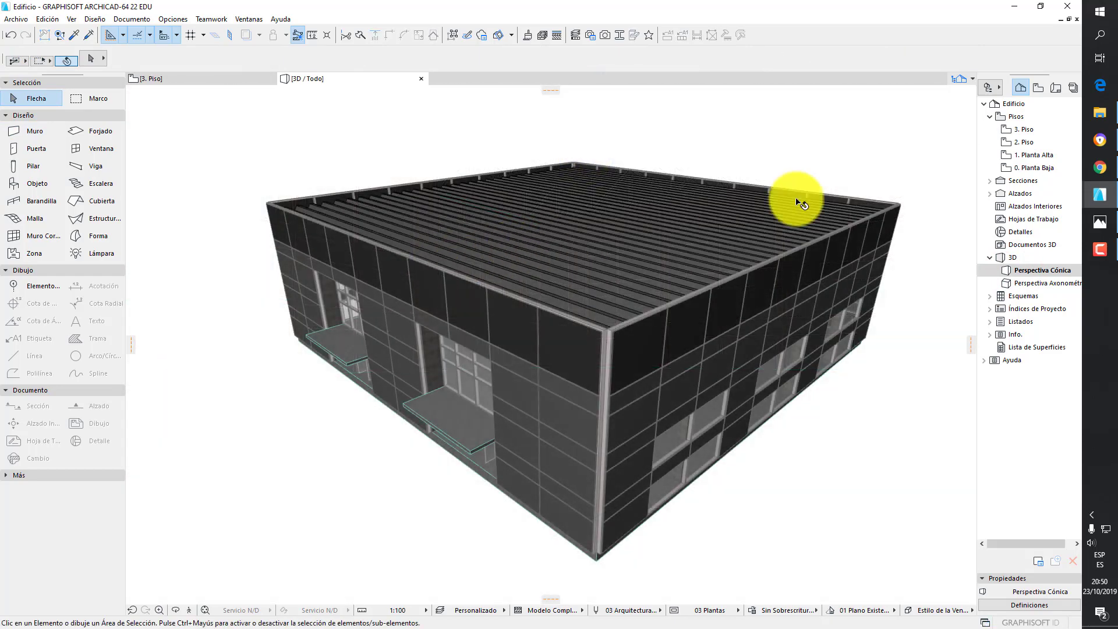
Return the Edificio module to the 0. Planta Baja plan and save it
{"action": "double_click", "coordinate": [1035, 167]}
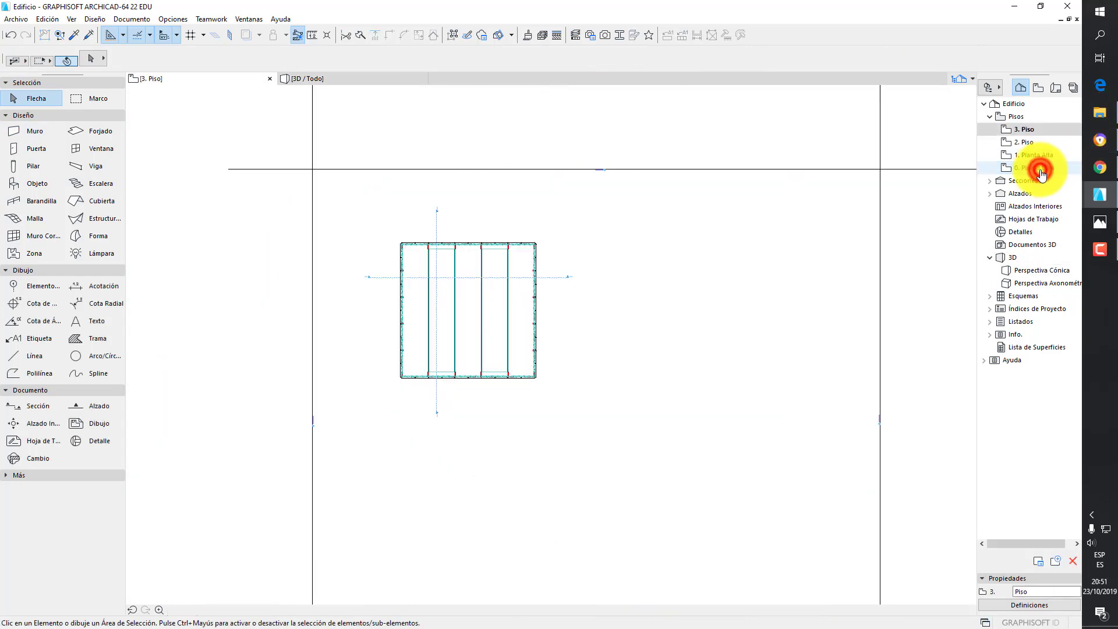
{"action": "left_click", "coordinate": [15, 20]}
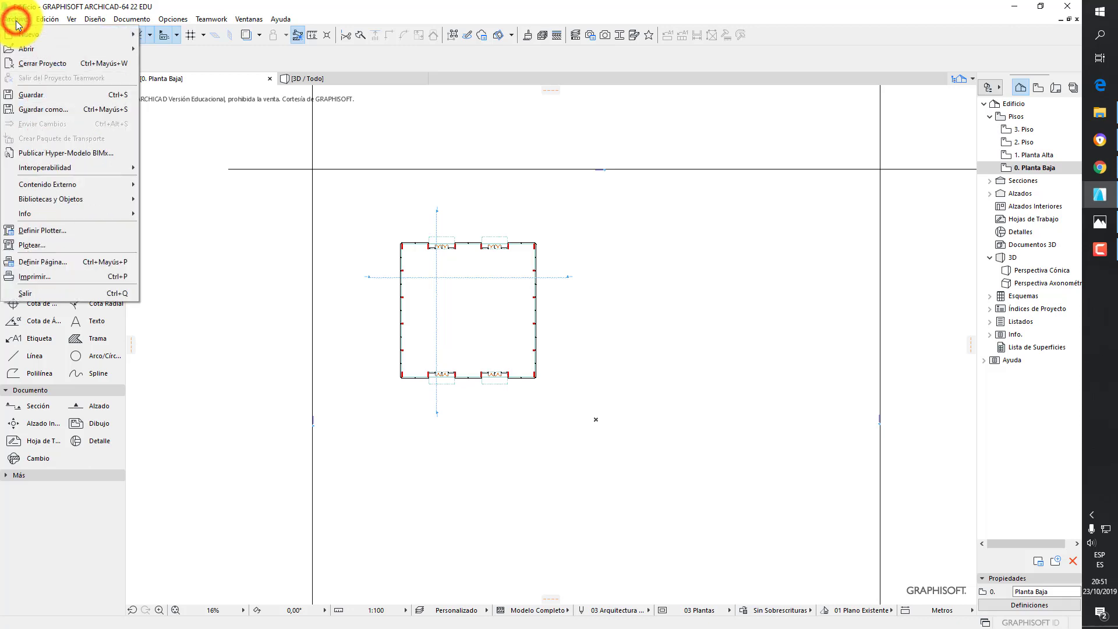
{"action": "left_click", "coordinate": [39, 92]}
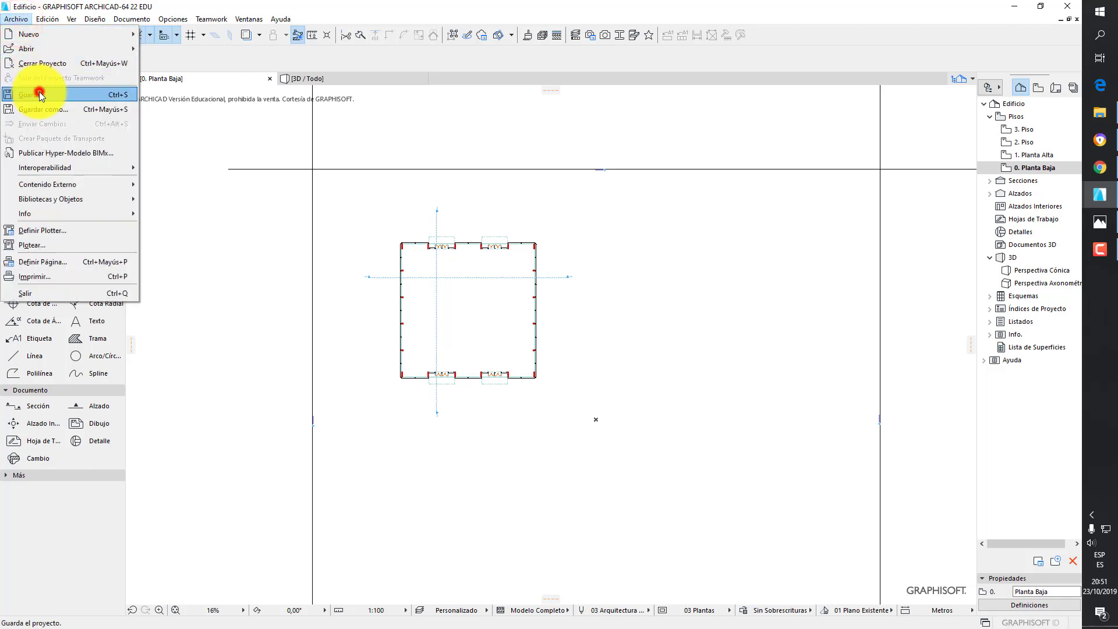
Open the Sector module from the TD2 folder
{"action": "left_click", "coordinate": [21, 20]}
{"action": "left_click", "coordinate": [27, 48]}
{"action": "left_click", "coordinate": [159, 45]}
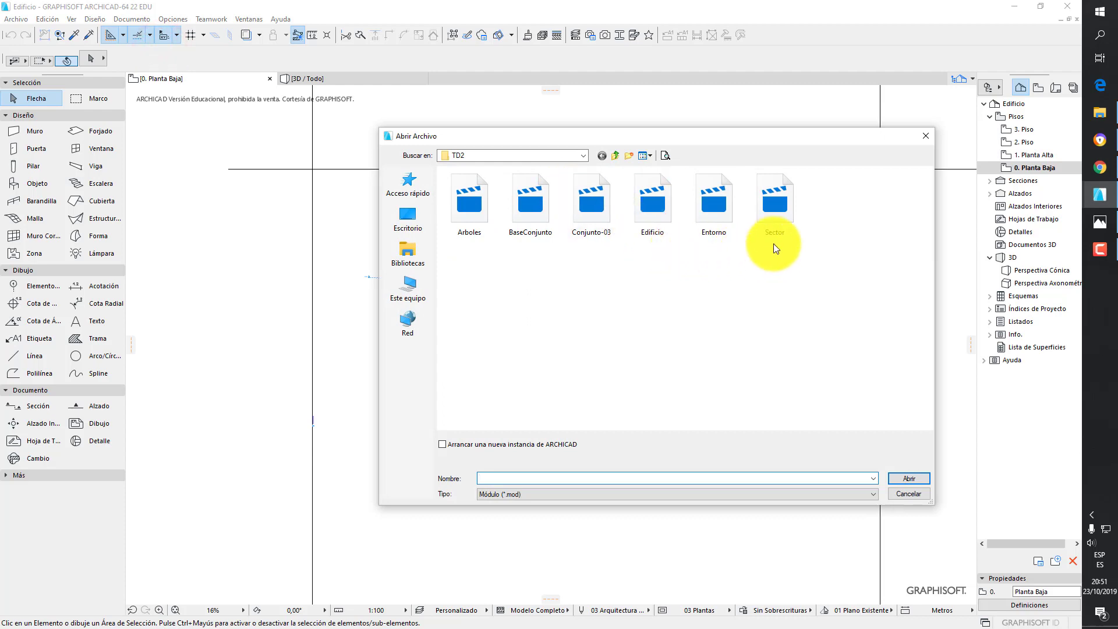
{"action": "left_click", "coordinate": [774, 215]}
{"action": "left_click", "coordinate": [908, 478]}
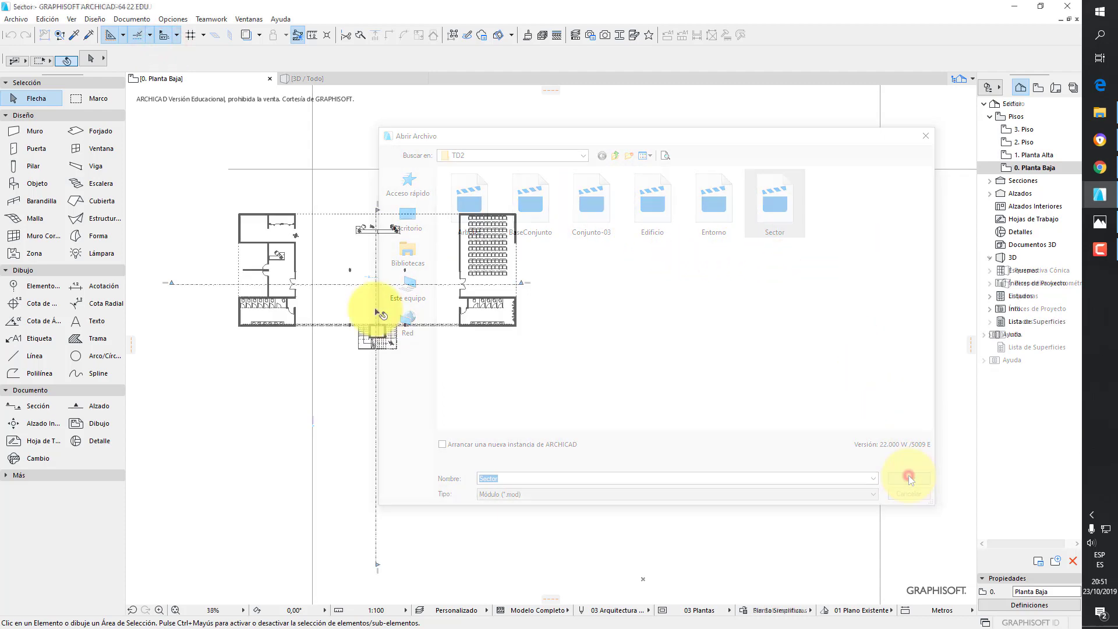
Delete the block of auditorium seats from the Sector ground-floor plan
{"action": "scroll", "coordinate": [323, 270], "scroll_direction": "up", "scroll_amount": 2}
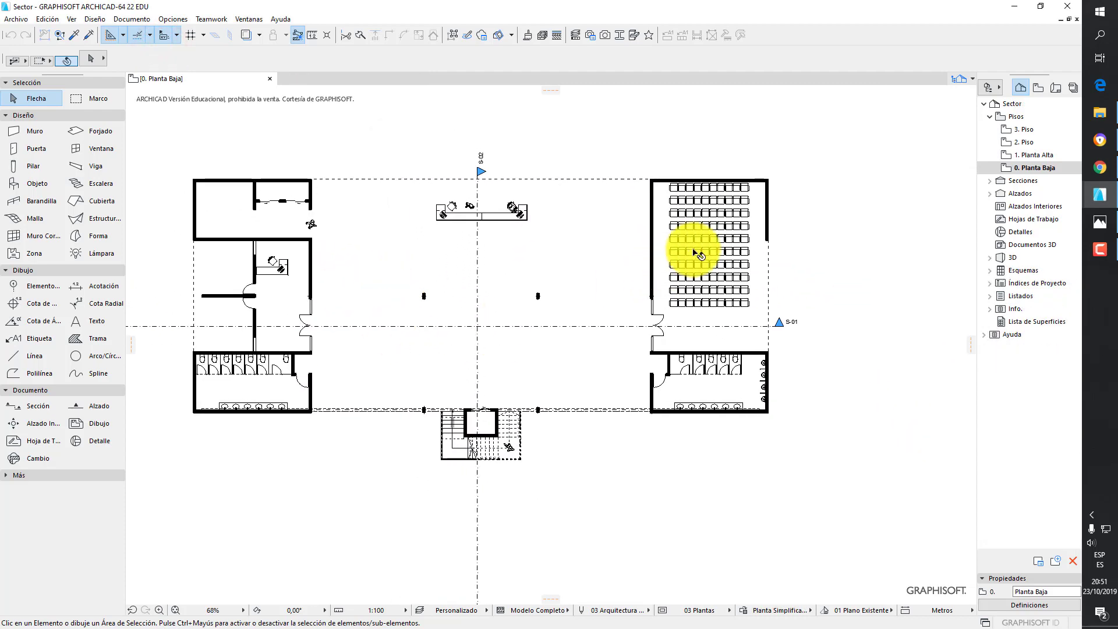
{"action": "left_click", "coordinate": [693, 251]}
{"action": "key", "text": "Delete"}
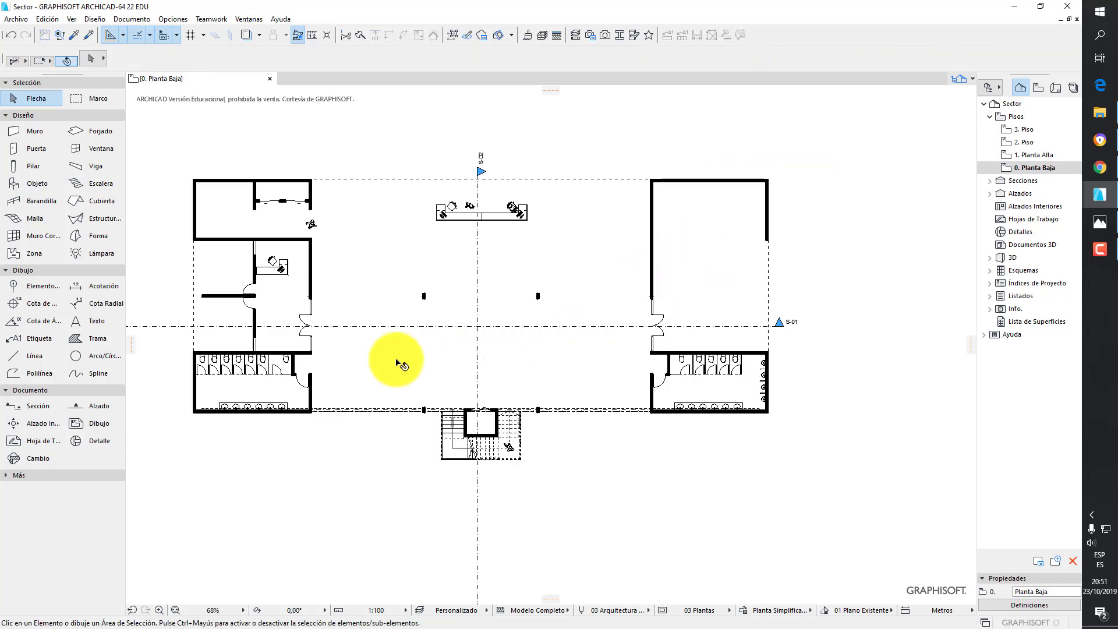
Delete the block of auditorium seats and the upper groups of dining tables from the Sector module's 1. Planta Alta plan
{"action": "left_click", "coordinate": [1026, 155]}
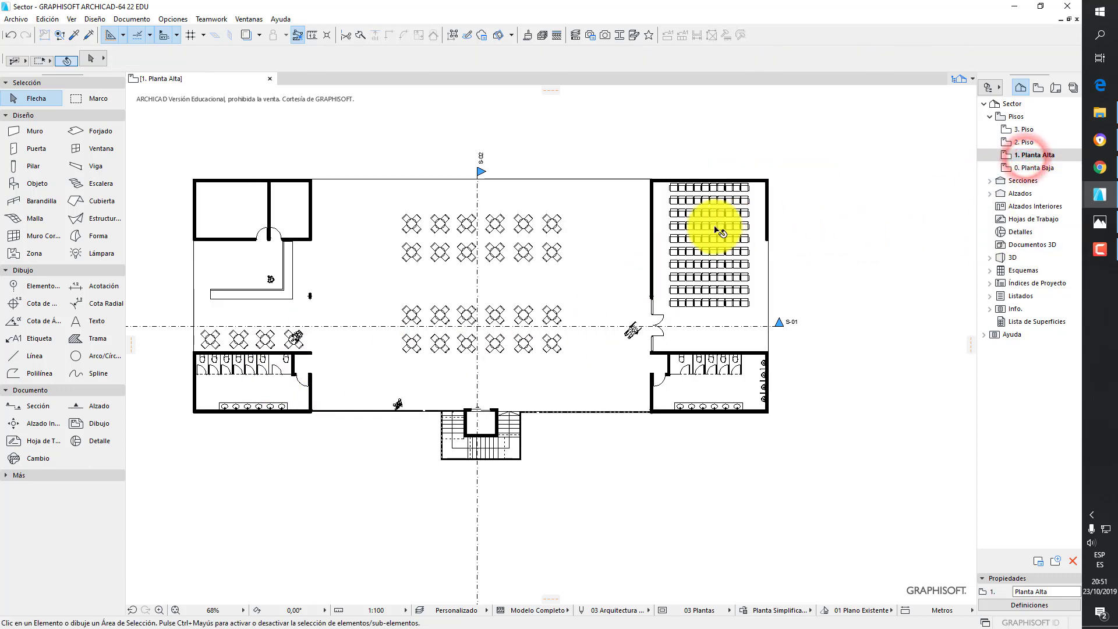
{"action": "left_click", "coordinate": [713, 227]}
{"action": "key", "text": "Delete"}
{"action": "left_click", "coordinate": [413, 221]}
{"action": "key", "text": "Delete"}
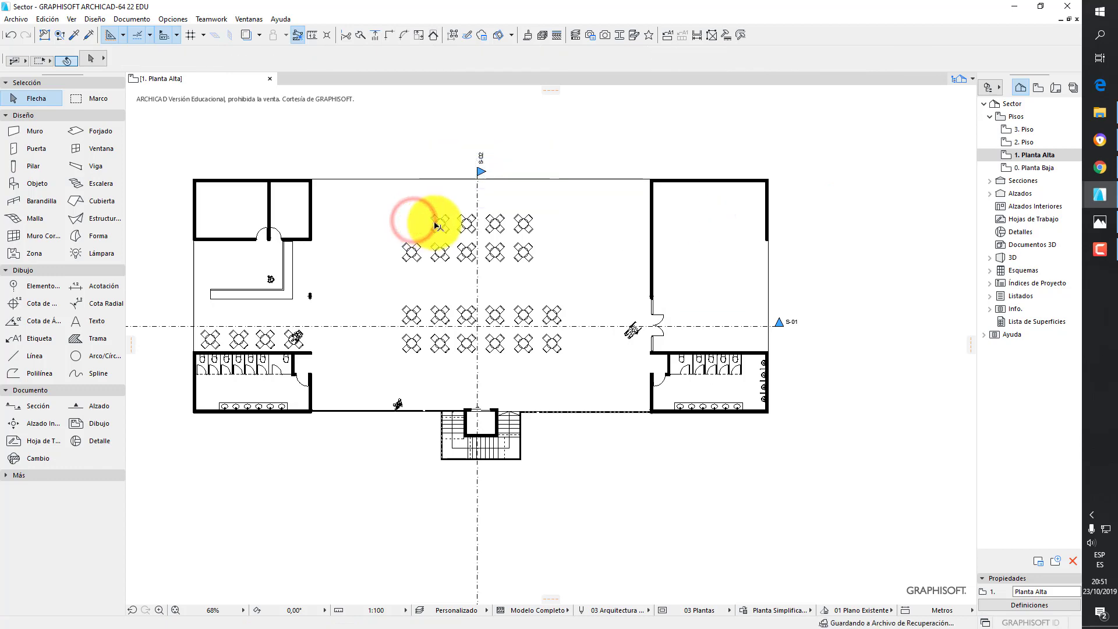
{"action": "left_click", "coordinate": [442, 224]}
{"action": "key", "text": "Delete"}
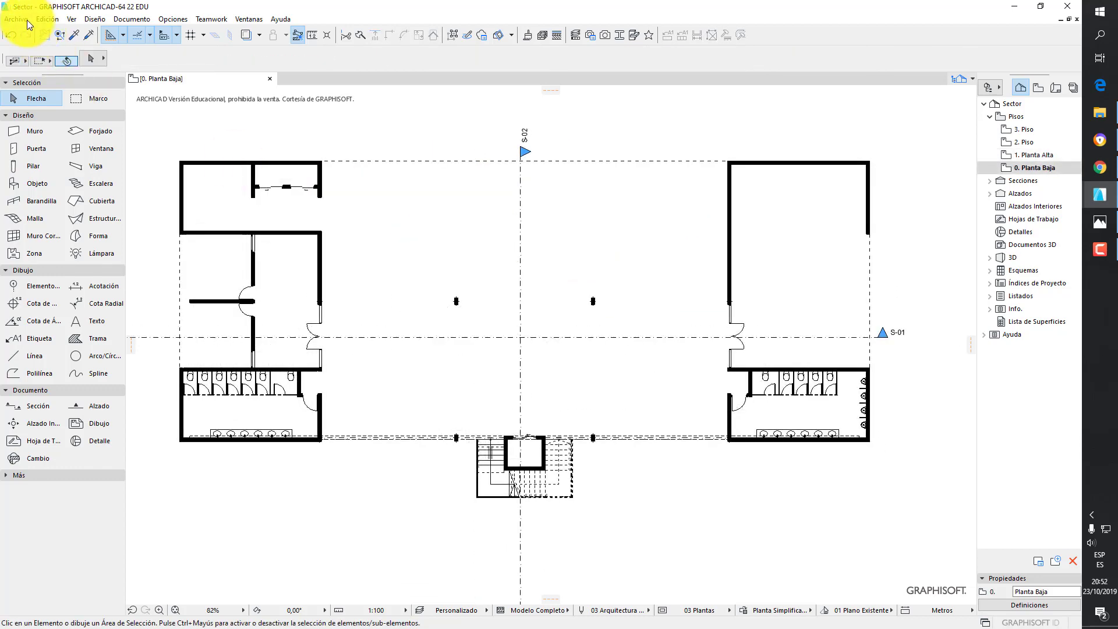
Save the stripped Sector module and close it
{"action": "left_click", "coordinate": [26, 20]}
{"action": "left_click", "coordinate": [52, 97]}
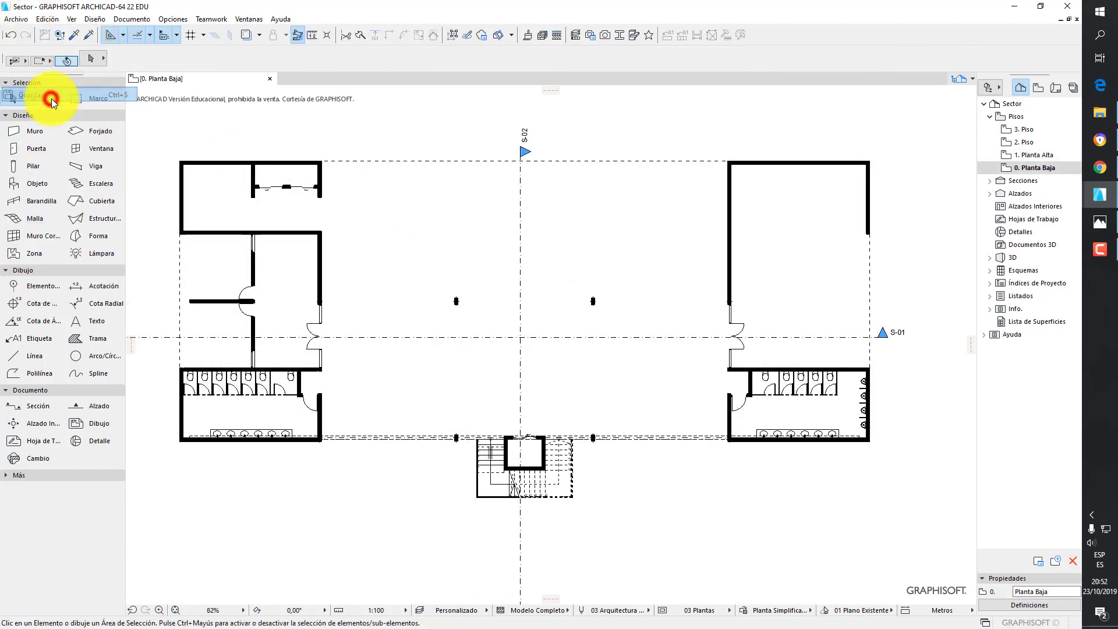
{"action": "left_click", "coordinate": [1073, 9]}
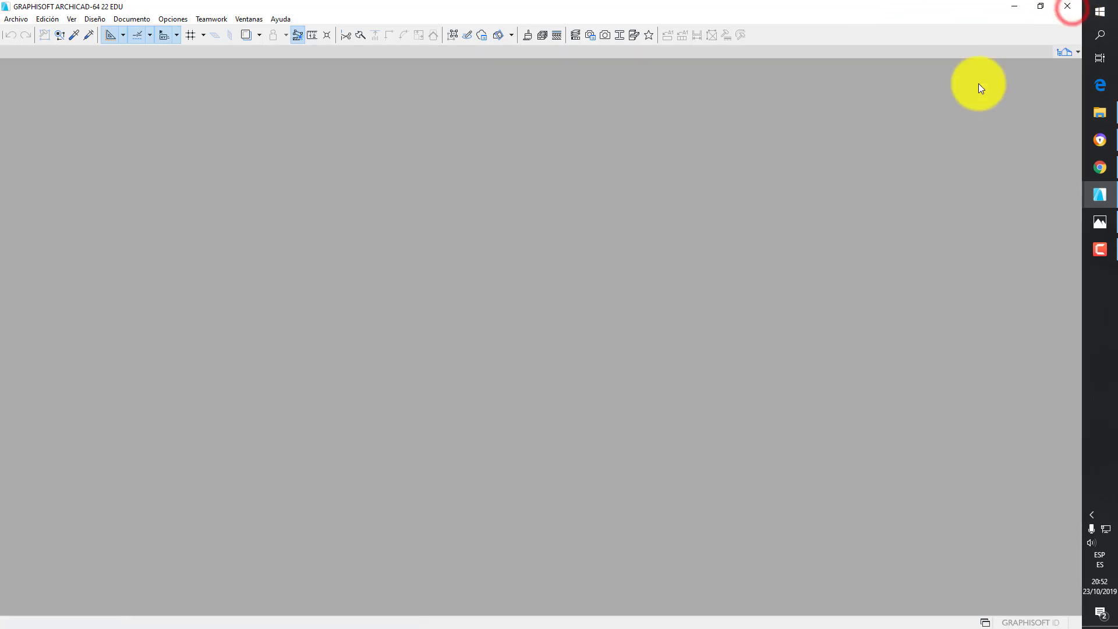
Switch to the Conjunto-03 project and update its modified Edificio.mod and Sector.mod hotlinked modules
{"action": "mouse_move", "coordinate": [1108, 201]}
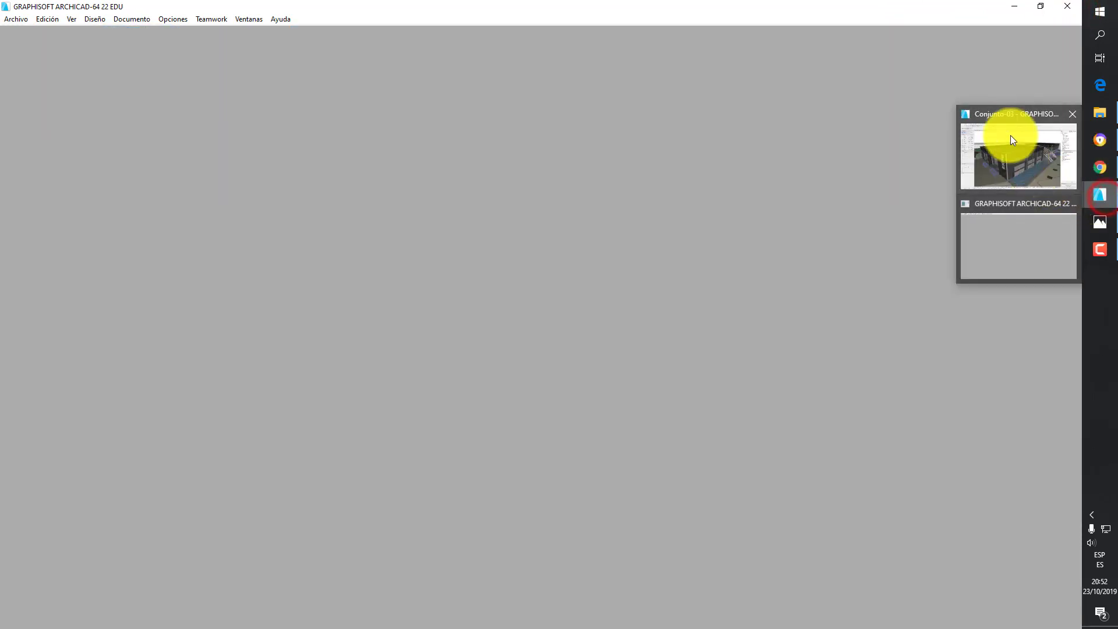
{"action": "left_click", "coordinate": [1001, 119]}
{"action": "left_click", "coordinate": [17, 20]}
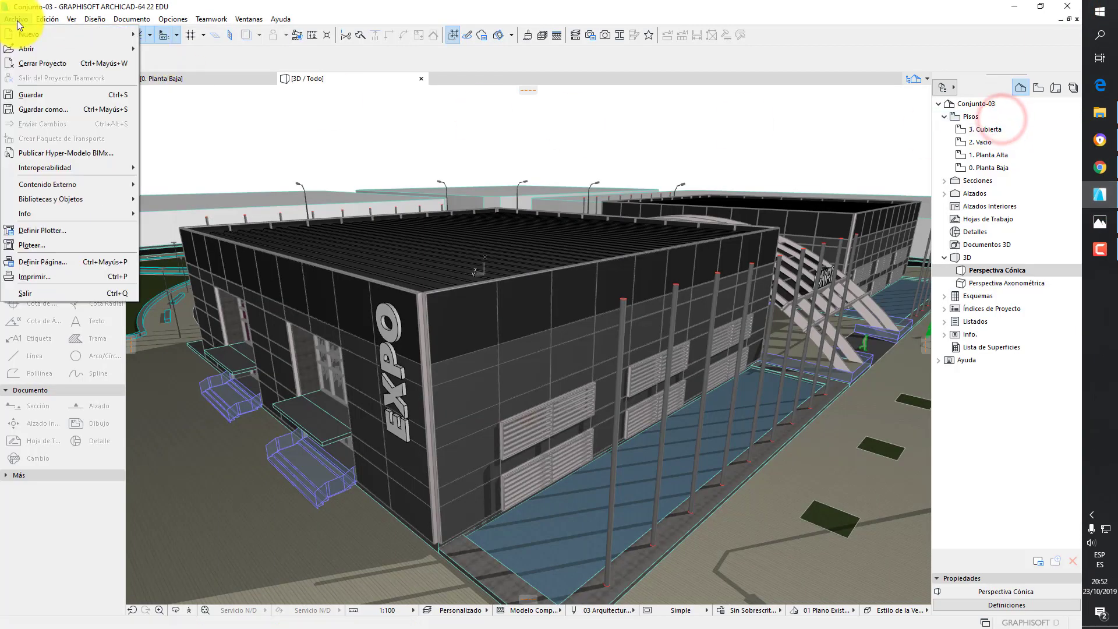
{"action": "left_click", "coordinate": [63, 183]}
{"action": "left_click", "coordinate": [224, 247]}
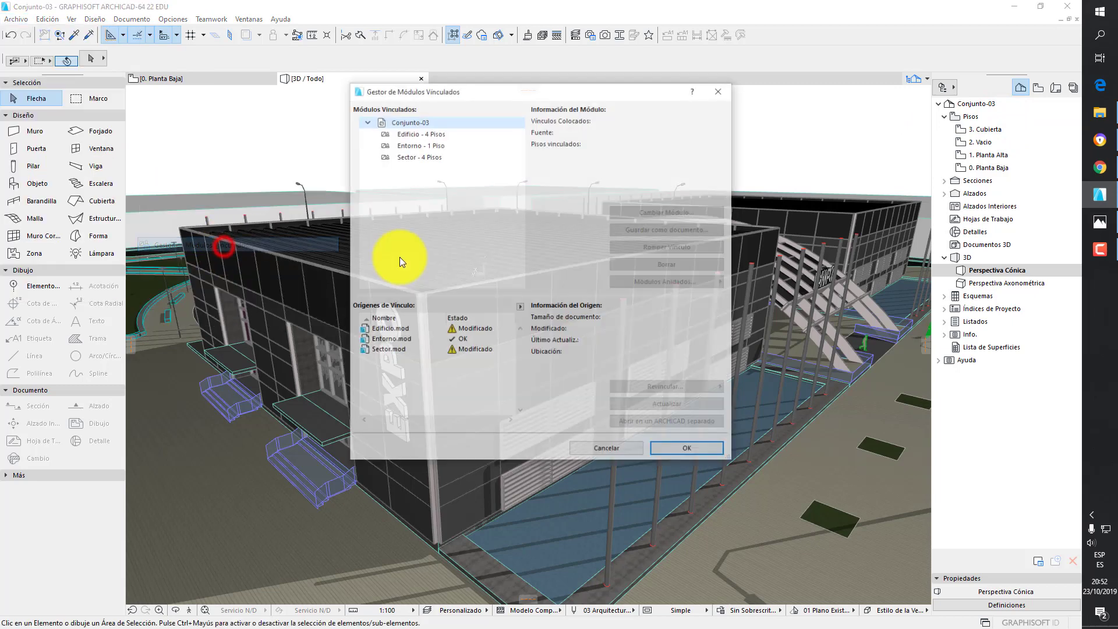
{"action": "left_click", "coordinate": [472, 330]}
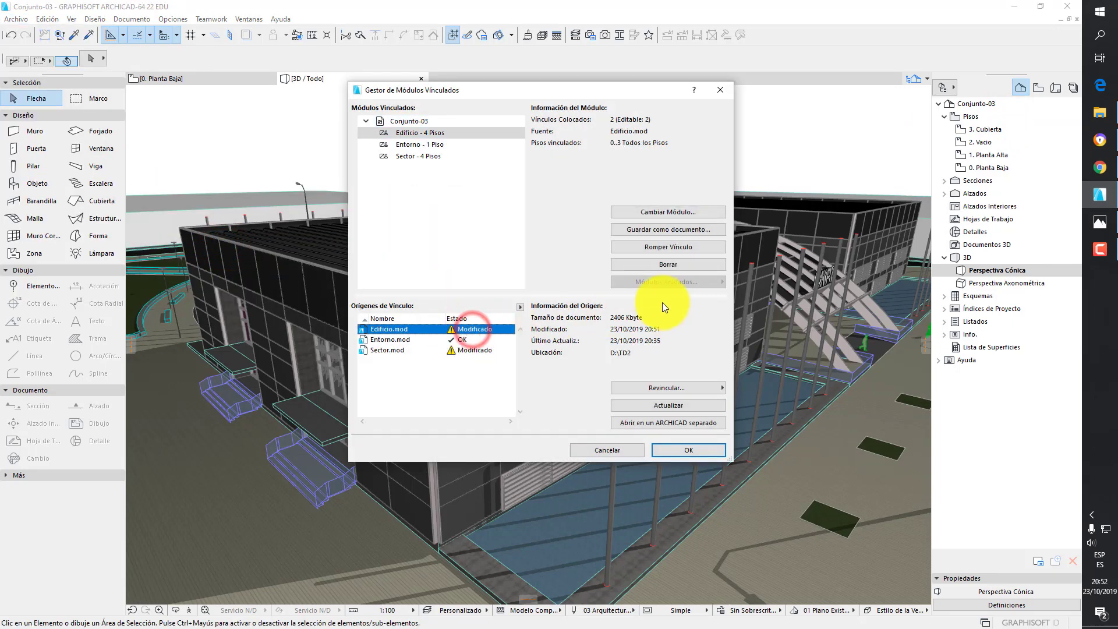
{"action": "left_click", "coordinate": [677, 404]}
{"action": "left_click", "coordinate": [487, 349]}
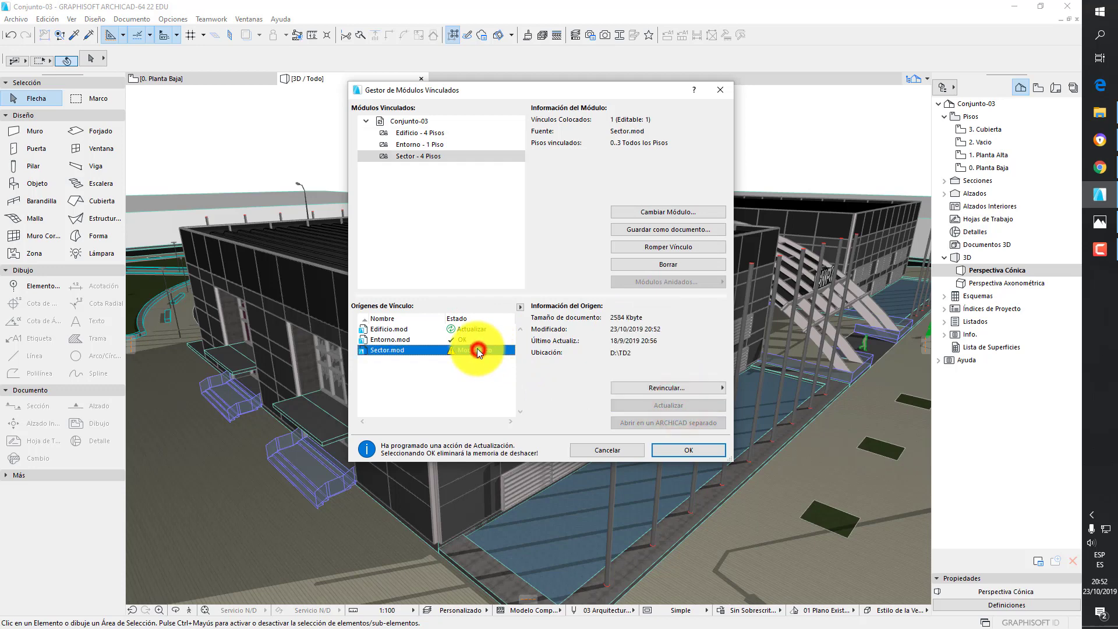
{"action": "left_click", "coordinate": [681, 404]}
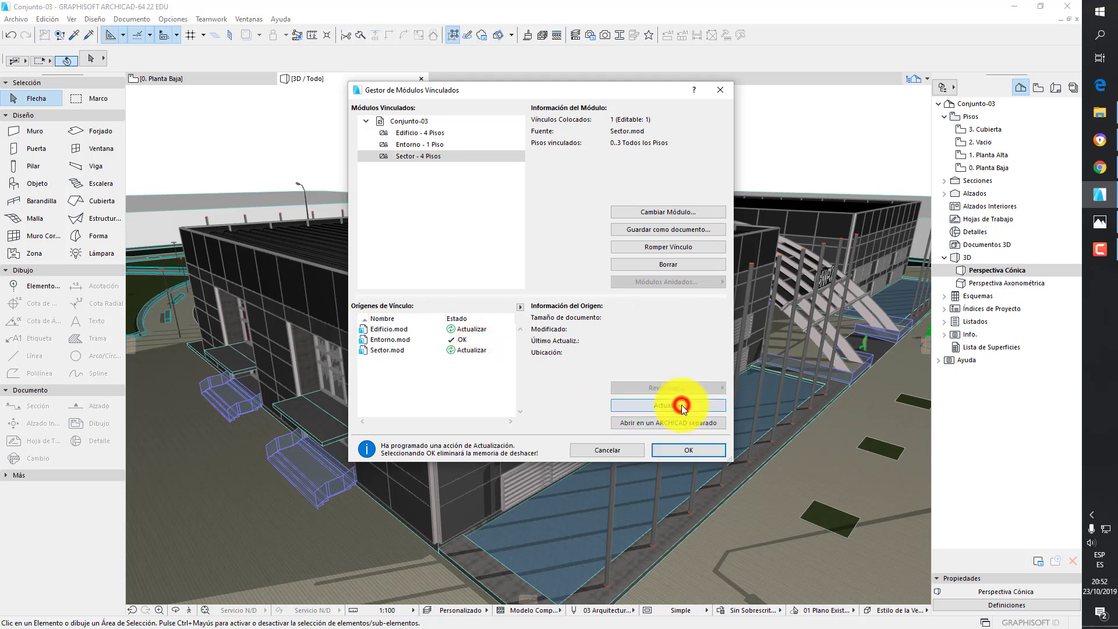
{"action": "left_click", "coordinate": [702, 448]}
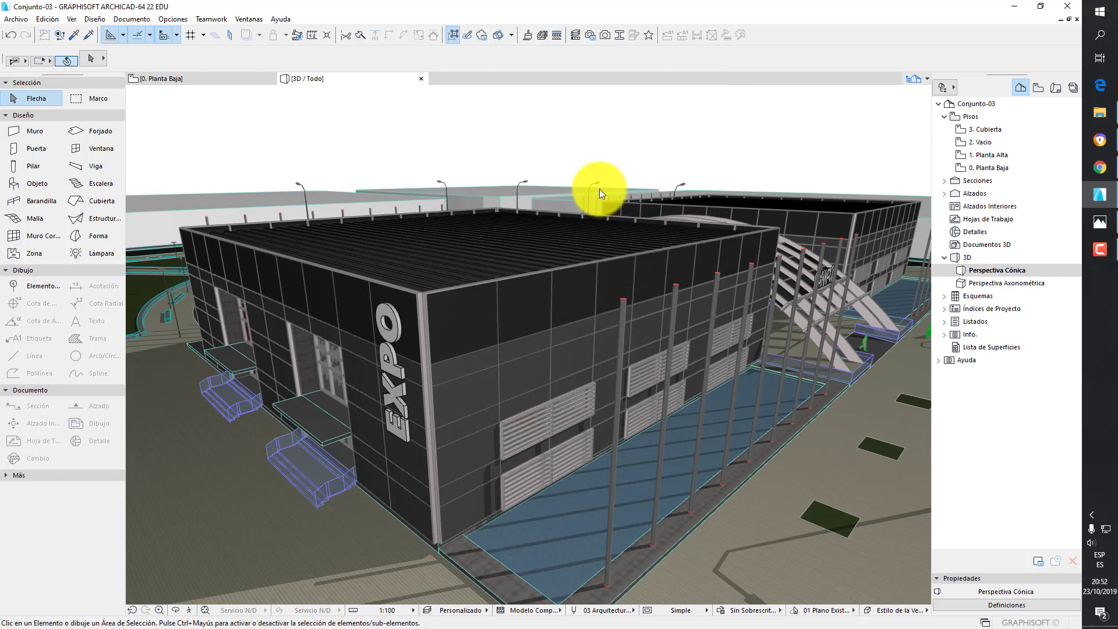
Review sections S-01 and S-02 and the Alzado Norte and Alzado Oeste elevations of Conjunto-03
{"action": "left_click", "coordinate": [944, 181]}
{"action": "left_click", "coordinate": [984, 194]}
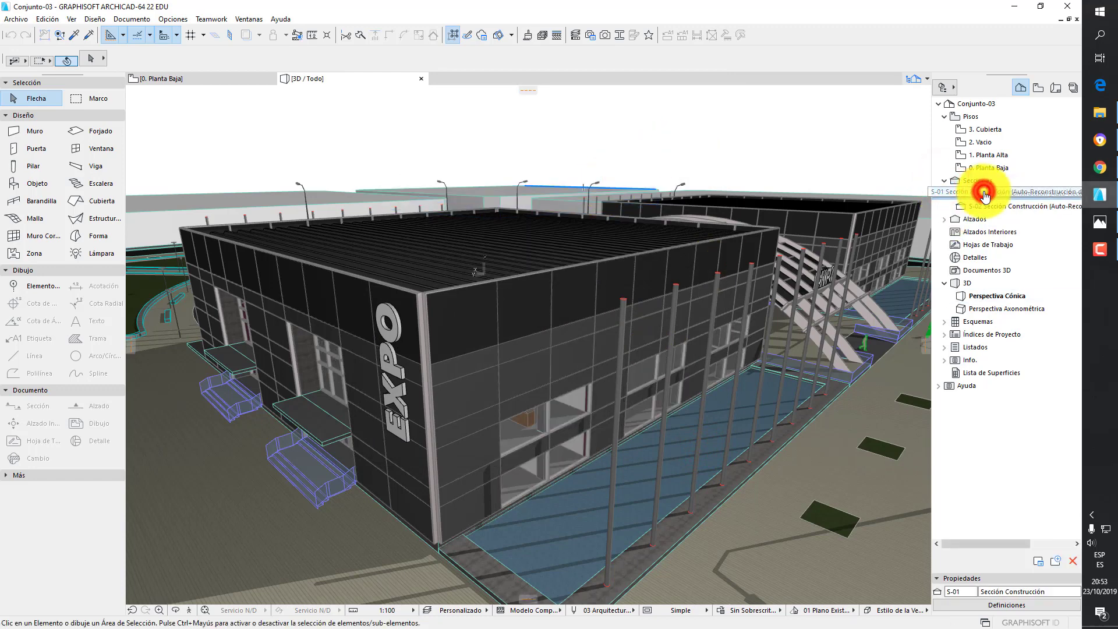
{"action": "double_click", "coordinate": [984, 195]}
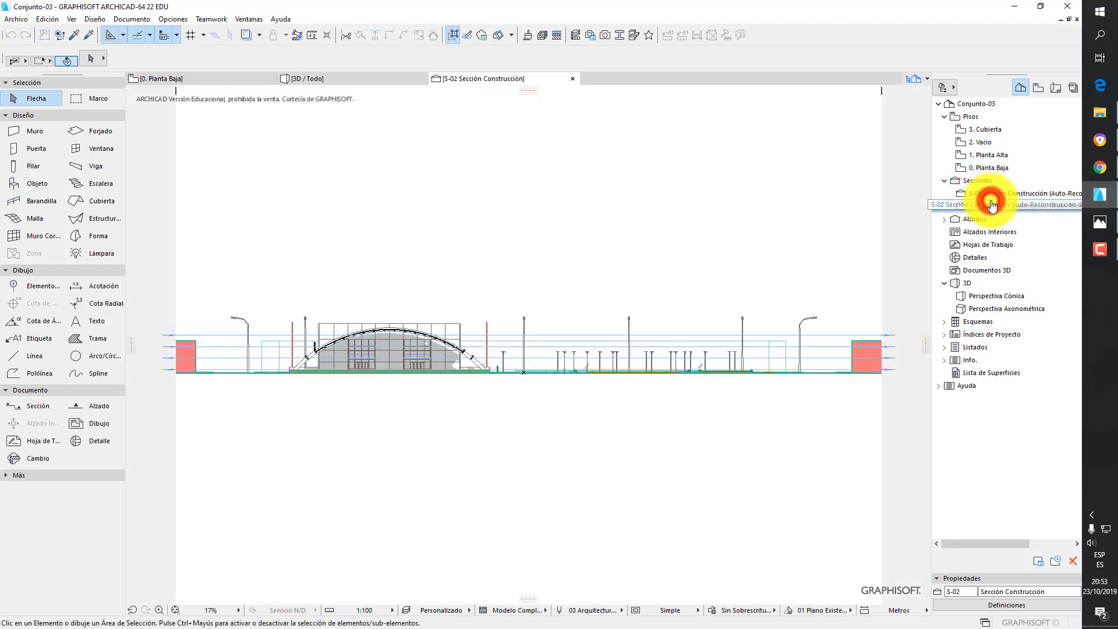
{"action": "double_click", "coordinate": [991, 206]}
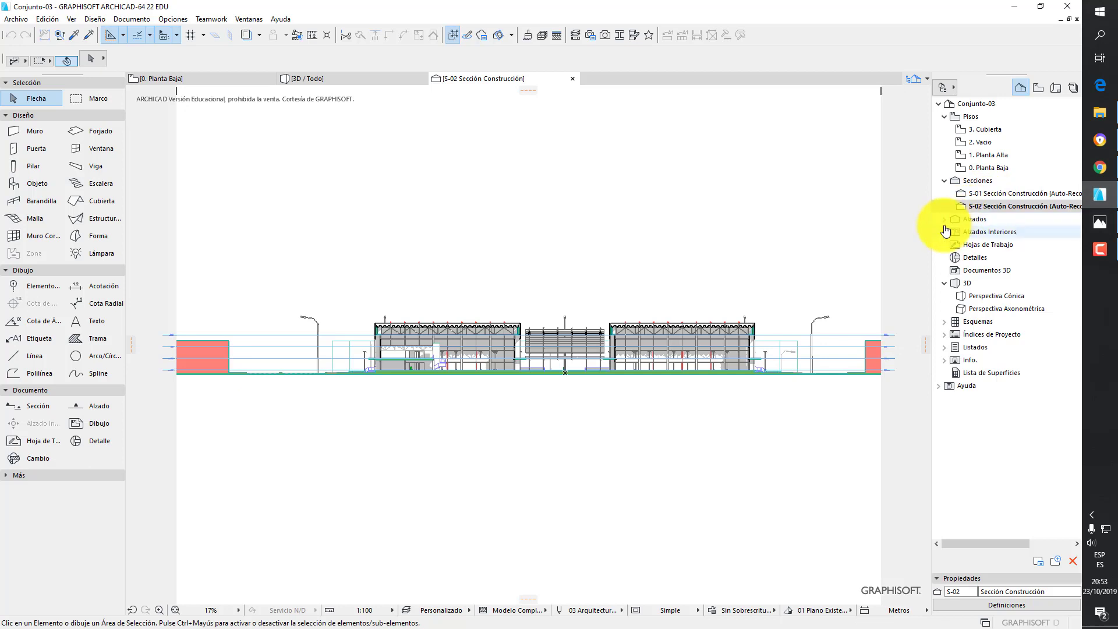
{"action": "left_click", "coordinate": [943, 219]}
{"action": "left_click", "coordinate": [987, 232]}
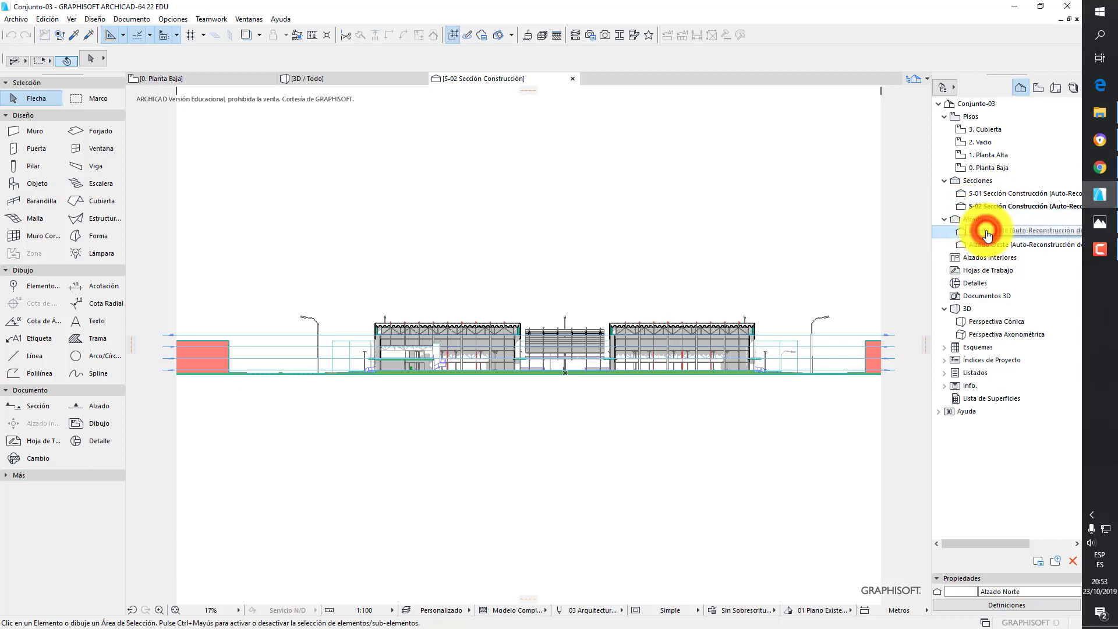
{"action": "double_click", "coordinate": [990, 245]}
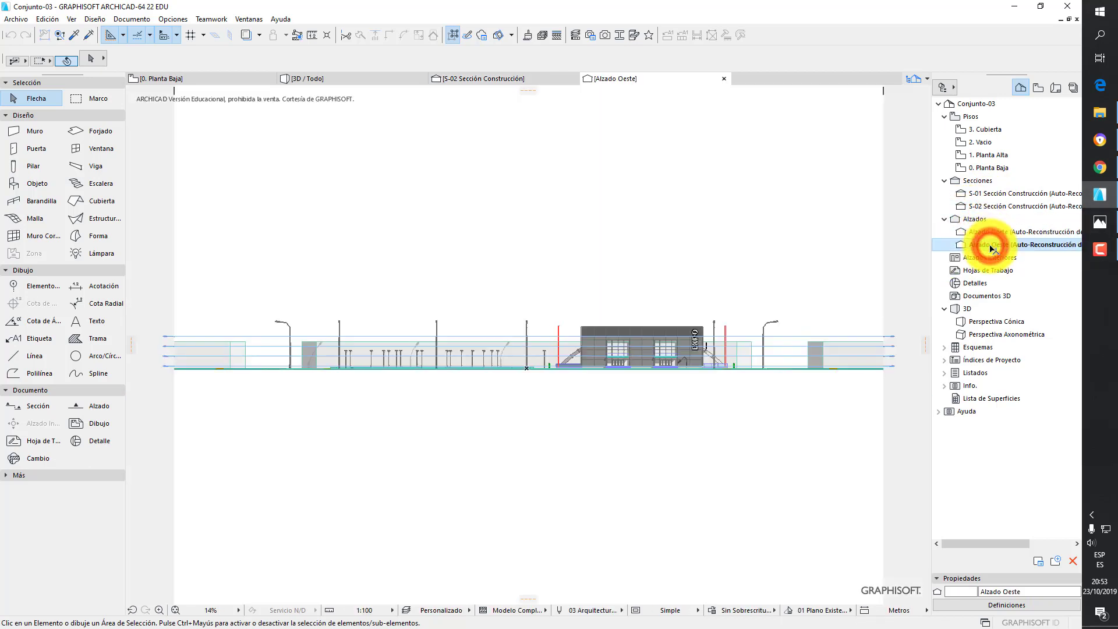
Save the project in the TD2 folder as the ARCHICAD solo project Conjunto-04.pln
{"action": "left_click", "coordinate": [17, 19]}
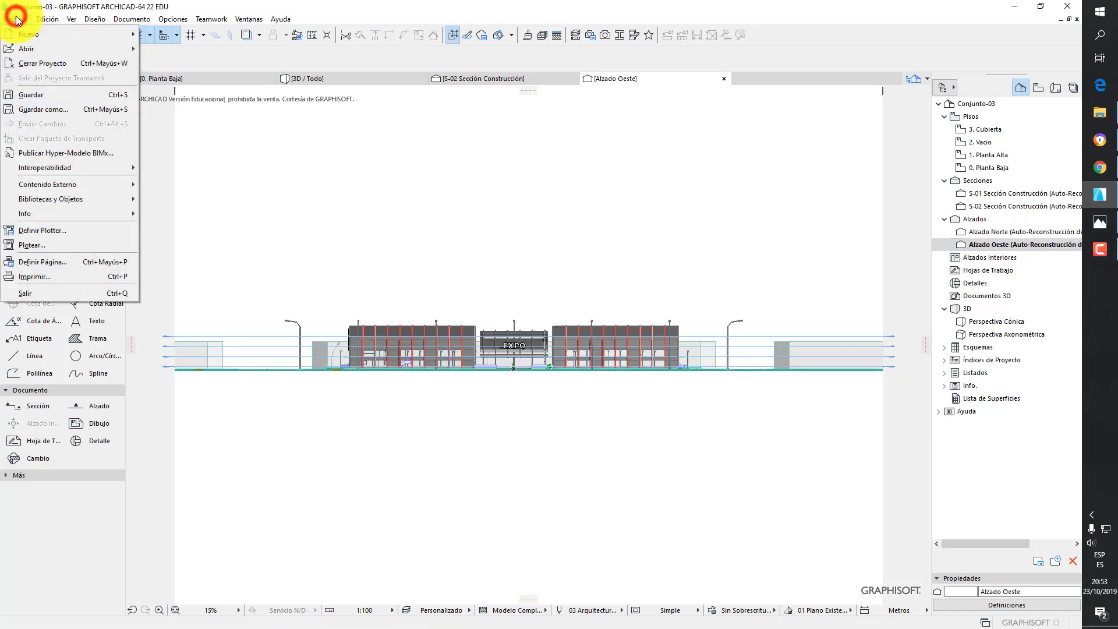
{"action": "left_click", "coordinate": [43, 108]}
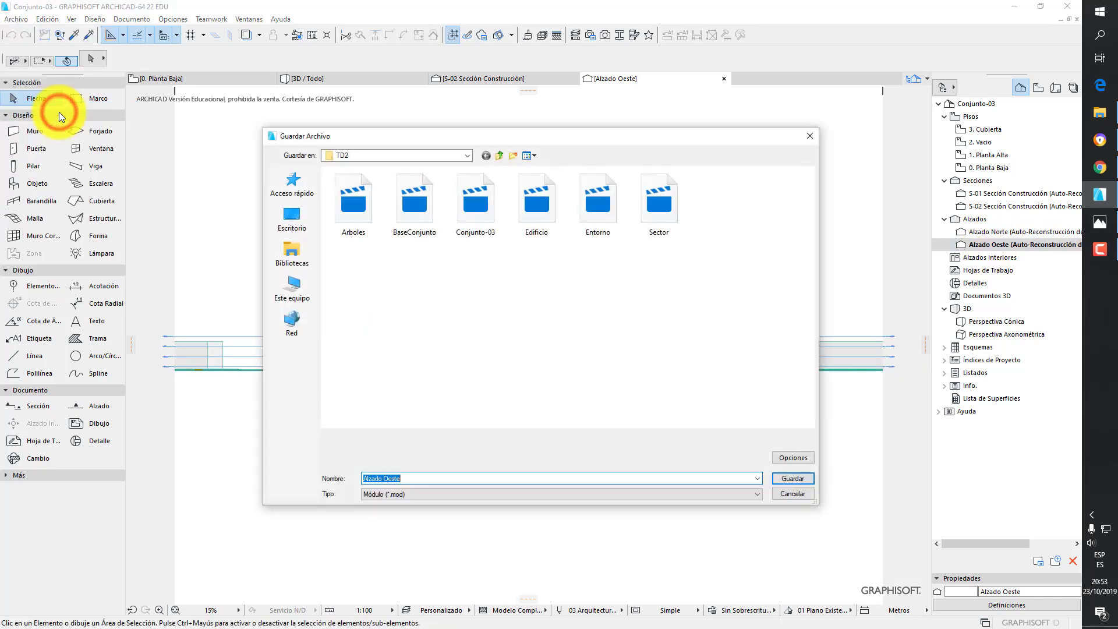
{"action": "left_click", "coordinate": [403, 496]}
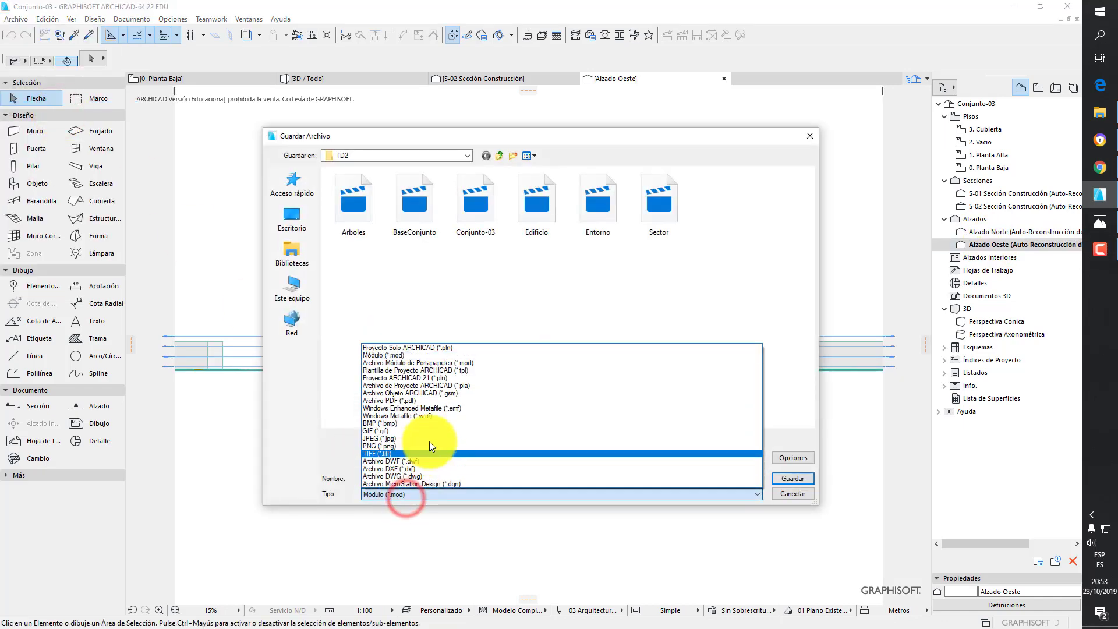
{"action": "left_click", "coordinate": [459, 349]}
{"action": "left_click", "coordinate": [391, 477]}
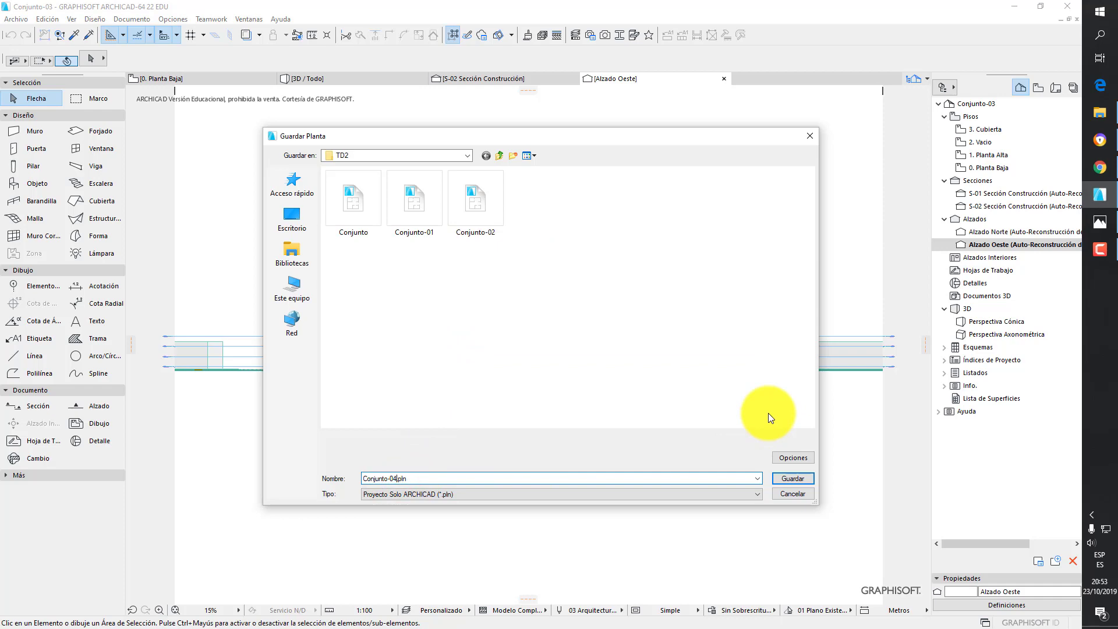
{"action": "key", "text": "Return"}
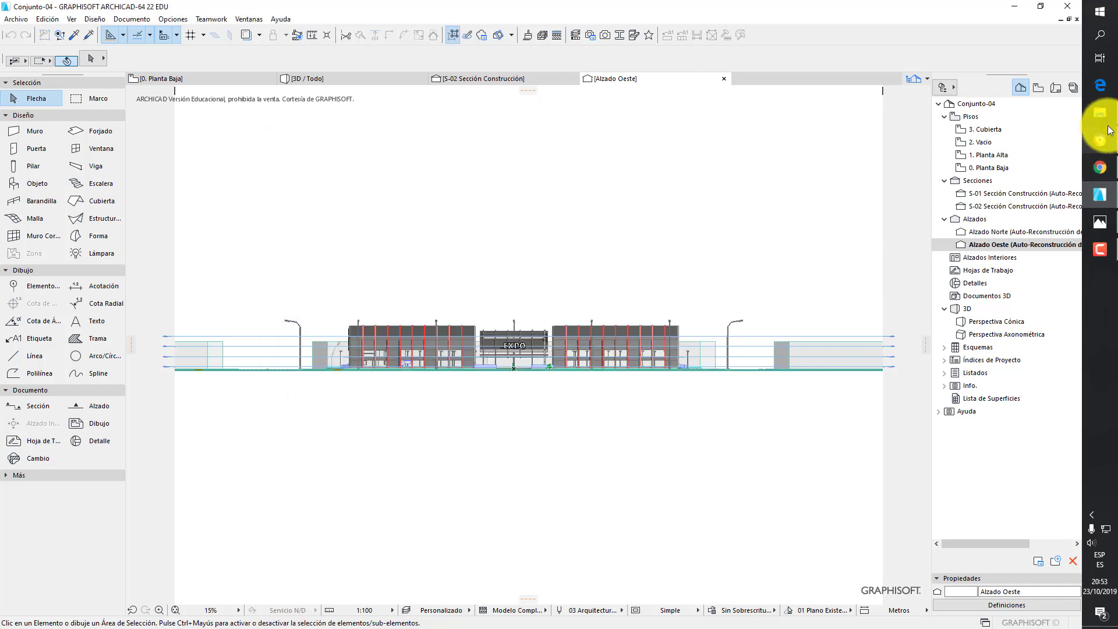
Compare Conjunto-04's file size with the others in the TD2 folder, and inspect the project in 3D from a higher, wider viewpoint
{"action": "left_click", "coordinate": [1101, 112]}
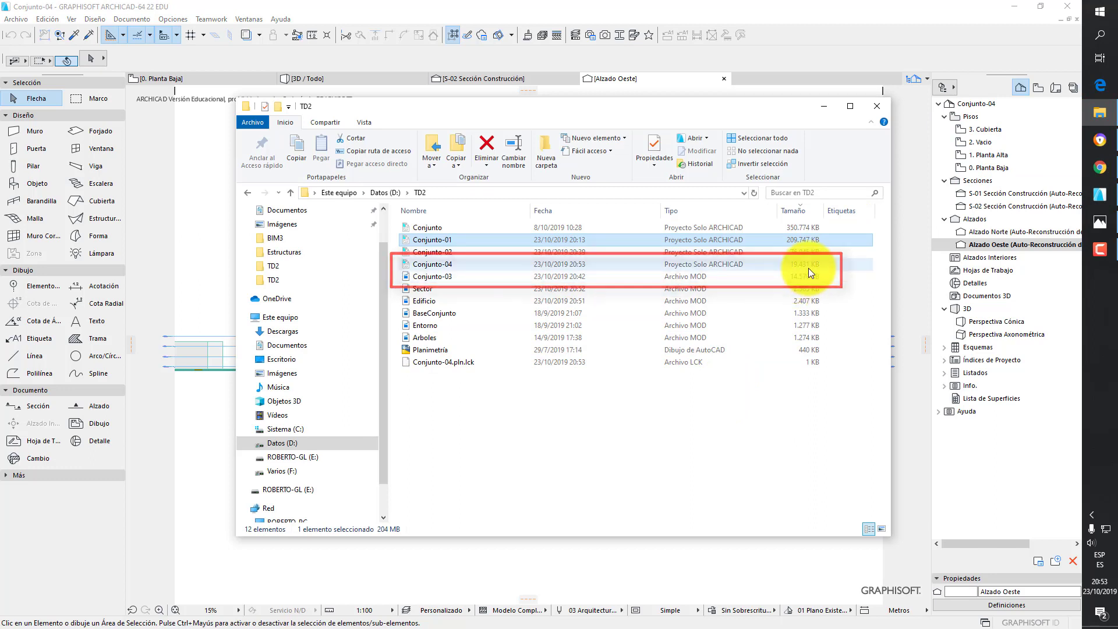
{"action": "left_click", "coordinate": [631, 7]}
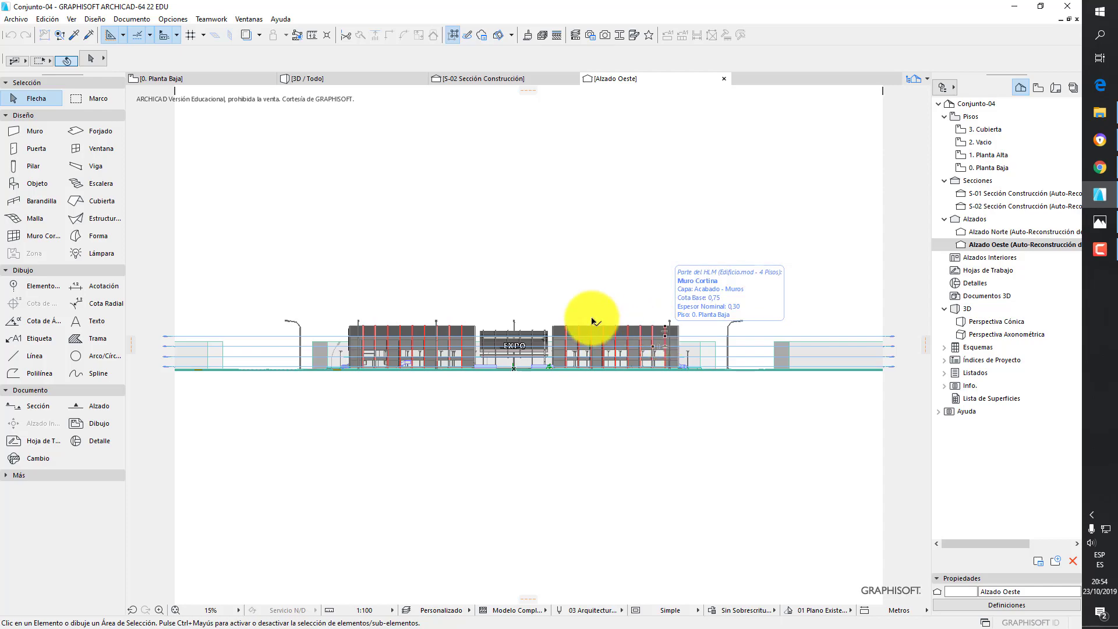
{"action": "left_click", "coordinate": [339, 79]}
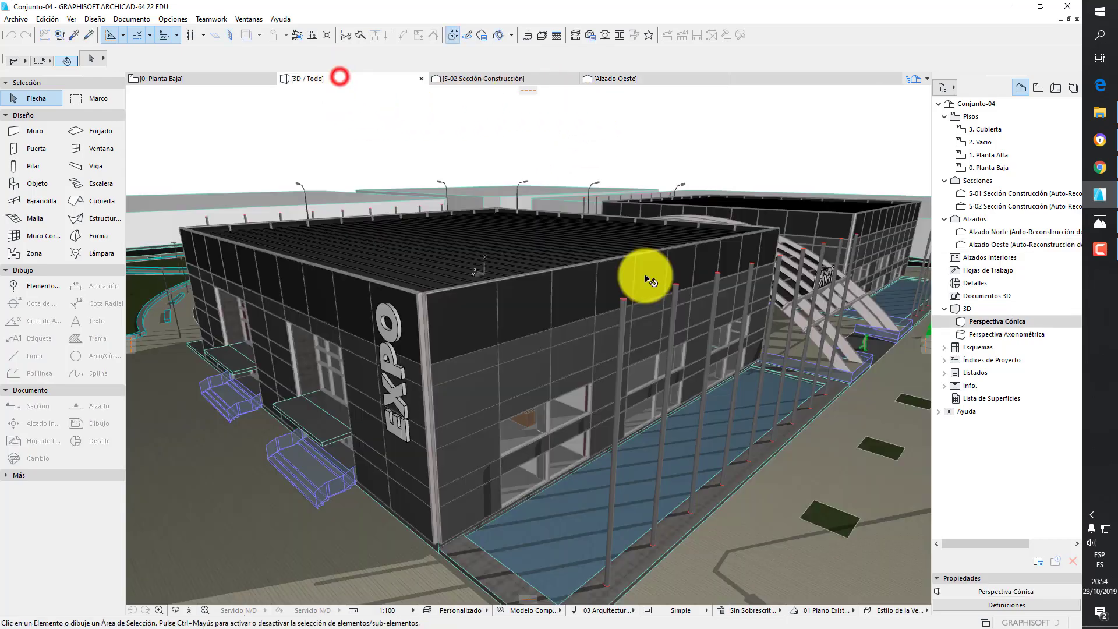
{"action": "mouse_move", "coordinate": [643, 274]}
{"action": "middle_mouse_down", "text": "shift"}
{"action": "mouse_move", "coordinate": [612, 295]}
{"action": "mouse_move", "coordinate": [646, 279]}
{"action": "mouse_move", "coordinate": [609, 327]}
{"action": "mouse_move", "coordinate": [631, 289]}
{"action": "middle_mouse_up", "text": "shift"}
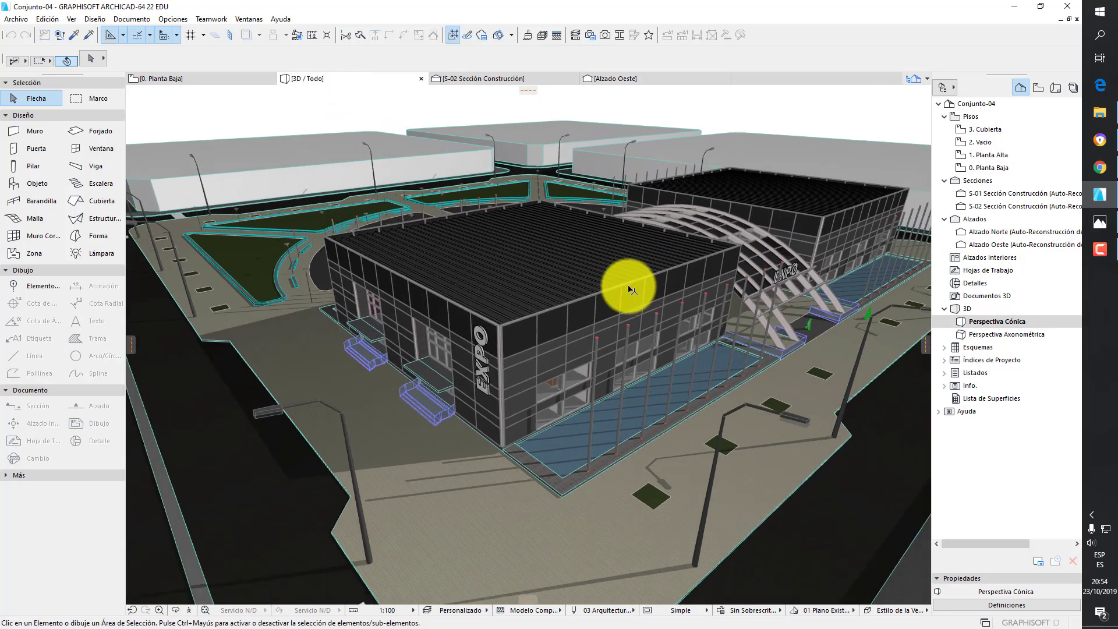
{"action": "scroll", "coordinate": [808, 143], "scroll_direction": "down", "scroll_amount": 3}
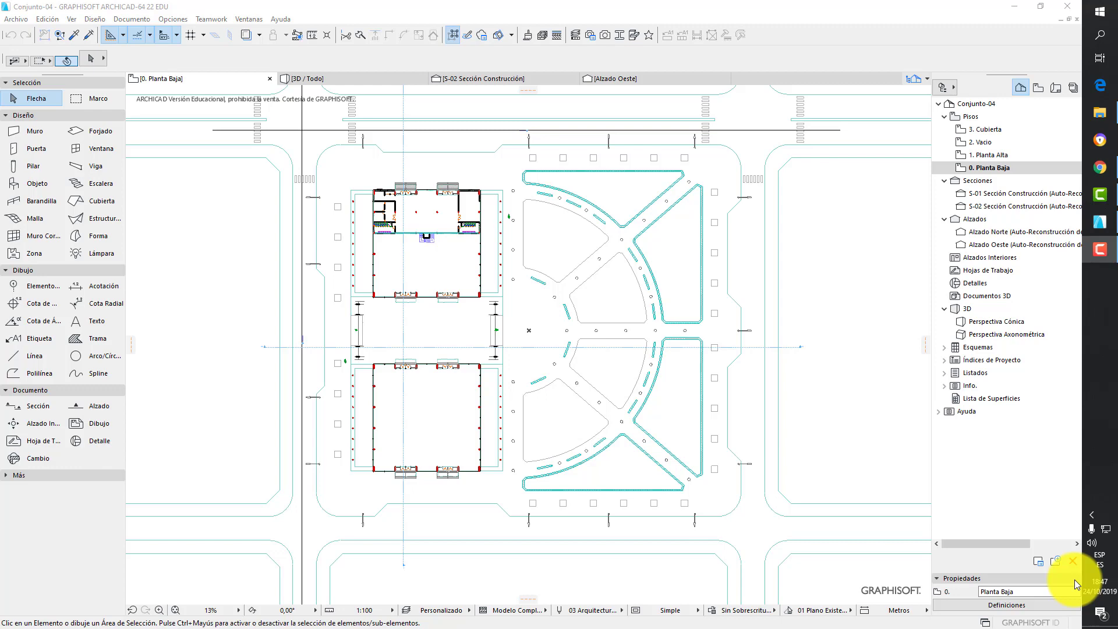
Choose Palmeras 22 from the Jardín 22 folder under 2.2 Entorno 22 as the default library object
{"action": "double_click", "coordinate": [30, 183]}
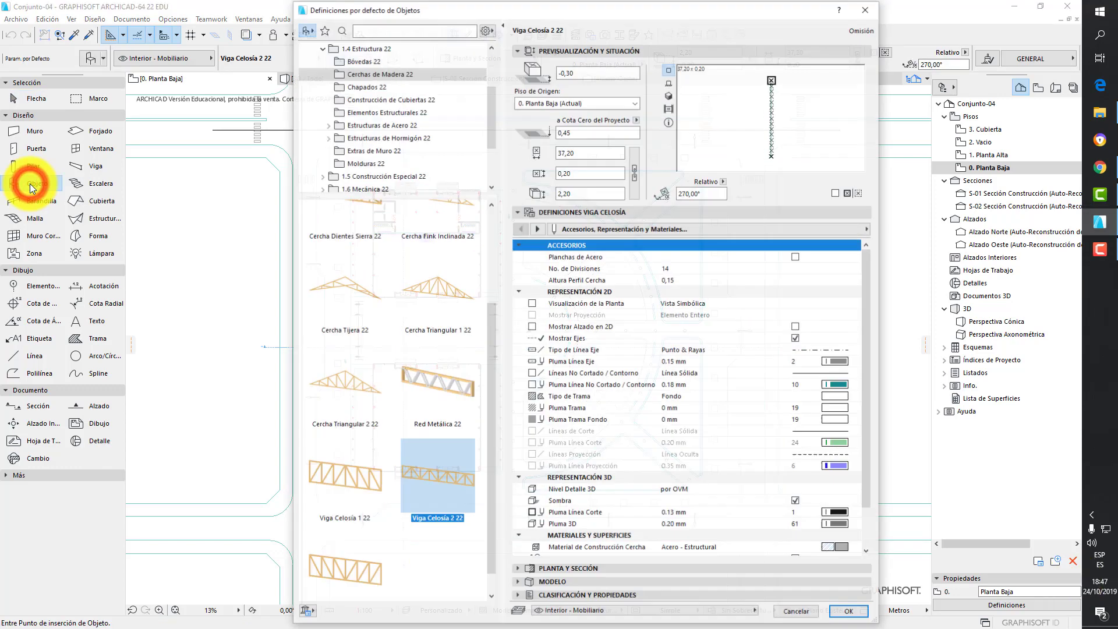
{"action": "scroll", "coordinate": [424, 112], "scroll_direction": "down", "scroll_amount": 2}
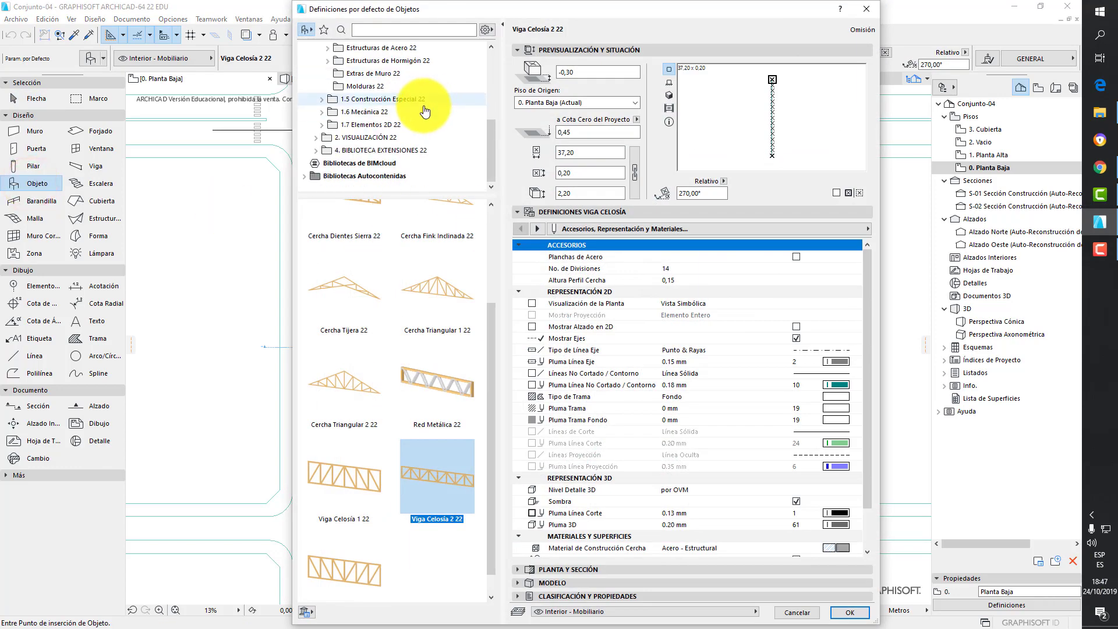
{"action": "left_click", "coordinate": [318, 139]}
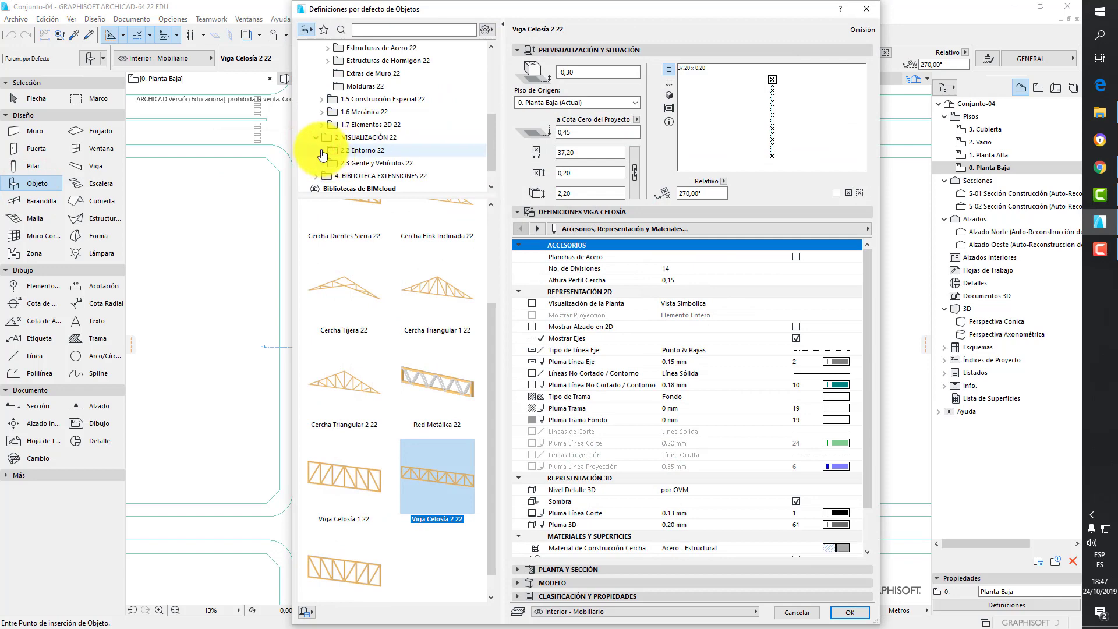
{"action": "left_click", "coordinate": [321, 150]}
{"action": "scroll", "coordinate": [373, 137], "scroll_direction": "down", "scroll_amount": 2}
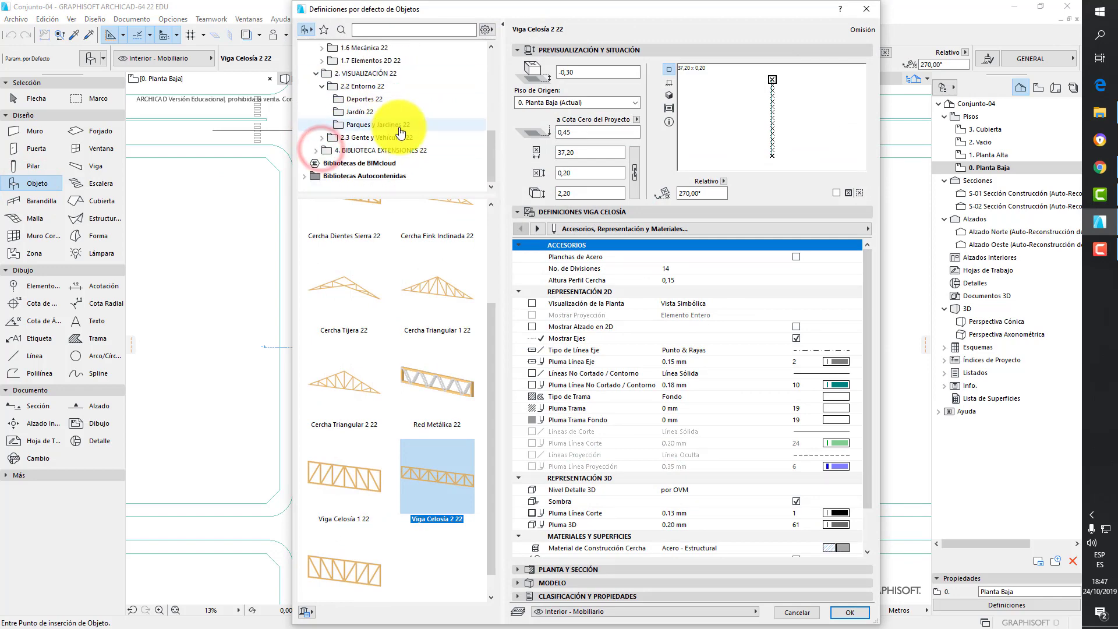
{"action": "left_click", "coordinate": [361, 112]}
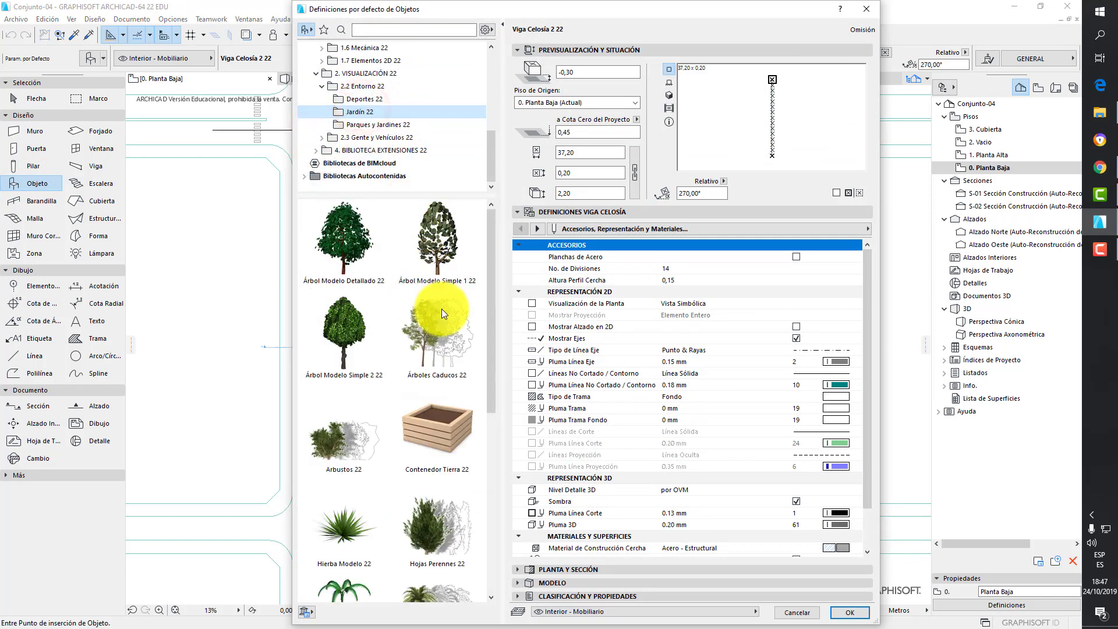
{"action": "scroll", "coordinate": [451, 332], "scroll_direction": "up", "scroll_amount": 2}
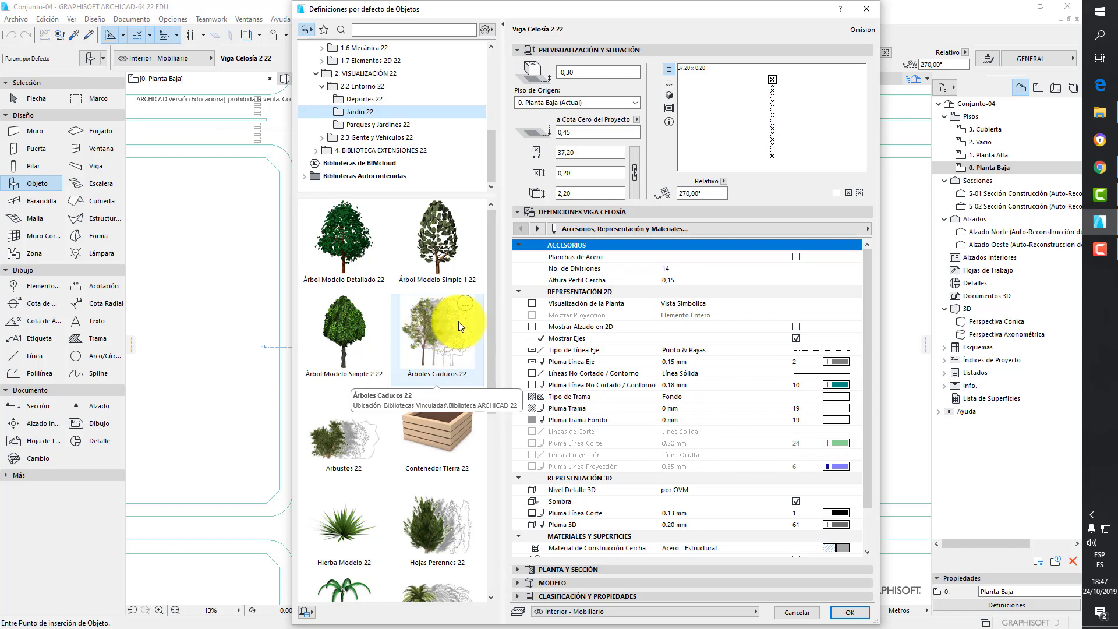
{"action": "scroll", "coordinate": [459, 321], "scroll_direction": "down", "scroll_amount": 3}
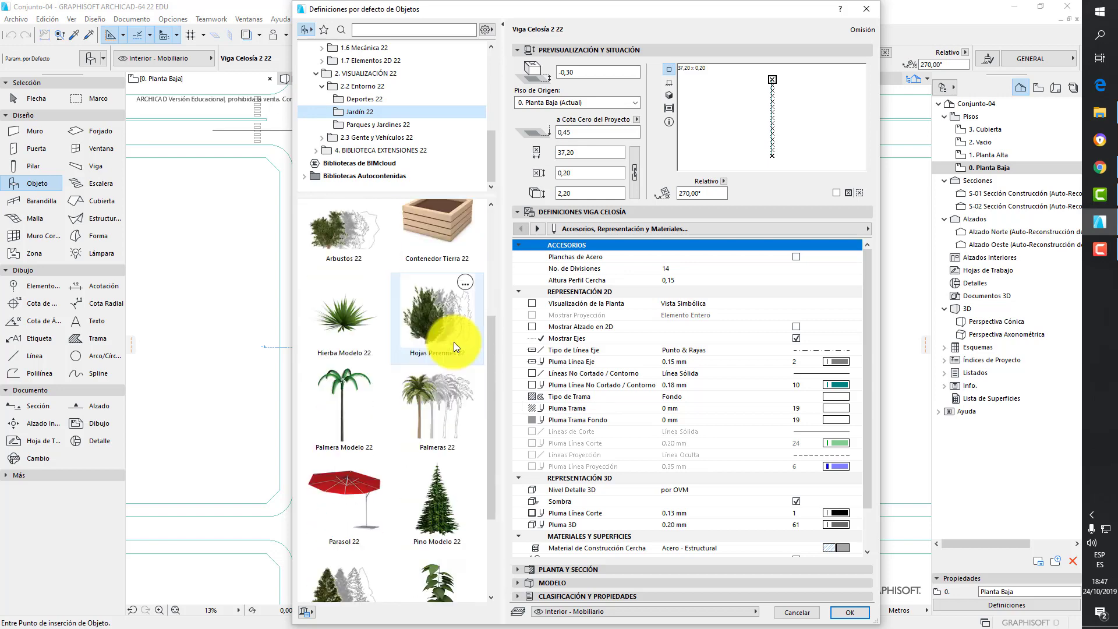
{"action": "left_click", "coordinate": [443, 396]}
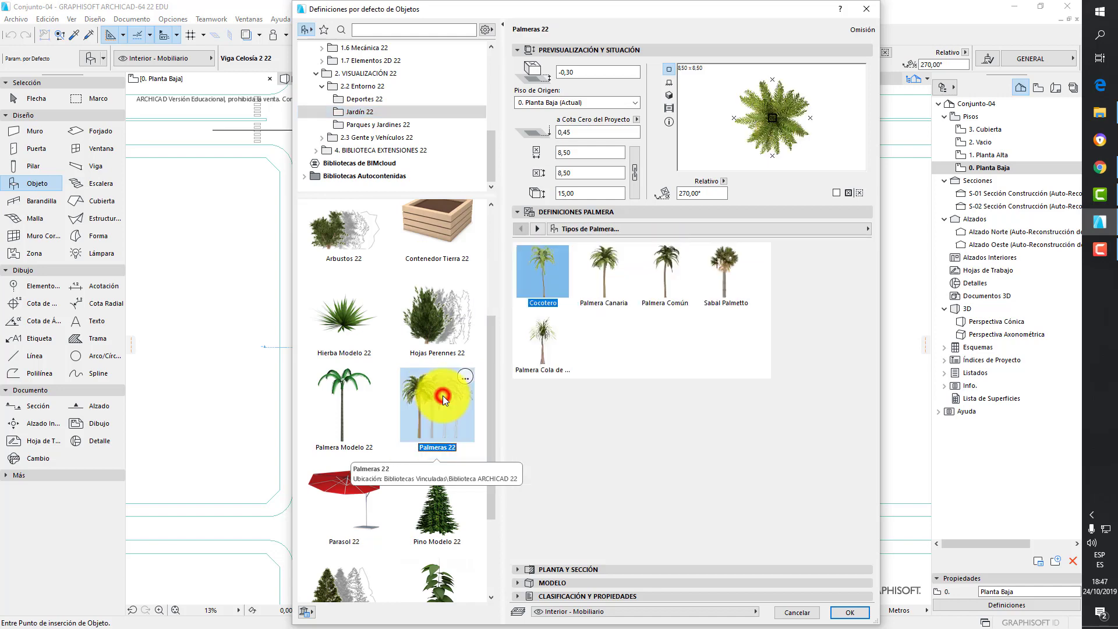
Set the default palm's base elevation relative to project zero to 0,00
{"action": "double_click", "coordinate": [605, 133]}
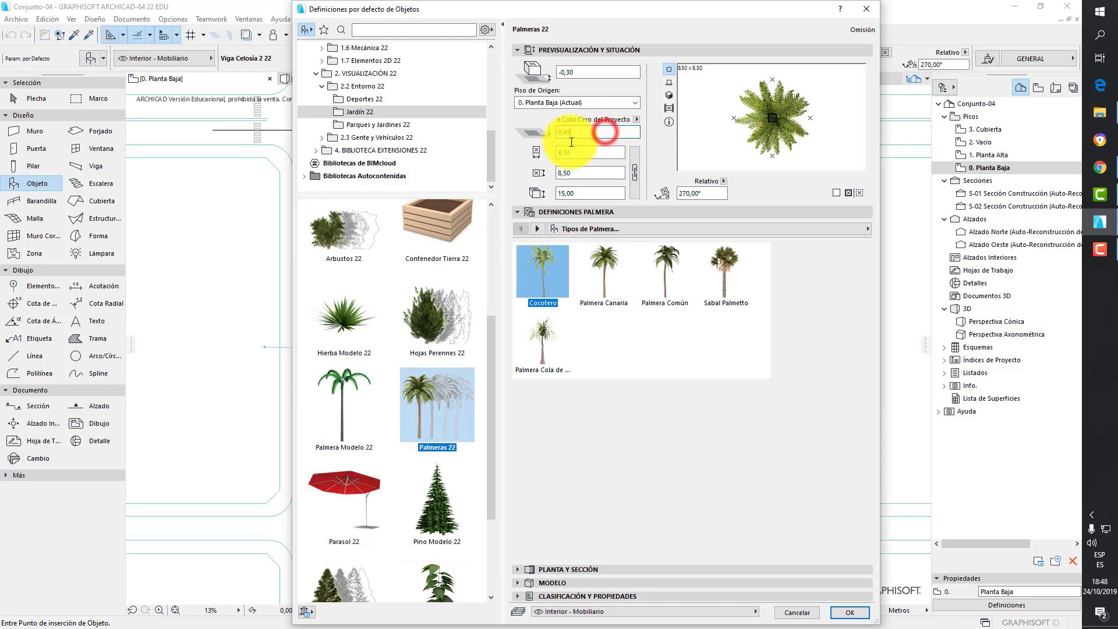
{"action": "type", "text": "0"}
{"action": "key", "text": "Tab"}
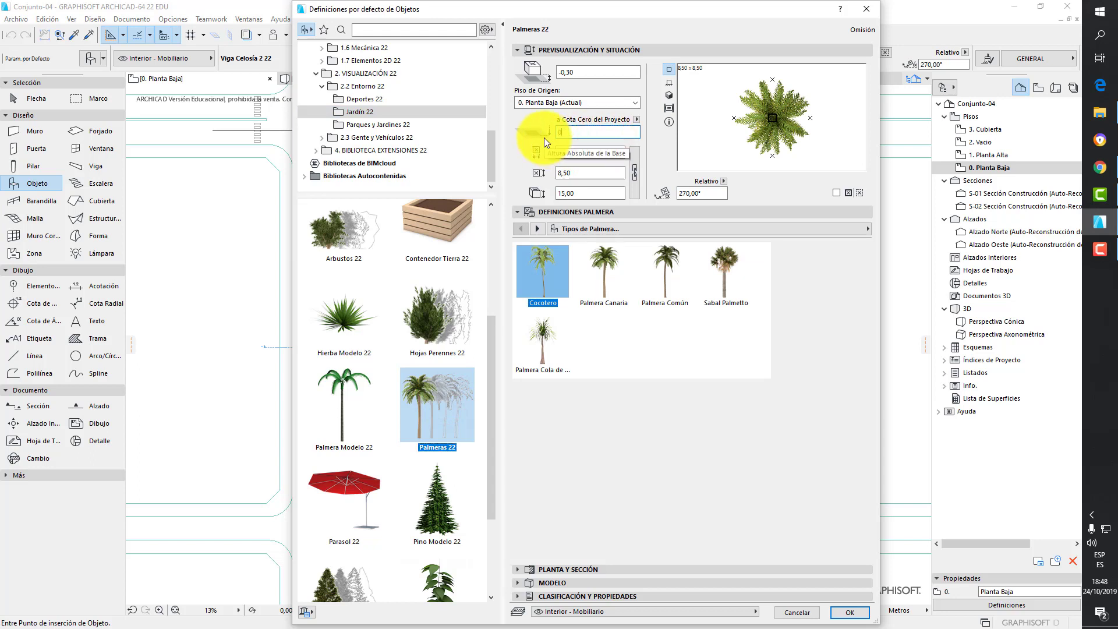
{"action": "left_click", "coordinate": [593, 132]}
{"action": "left_click", "coordinate": [789, 289]}
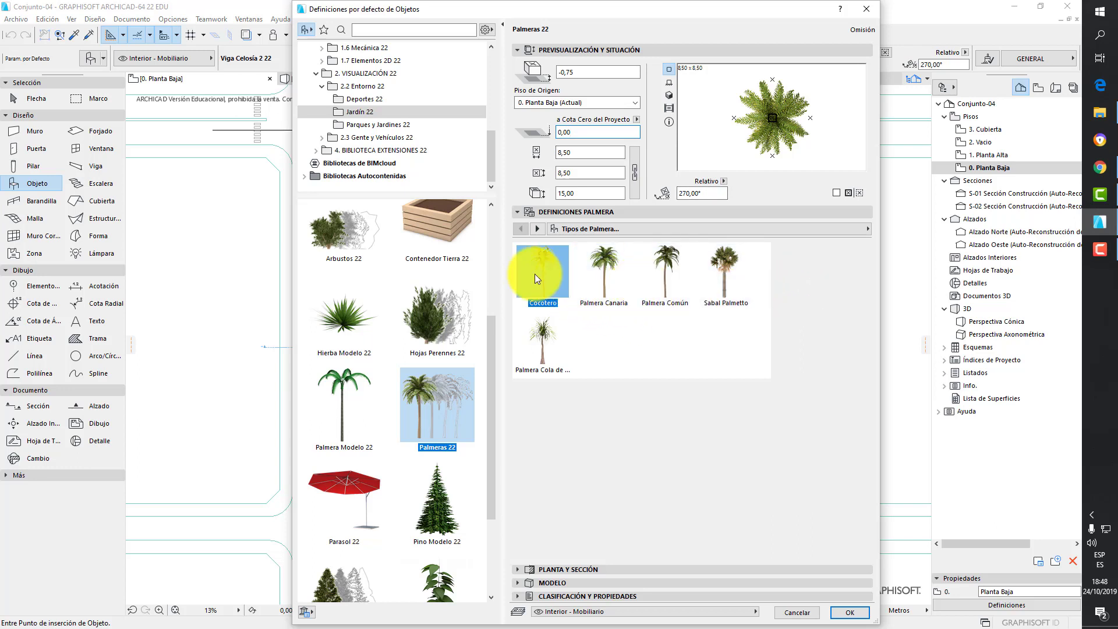
Set the palm's 2D representation to the symbolic plan view with symbol Tipo 25, and accept the default object settings
{"action": "left_click", "coordinate": [536, 227]}
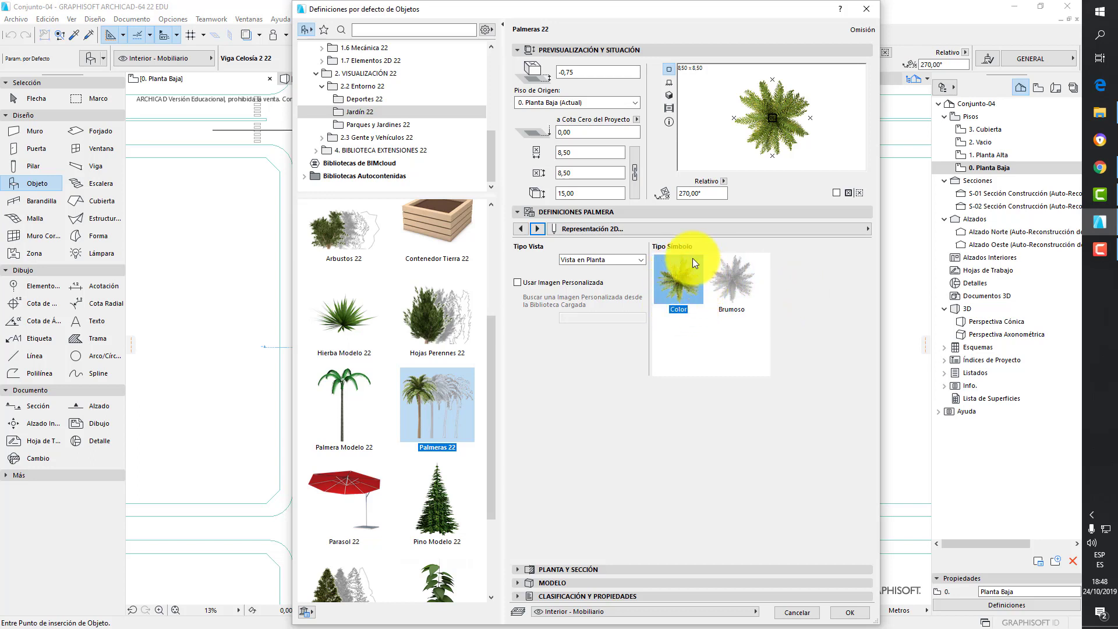
{"action": "left_click", "coordinate": [644, 259]}
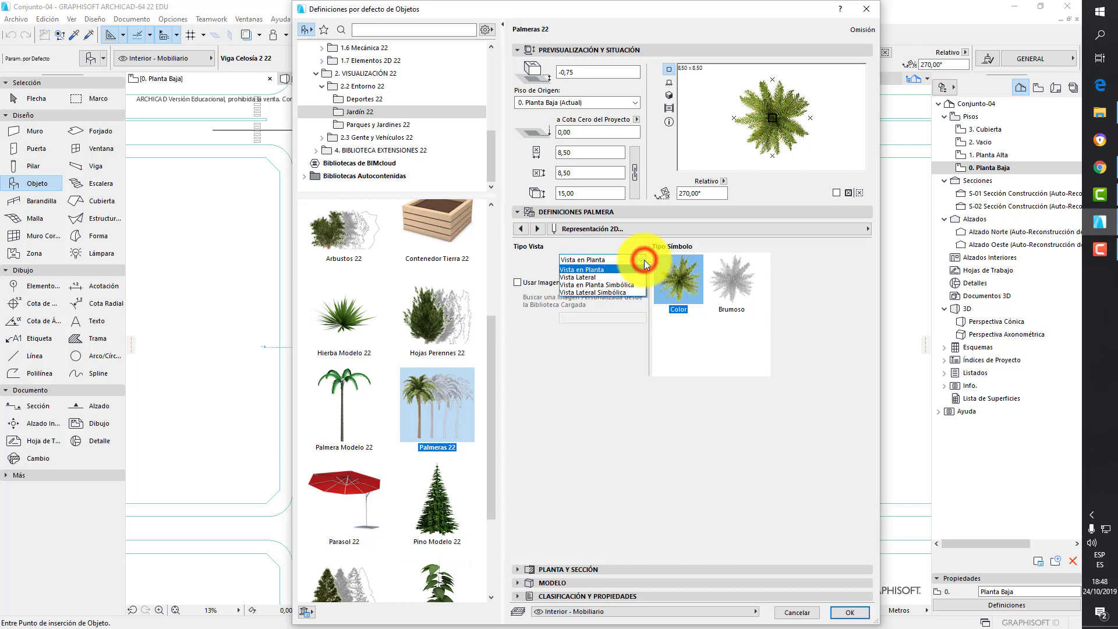
{"action": "left_click", "coordinate": [619, 284]}
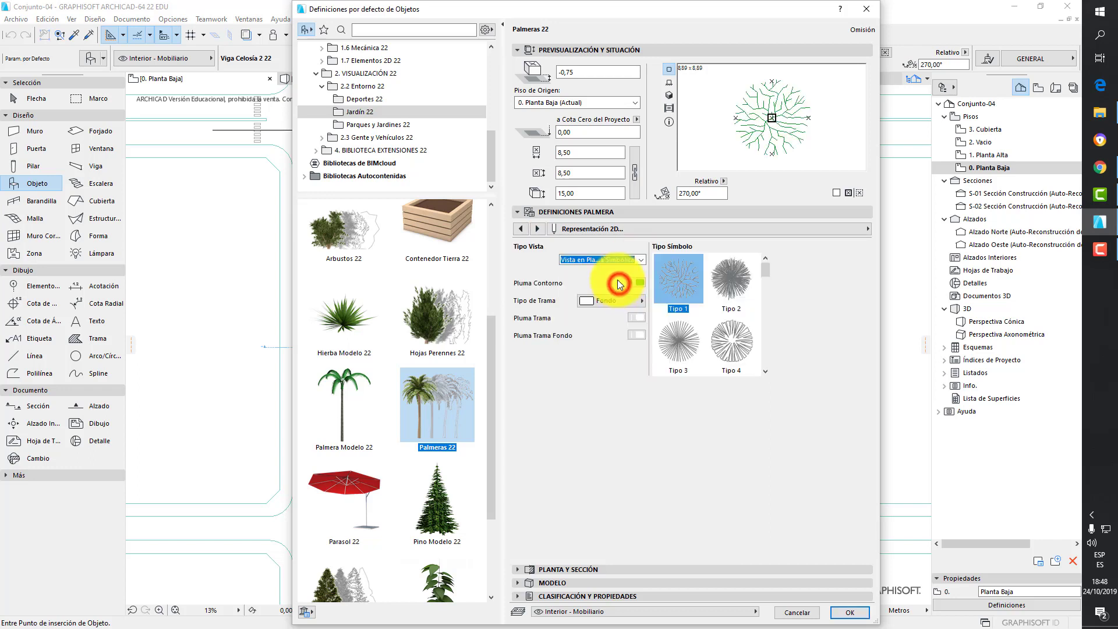
{"action": "scroll", "coordinate": [733, 295], "scroll_direction": "down", "scroll_amount": 1}
{"action": "scroll", "coordinate": [733, 295], "scroll_direction": "down", "scroll_amount": 10}
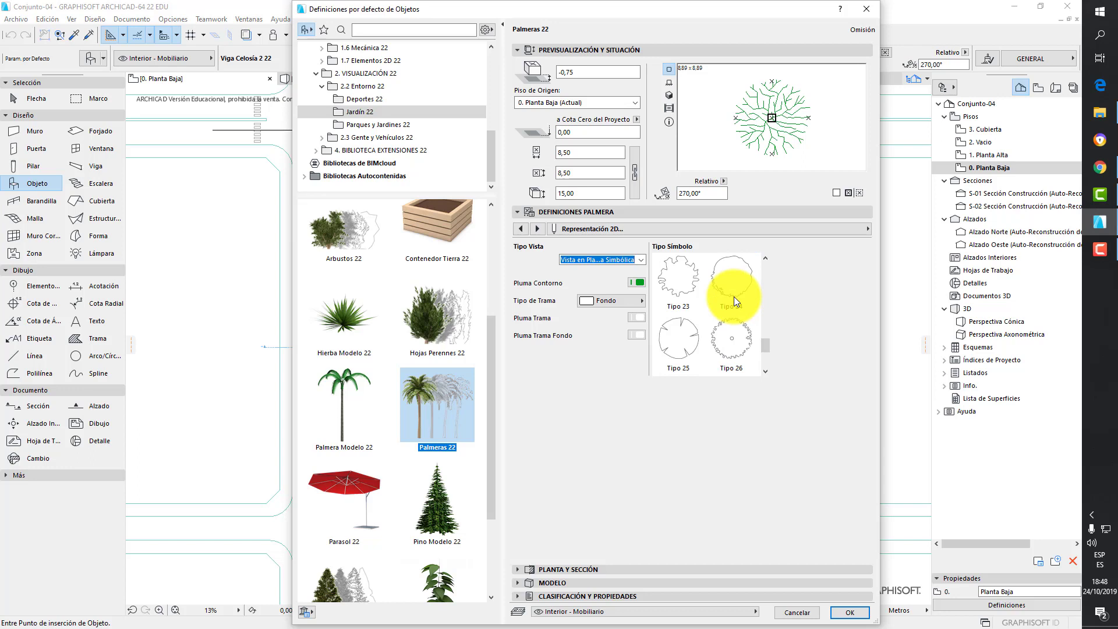
{"action": "left_click", "coordinate": [679, 339]}
{"action": "left_click", "coordinate": [537, 228]}
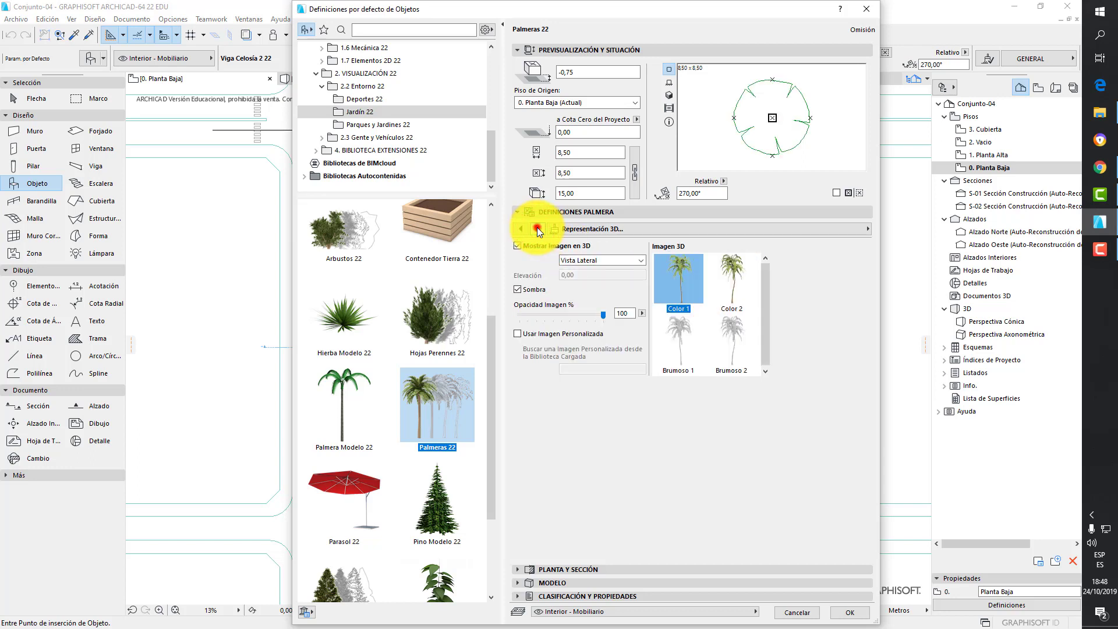
{"action": "left_click", "coordinate": [537, 228]}
{"action": "left_click", "coordinate": [536, 228]}
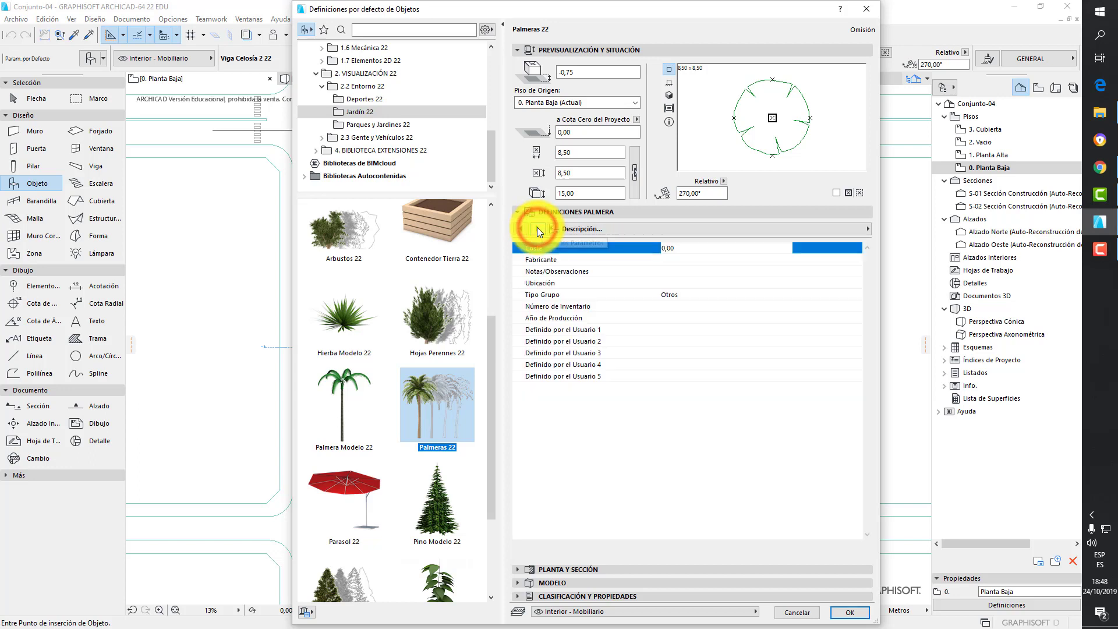
{"action": "left_click", "coordinate": [536, 228]}
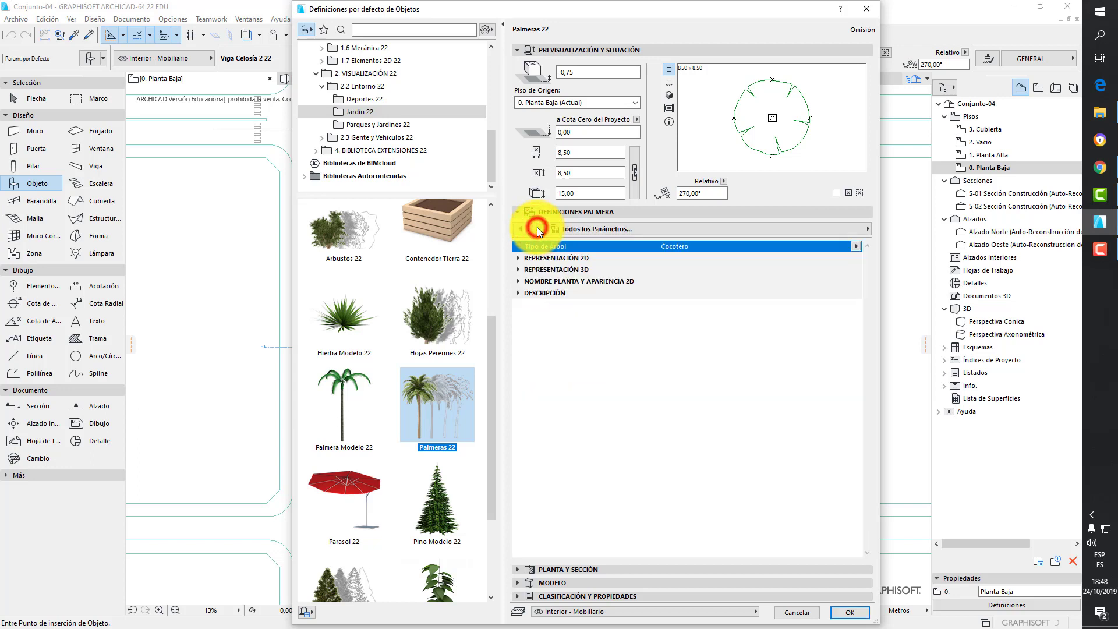
{"action": "left_click", "coordinate": [849, 618]}
Place a palm at the centre of the northernmost planter square in the row west of the upper building
{"action": "scroll", "coordinate": [364, 203], "scroll_direction": "up", "scroll_amount": 4}
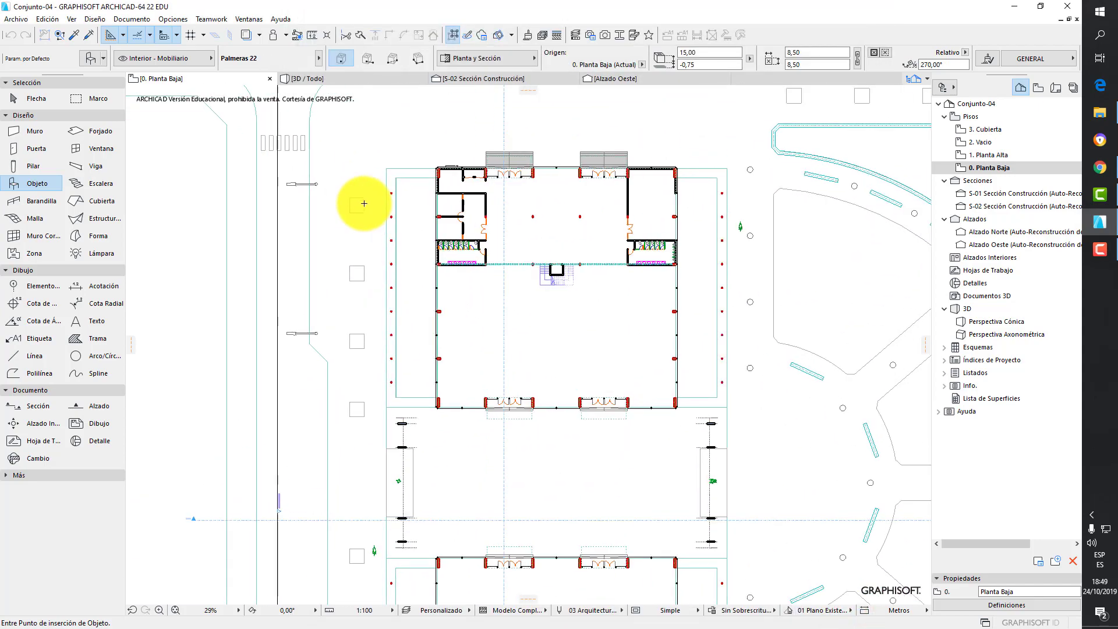
{"action": "scroll", "coordinate": [438, 267], "scroll_direction": "up", "scroll_amount": 3}
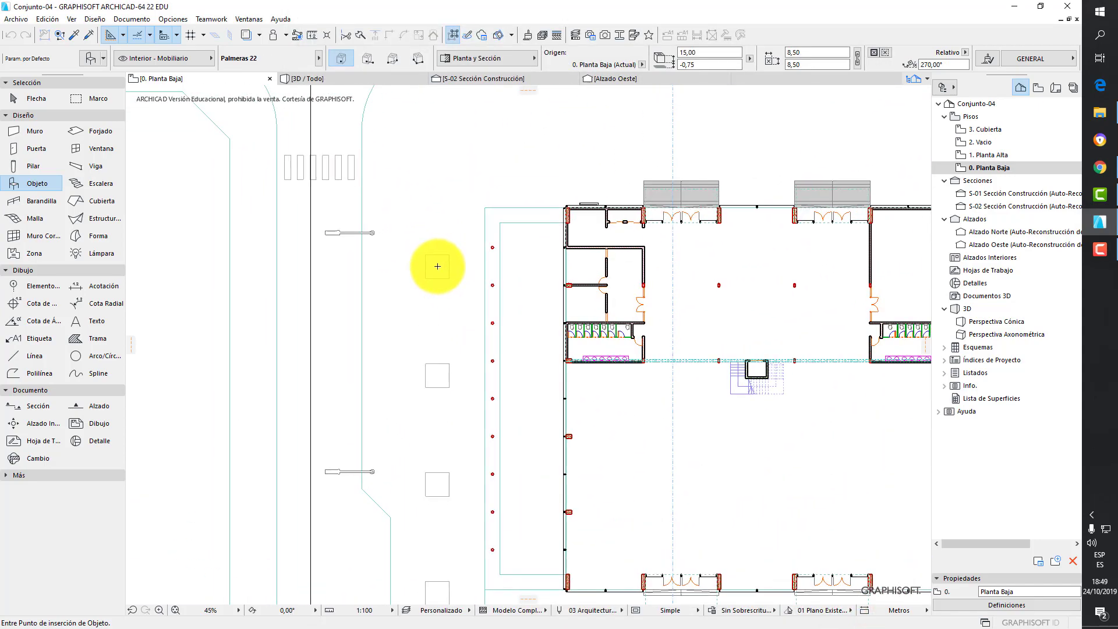
{"action": "left_click", "coordinate": [437, 266]}
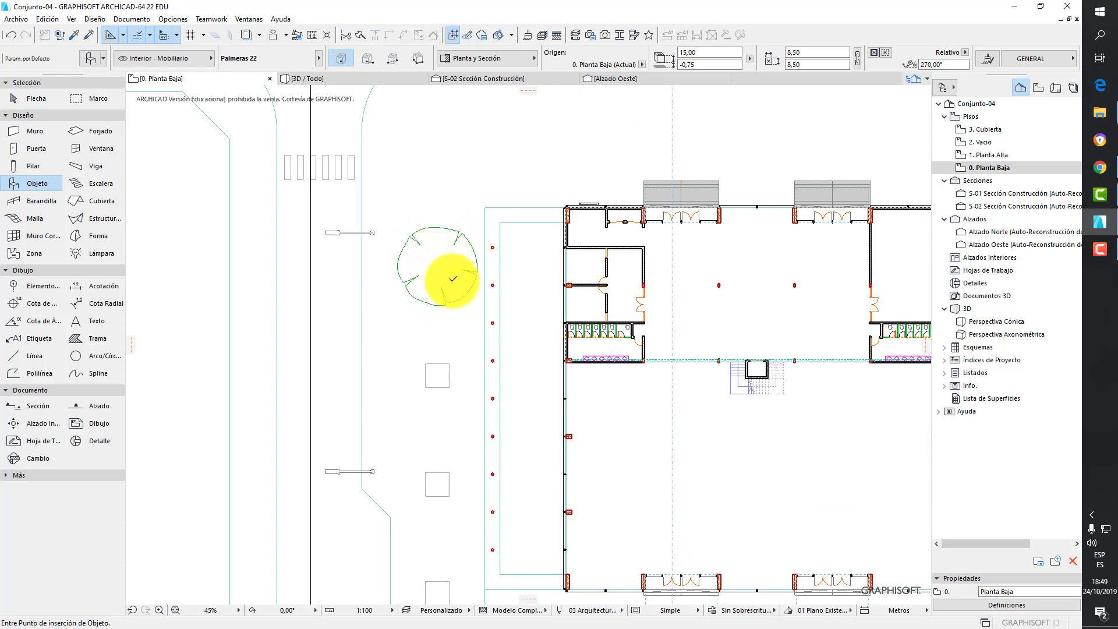
Give the placed palm's 2D symbol the Fondo fill type with a transparent fill background pen, and deselect it
{"action": "left_click", "coordinate": [32, 97]}
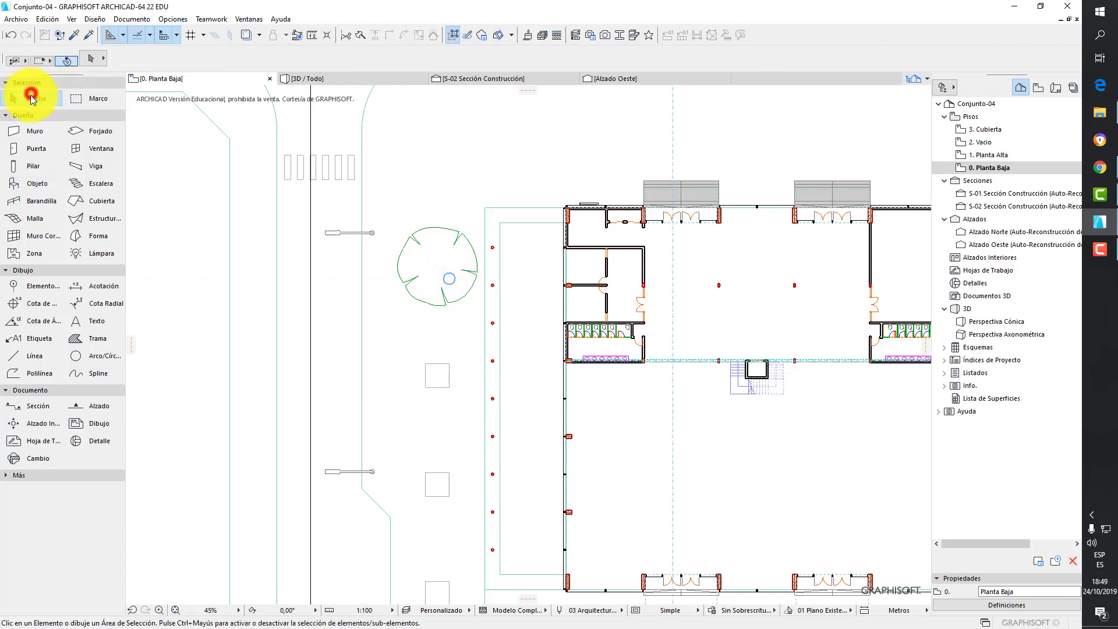
{"action": "left_click", "coordinate": [460, 236]}
{"action": "left_click", "coordinate": [88, 58]}
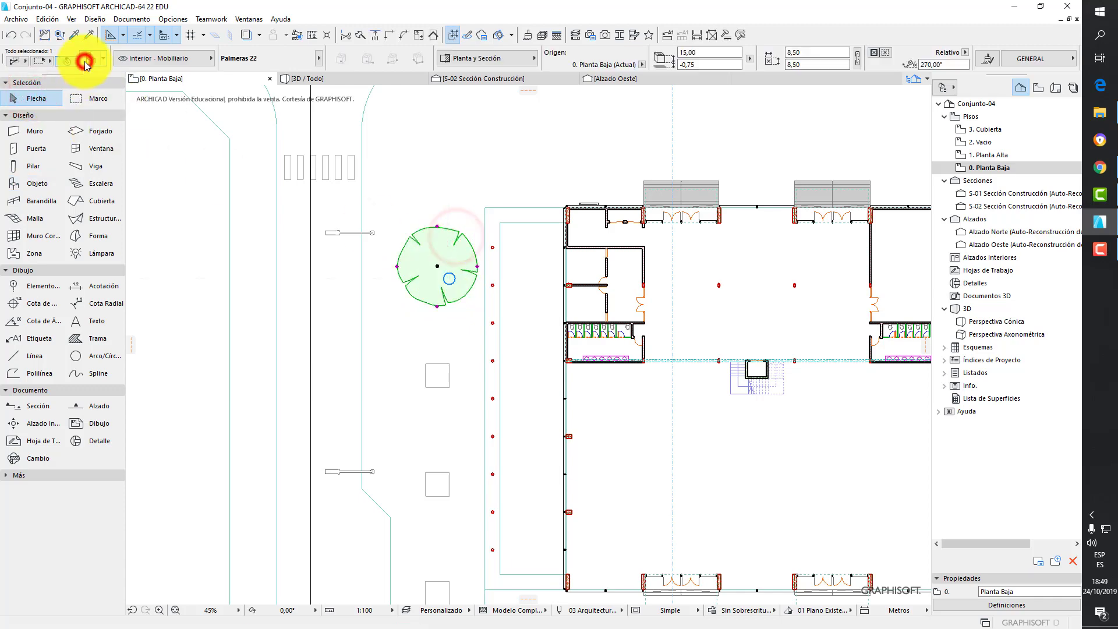
{"action": "left_click", "coordinate": [521, 229]}
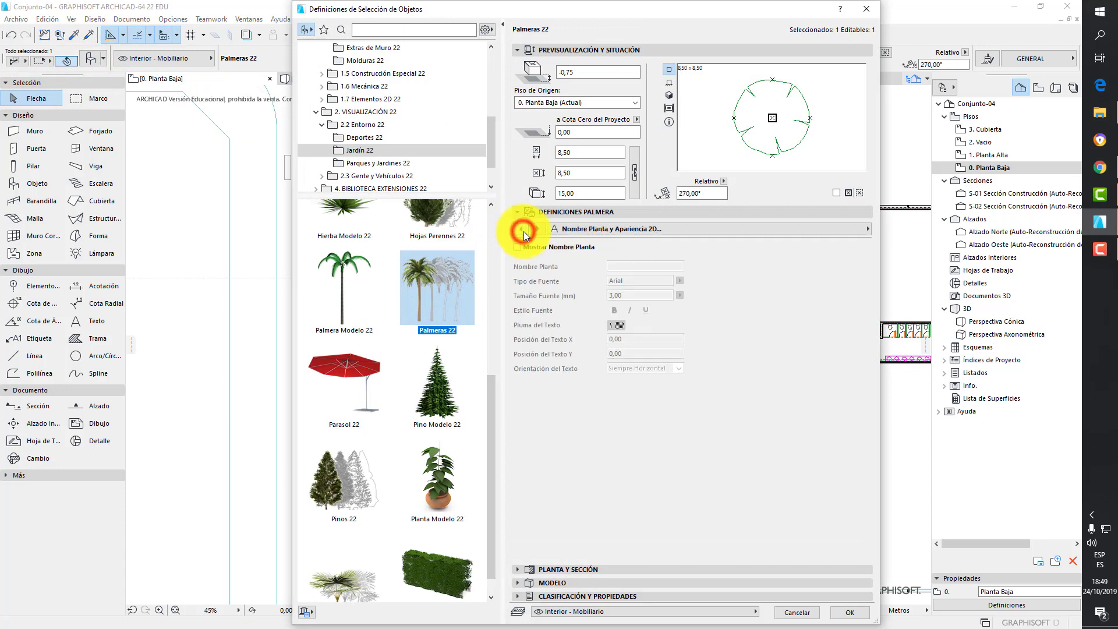
{"action": "left_click", "coordinate": [521, 228]}
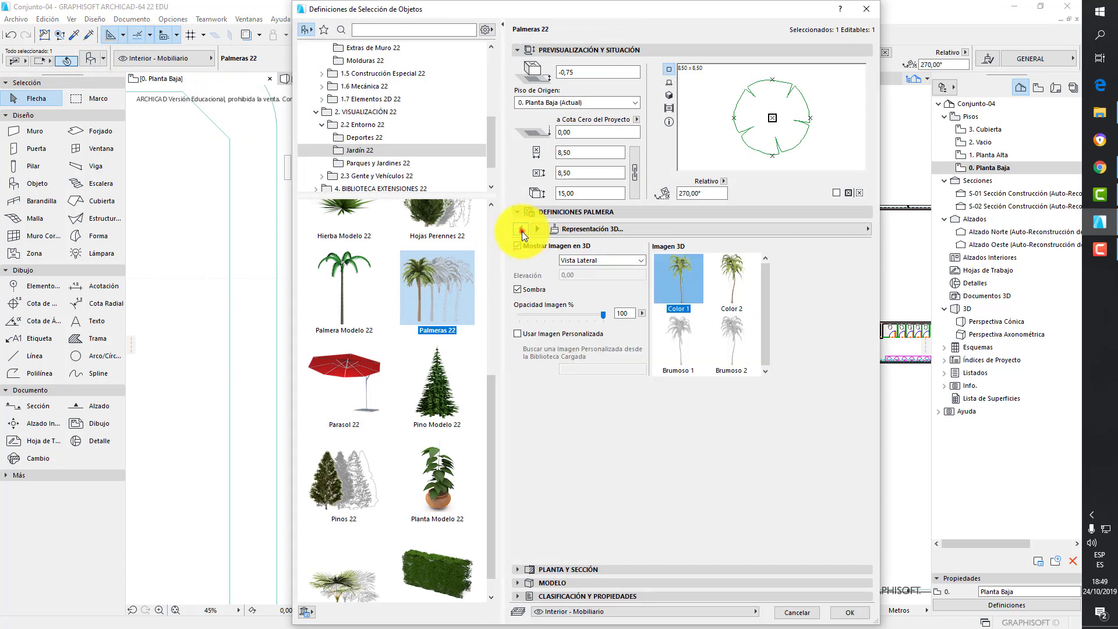
{"action": "left_click", "coordinate": [521, 229]}
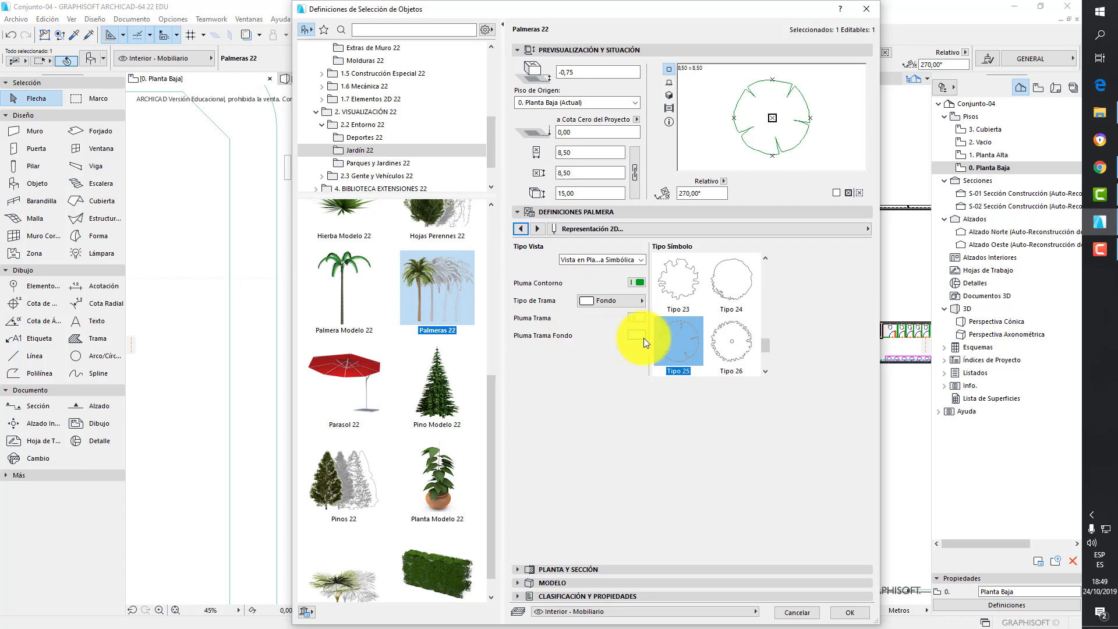
{"action": "left_click", "coordinate": [607, 302]}
{"action": "left_click", "coordinate": [607, 302]}
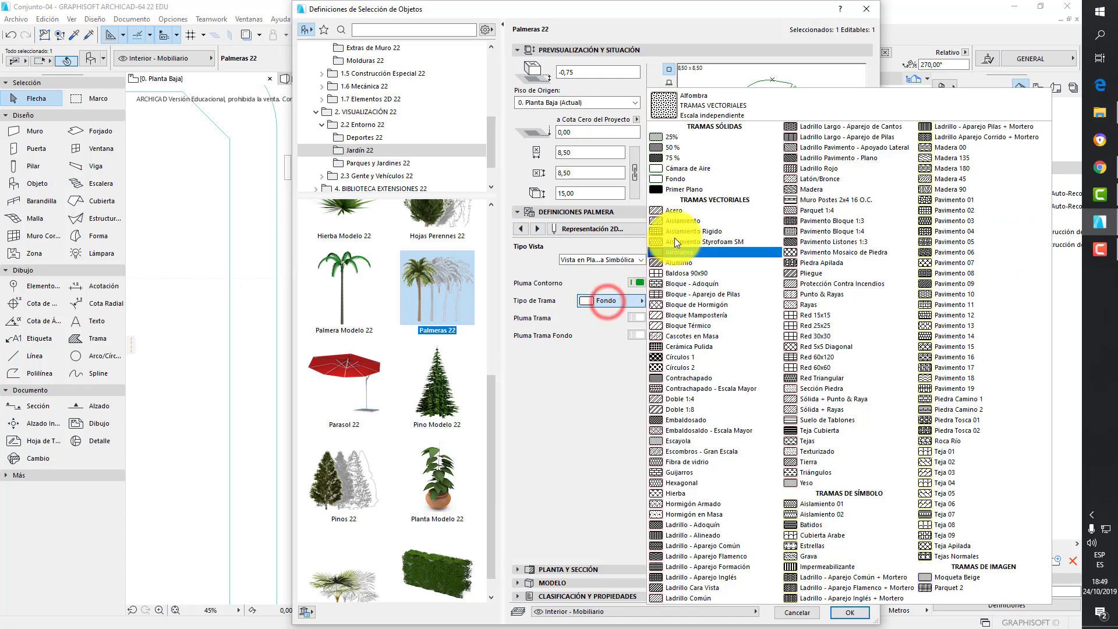
{"action": "left_click", "coordinate": [680, 179]}
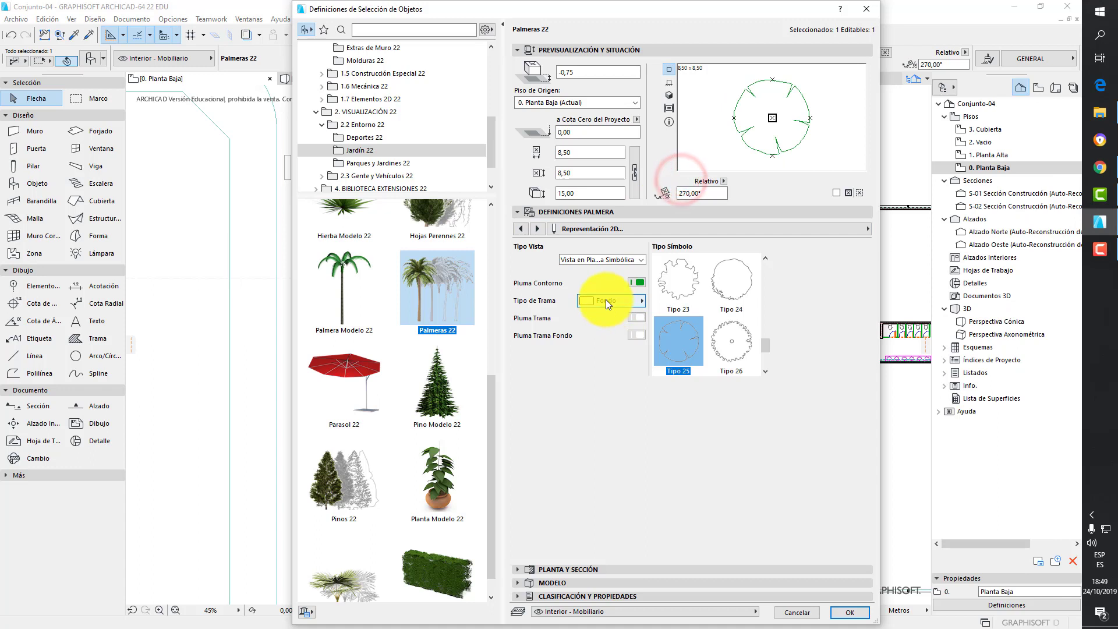
{"action": "left_click", "coordinate": [638, 334]}
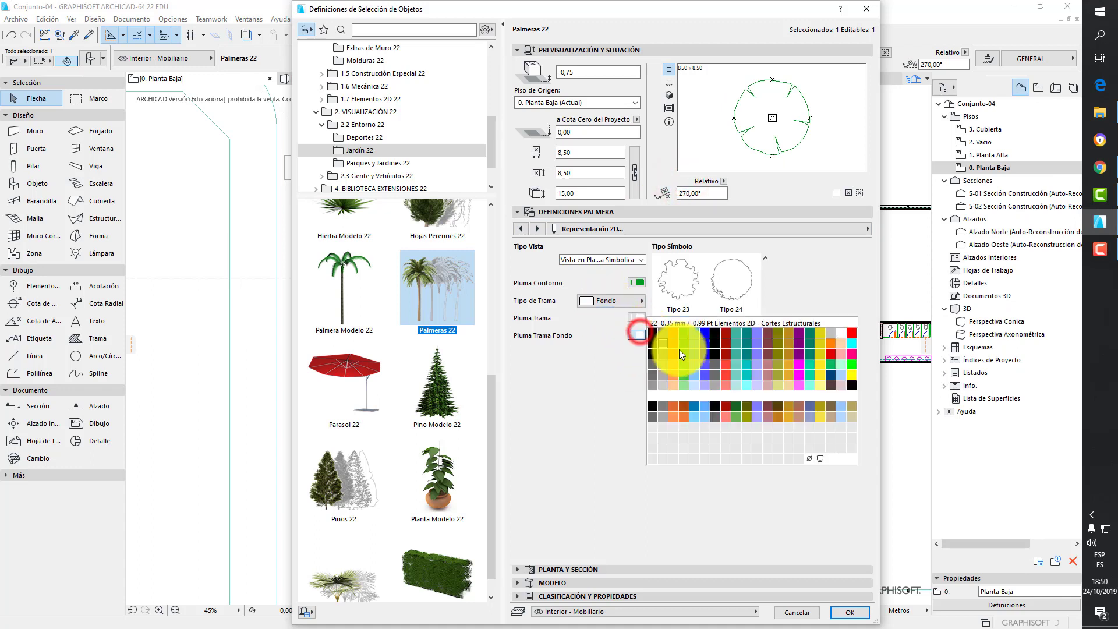
{"action": "left_click", "coordinate": [808, 459]}
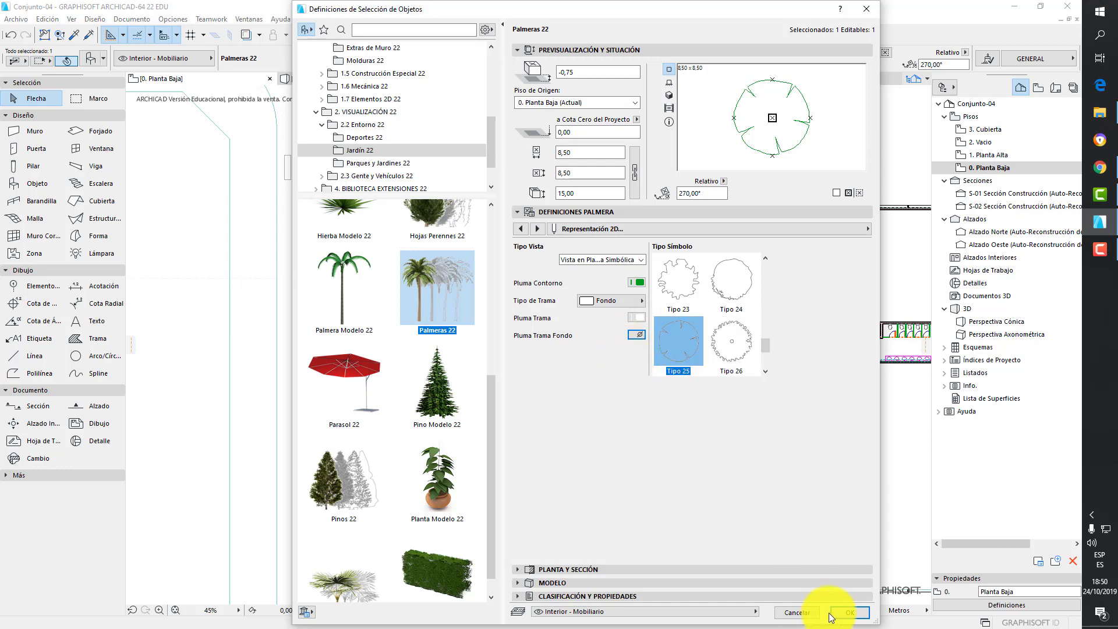
{"action": "left_click", "coordinate": [850, 612]}
{"action": "left_click", "coordinate": [400, 207]}
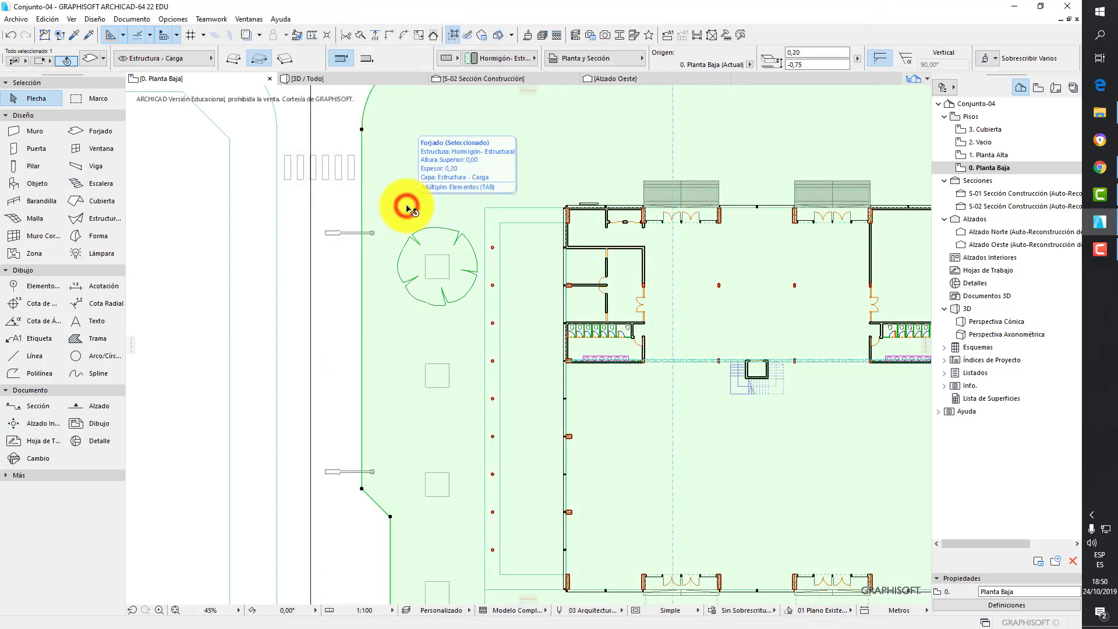
{"action": "left_click", "coordinate": [351, 215]}
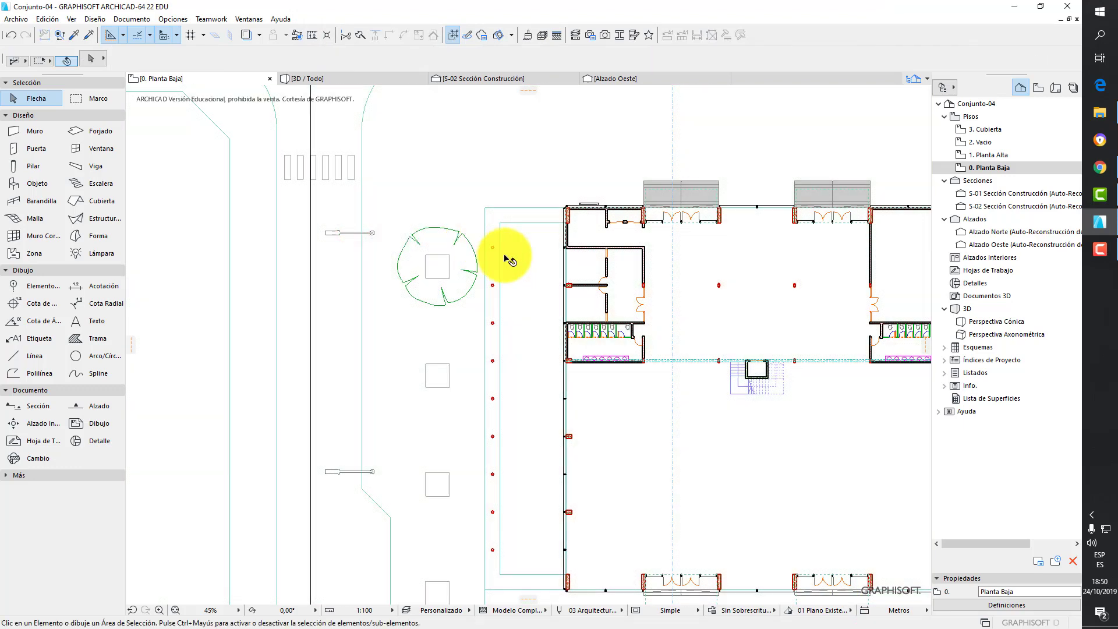
Give the placed palm's 2D symbol the 50 % fill type with a light grey fill pen, and deselect it
{"action": "left_click", "coordinate": [460, 251]}
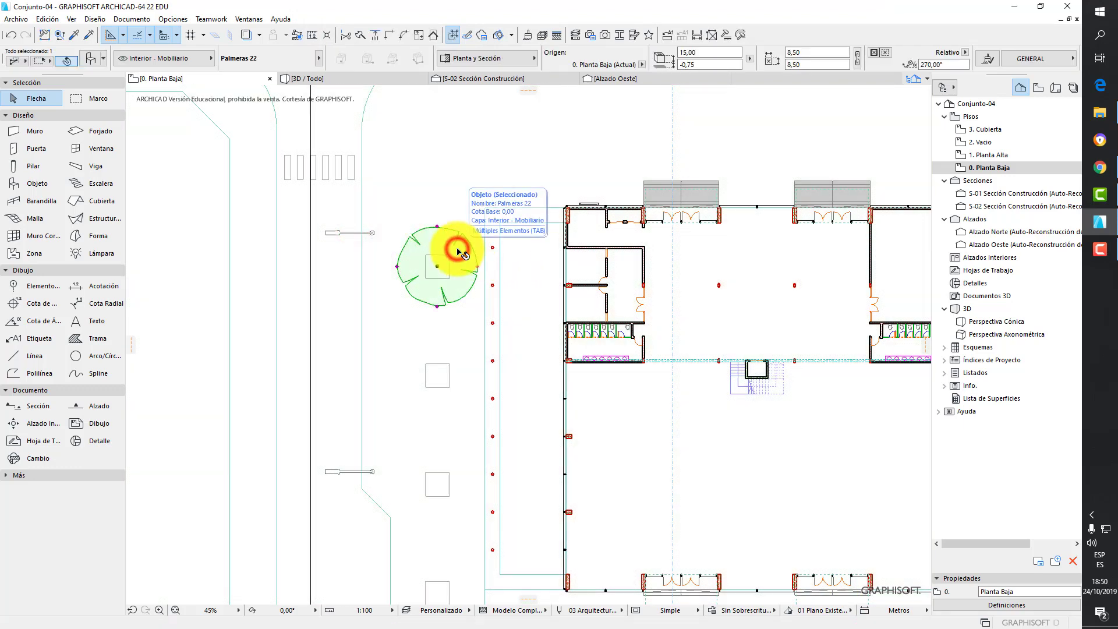
{"action": "left_click", "coordinate": [88, 59]}
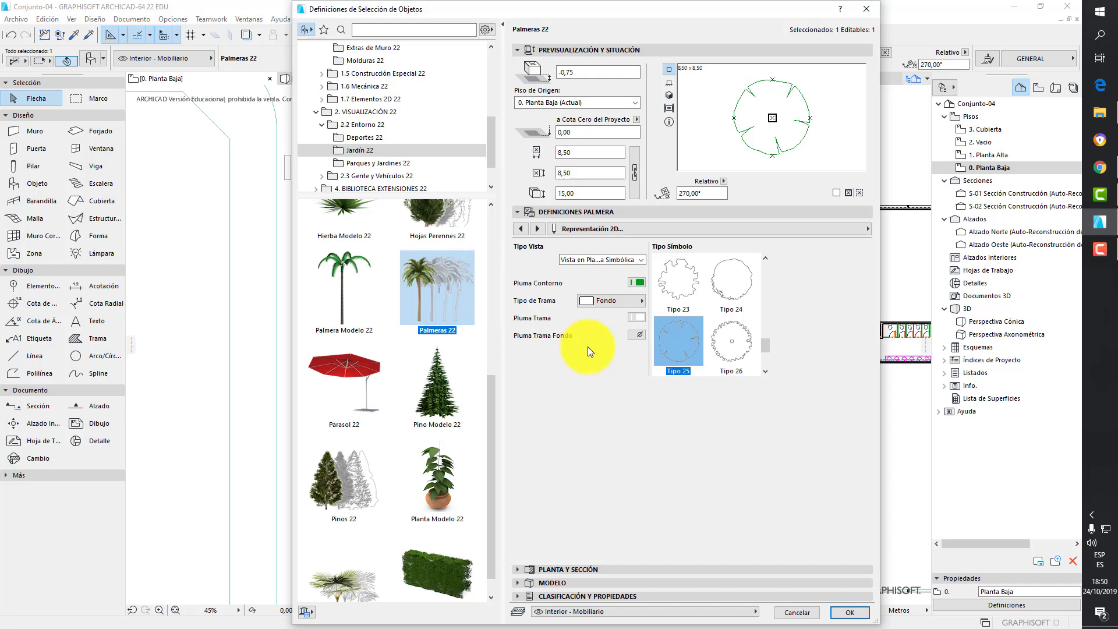
{"action": "left_click", "coordinate": [609, 299]}
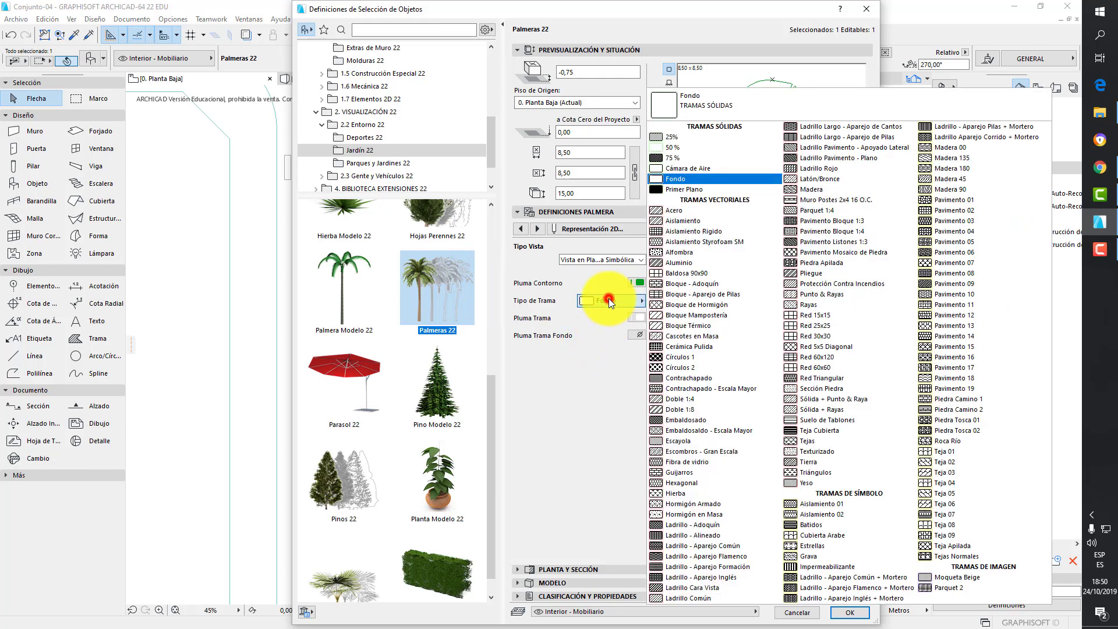
{"action": "left_click", "coordinate": [690, 148]}
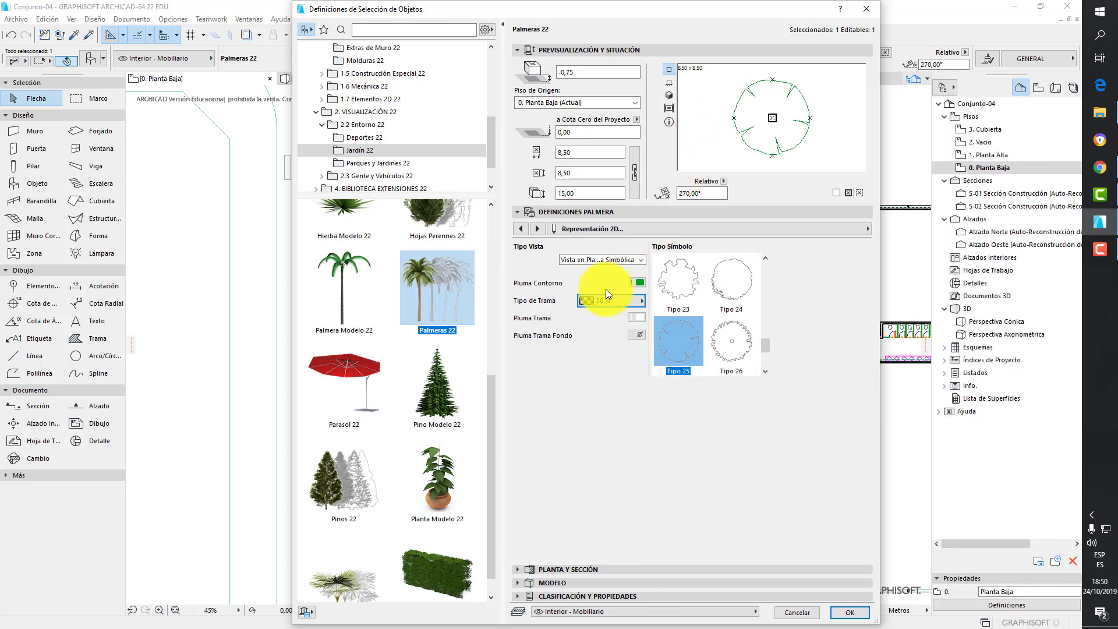
{"action": "left_click", "coordinate": [636, 318]}
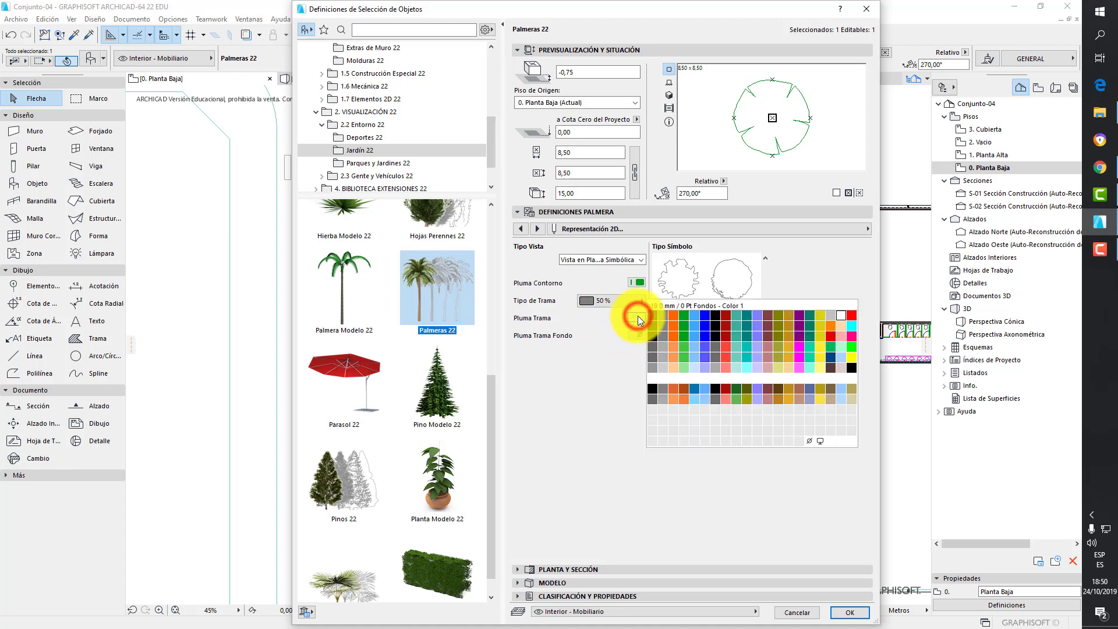
{"action": "left_click", "coordinate": [664, 365]}
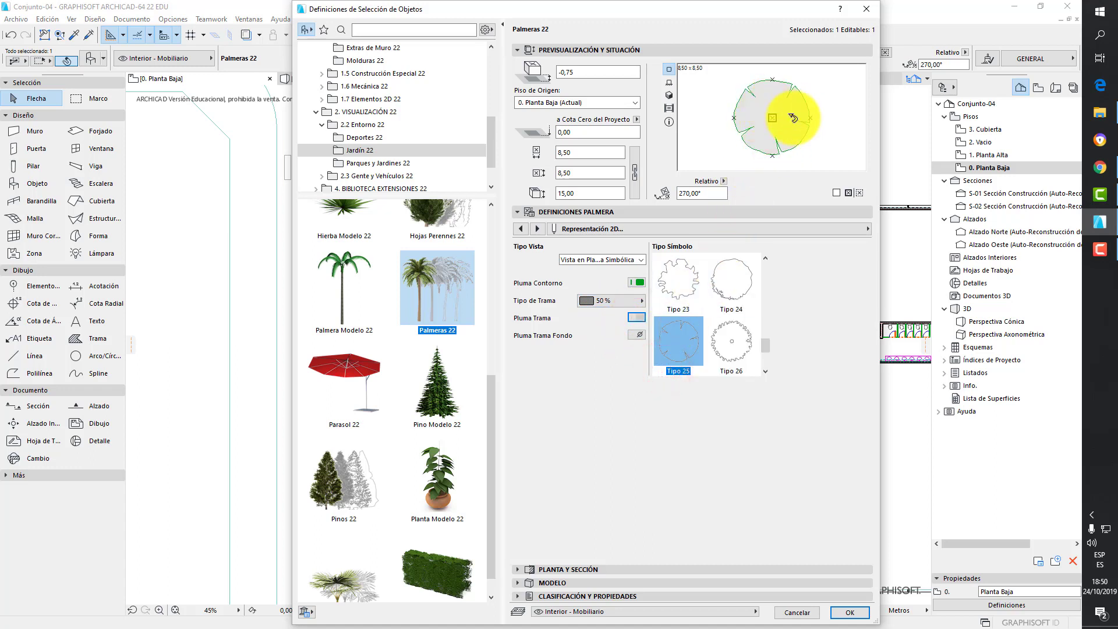
{"action": "left_click", "coordinate": [847, 612]}
{"action": "left_click", "coordinate": [380, 294]}
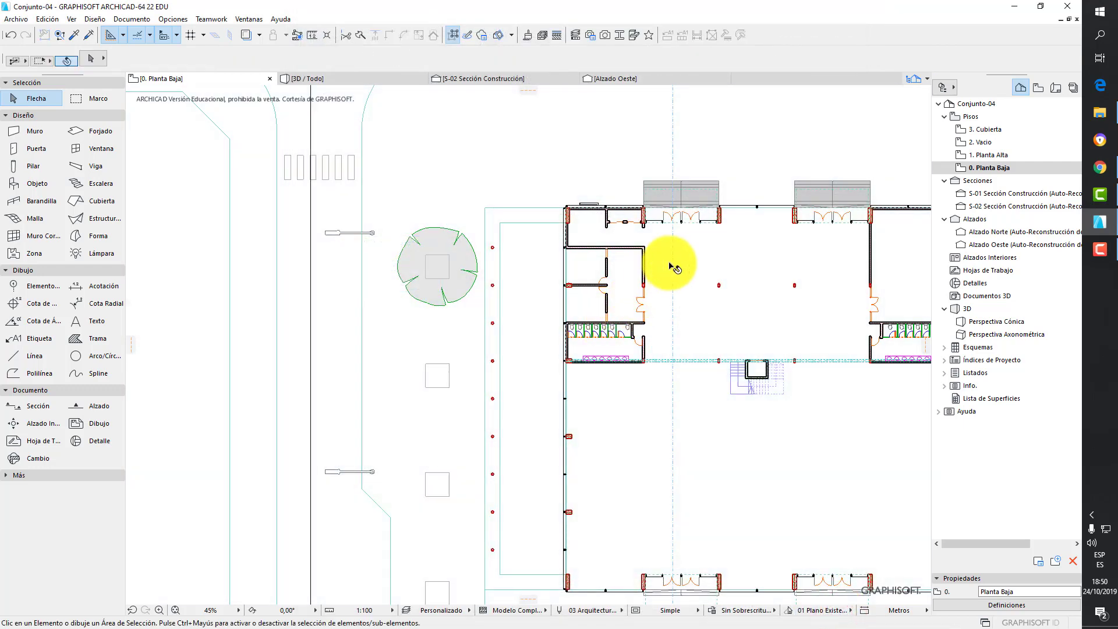
Set the contour pen of the palm's 2D symbol to grey and accept the object settings
{"action": "left_click", "coordinate": [467, 249]}
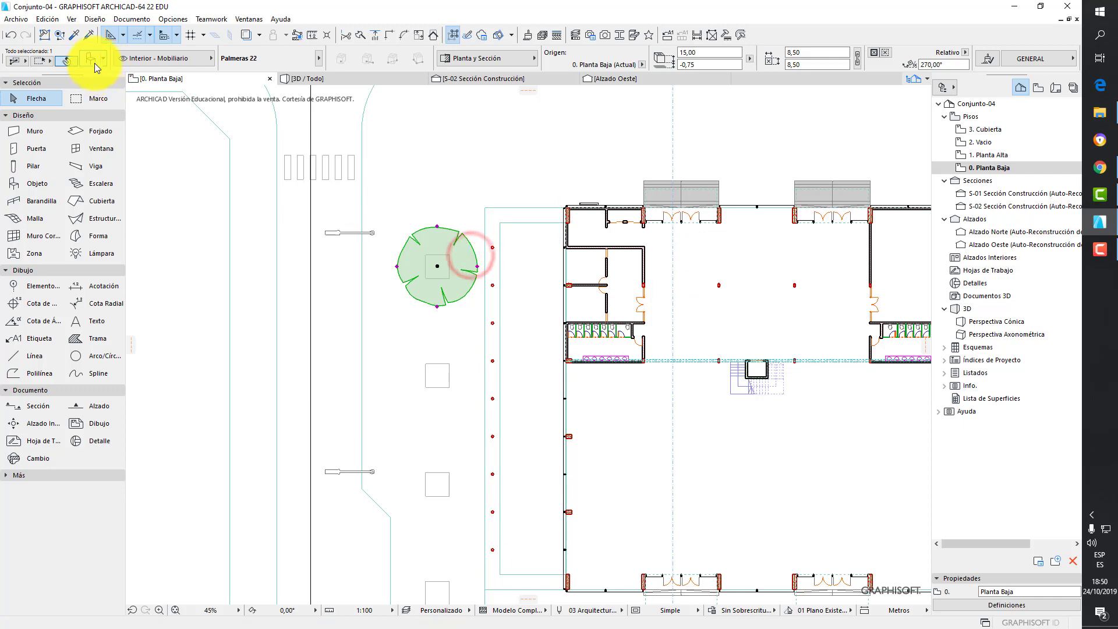
{"action": "left_click", "coordinate": [92, 60]}
{"action": "left_click", "coordinate": [638, 283]}
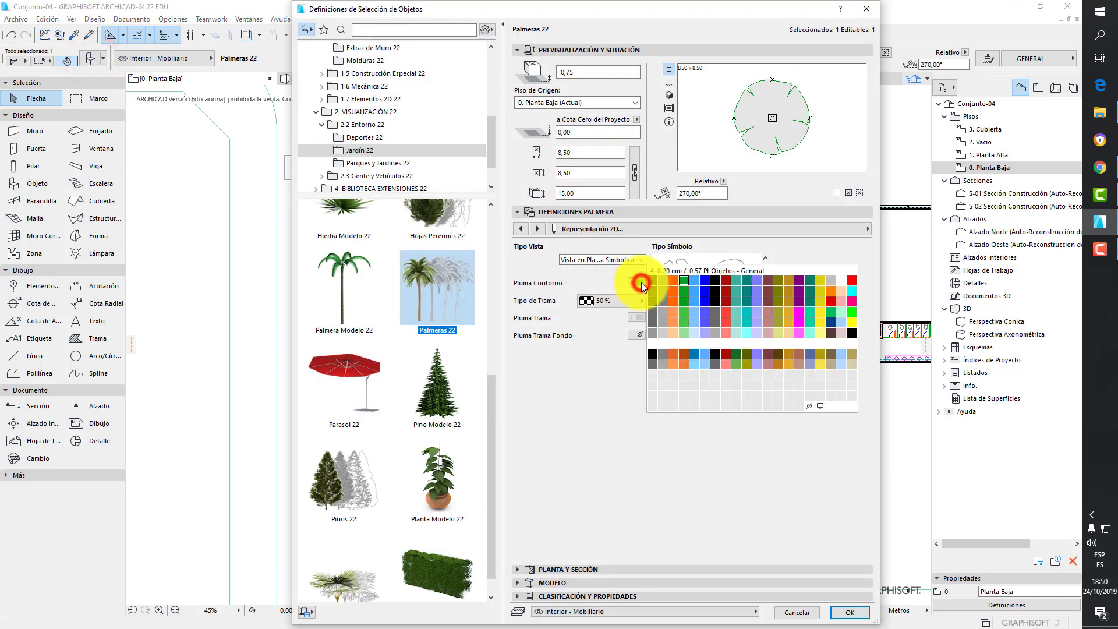
{"action": "left_click", "coordinate": [654, 309]}
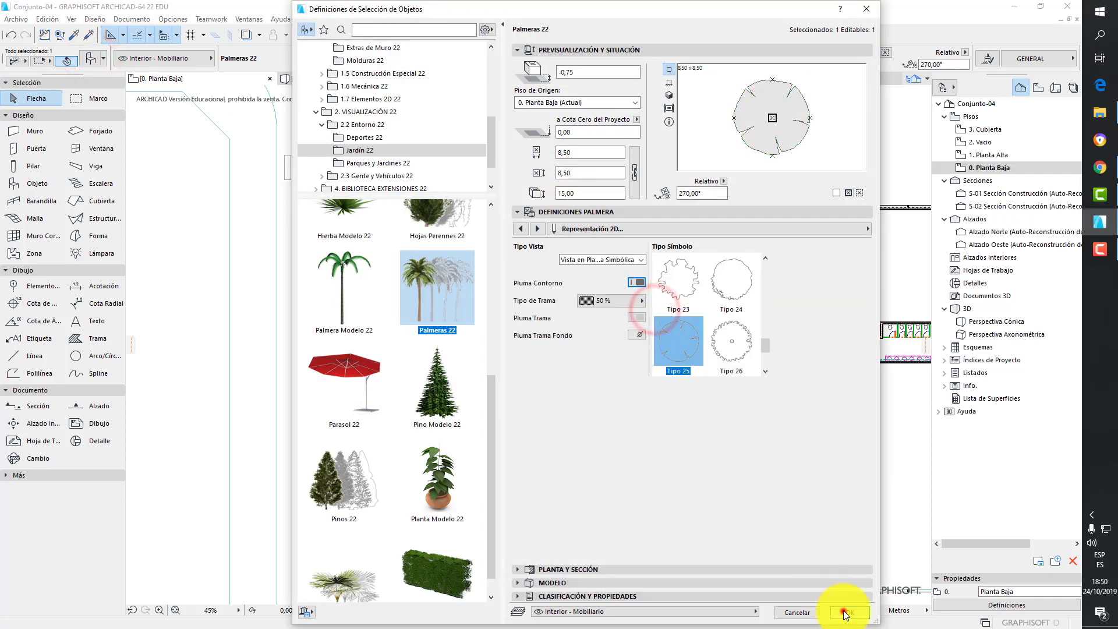
{"action": "left_click", "coordinate": [845, 611]}
In the 3D perspective, re-accept the palm's object settings so that it turns to face the current viewpoint, and deselect it
{"action": "left_click", "coordinate": [375, 76]}
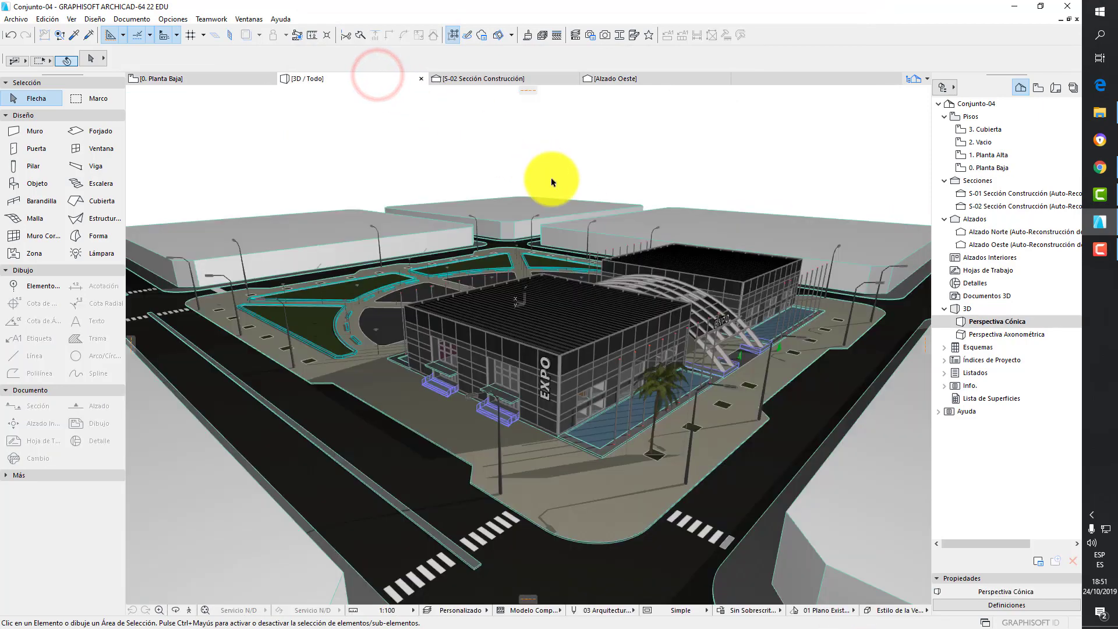
{"action": "scroll", "coordinate": [645, 407], "scroll_direction": "up", "scroll_amount": 3}
{"action": "middle_click_drag", "start_coordinate": [642, 409], "coordinate": [679, 325], "text": "shift"}
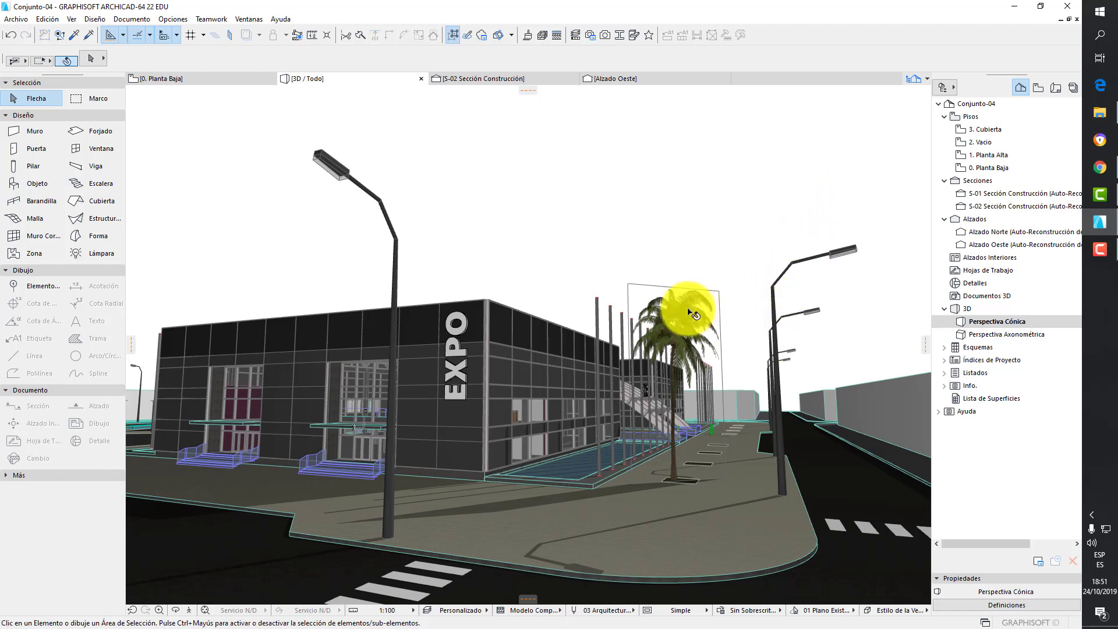
{"action": "left_click", "coordinate": [720, 304]}
{"action": "left_click", "coordinate": [87, 57]}
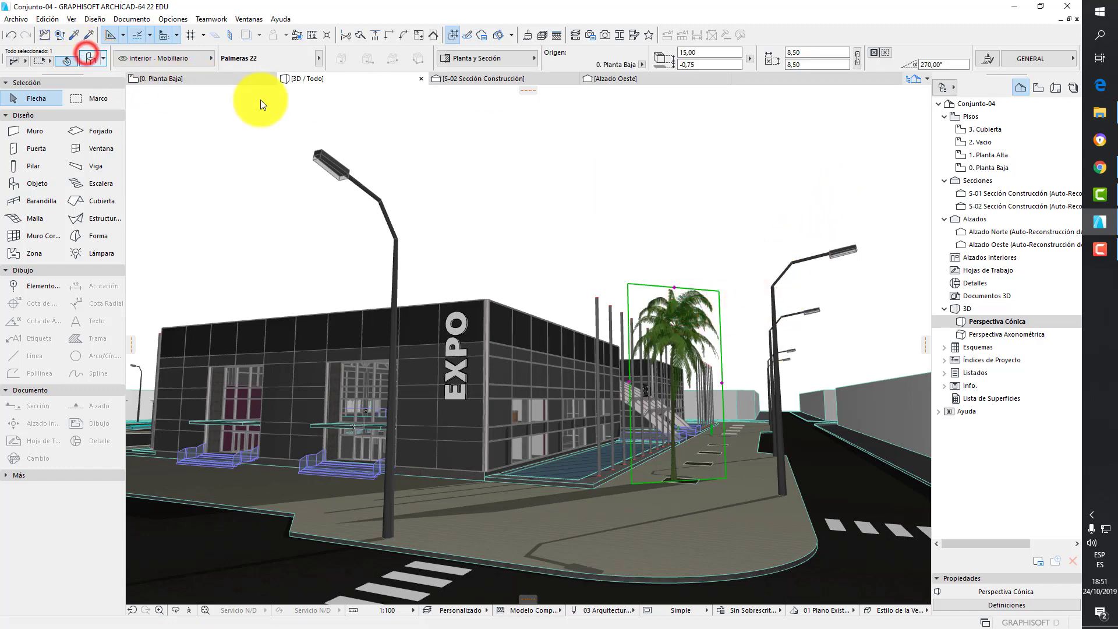
{"action": "left_click", "coordinate": [852, 612]}
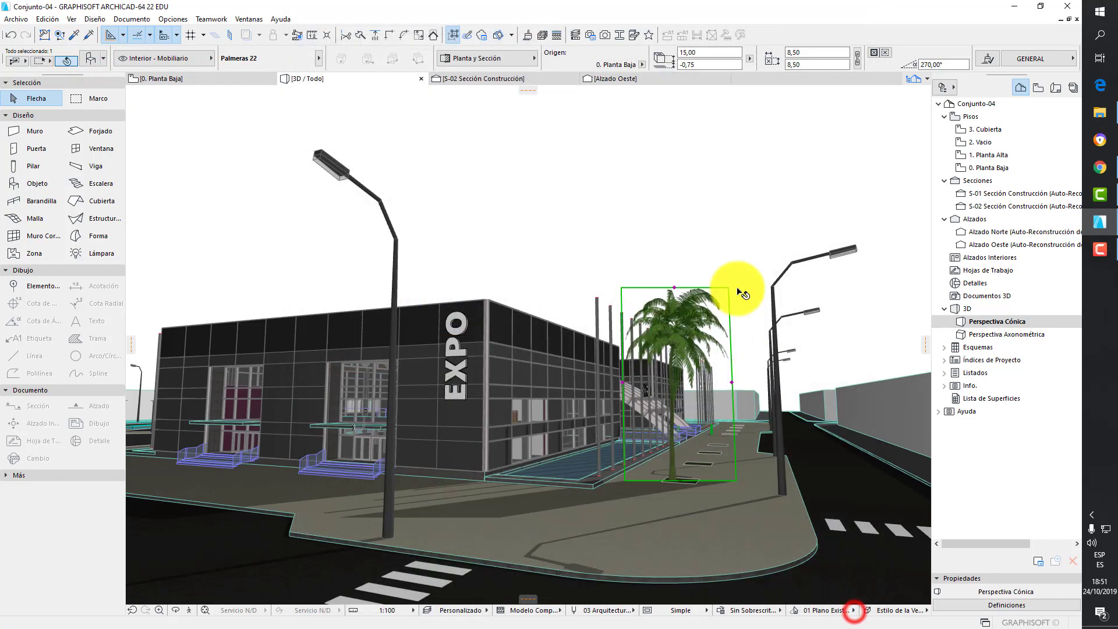
{"action": "left_click", "coordinate": [712, 230]}
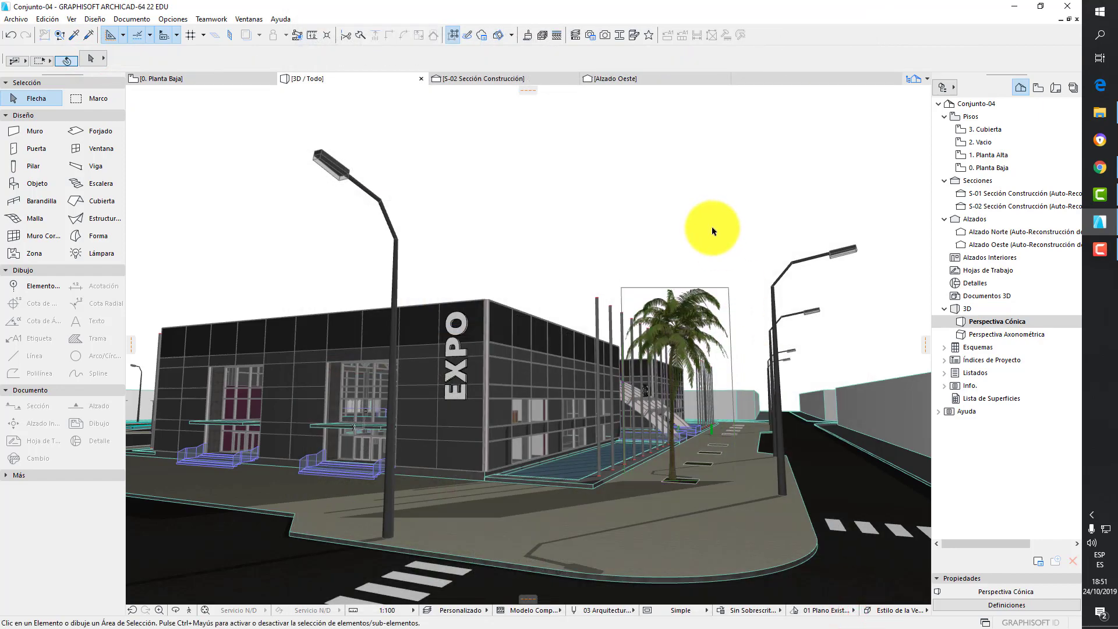
{"action": "middle_click_drag", "start_coordinate": [712, 231], "coordinate": [704, 274], "text": "shift"}
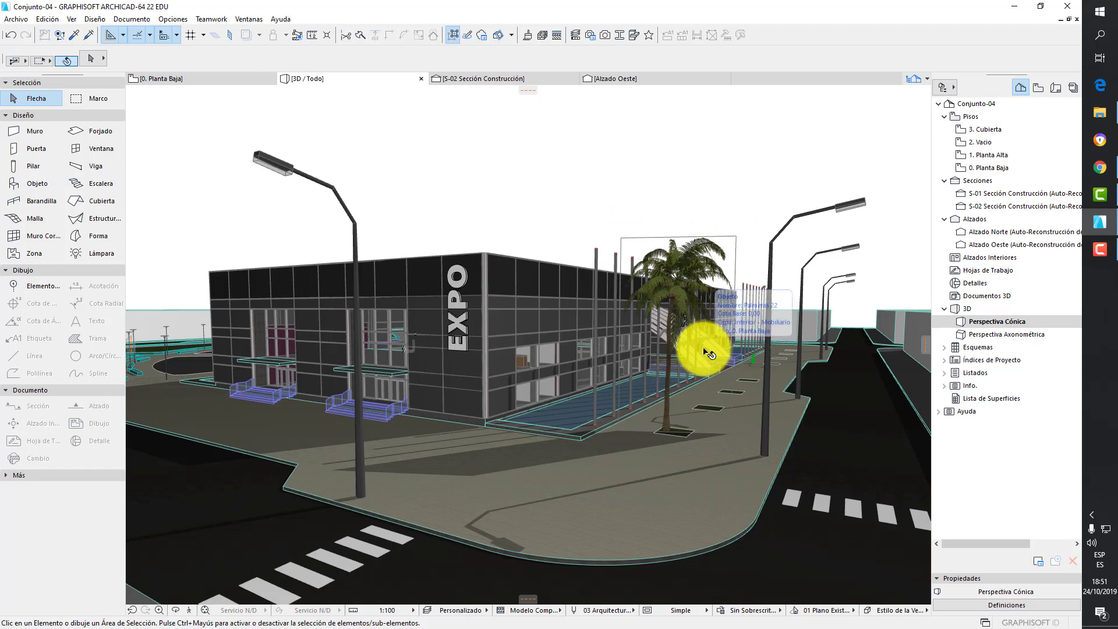
Turn off the display of contours in the 3D style Estilo de la Ventana 3D
{"action": "right_click", "coordinate": [382, 85]}
{"action": "left_click", "coordinate": [422, 149]}
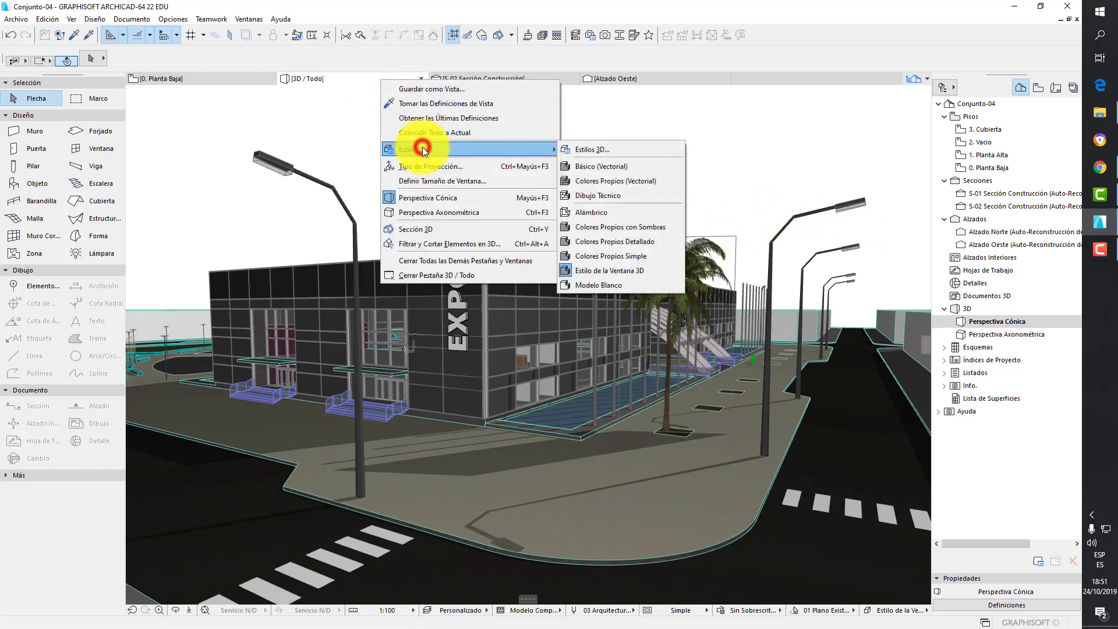
{"action": "left_click", "coordinate": [584, 148]}
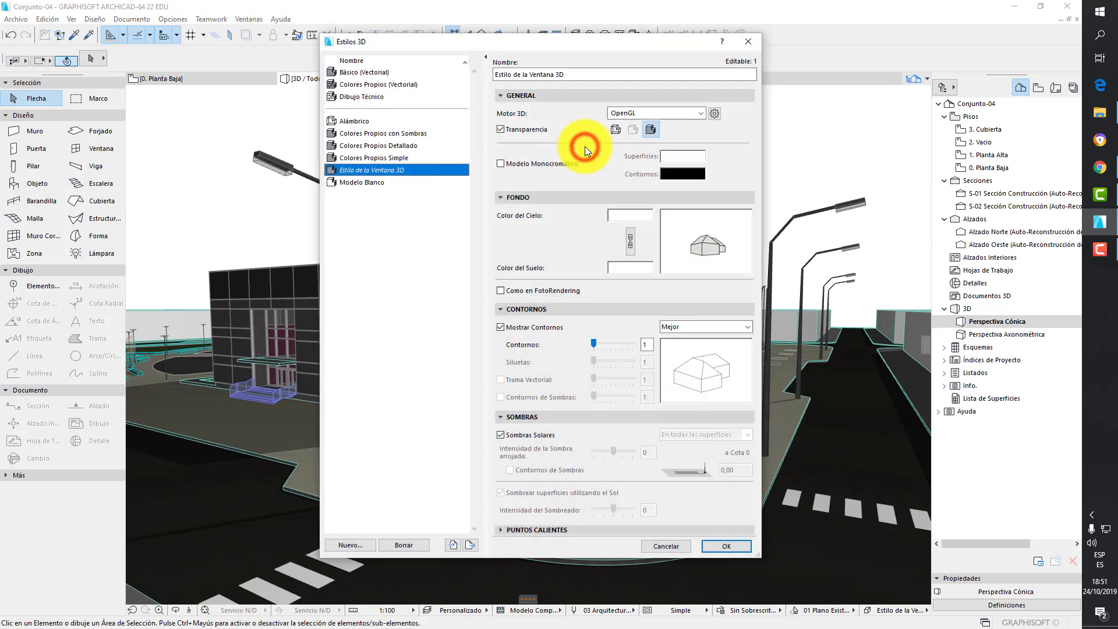
{"action": "left_click", "coordinate": [514, 331]}
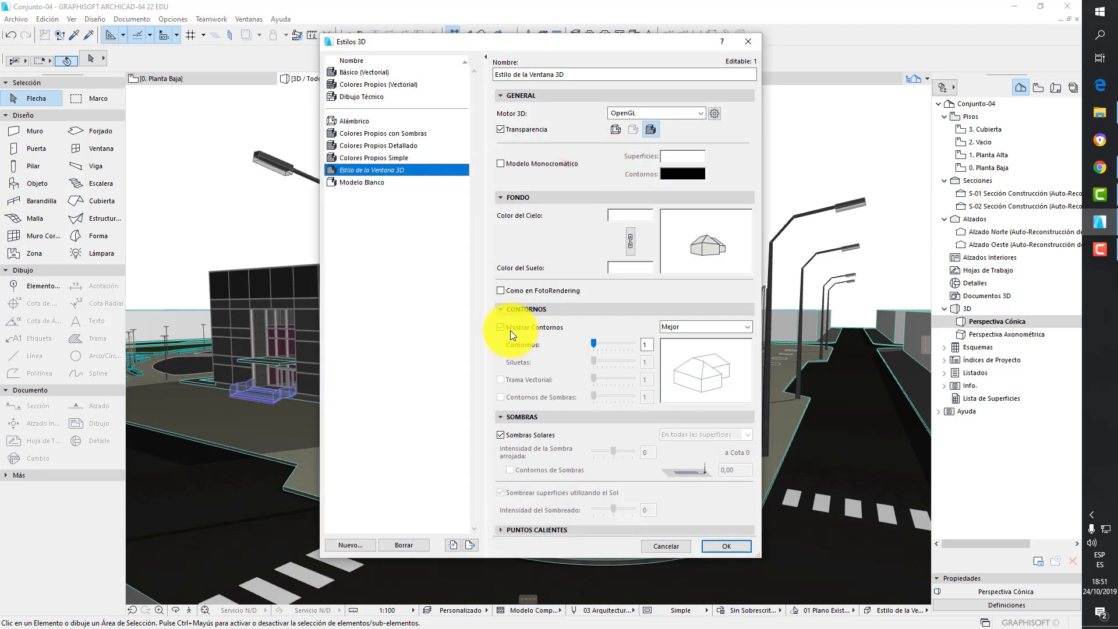
{"action": "left_click", "coordinate": [725, 546]}
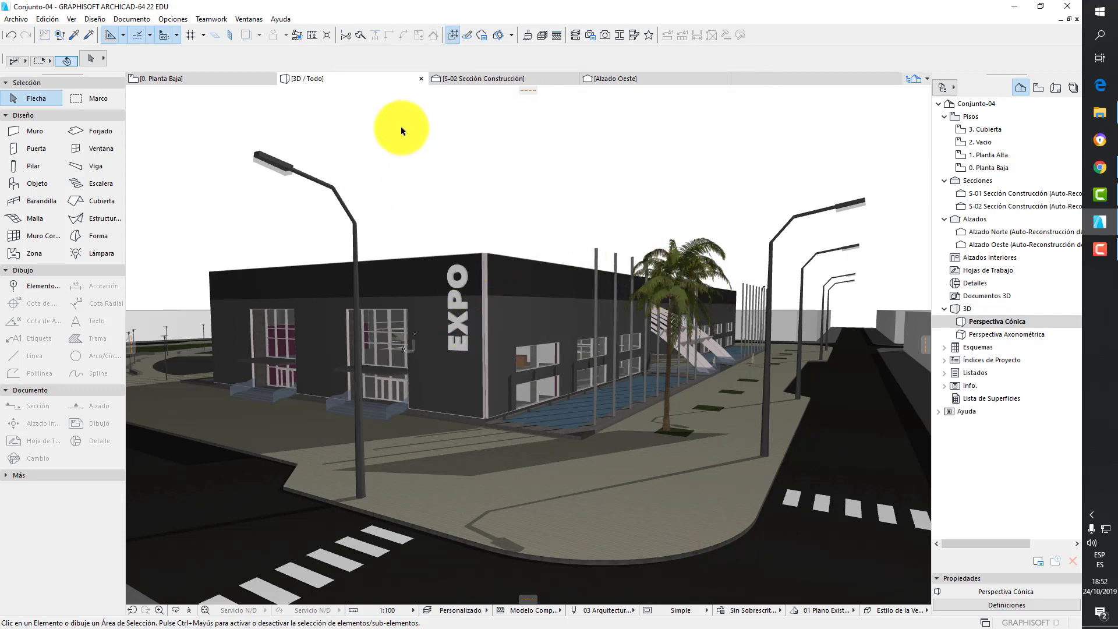
Turn the display of contours back on in the 3D style Estilo de la Ventana 3D
{"action": "right_click", "coordinate": [368, 78]}
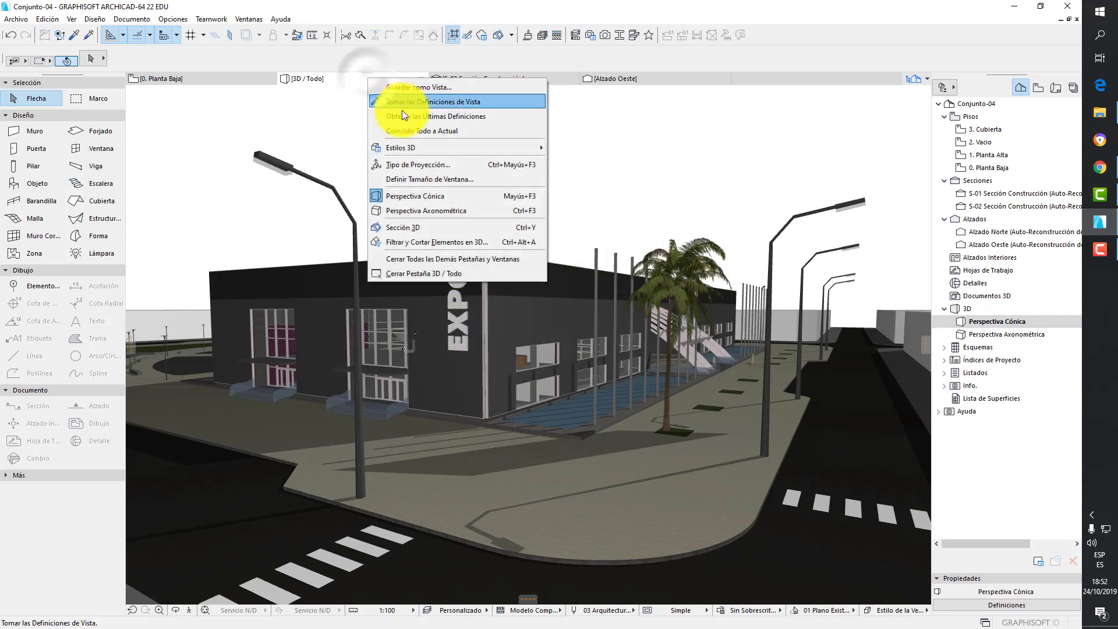
{"action": "left_click", "coordinate": [414, 147]}
{"action": "left_click", "coordinate": [596, 153]}
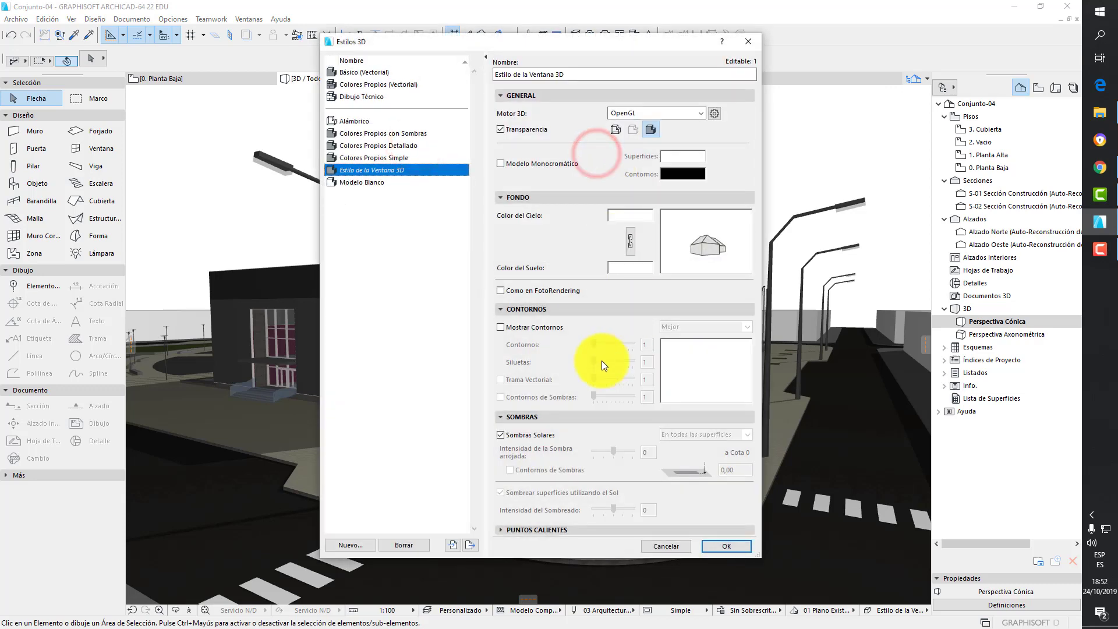
{"action": "left_click", "coordinate": [512, 327]}
{"action": "left_click", "coordinate": [724, 546]}
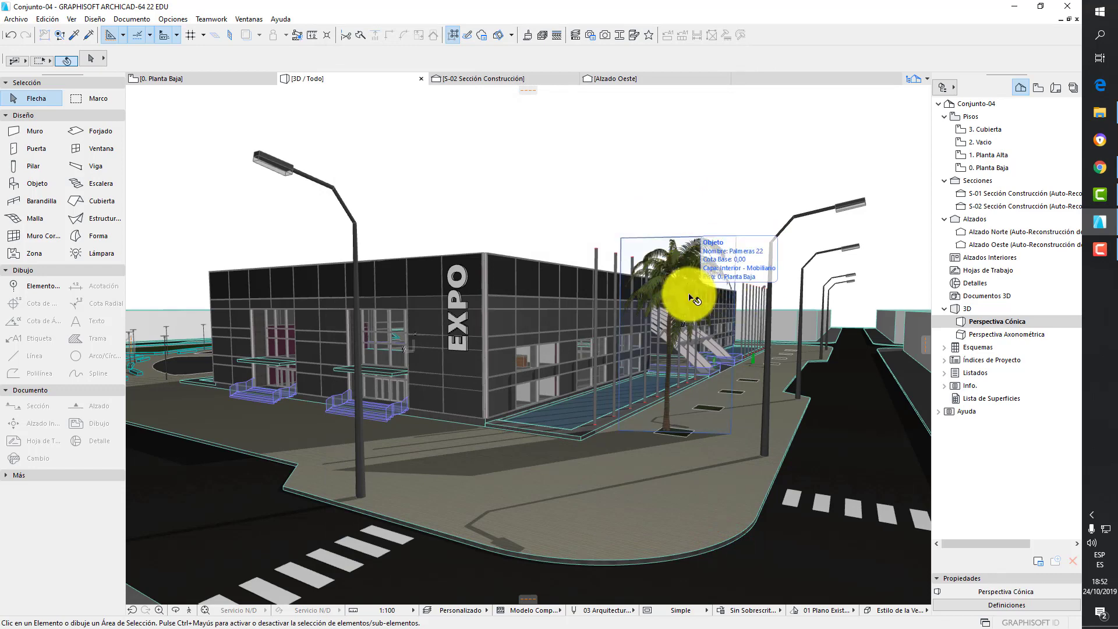
Open the west elevation Alzado Oeste and examine how the palm is drawn in front of the building
{"action": "middle_click_drag", "start_coordinate": [694, 297], "coordinate": [705, 280], "text": "shift"}
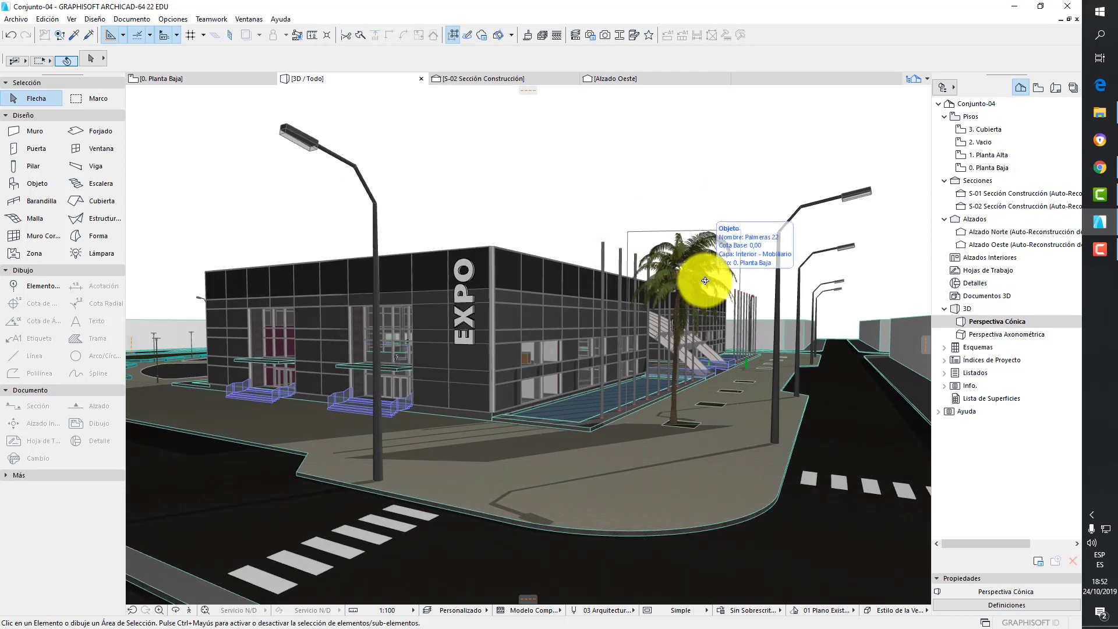
{"action": "double_click", "coordinate": [1002, 245]}
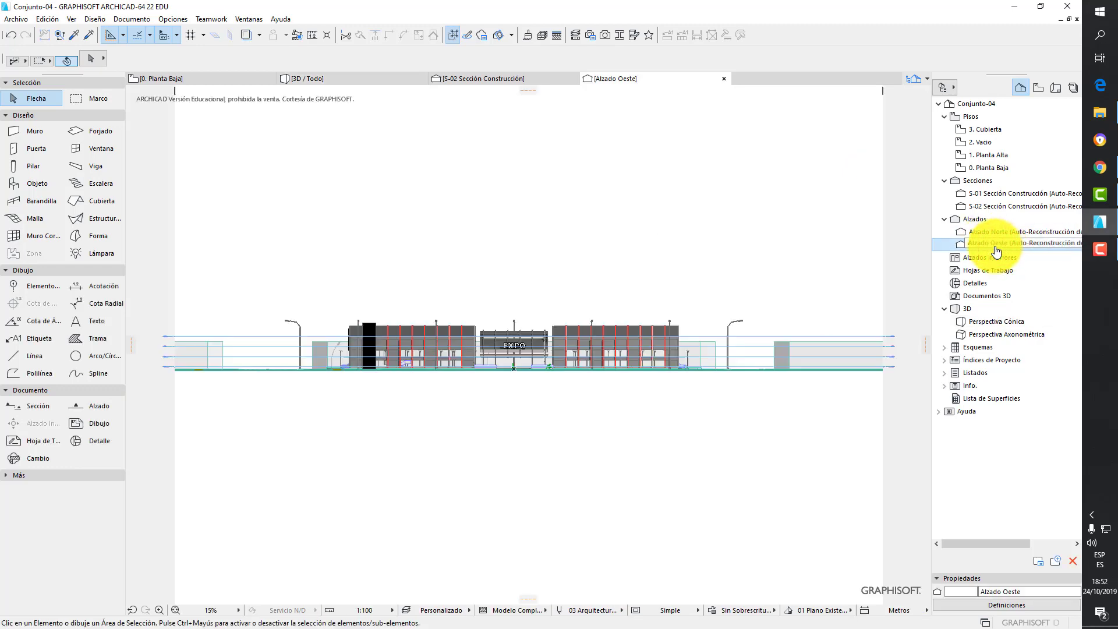
{"action": "scroll", "coordinate": [367, 342], "scroll_direction": "up", "scroll_amount": 4}
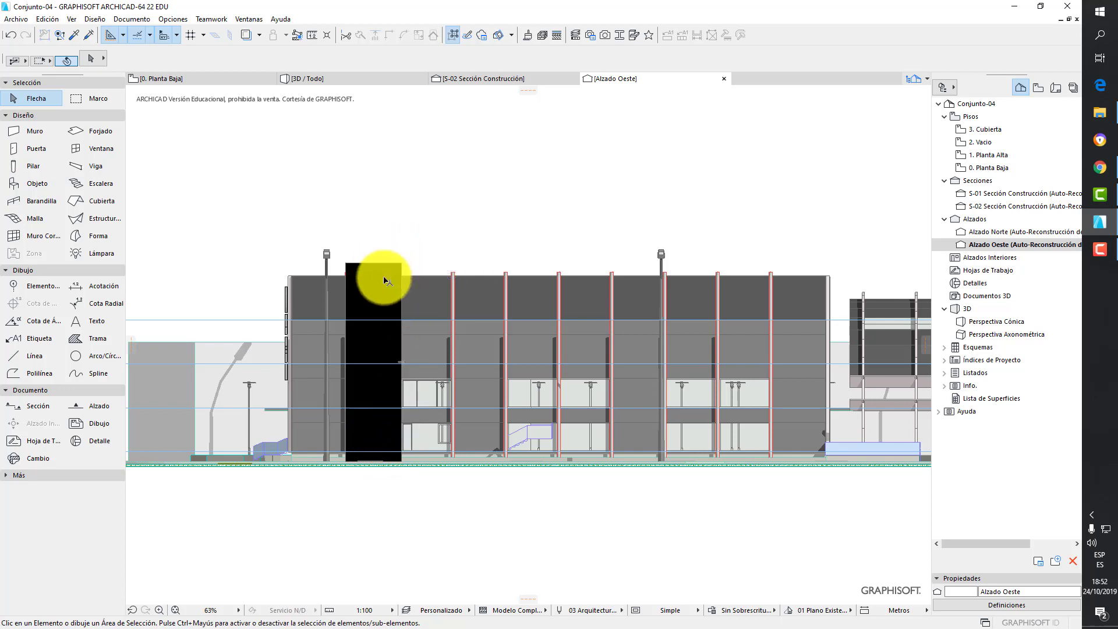
Return to the Planta Baja plan and create a new layer named Arboles 3D y Planta
{"action": "left_click", "coordinate": [226, 78]}
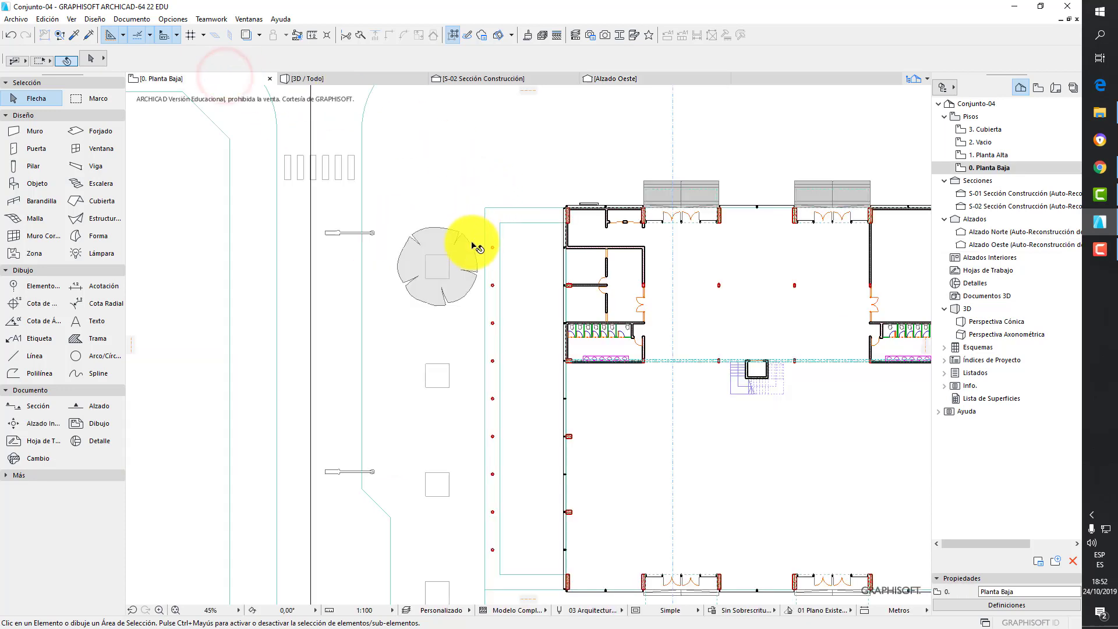
{"action": "left_click", "coordinate": [137, 20]}
{"action": "mouse_move", "coordinate": [256, 50]}
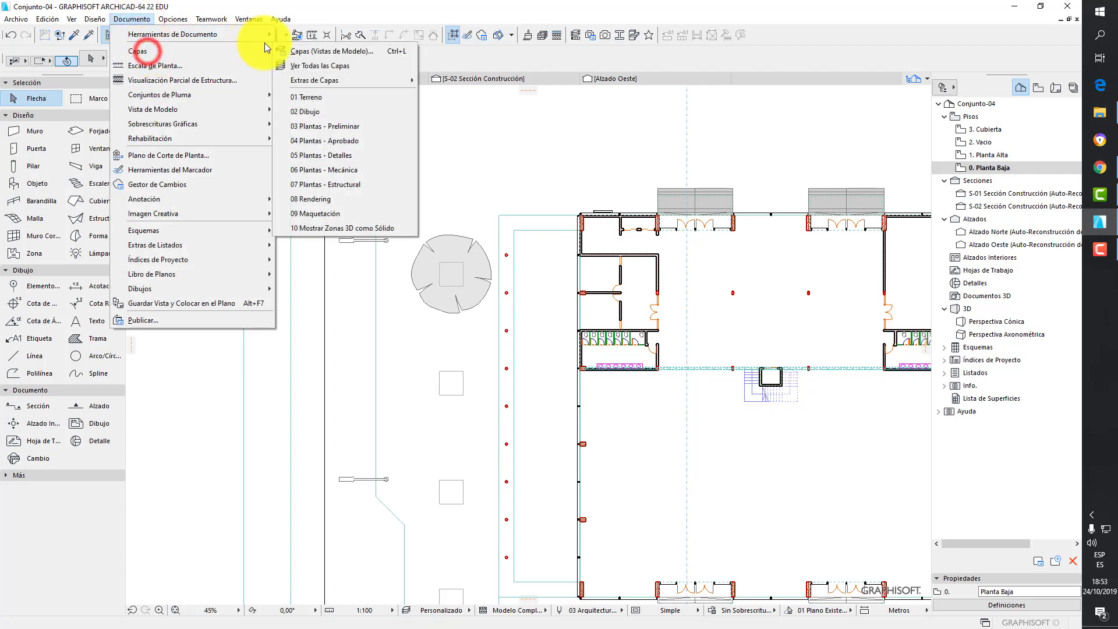
{"action": "left_click", "coordinate": [298, 50]}
{"action": "left_click", "coordinate": [737, 182]}
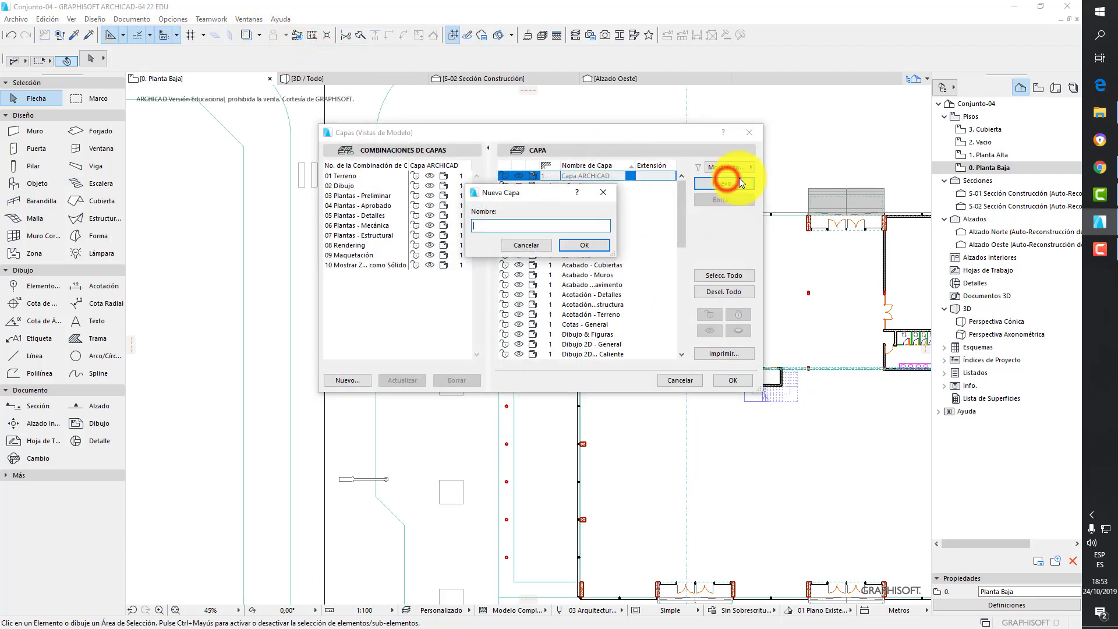
{"action": "type", "text": "Arboles 3D y Planta"}
{"action": "left_click", "coordinate": [584, 245]}
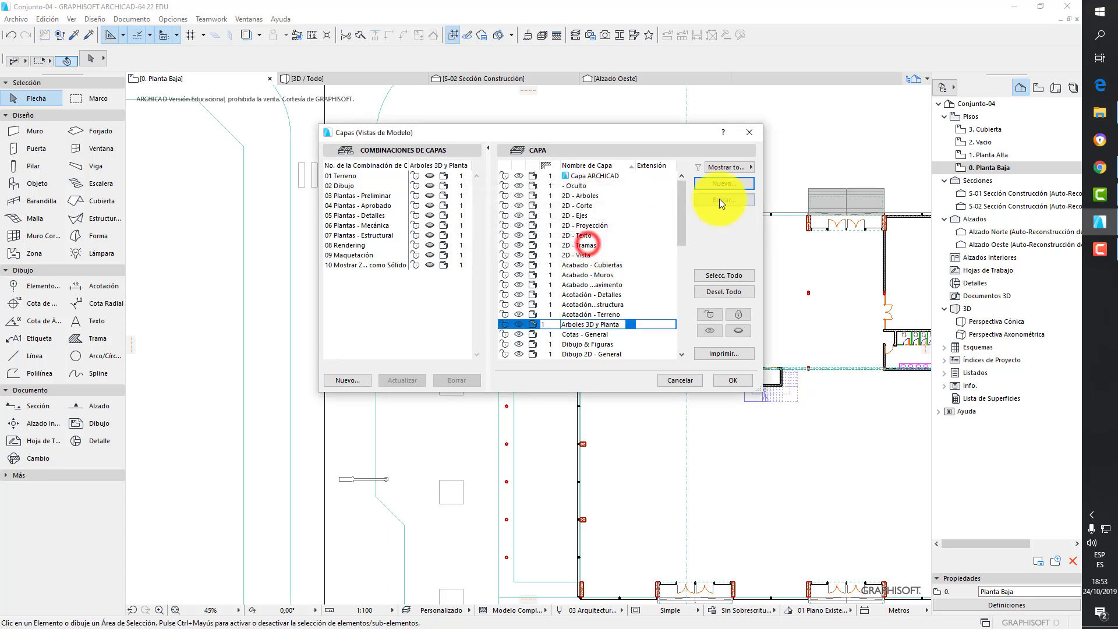
Create a second layer named Arboles Elevaciones and accept the layer settings
{"action": "left_click", "coordinate": [725, 183]}
{"action": "type", "text": "A"}
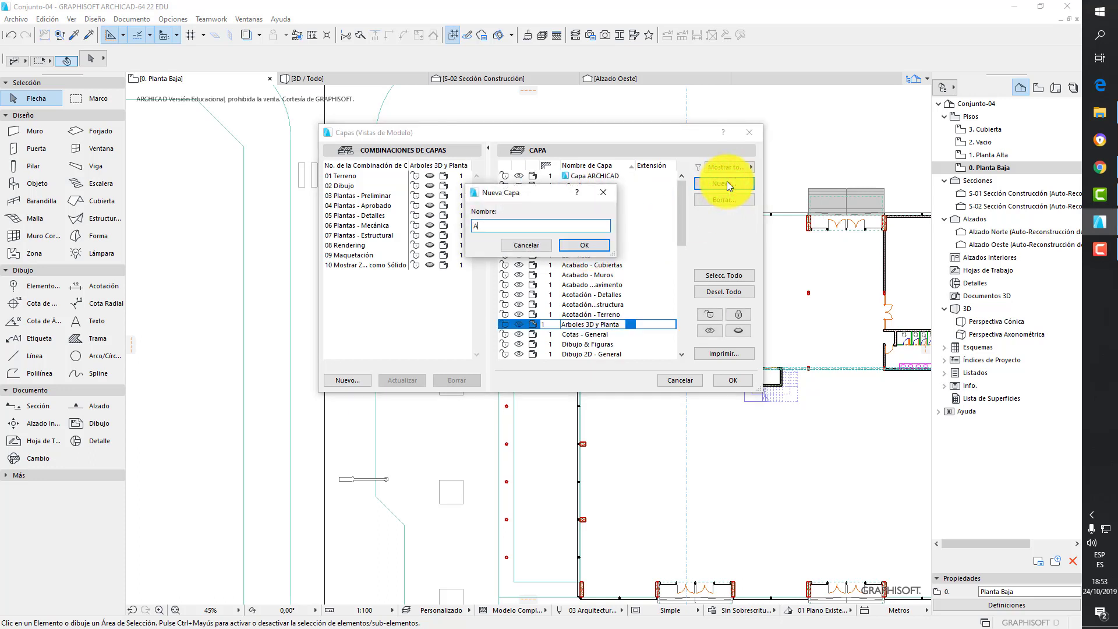
{"action": "type", "text": "rboles Elevaciones"}
{"action": "left_click", "coordinate": [593, 248]}
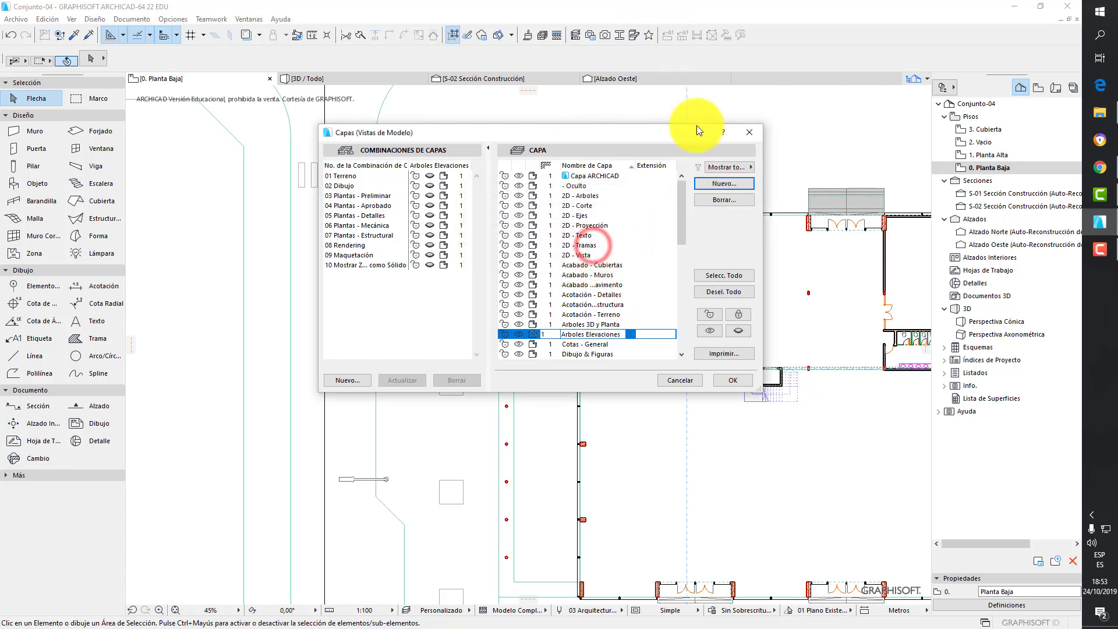
{"action": "left_click", "coordinate": [732, 380]}
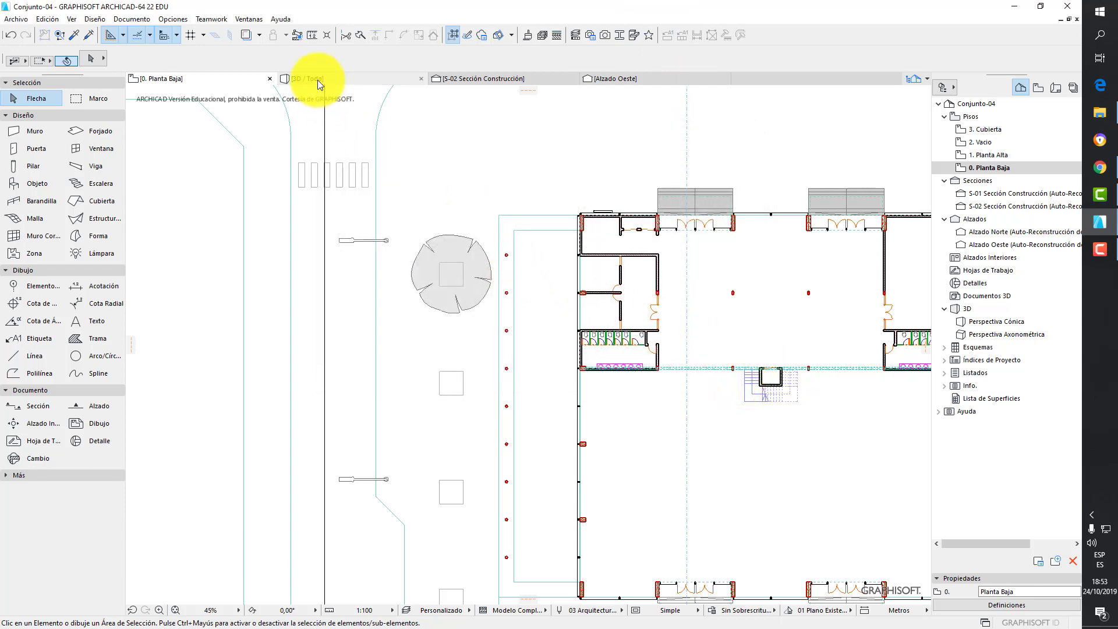
Assign the palm beside the building in the Planta Baja plan to the layer Arboles 3D y Planta
{"action": "left_click", "coordinate": [472, 252]}
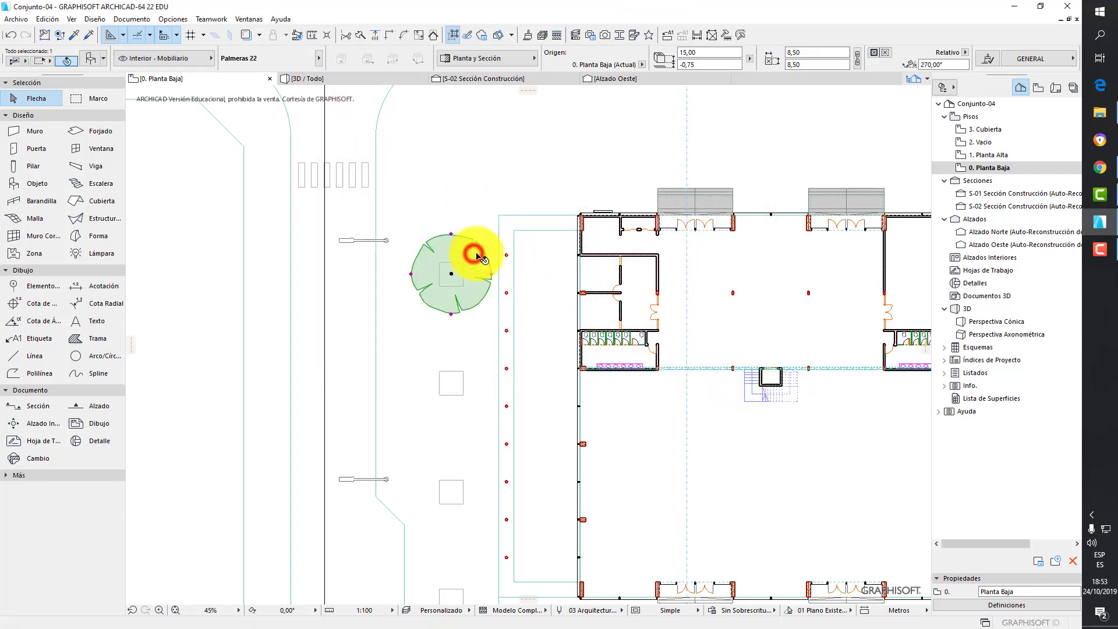
{"action": "left_click", "coordinate": [183, 58]}
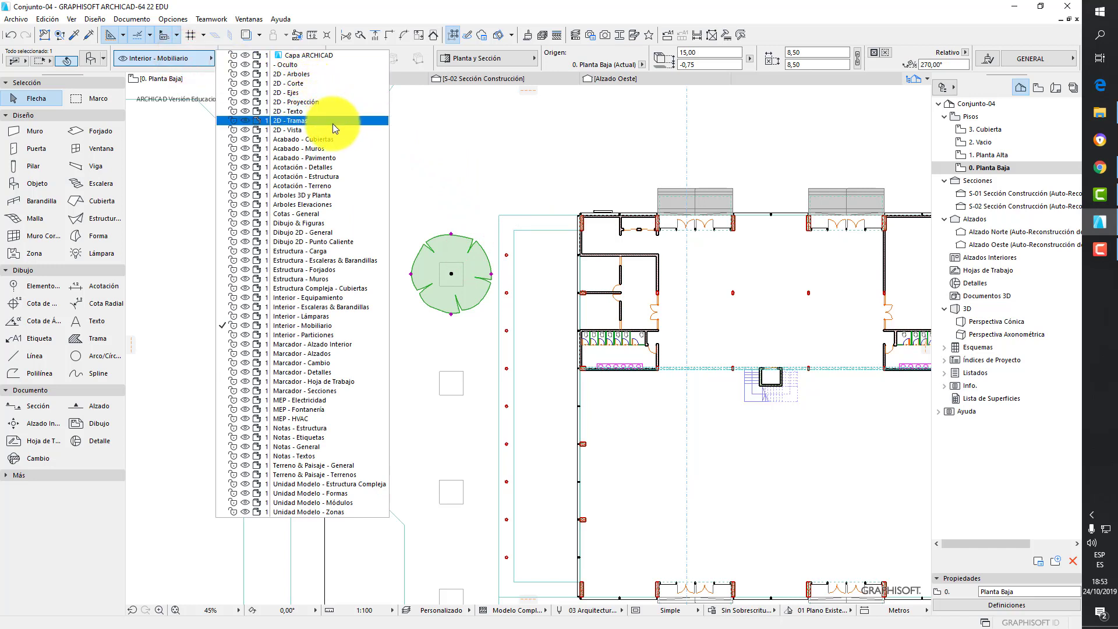
{"action": "left_click", "coordinate": [340, 195]}
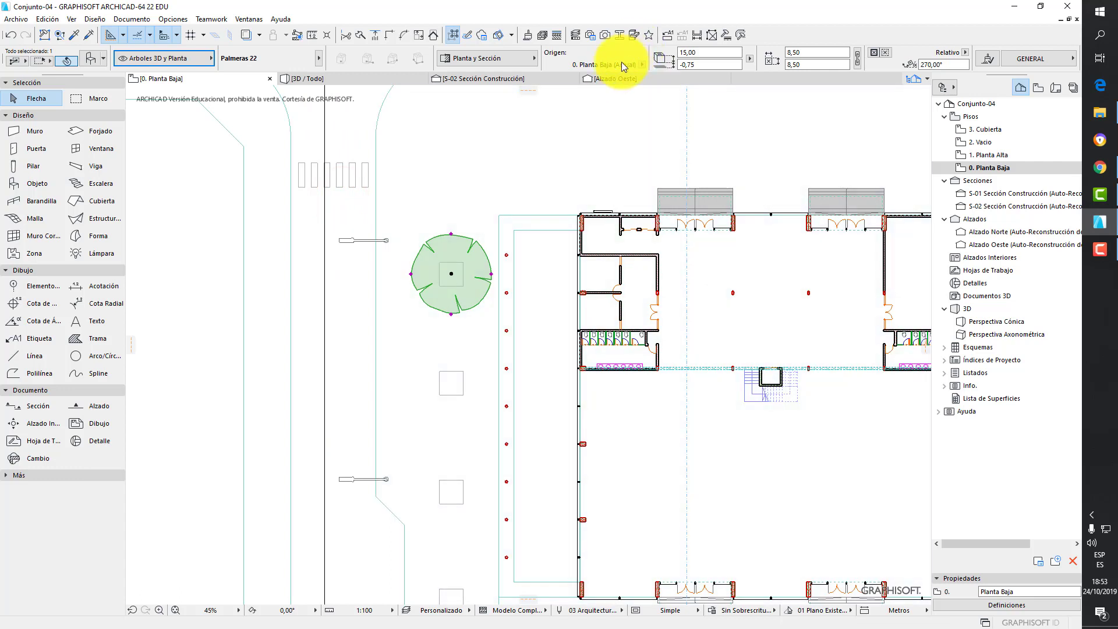
{"action": "key", "text": "Escape"}
Open the west elevation Alzado Oeste and make the layer Arboles Elevaciones visible in the layer settings
{"action": "left_click", "coordinate": [616, 78]}
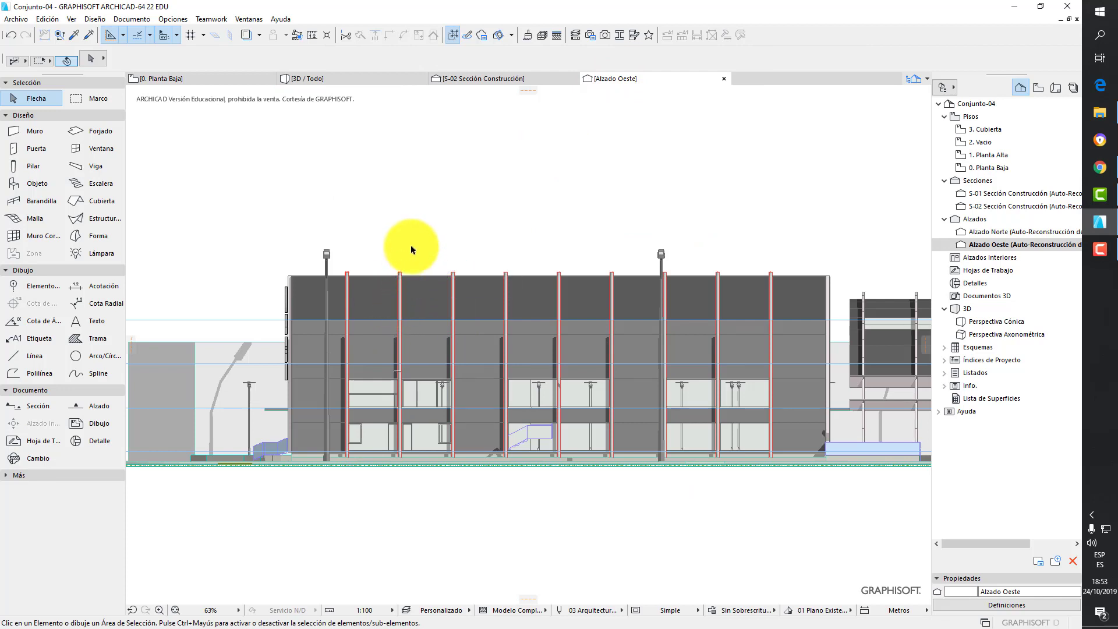
{"action": "left_click", "coordinate": [138, 22]}
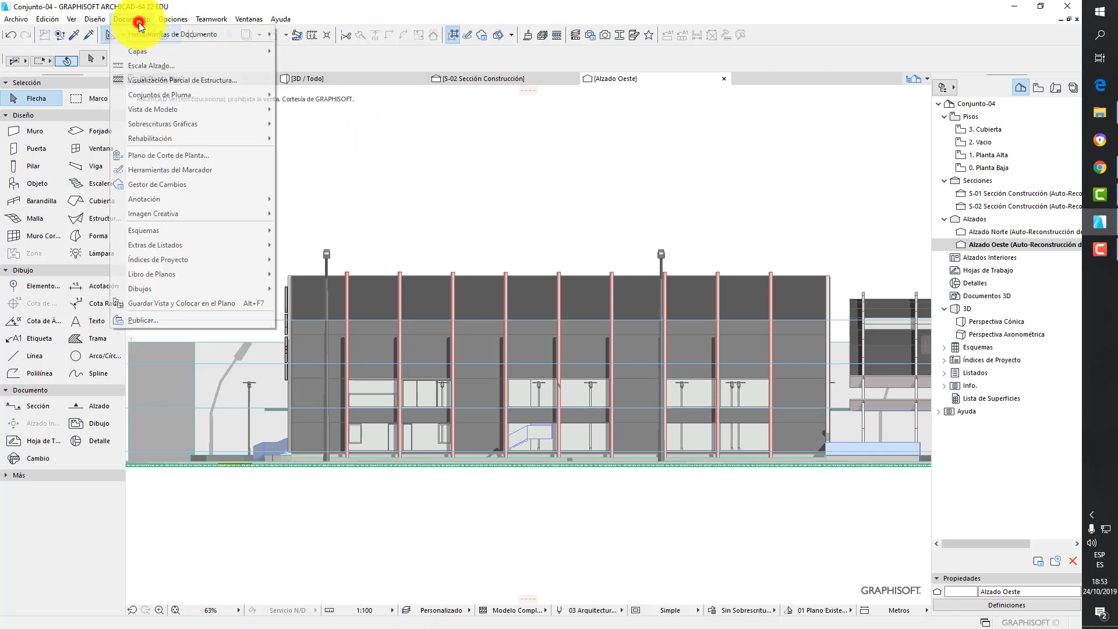
{"action": "left_click", "coordinate": [153, 49]}
{"action": "left_click", "coordinate": [299, 51]}
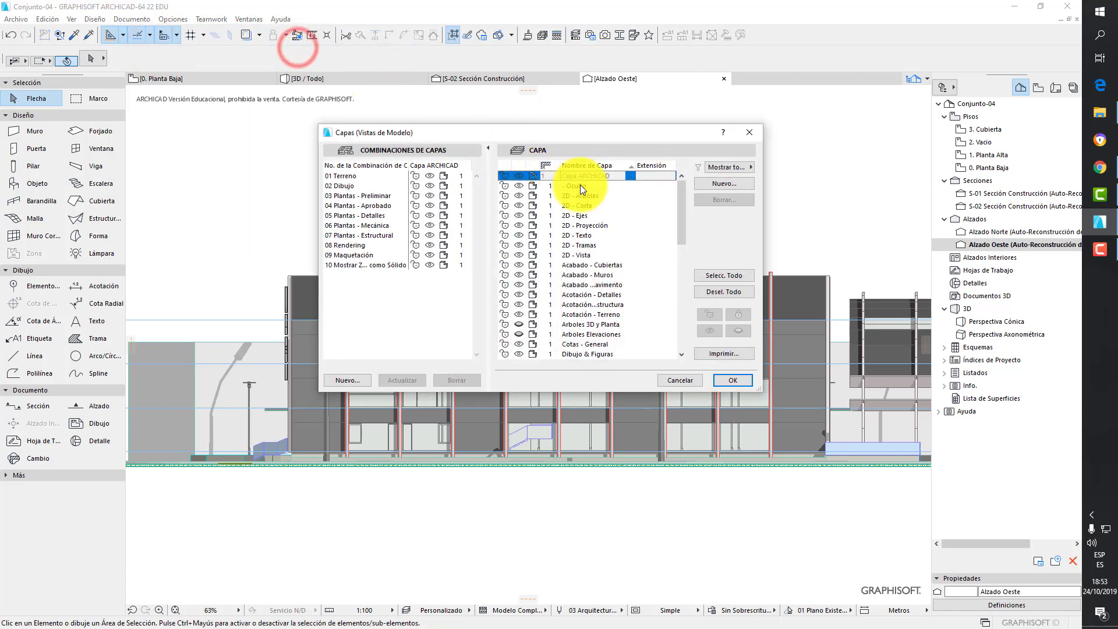
{"action": "scroll", "coordinate": [597, 222], "scroll_direction": "down", "scroll_amount": 2}
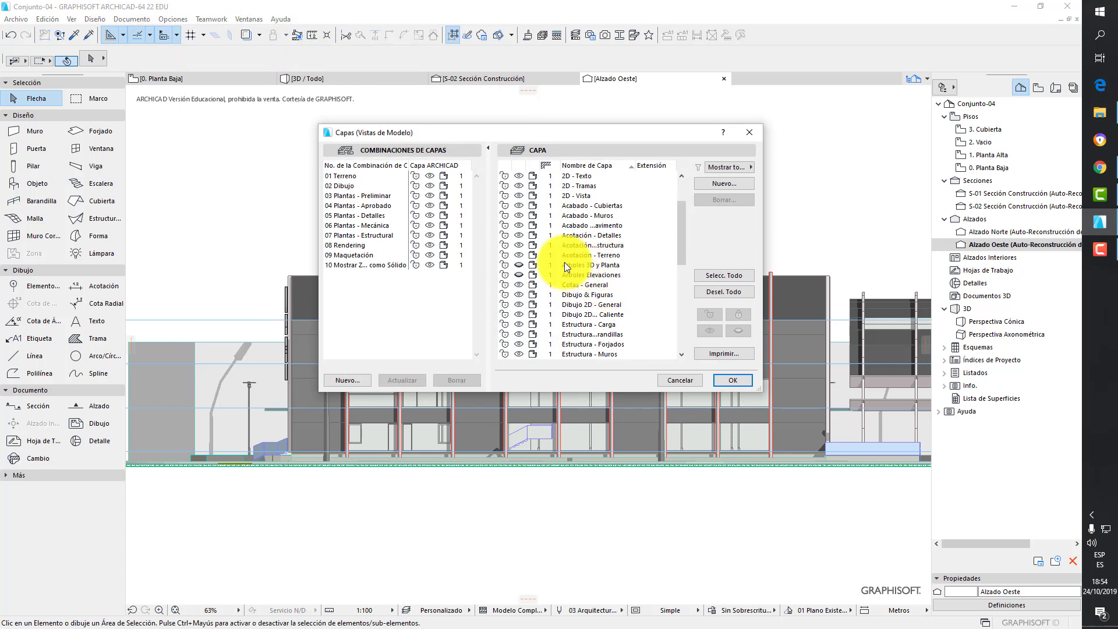
{"action": "left_click", "coordinate": [518, 274]}
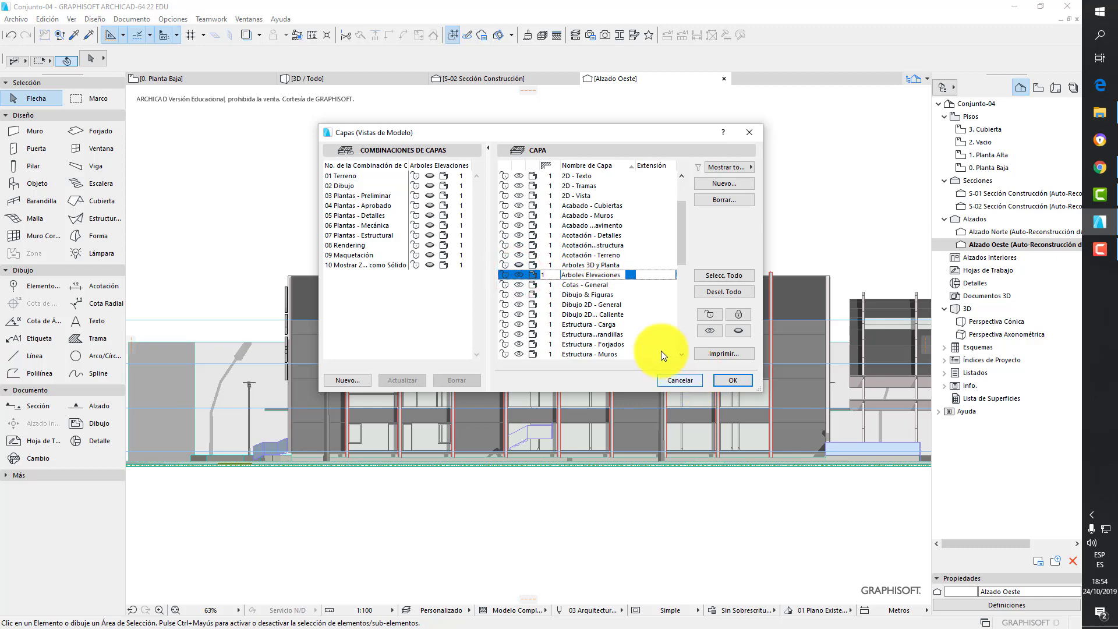
{"action": "left_click", "coordinate": [731, 380]}
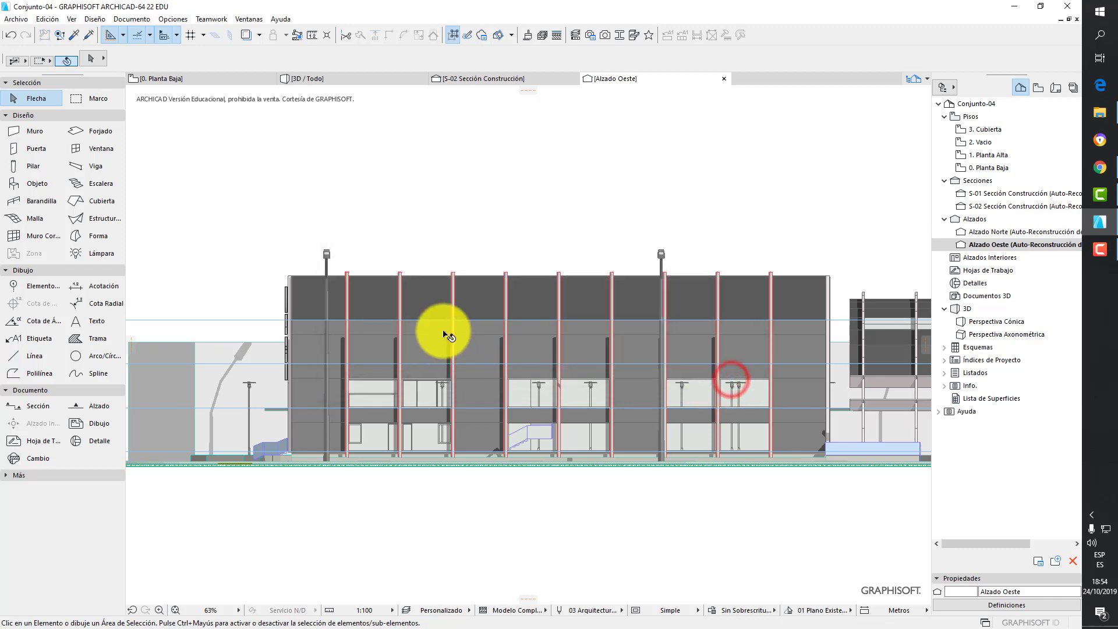
In the default object settings of Palmeras 22, set the 2D representation's view type to Vista Lateral Simbólica
{"action": "middle_click_drag", "start_coordinate": [437, 327], "coordinate": [542, 317]}
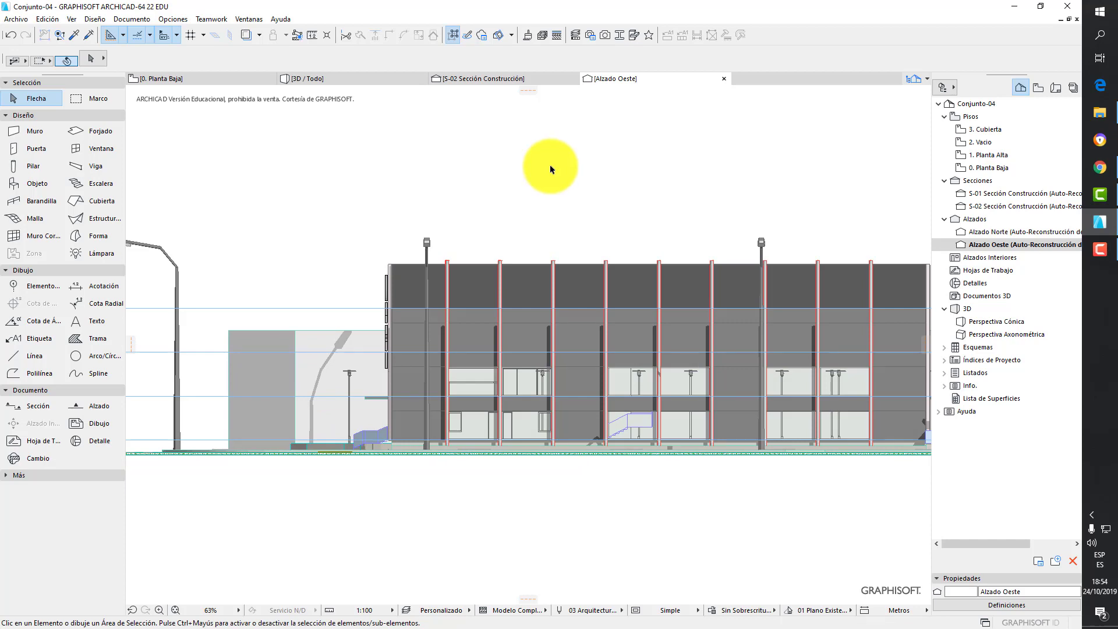
{"action": "double_click", "coordinate": [32, 183]}
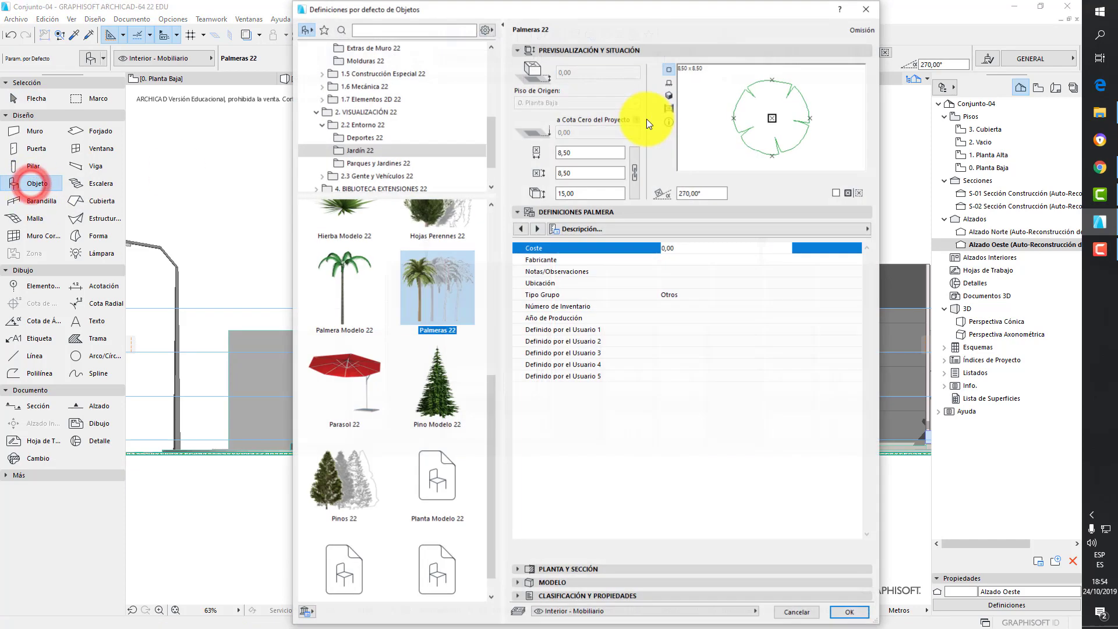
{"action": "left_click", "coordinate": [521, 227]}
{"action": "left_click", "coordinate": [521, 227]}
{"action": "left_click", "coordinate": [521, 227]}
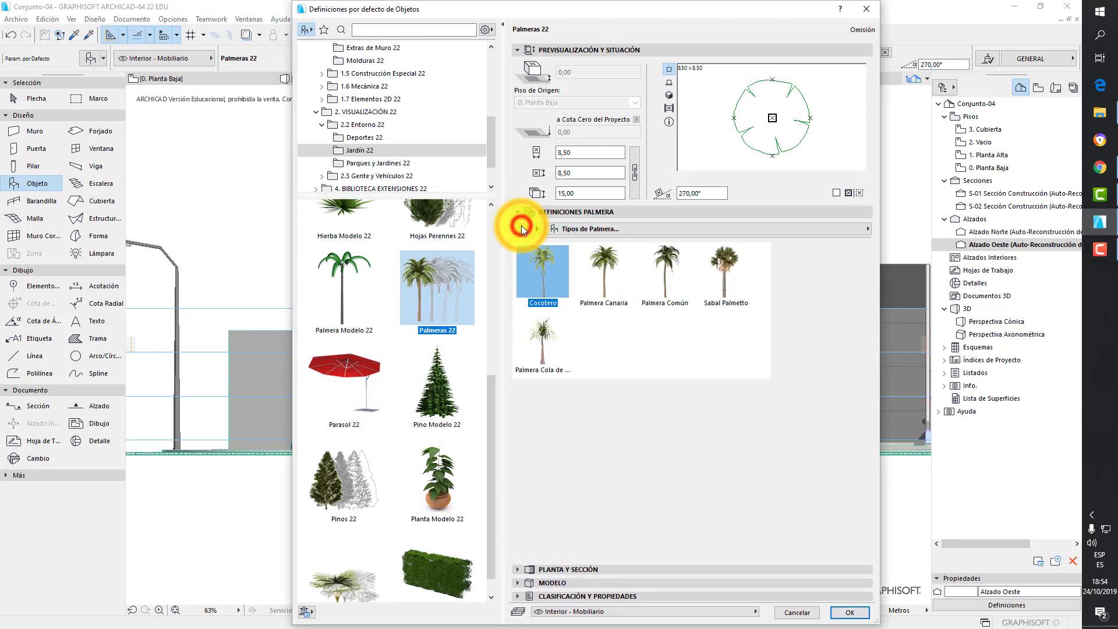
{"action": "left_click", "coordinate": [538, 228]}
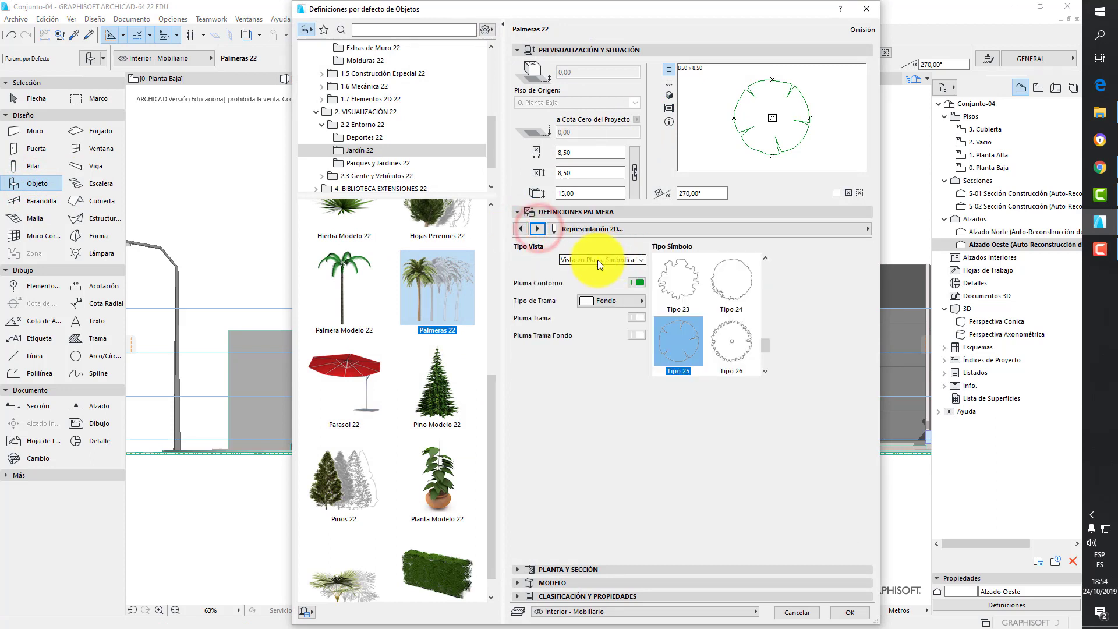
{"action": "left_click", "coordinate": [613, 259]}
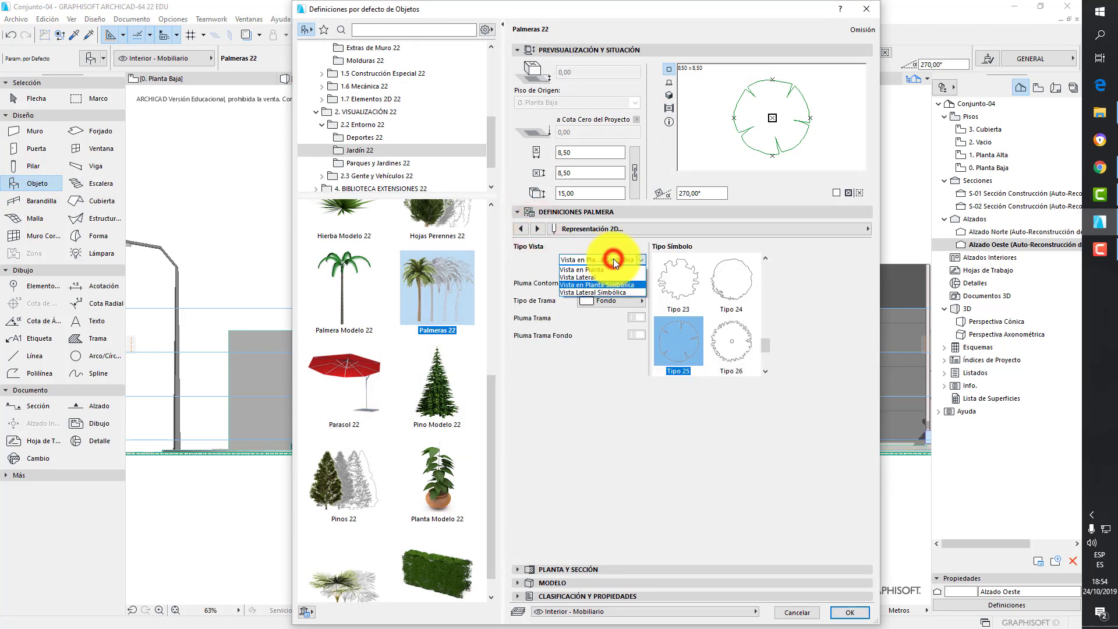
{"action": "left_click", "coordinate": [616, 293]}
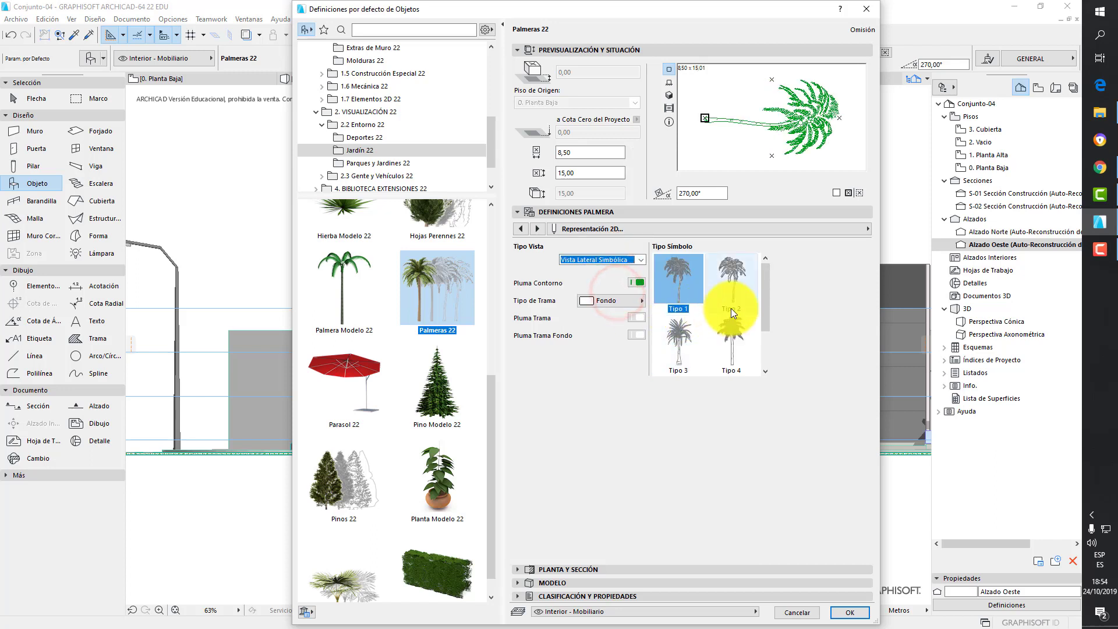
Choose the side symbol Tipo 6, set the rotation to 0,00° and accept the default palm settings
{"action": "scroll", "coordinate": [745, 305], "scroll_direction": "down", "scroll_amount": 2}
{"action": "left_click", "coordinate": [732, 351]}
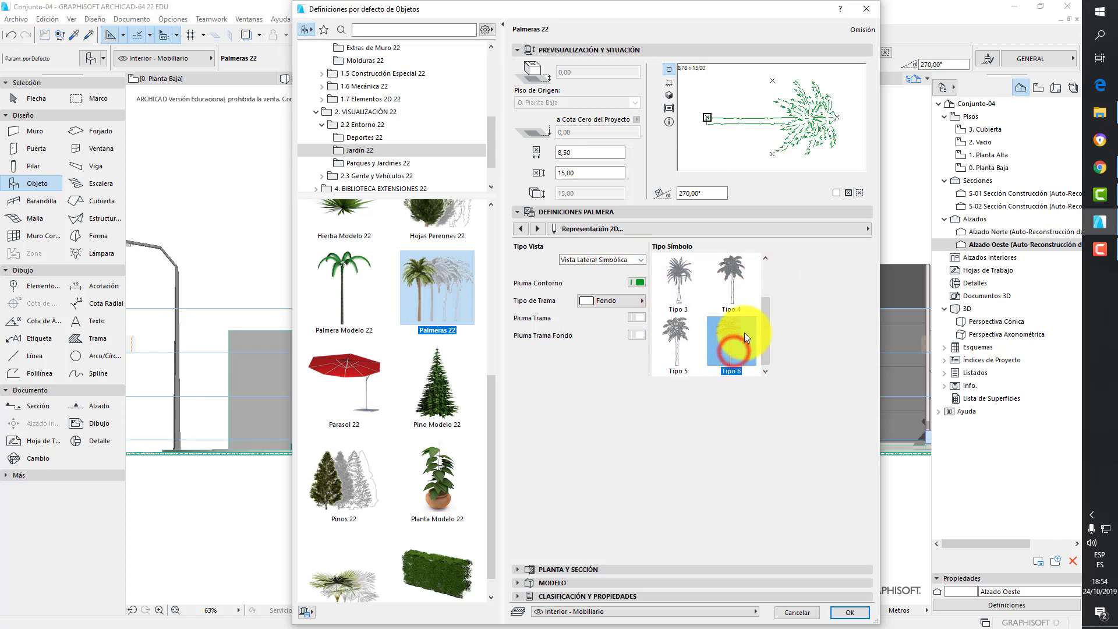
{"action": "left_click", "coordinate": [845, 88]}
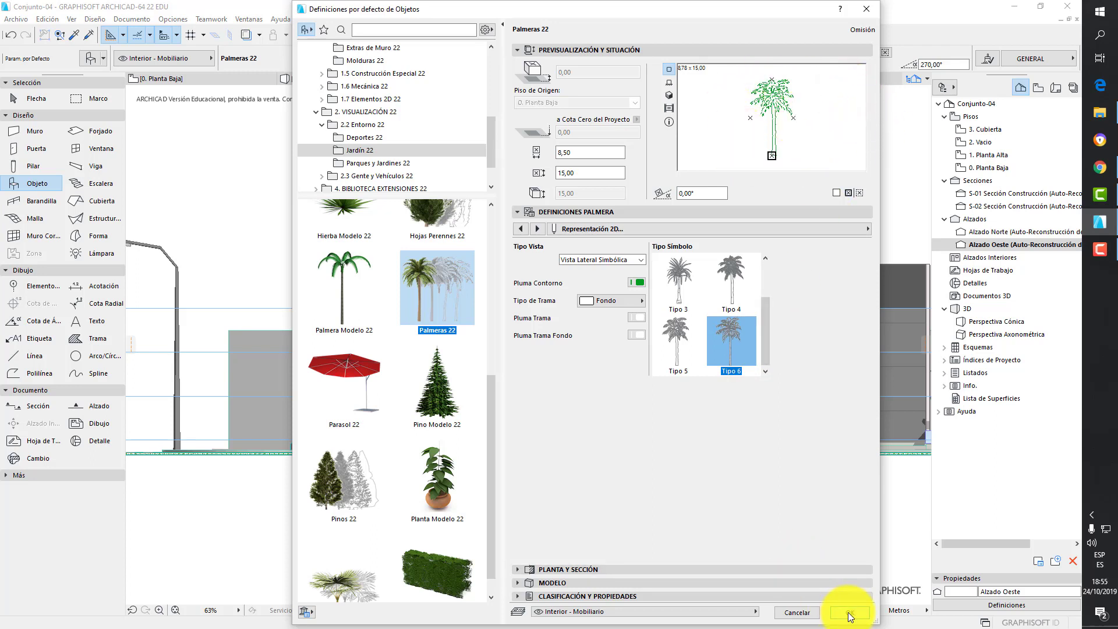
{"action": "left_click", "coordinate": [850, 612]}
Place one symbolic palm on the ground line in front of the building in the west elevation
{"action": "scroll", "coordinate": [512, 466], "scroll_direction": "up", "scroll_amount": 4}
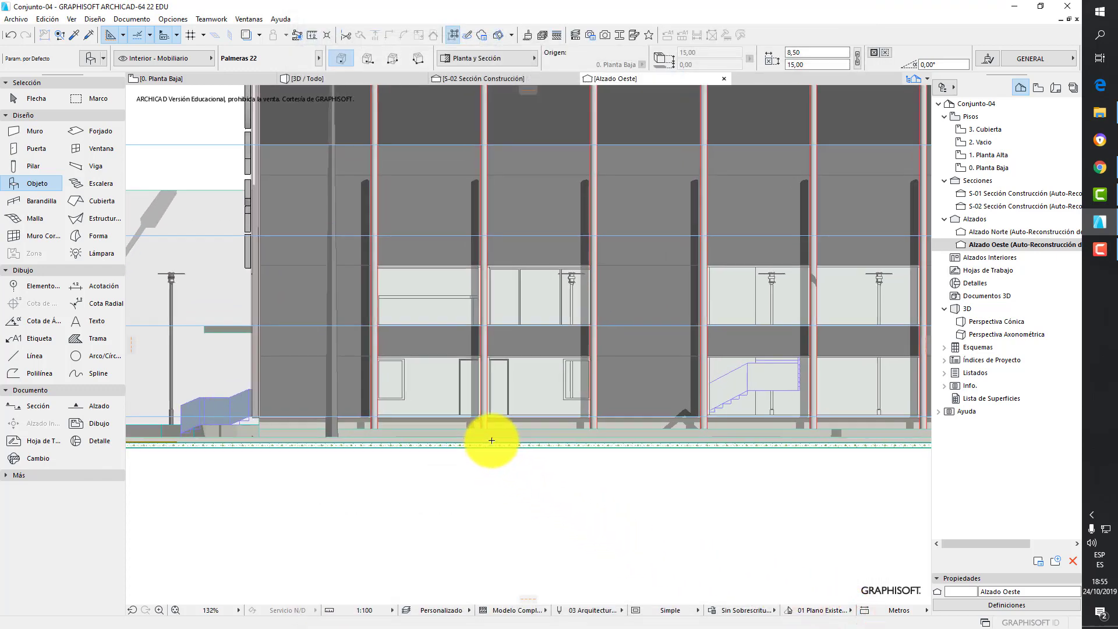
{"action": "scroll", "coordinate": [491, 440], "scroll_direction": "up", "scroll_amount": 1}
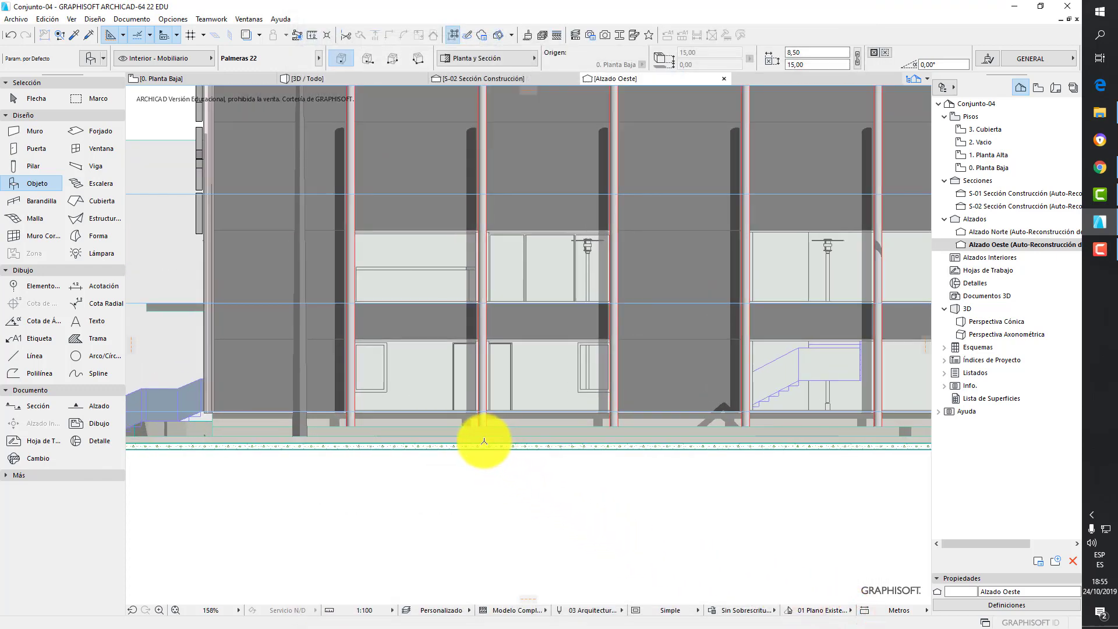
{"action": "left_click", "coordinate": [530, 444]}
{"action": "scroll", "coordinate": [606, 372], "scroll_direction": "down", "scroll_amount": 5}
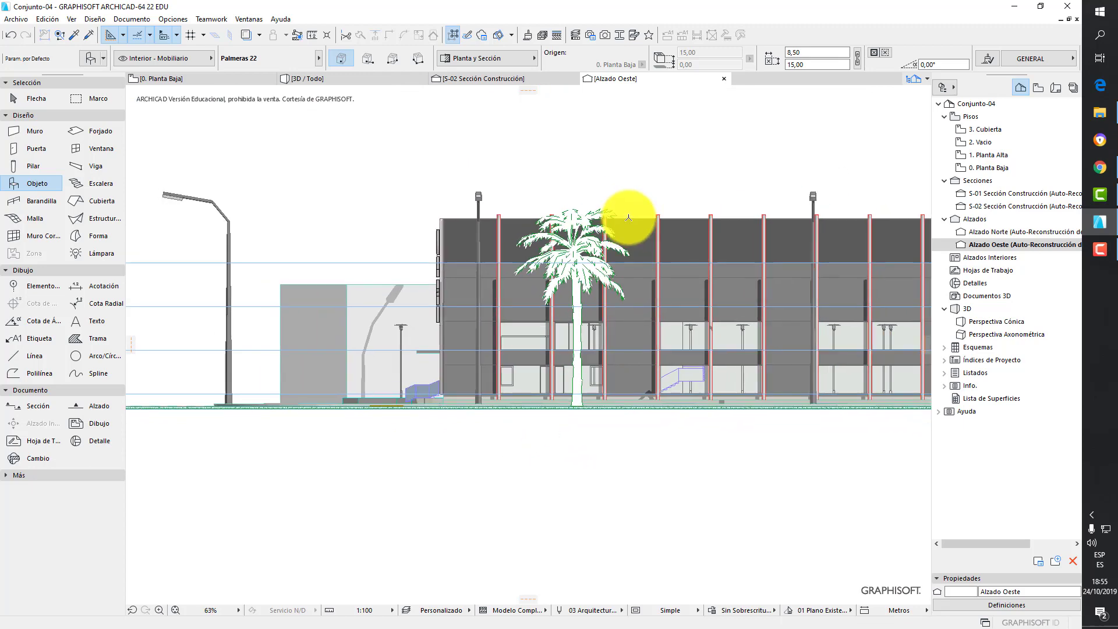
Open the settings of the palm placed in the elevation and set its contour pen to dark grey
{"action": "left_click", "coordinate": [24, 95]}
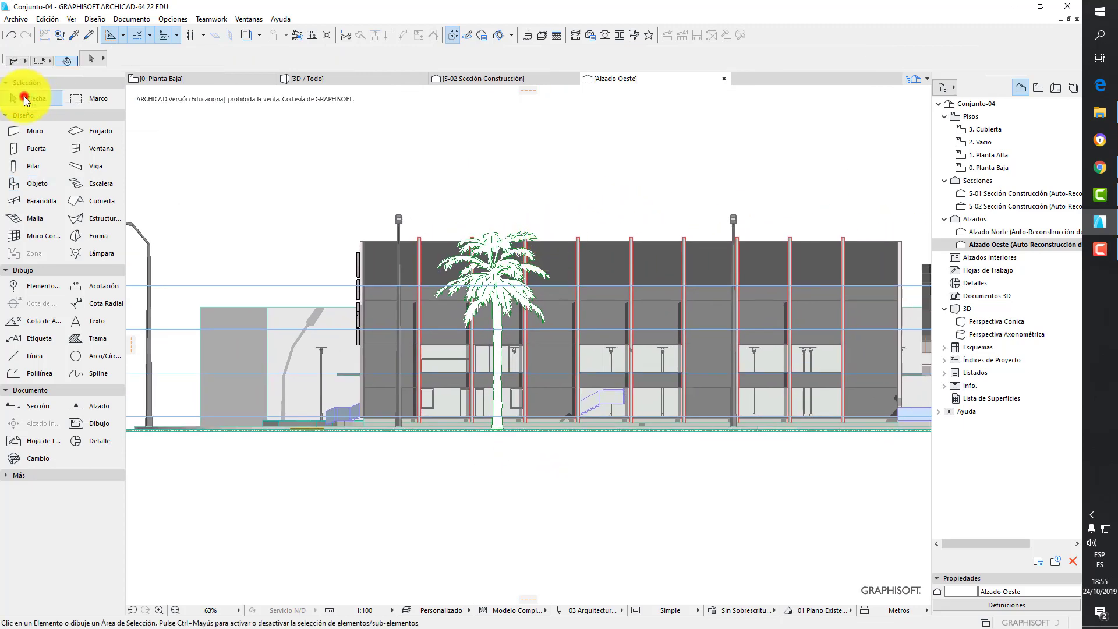
{"action": "left_click", "coordinate": [507, 288]}
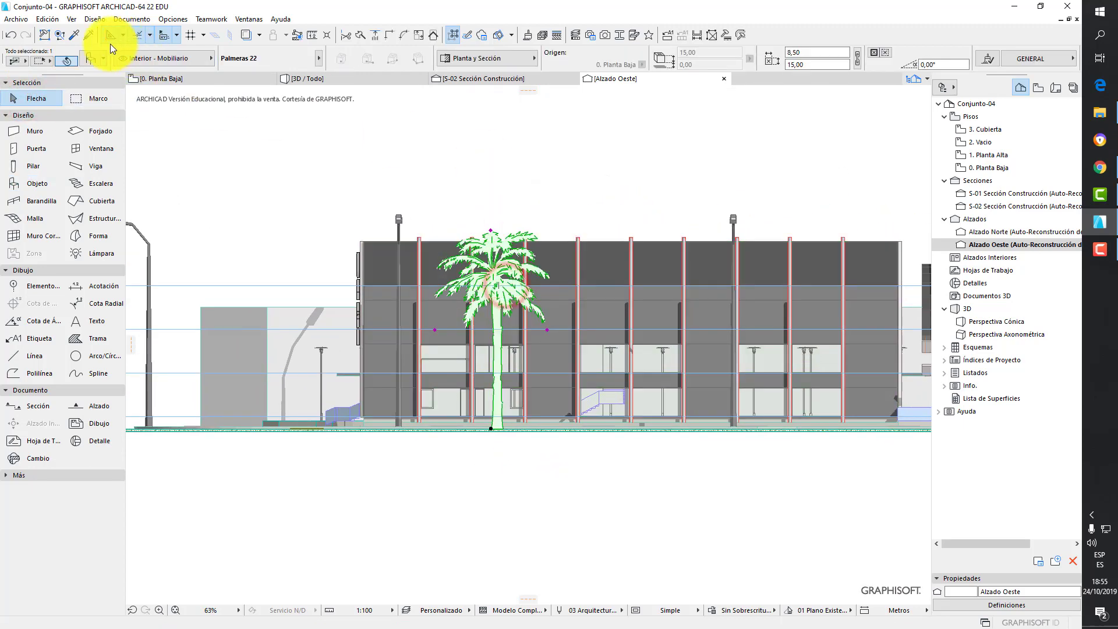
{"action": "left_click", "coordinate": [92, 57]}
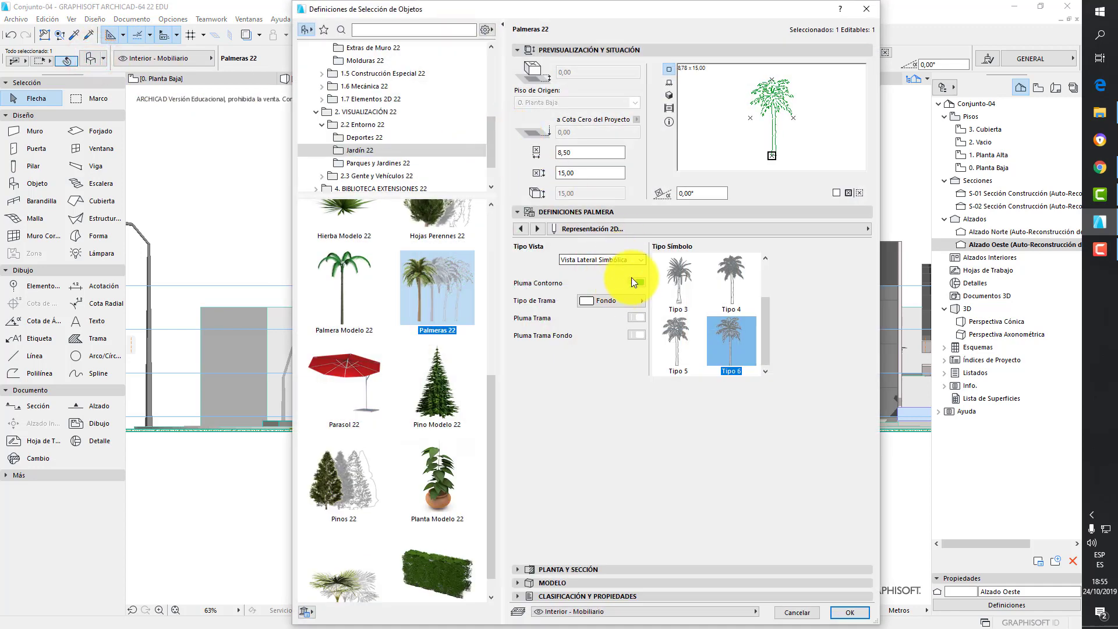
{"action": "left_click", "coordinate": [641, 281]}
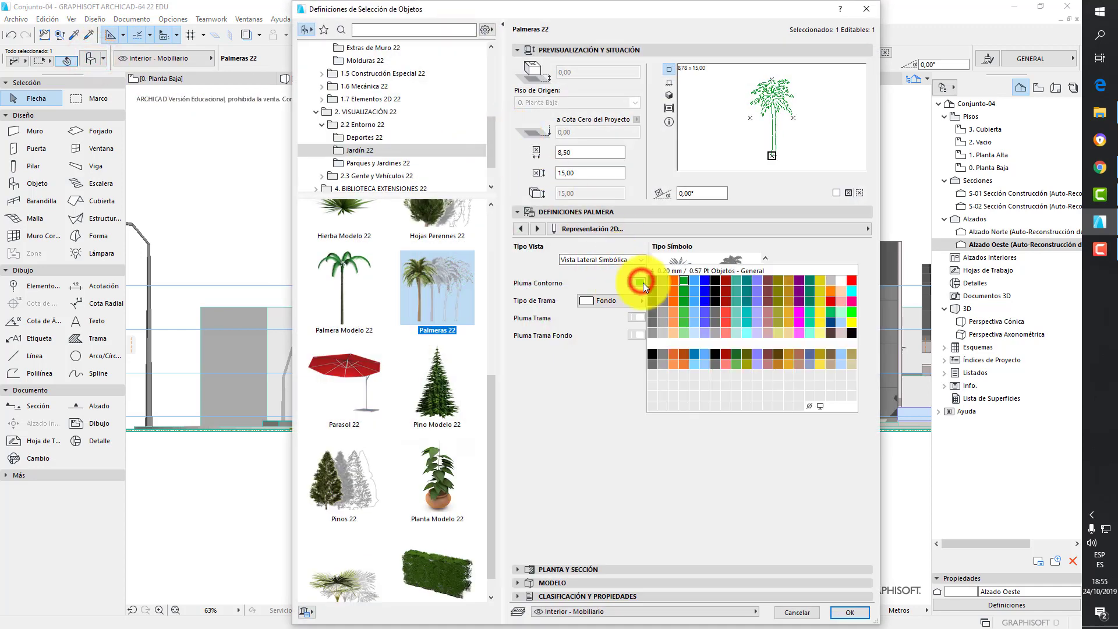
{"action": "left_click", "coordinate": [651, 311]}
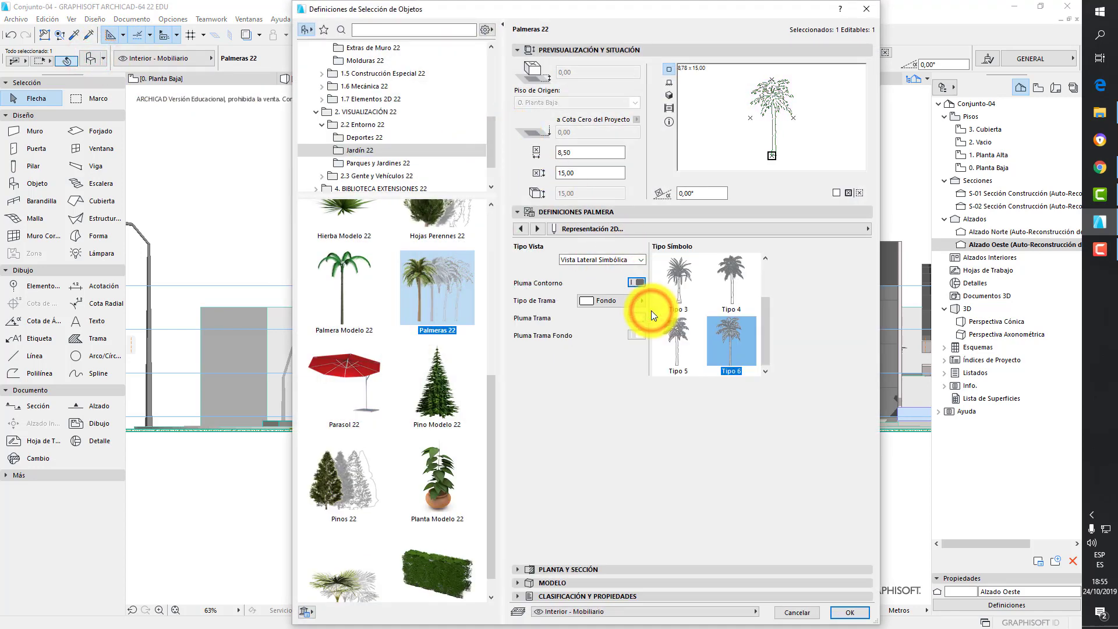
Give the elevation palm a 50 % fill with a transparent fill background pen, and accept the settings
{"action": "left_click", "coordinate": [613, 302]}
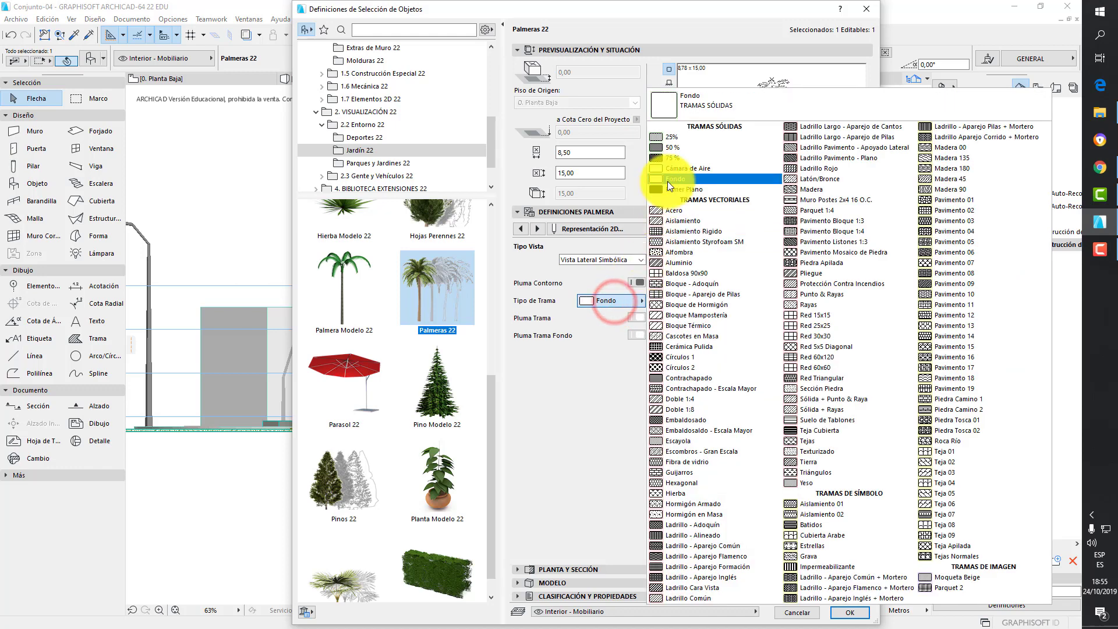
{"action": "left_click", "coordinate": [670, 149]}
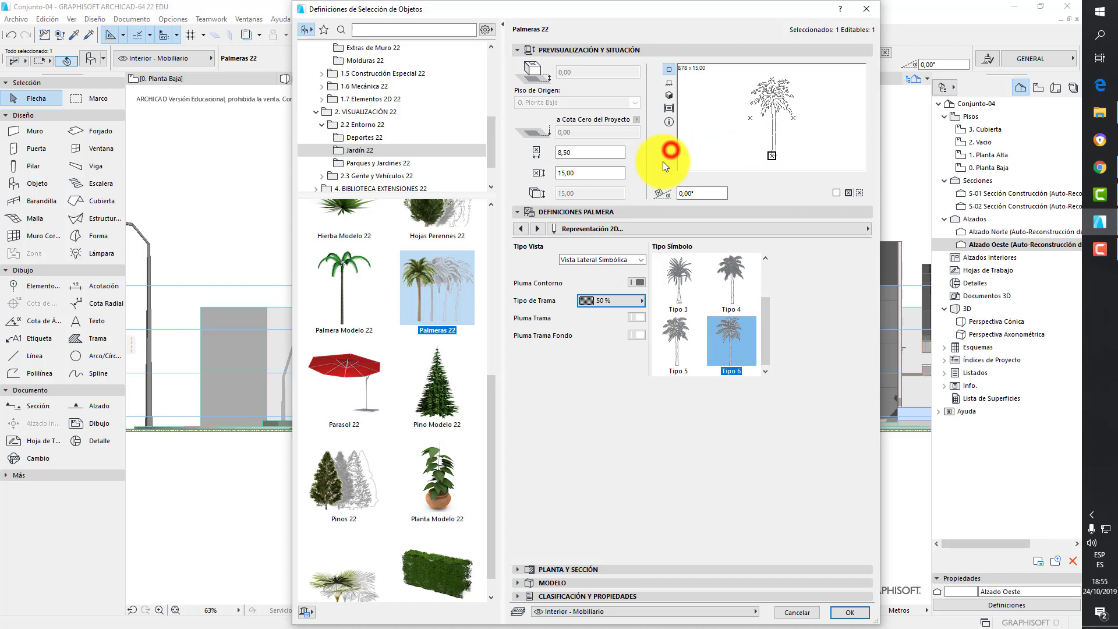
{"action": "left_click", "coordinate": [640, 335]}
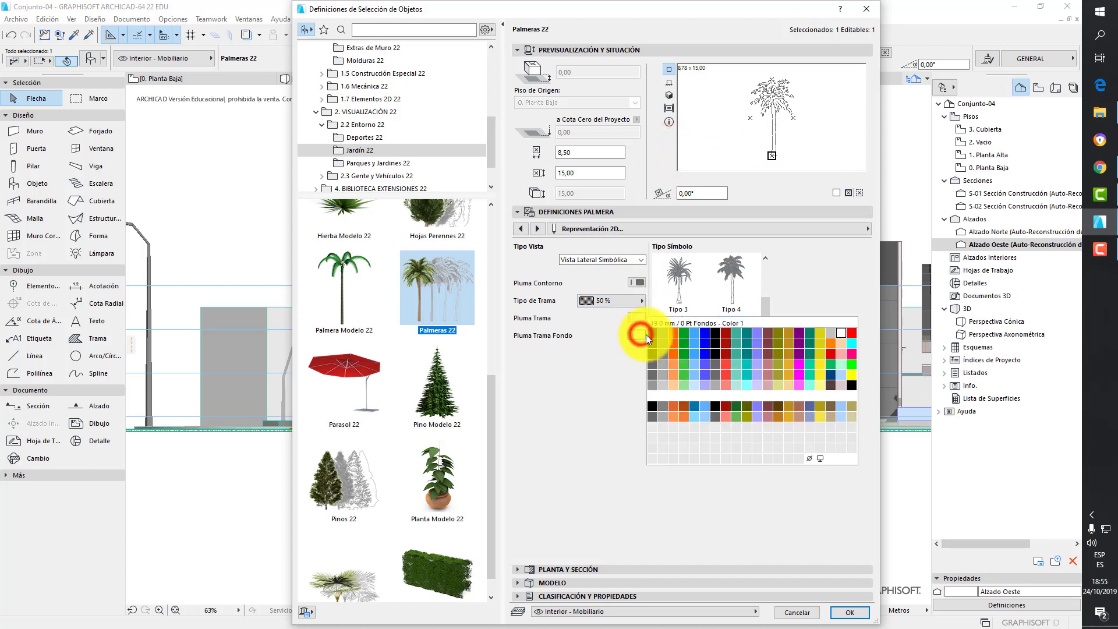
{"action": "left_click", "coordinate": [808, 458]}
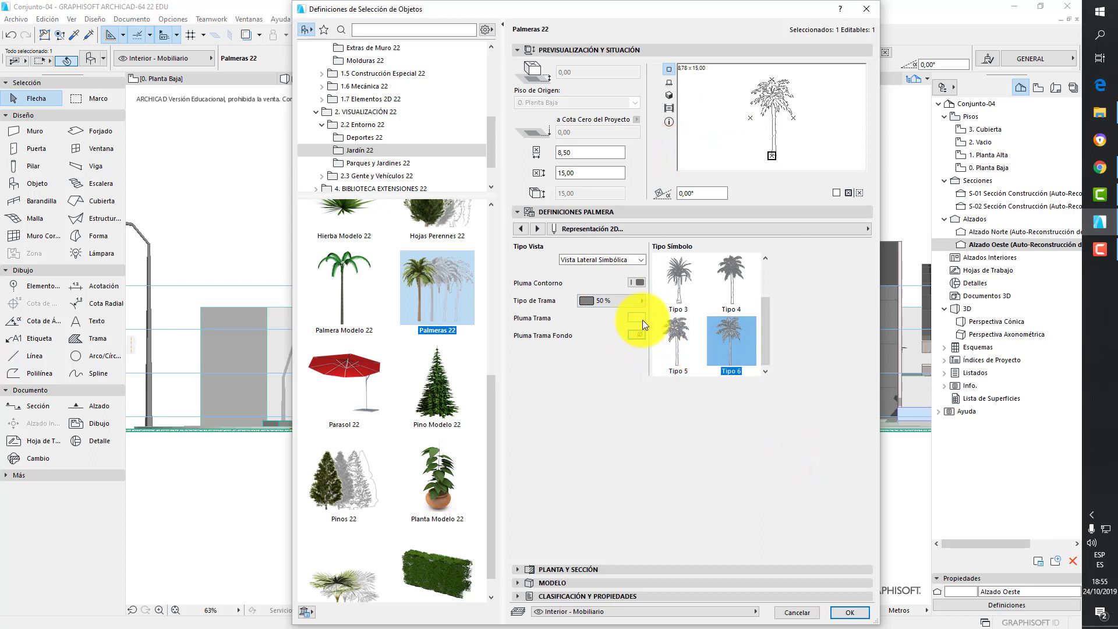
{"action": "left_click", "coordinate": [847, 611]}
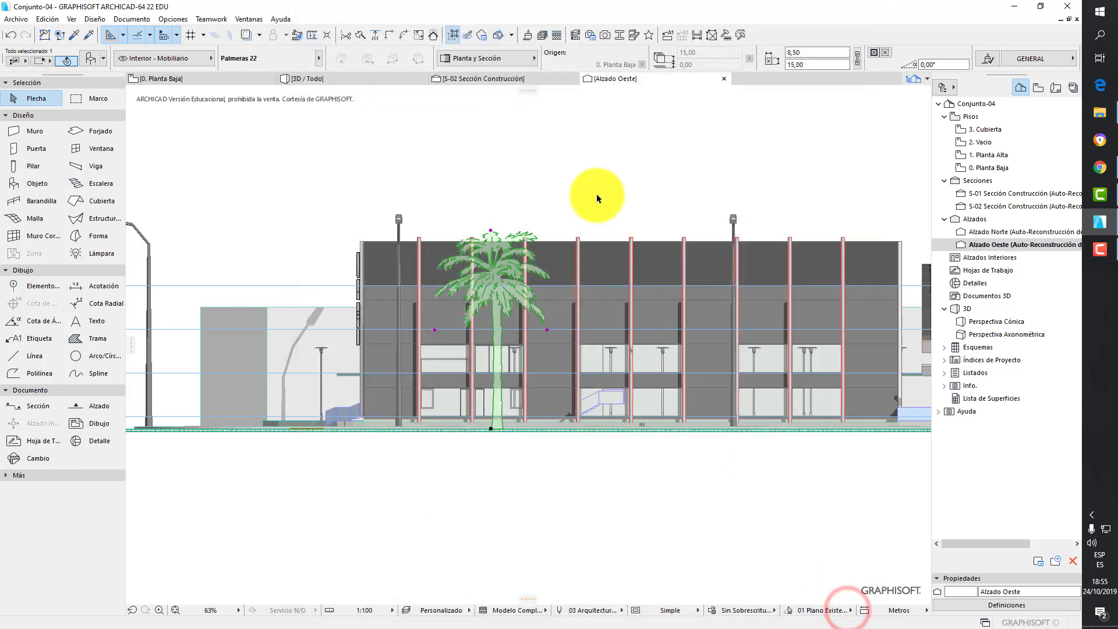
{"action": "left_click", "coordinate": [591, 188]}
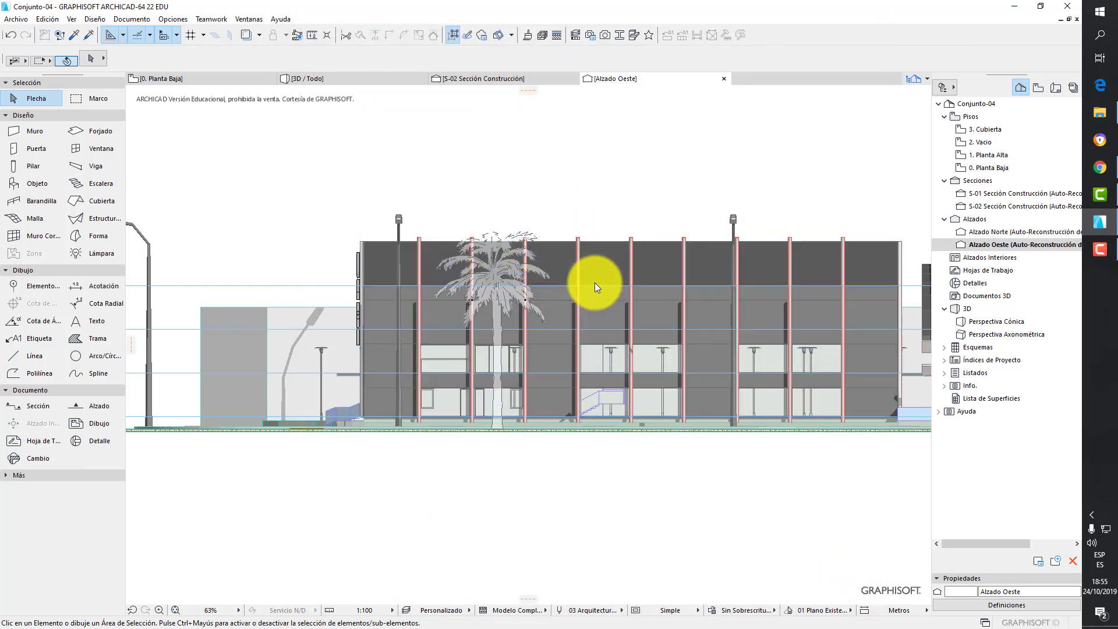
Switch to the 3D view and make the layer Arboles 3D y Planta visible in the layer settings
{"action": "left_click", "coordinate": [348, 77]}
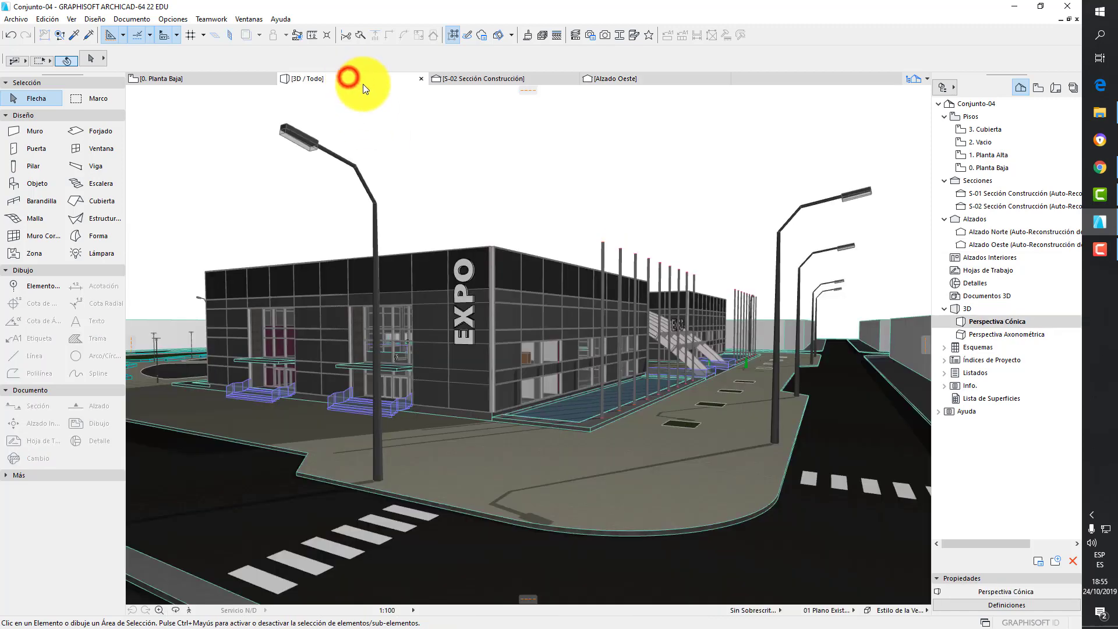
{"action": "left_click", "coordinate": [130, 18]}
{"action": "mouse_move", "coordinate": [158, 50]}
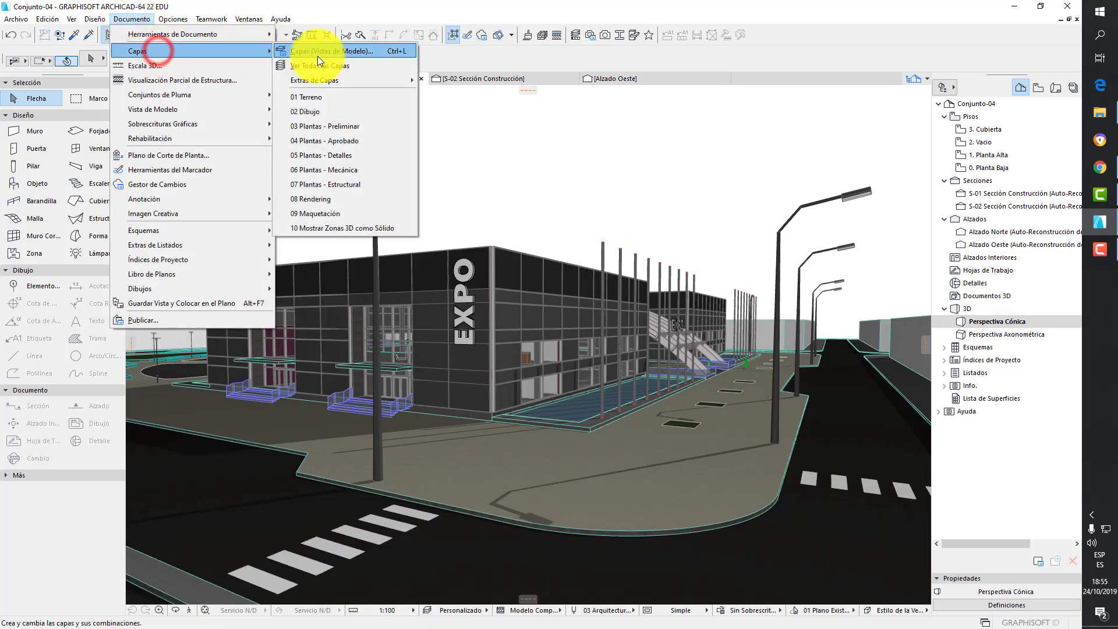
{"action": "left_click", "coordinate": [322, 53]}
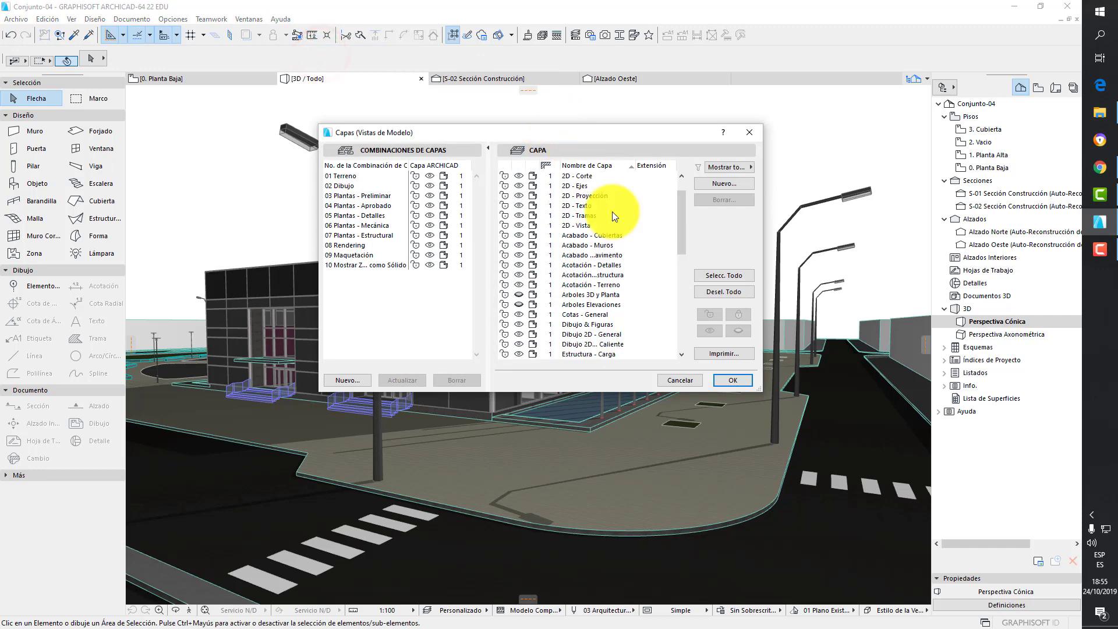
{"action": "left_click", "coordinate": [521, 295]}
{"action": "left_click", "coordinate": [734, 381]}
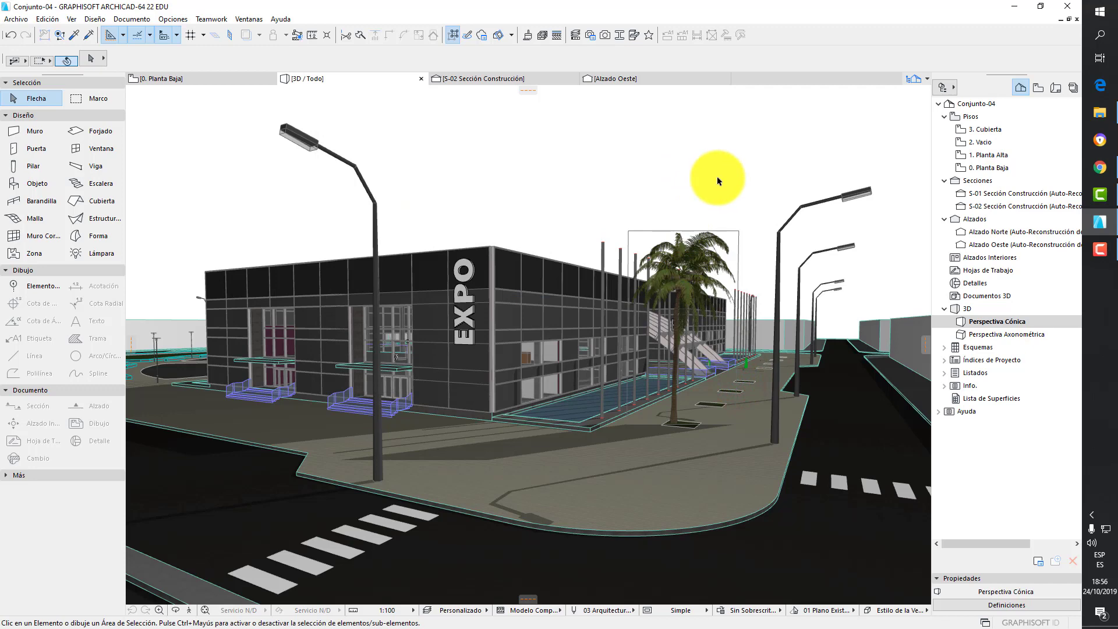
Inspect the palm in the 3D view and the deciduous trees around the plaza in the ground-floor plan
{"action": "middle_click_drag", "start_coordinate": [679, 179], "coordinate": [675, 302], "text": "shift"}
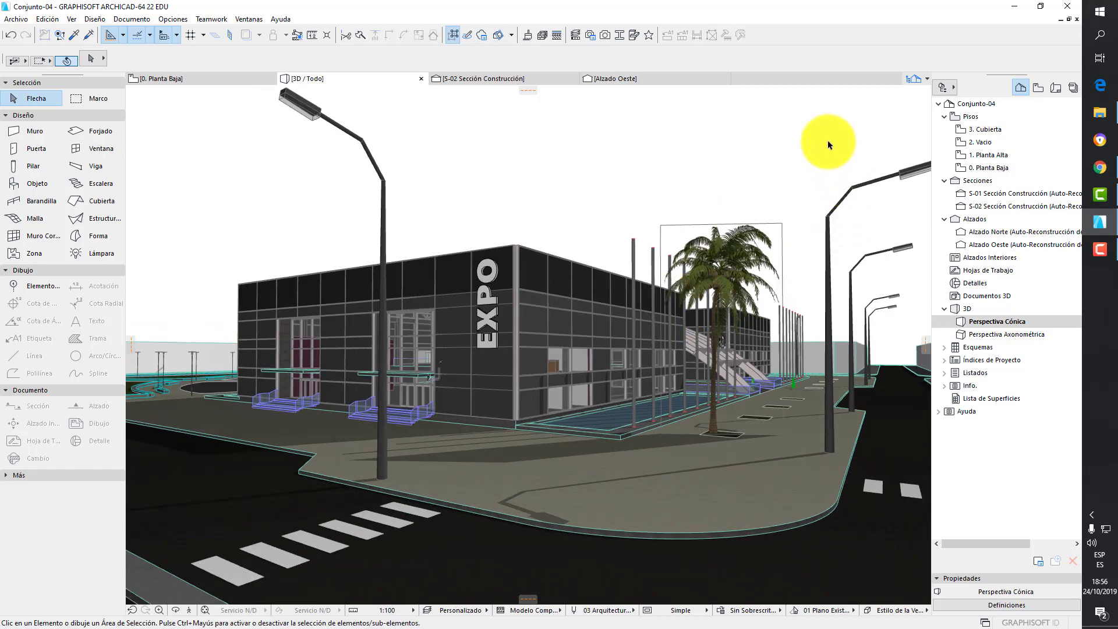
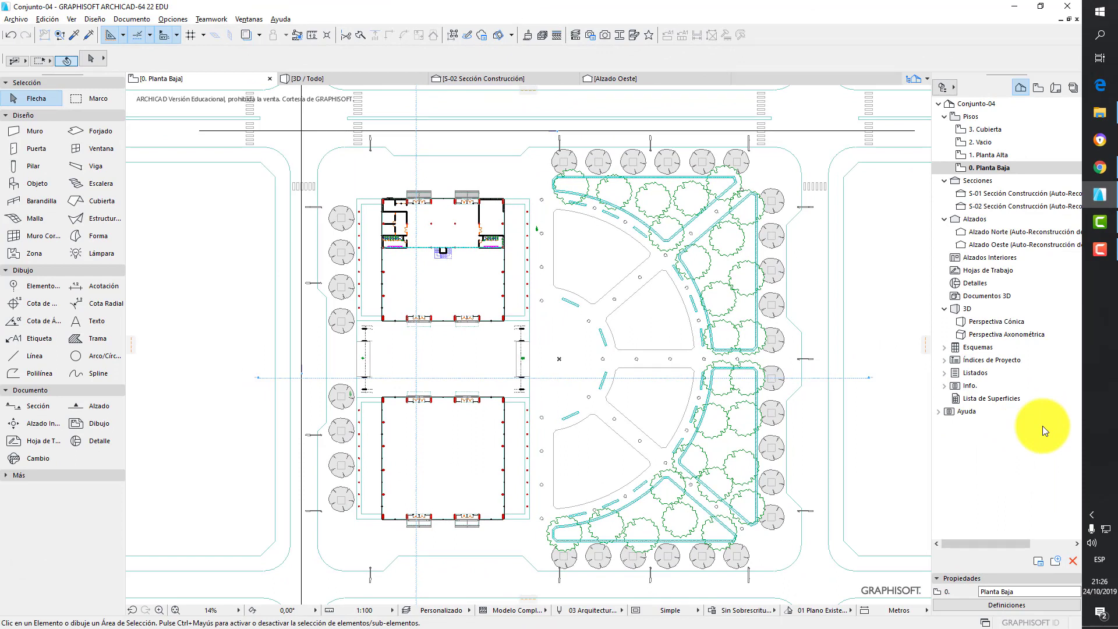
{"action": "left_click", "coordinate": [708, 158]}
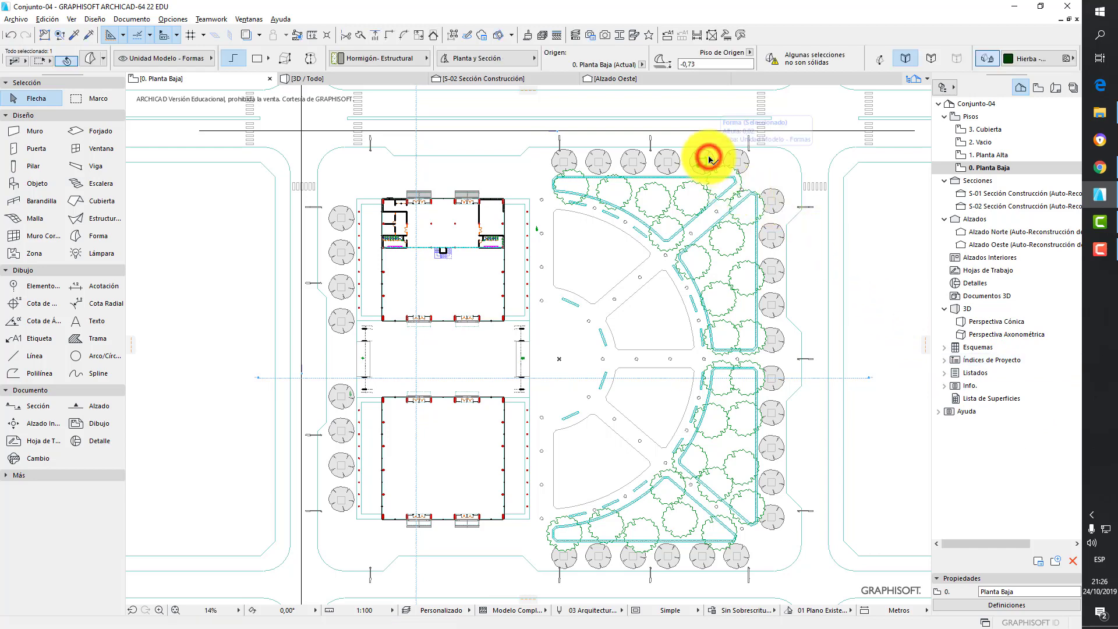
{"action": "left_click", "coordinate": [705, 186]}
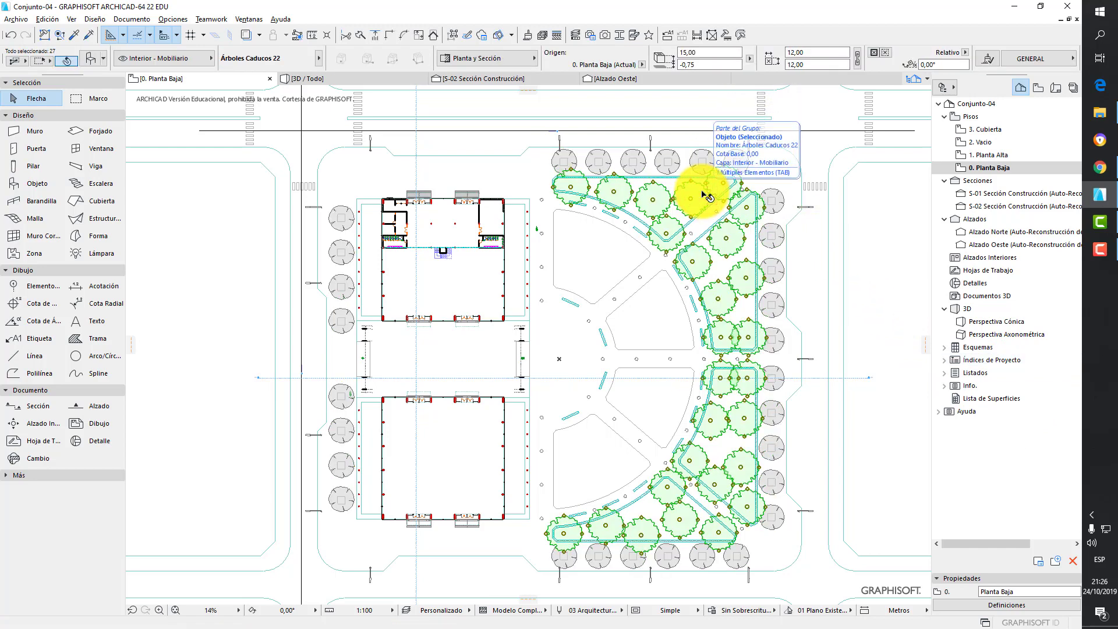
{"action": "left_click", "coordinate": [794, 147]}
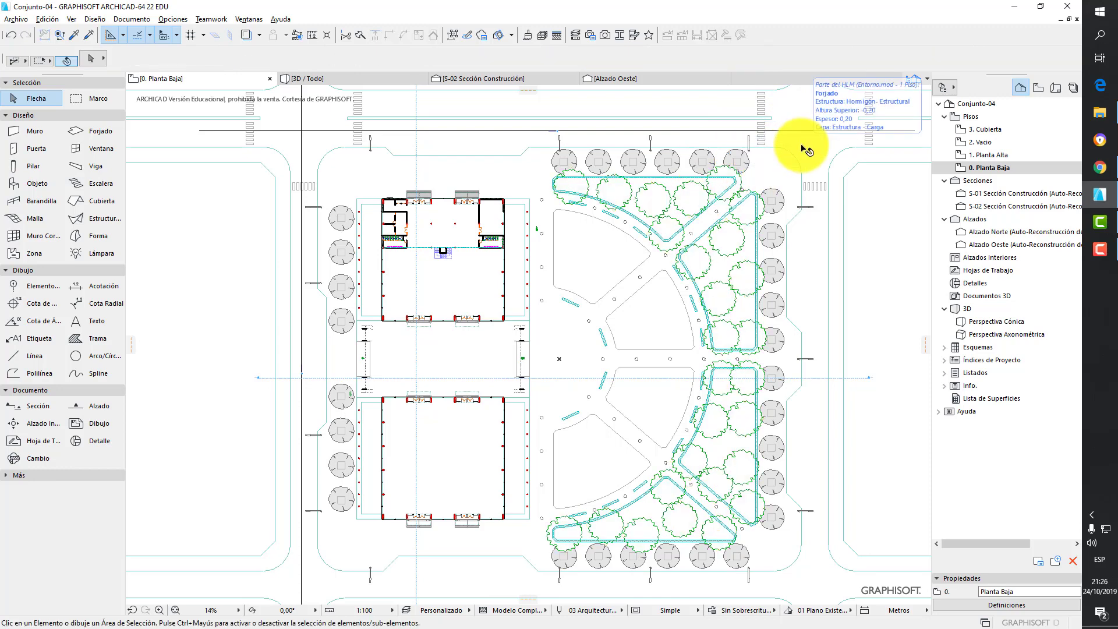
In the 3D view, select all palms and deciduous trees and make them face the camera through their object settings
{"action": "left_click", "coordinate": [373, 81]}
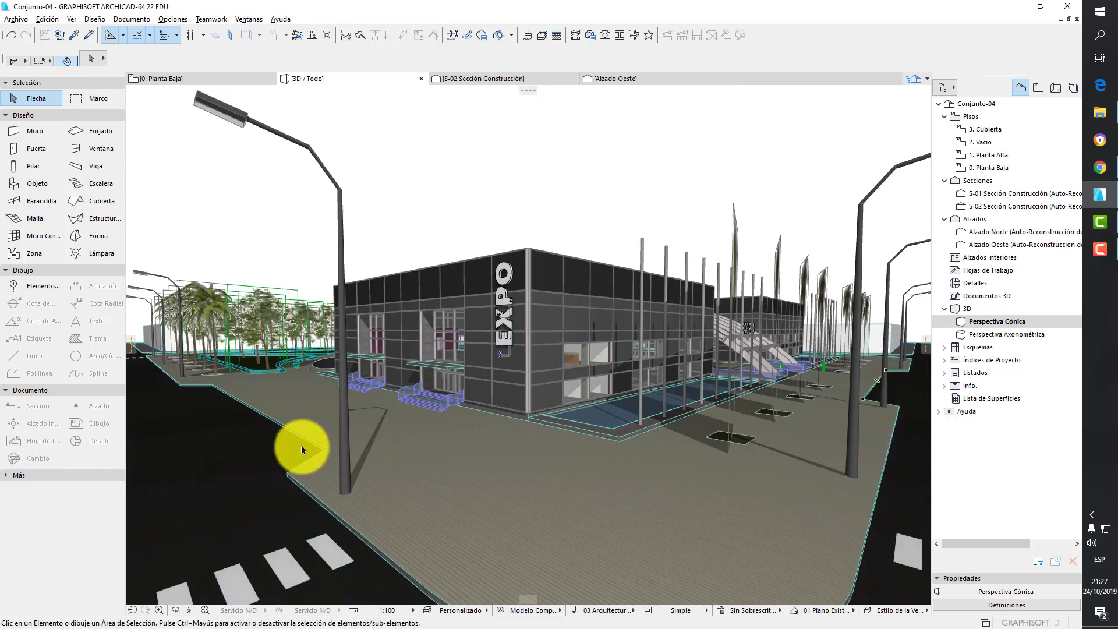
{"action": "left_click", "coordinate": [766, 419]}
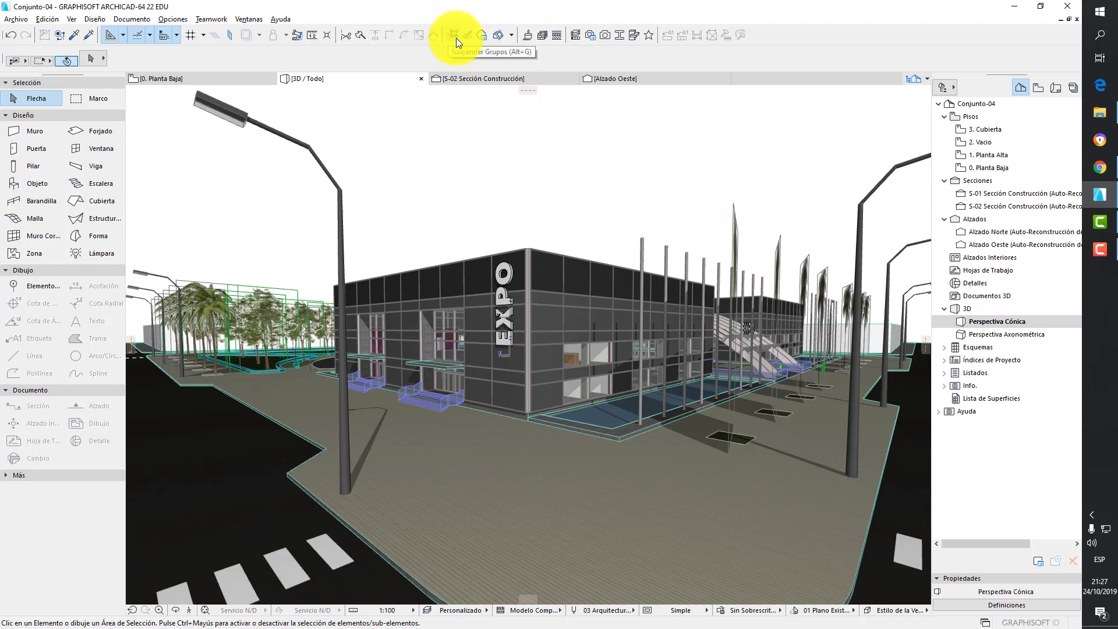
{"action": "left_click", "coordinate": [737, 231]}
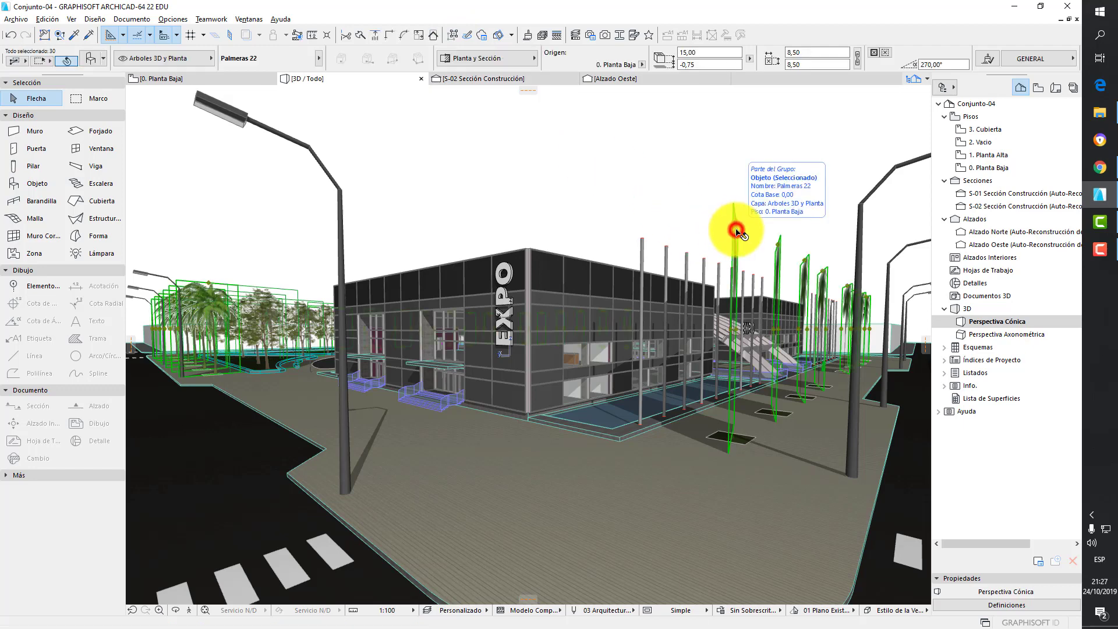
{"action": "left_click", "coordinate": [322, 330], "text": "shift"}
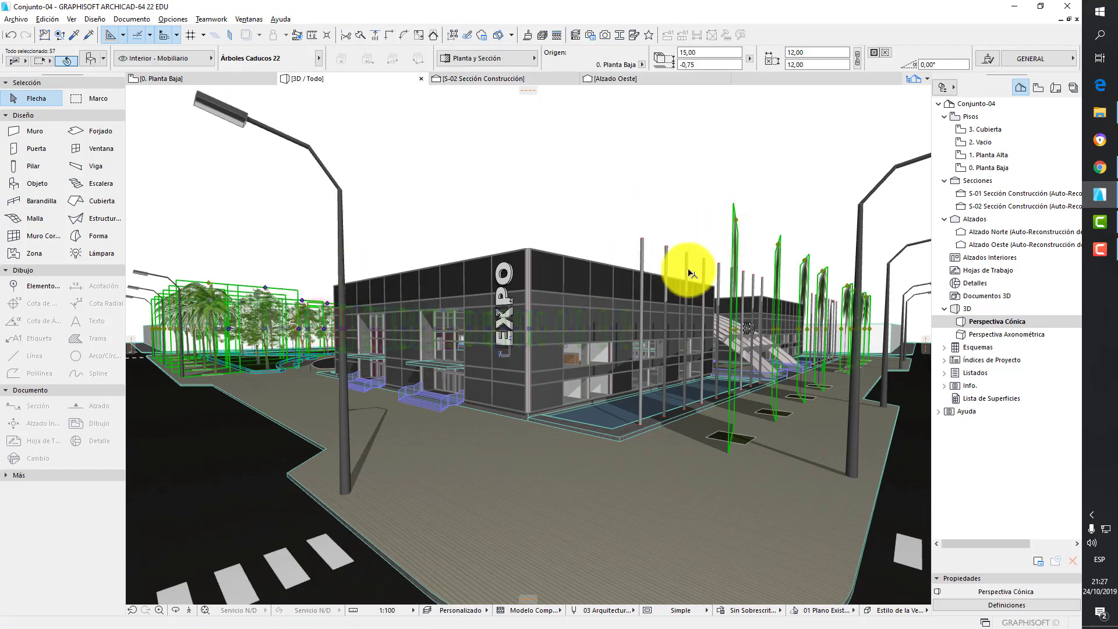
{"action": "left_click", "coordinate": [92, 59]}
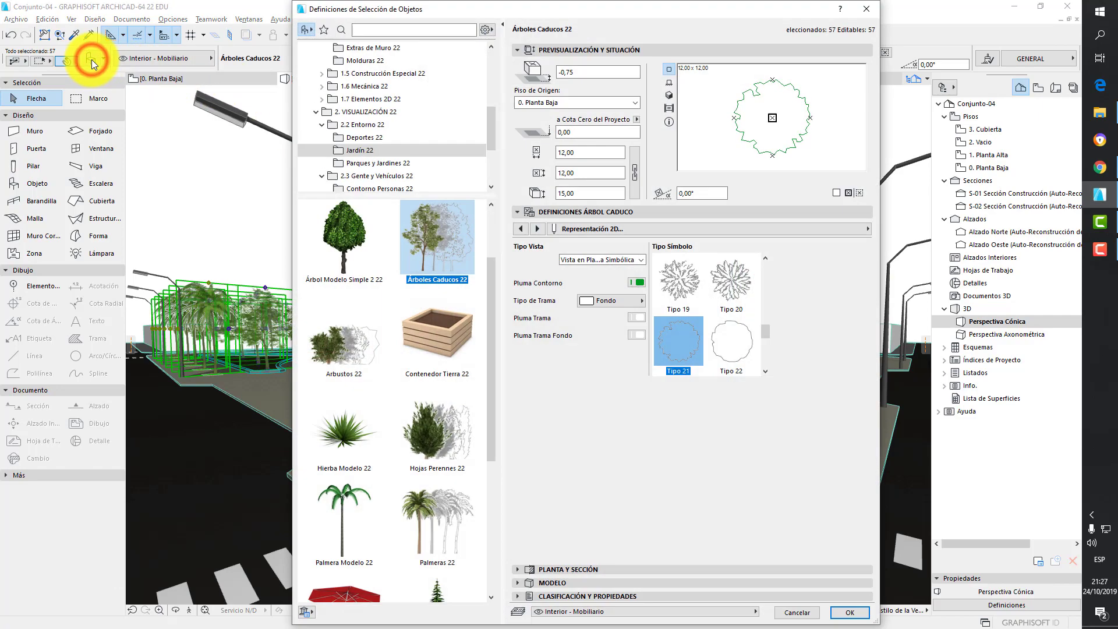
{"action": "left_click", "coordinate": [850, 612]}
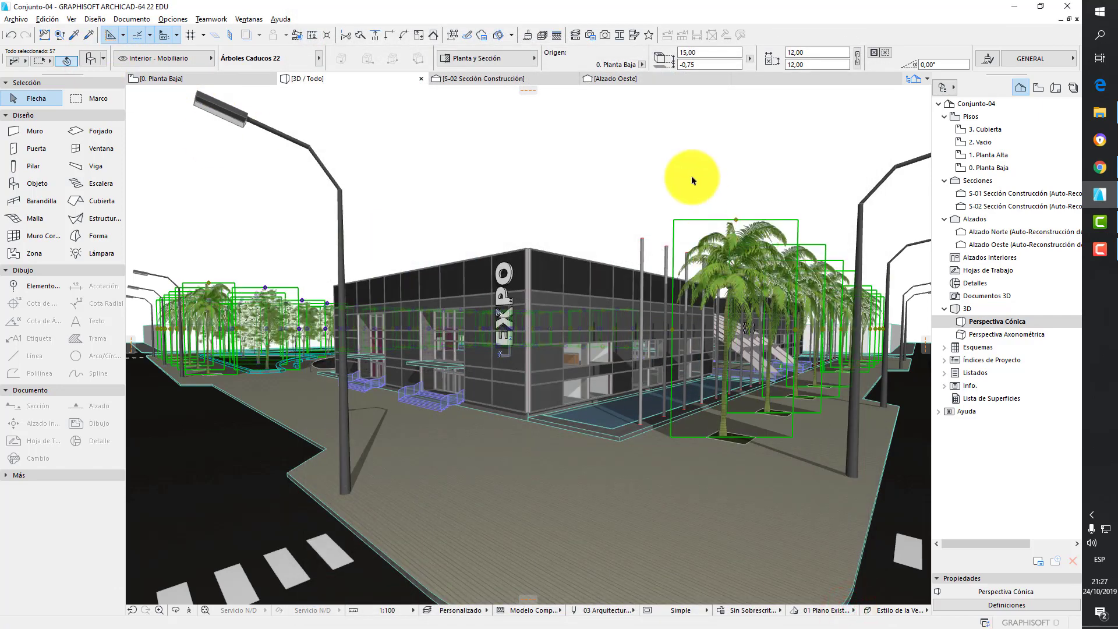
{"action": "key", "text": "Escape"}
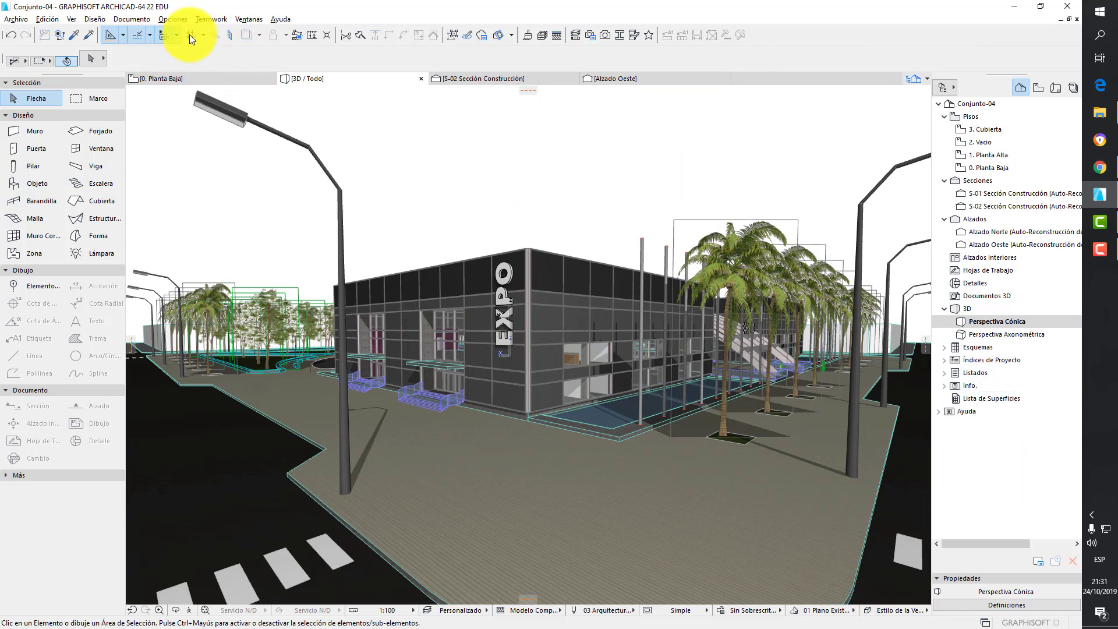
Open the photo rendering settings and set the image size to 800 x 600 pixels
{"action": "left_click", "coordinate": [142, 21]}
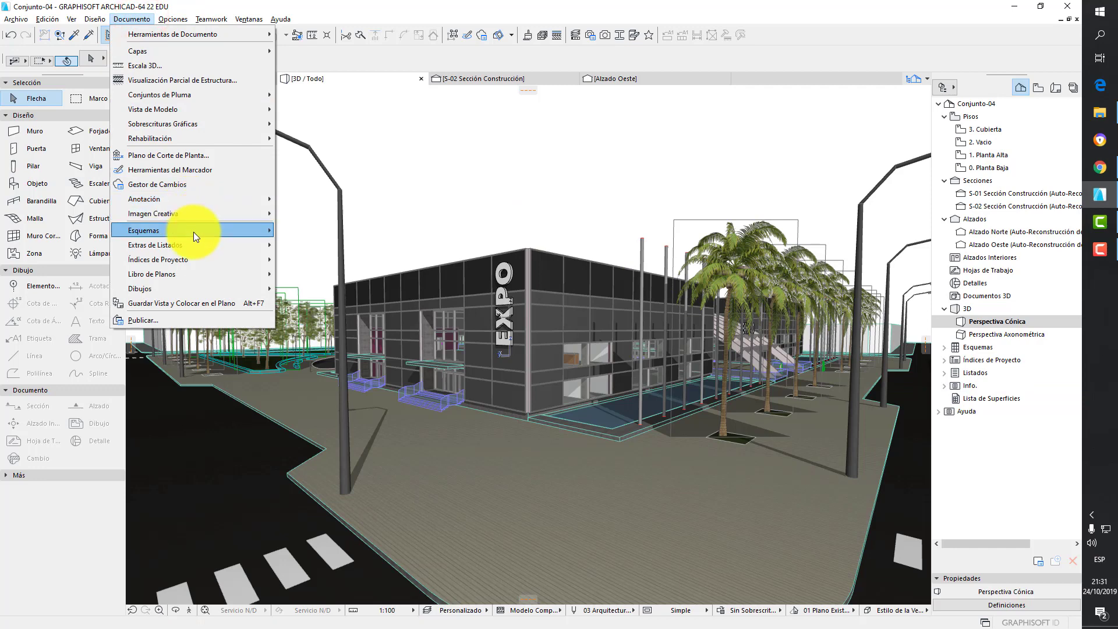
{"action": "mouse_move", "coordinate": [194, 217]}
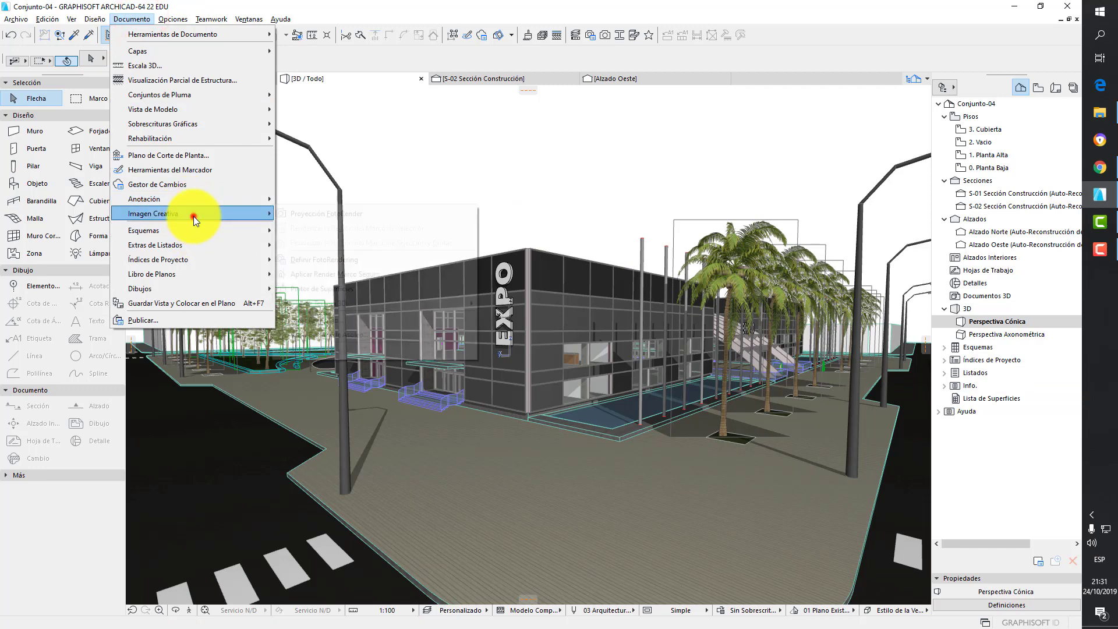
{"action": "left_click", "coordinate": [340, 259]}
{"action": "left_click_drag", "start_coordinate": [750, 51], "coordinate": [742, 30]}
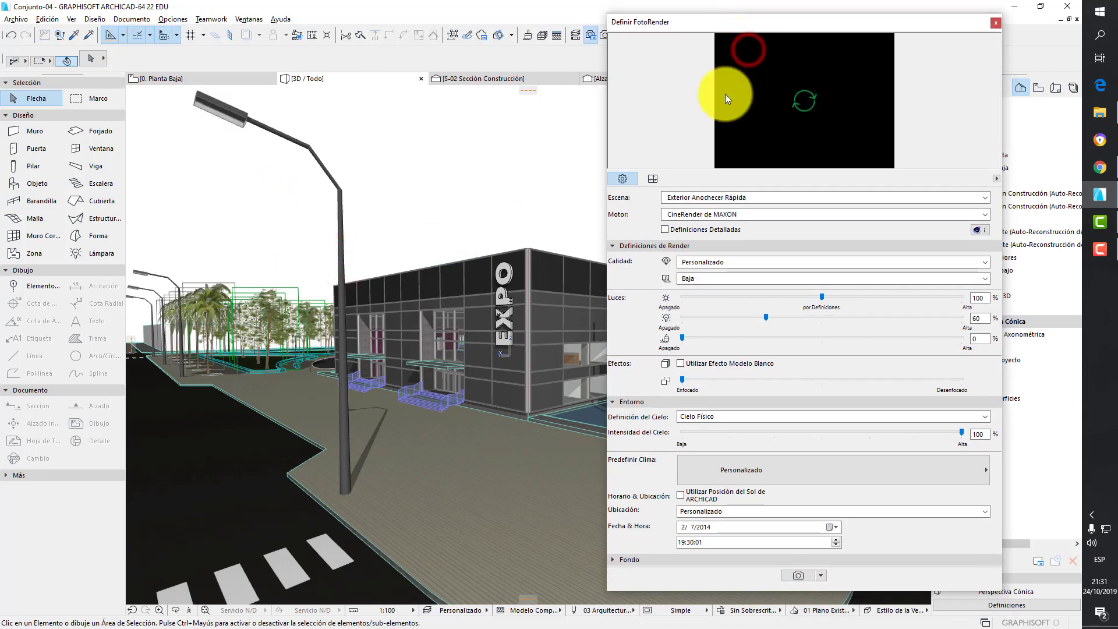
{"action": "left_click", "coordinate": [652, 178]}
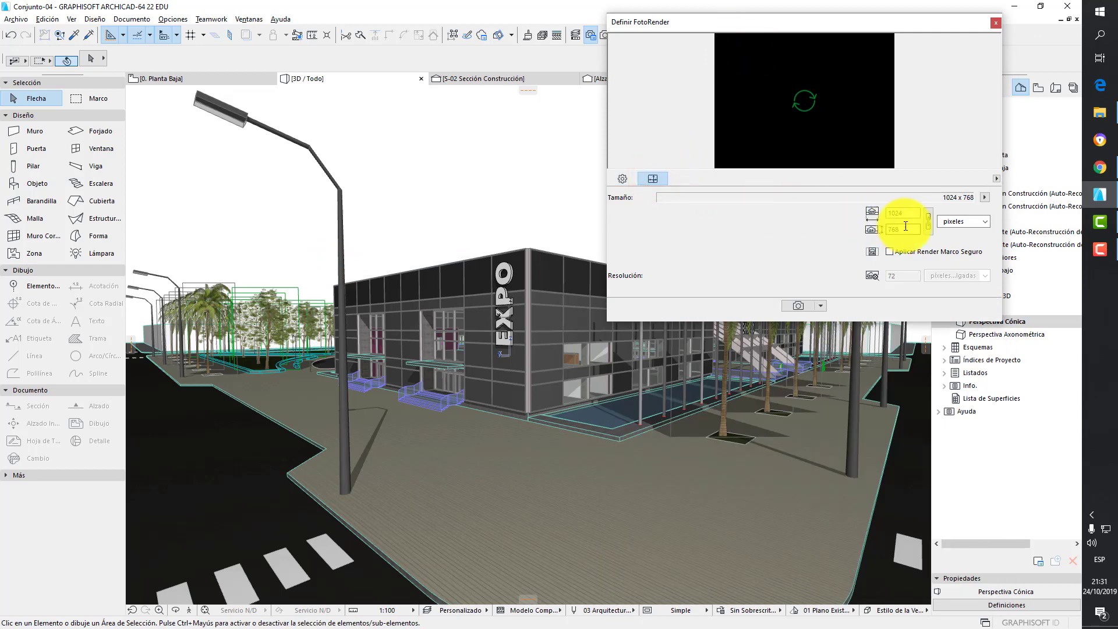
{"action": "left_click", "coordinate": [983, 196]}
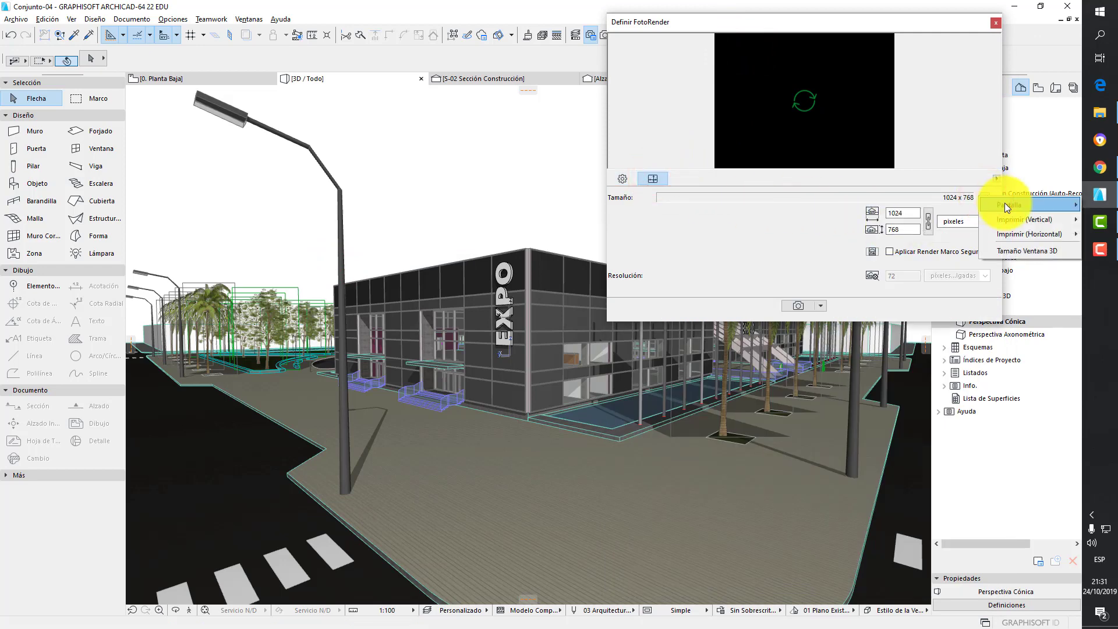
{"action": "mouse_move", "coordinate": [1004, 203]}
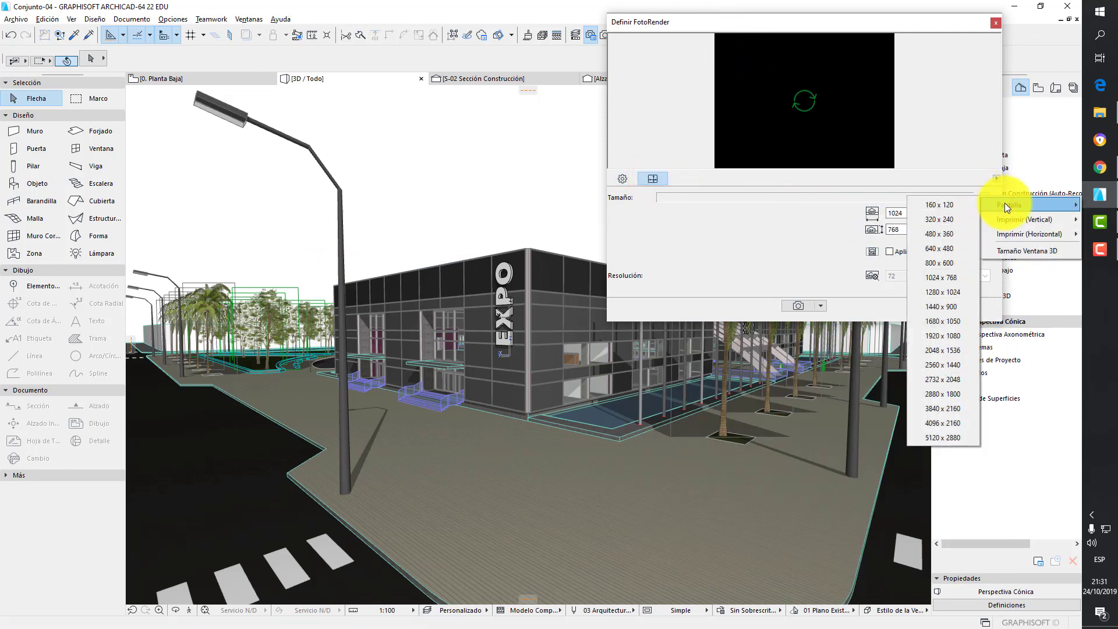
{"action": "left_click", "coordinate": [951, 263]}
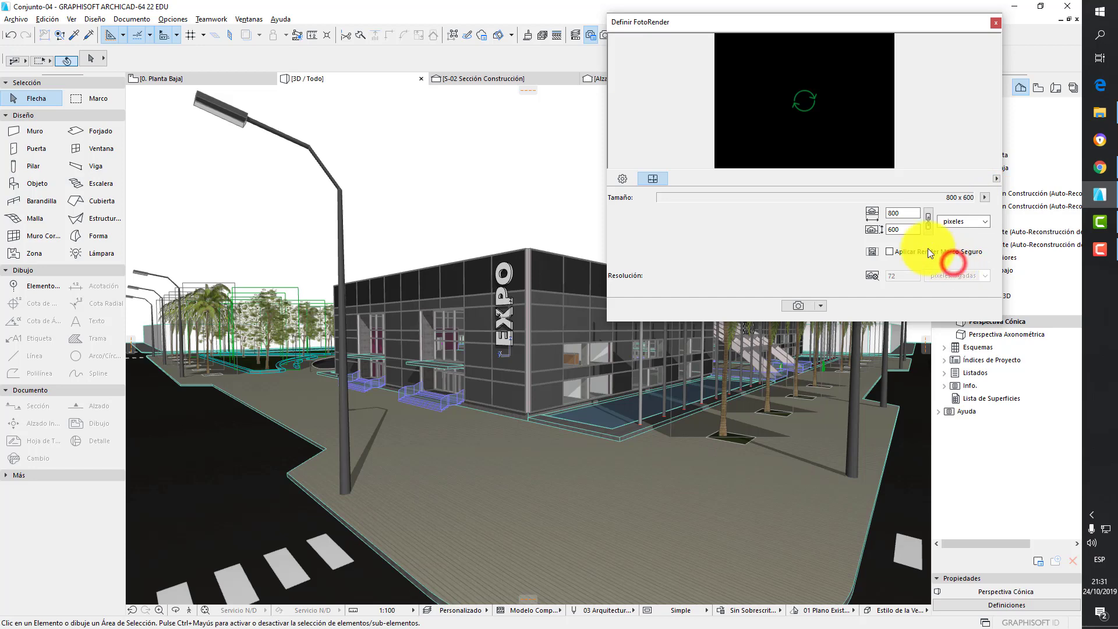
Apply the scene Exterior Diurna Rápida (Físico), refresh the preview and render the perspective
{"action": "left_click", "coordinate": [621, 175]}
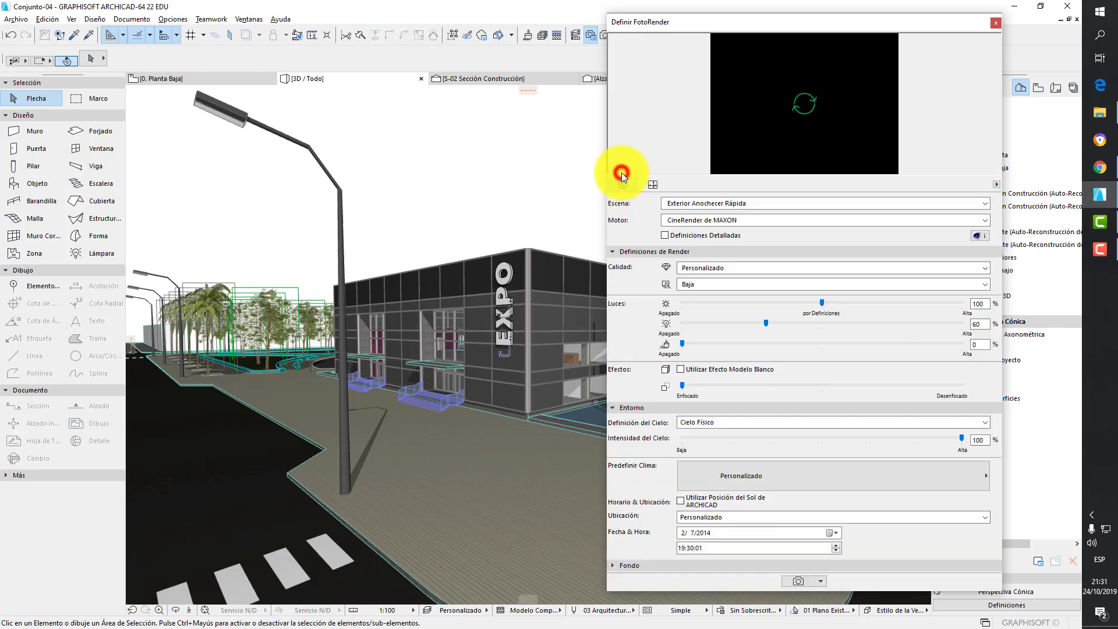
{"action": "left_click", "coordinate": [703, 203]}
{"action": "left_click", "coordinate": [699, 368]}
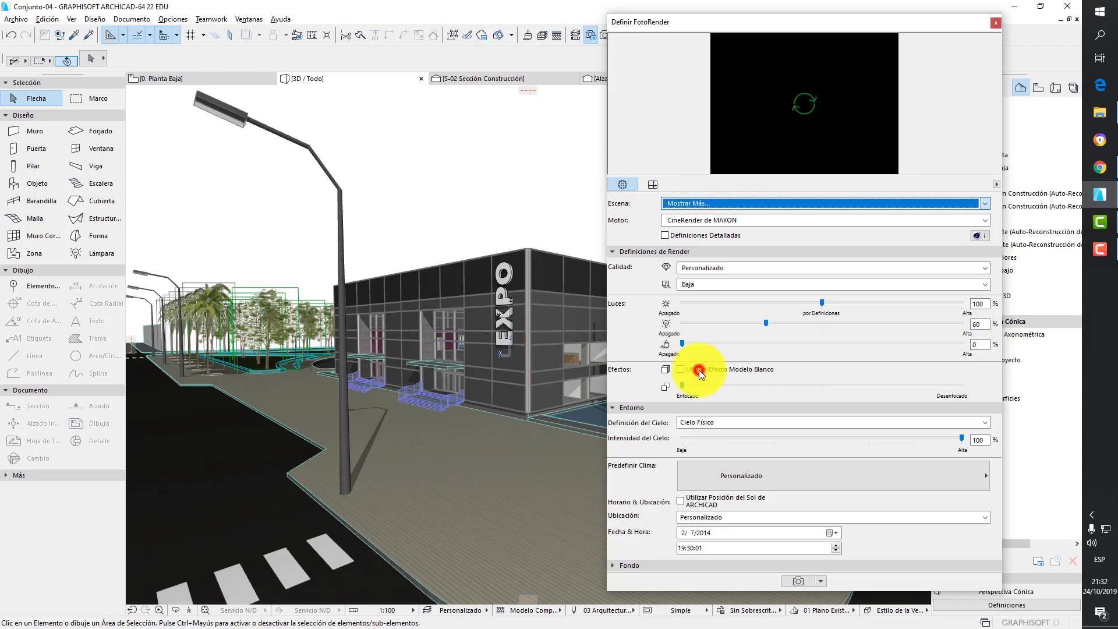
{"action": "scroll", "coordinate": [564, 238], "scroll_direction": "up", "scroll_amount": 4}
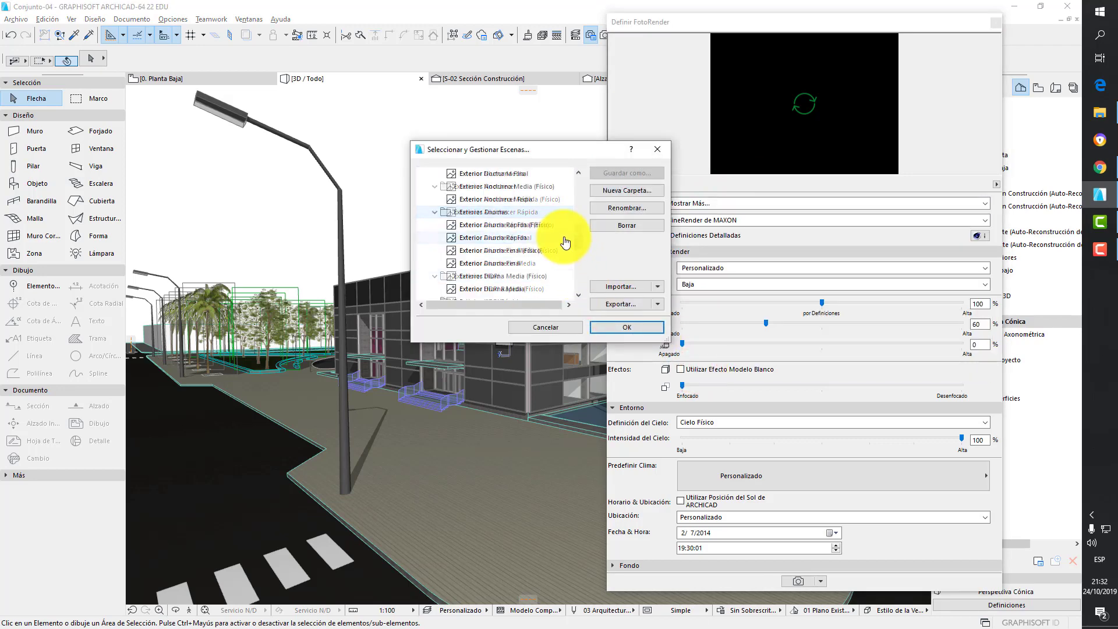
{"action": "left_click", "coordinate": [523, 228]}
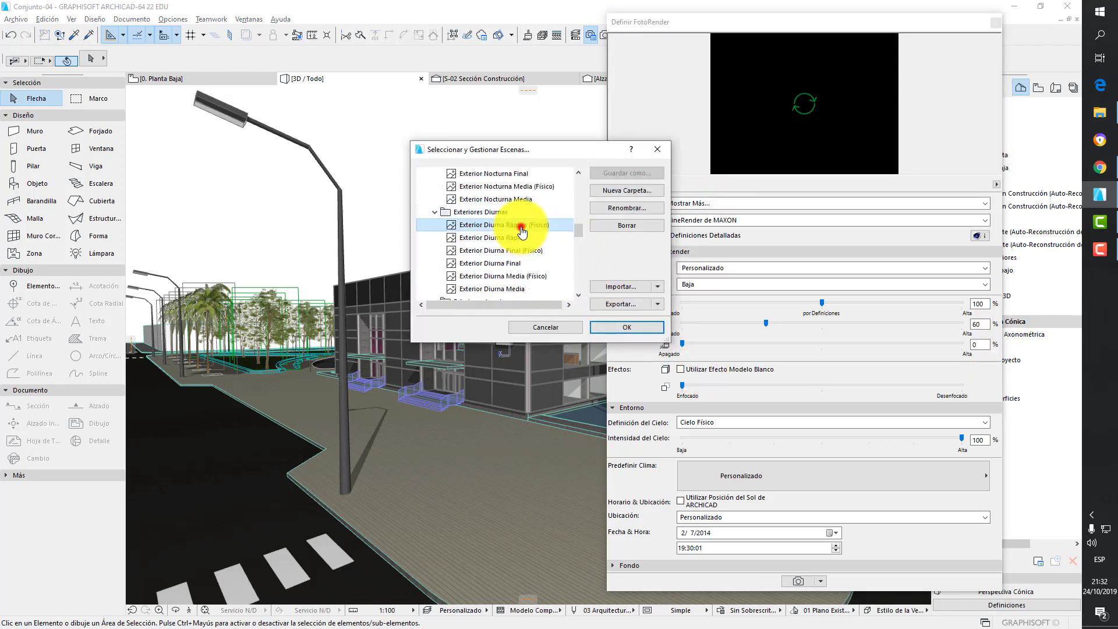
{"action": "left_click", "coordinate": [616, 328]}
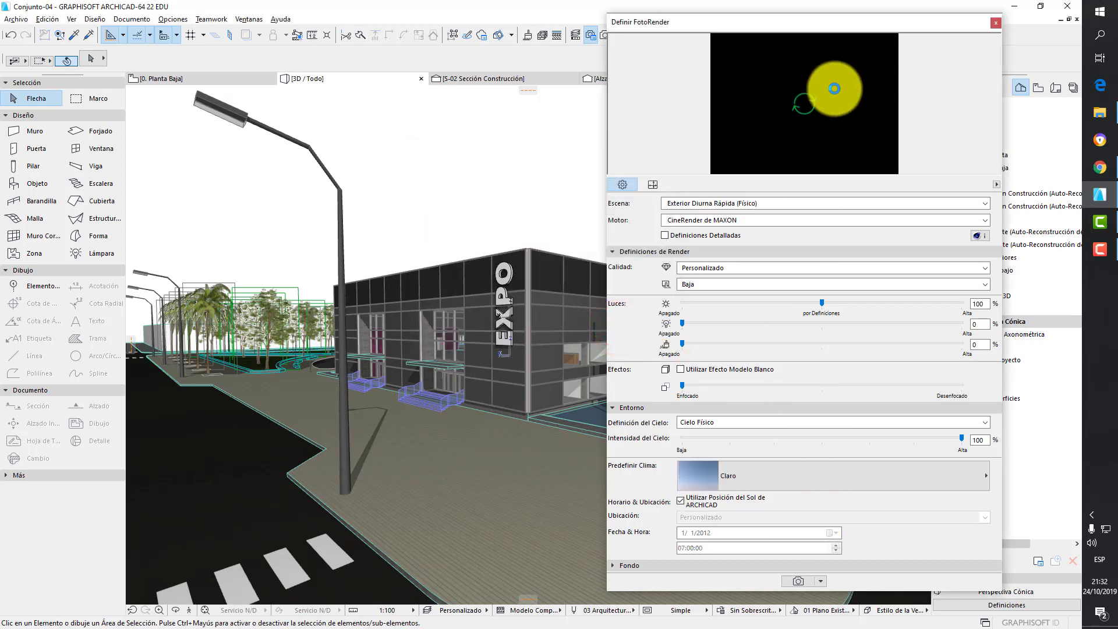
{"action": "left_click", "coordinate": [833, 88]}
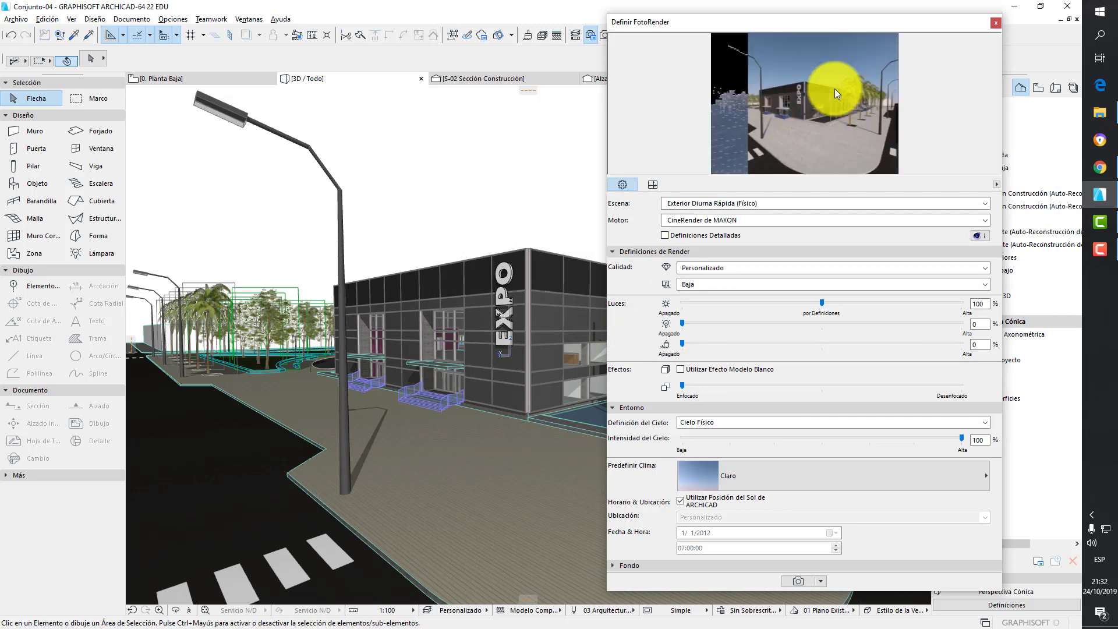
{"action": "left_click", "coordinate": [798, 580]}
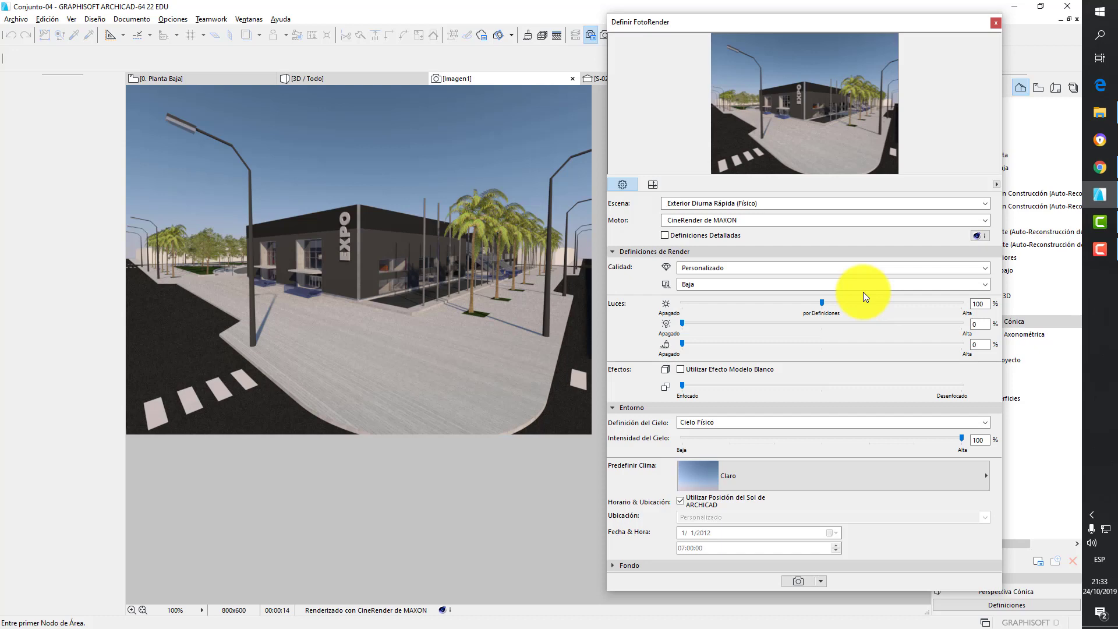
Render the perspective again with the dusk scene Exterior Anochecer Rápida (Físico), refreshing the preview first
{"action": "left_click", "coordinate": [740, 204]}
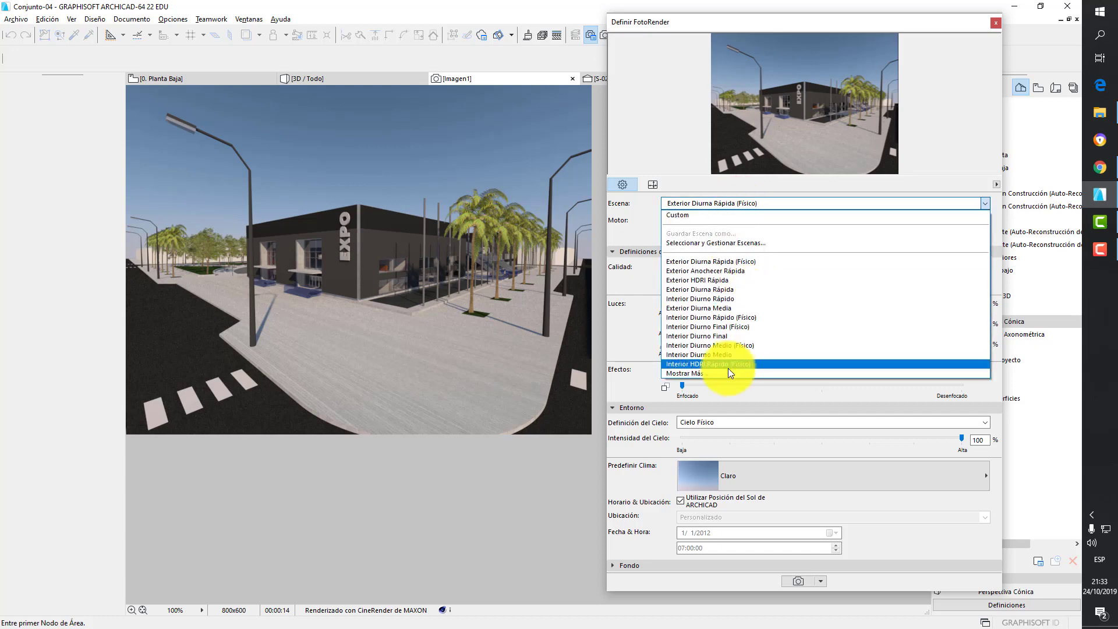
{"action": "left_click", "coordinate": [723, 371]}
{"action": "scroll", "coordinate": [461, 211], "scroll_direction": "down", "scroll_amount": 3}
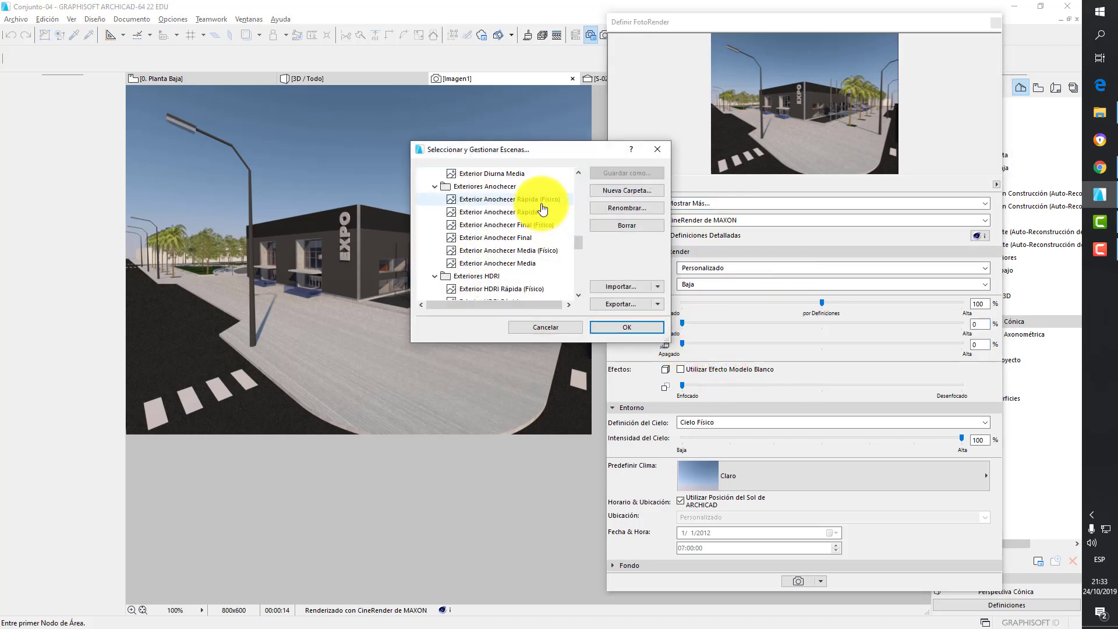
{"action": "left_click", "coordinate": [541, 205]}
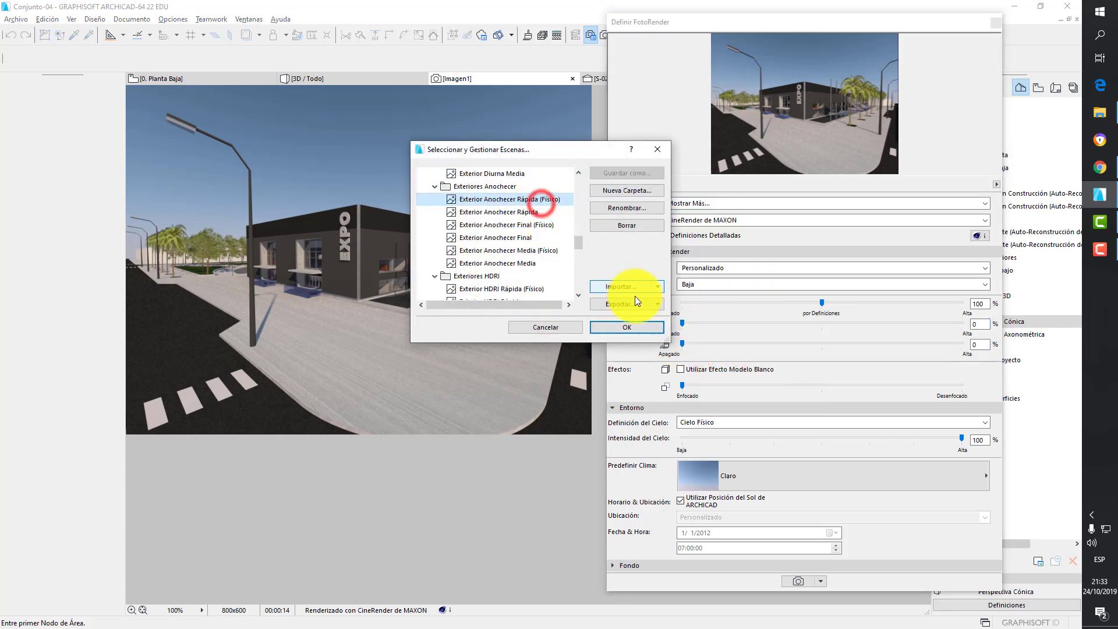
{"action": "left_click", "coordinate": [634, 326]}
{"action": "left_click", "coordinate": [826, 117]}
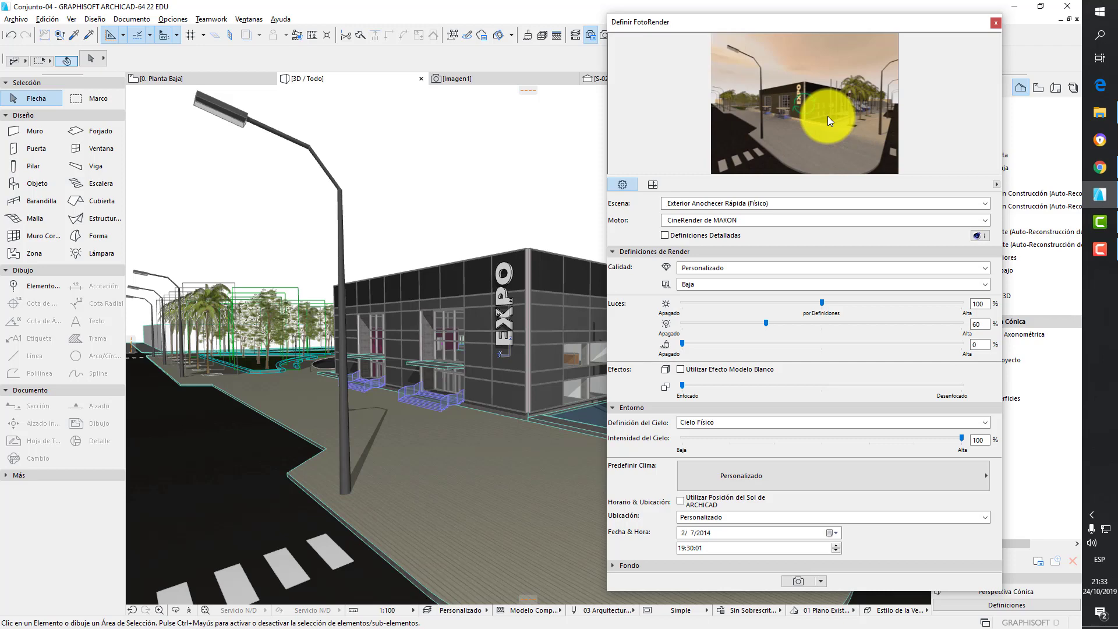
{"action": "left_click", "coordinate": [798, 580]}
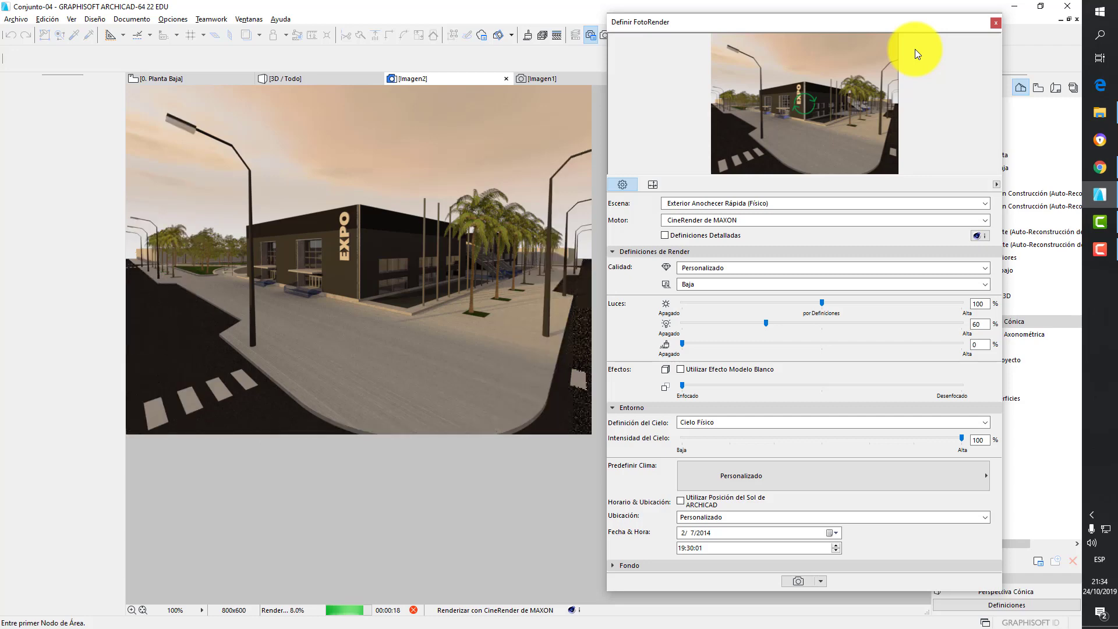
Save the dusk render as the TIFF image Conjunto-04 - Imagen2 in the TD2 folder and close the image
{"action": "left_click", "coordinate": [995, 24]}
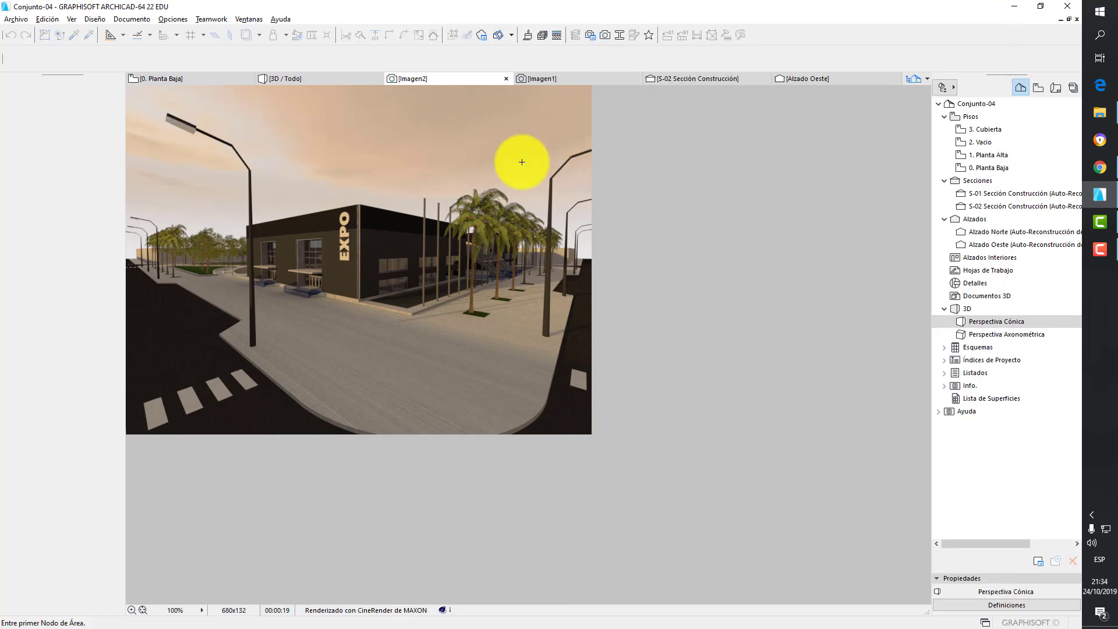
{"action": "right_click", "coordinate": [514, 155]}
{"action": "left_click", "coordinate": [572, 195]}
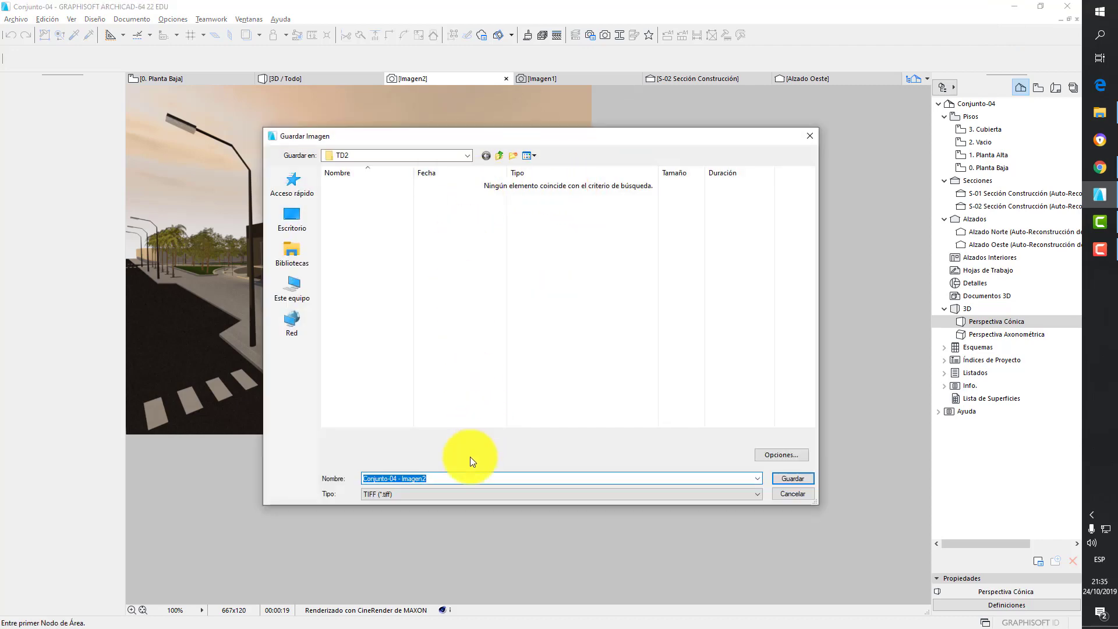
{"action": "left_click", "coordinate": [780, 478]}
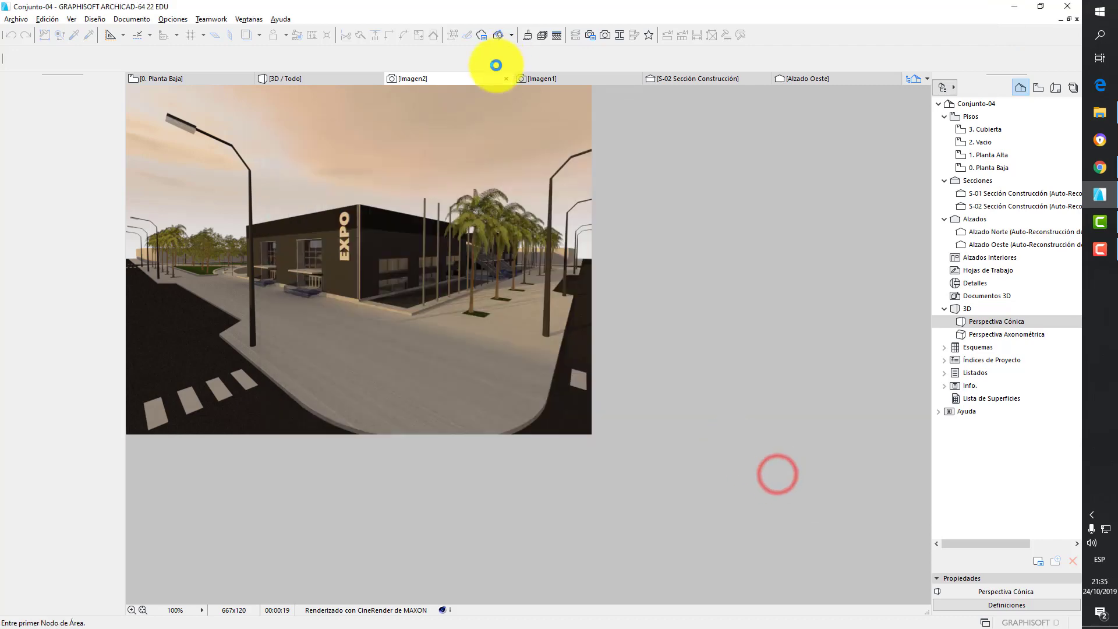
{"action": "left_click", "coordinate": [506, 78]}
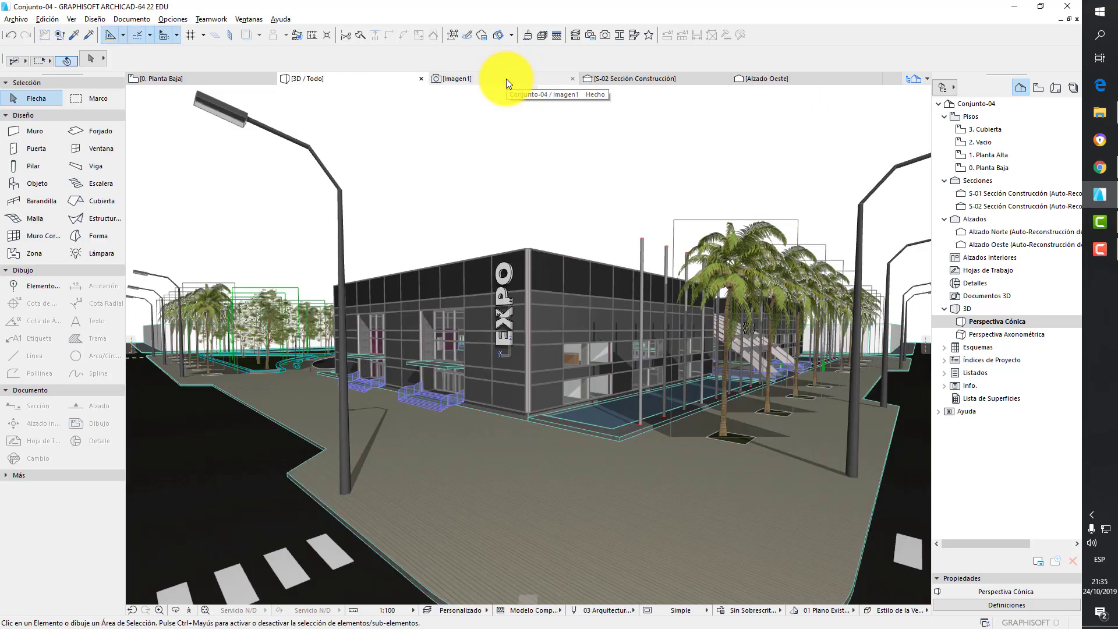
Save the day render as the TIFF image Conjunto-04 - Imagen1 in the TD2 folder and close the image
{"action": "left_click", "coordinate": [506, 79]}
{"action": "right_click", "coordinate": [481, 161]}
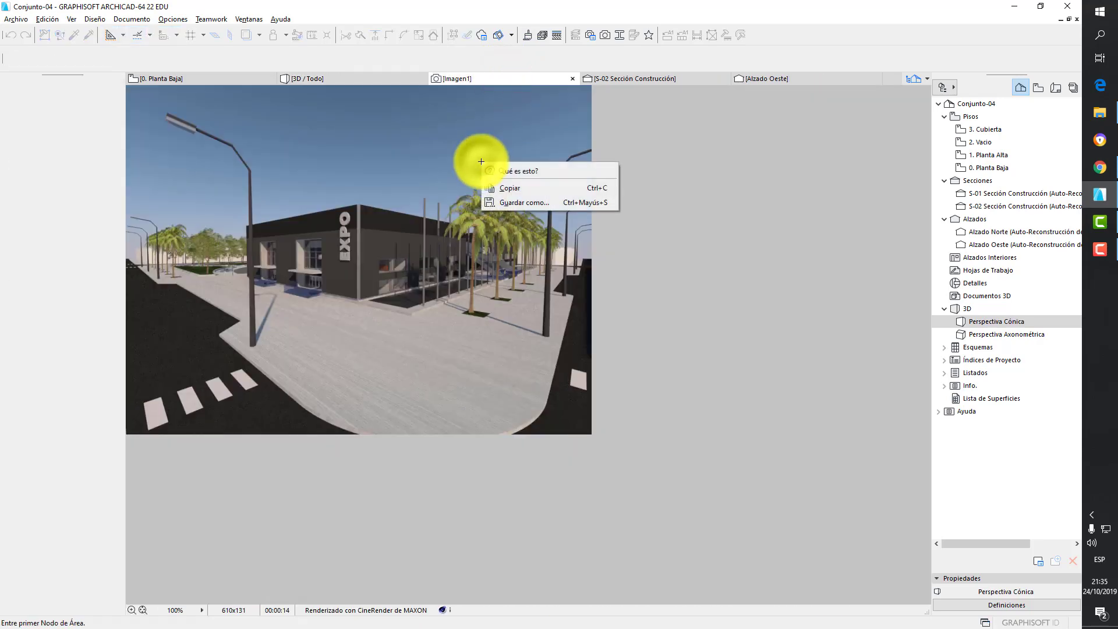
{"action": "left_click", "coordinate": [532, 200]}
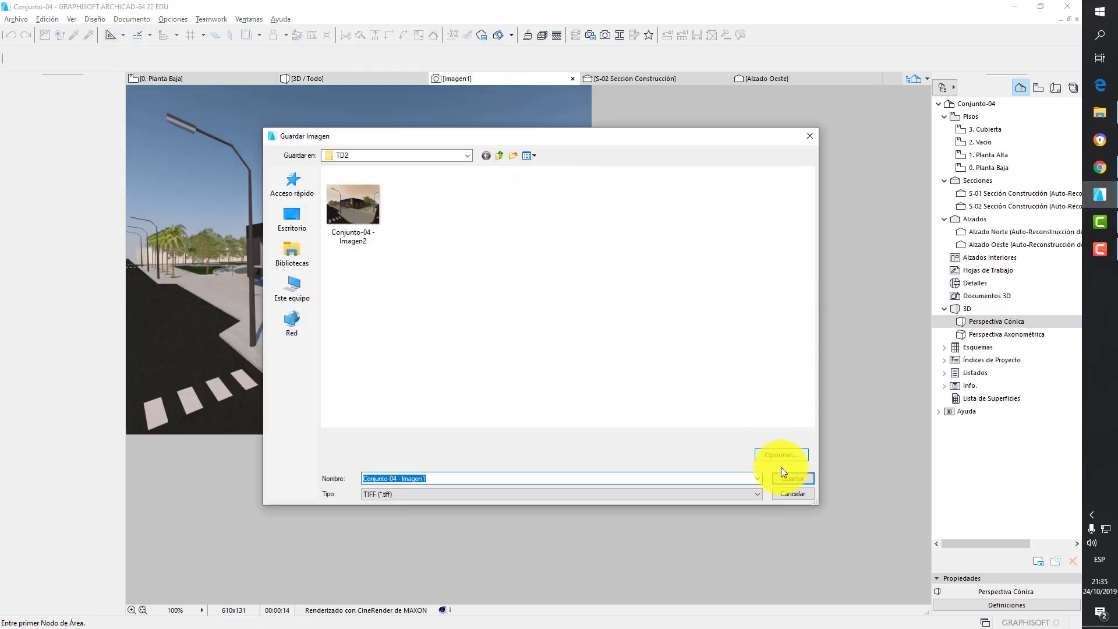
{"action": "left_click", "coordinate": [792, 478]}
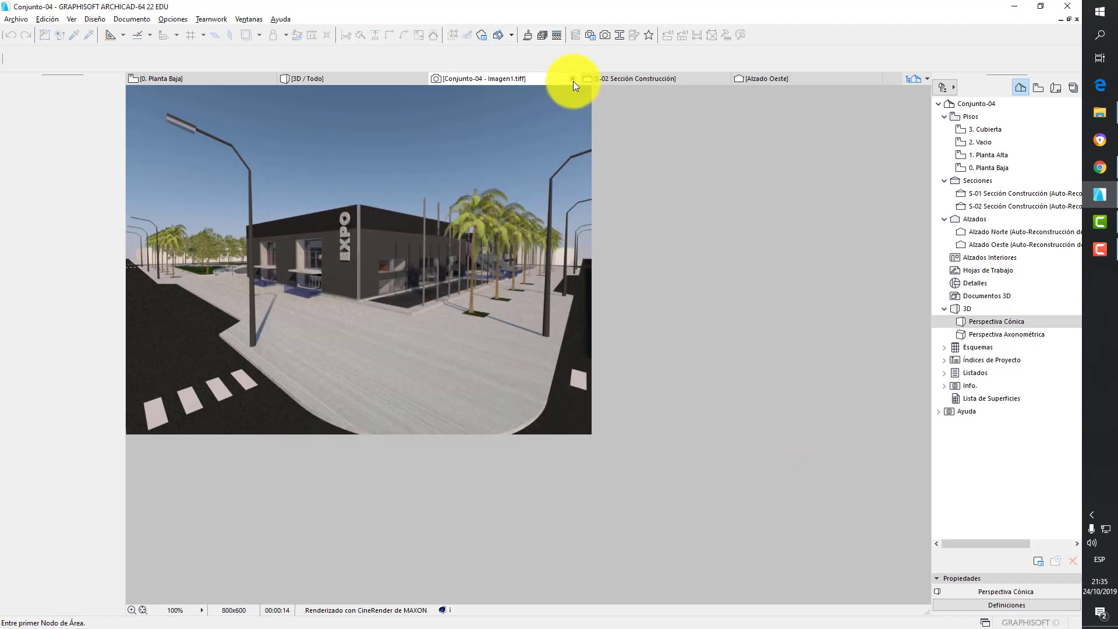
{"action": "left_click", "coordinate": [573, 79]}
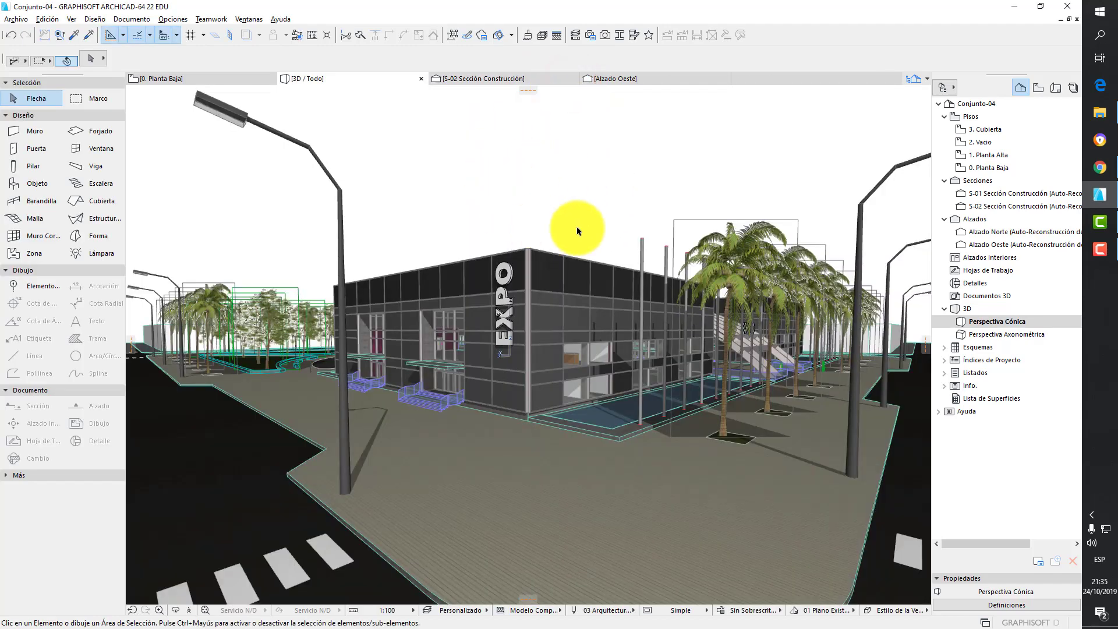
Return to the Planta Baja floor plan and save the project under the new name Conjunto-05 in the TD2 folder
{"action": "left_click", "coordinate": [204, 77]}
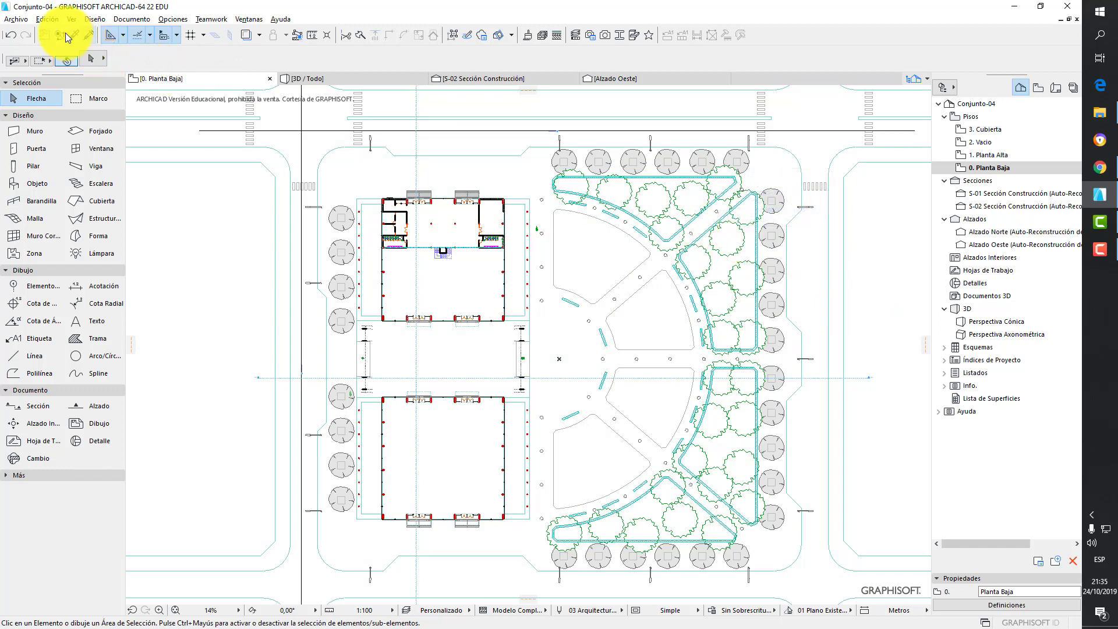
{"action": "left_click", "coordinate": [16, 18]}
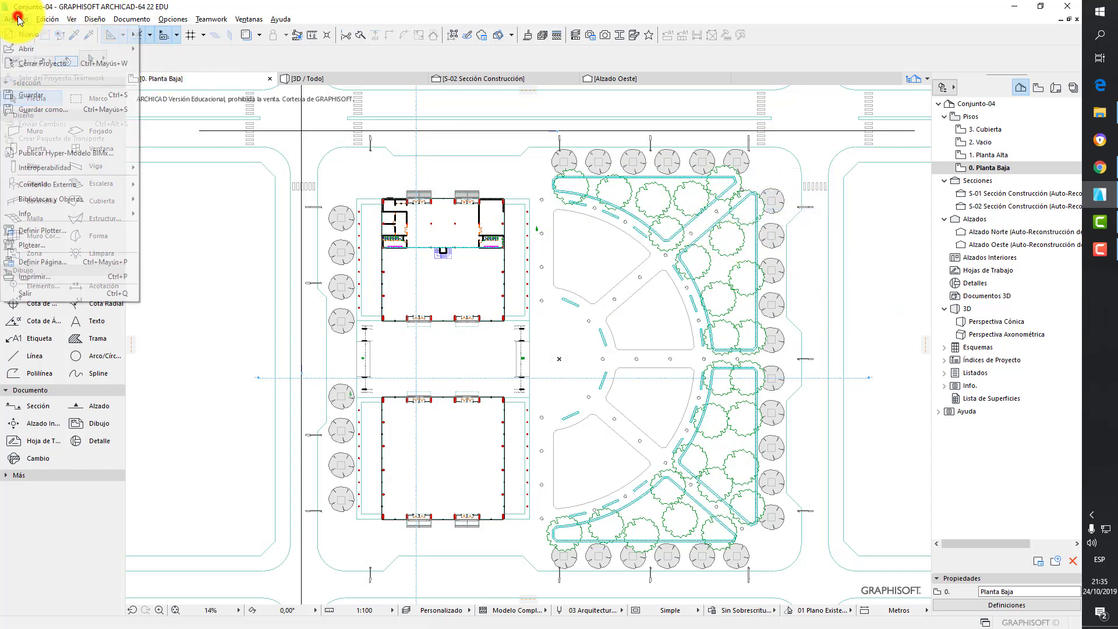
{"action": "left_click", "coordinate": [67, 109]}
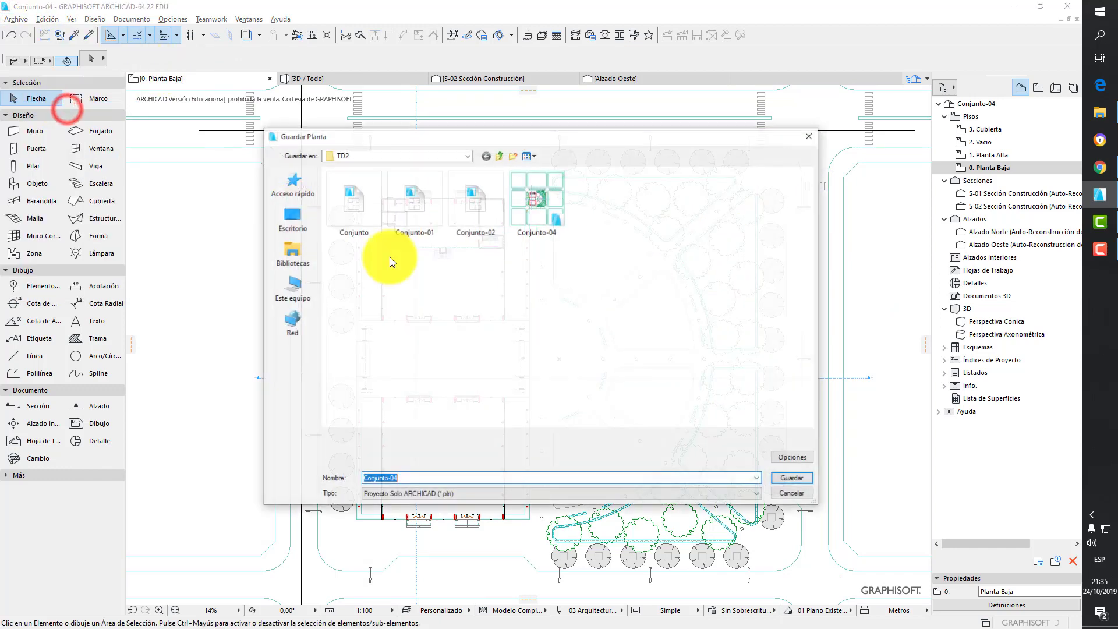
{"action": "left_click", "coordinate": [410, 478]}
{"action": "key", "text": "BackSpace"}
{"action": "type", "text": "5"}
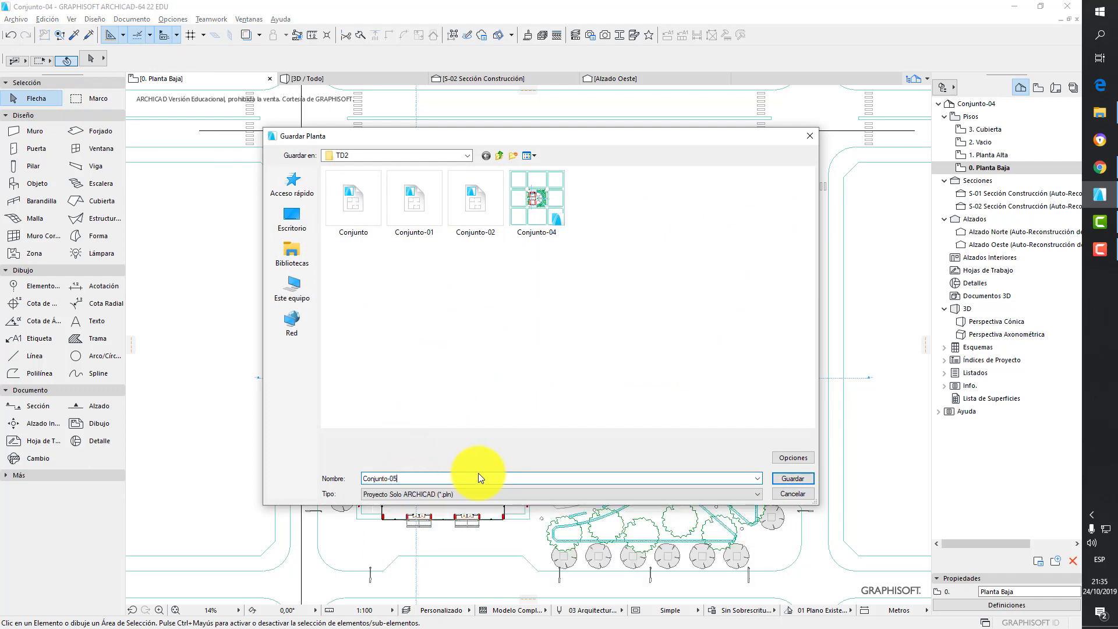
{"action": "key", "text": "Return"}
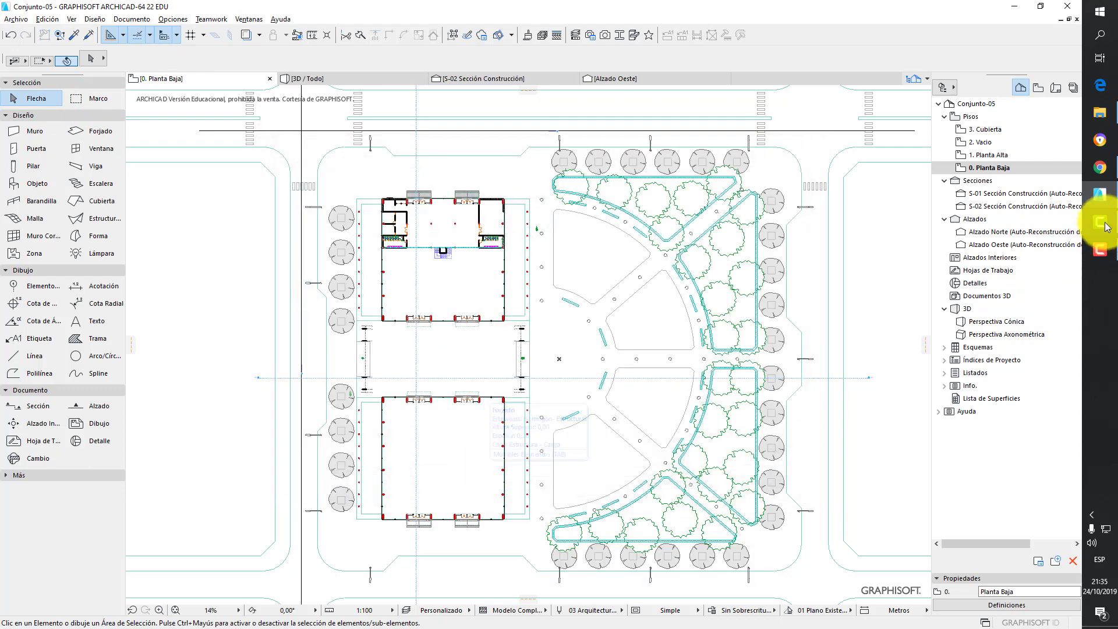
Switch to File Explorer, compare the file sizes of Conjunto-05 and Conjunto-04 in the TD2 folder, and close the window
{"action": "left_click", "coordinate": [1099, 114]}
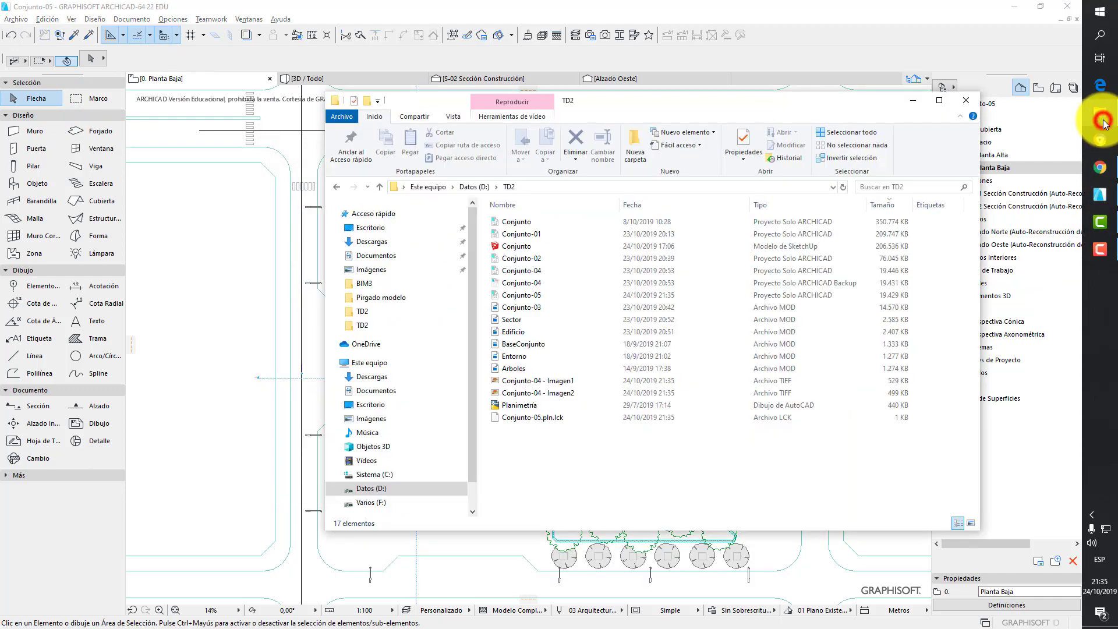
{"action": "left_click", "coordinate": [892, 205]}
{"action": "left_click", "coordinate": [892, 205]}
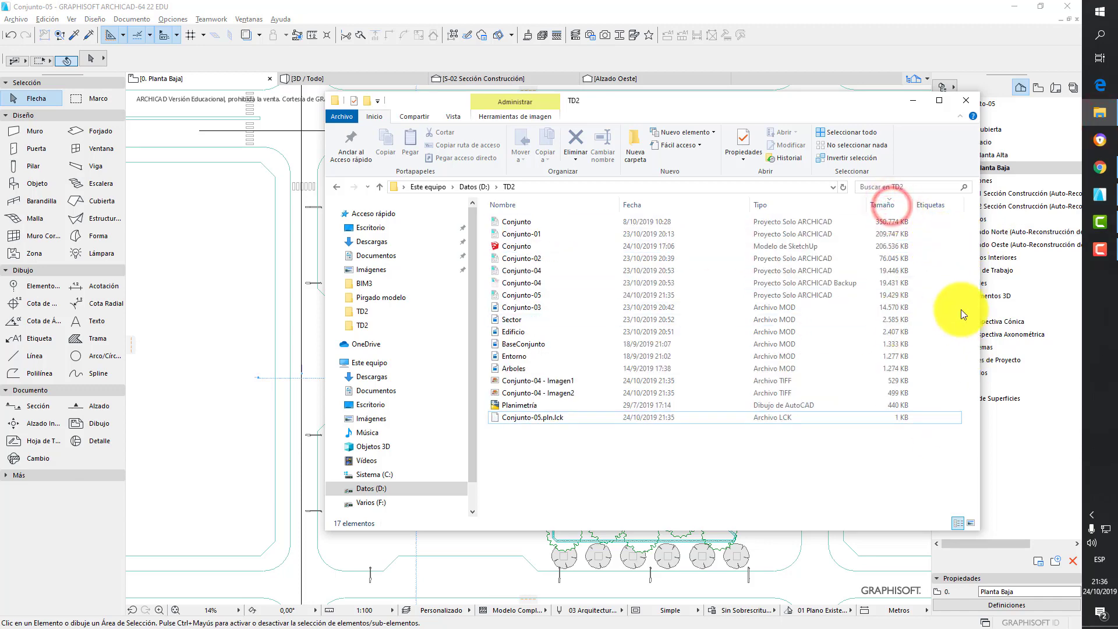
{"action": "left_click", "coordinate": [896, 294]}
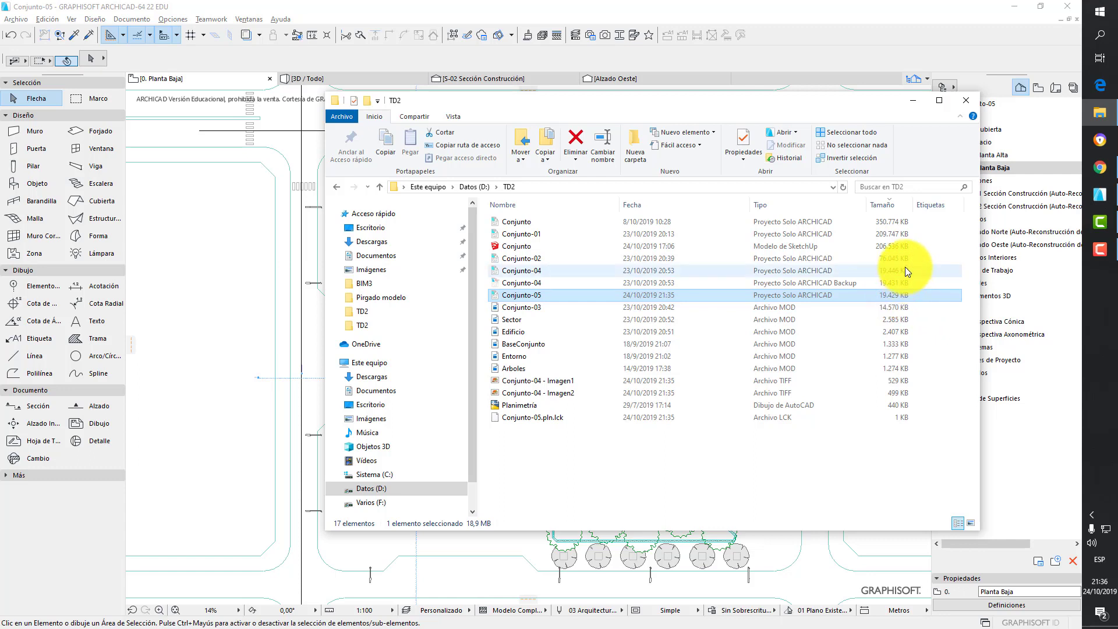
{"action": "left_click", "coordinate": [905, 269]}
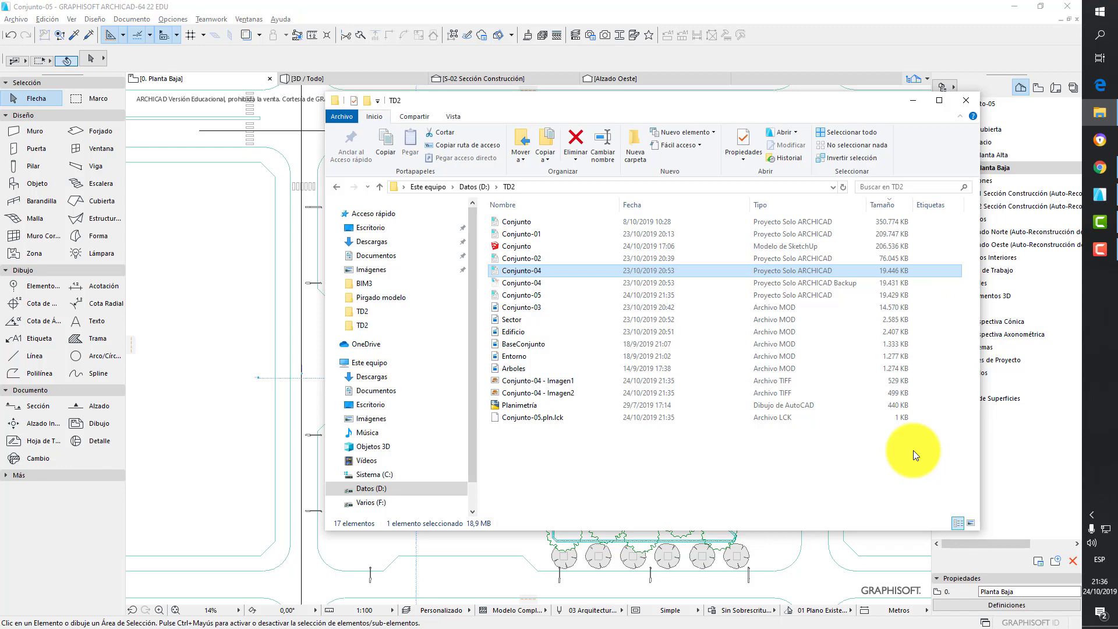
{"action": "key", "text": "alt+F4"}
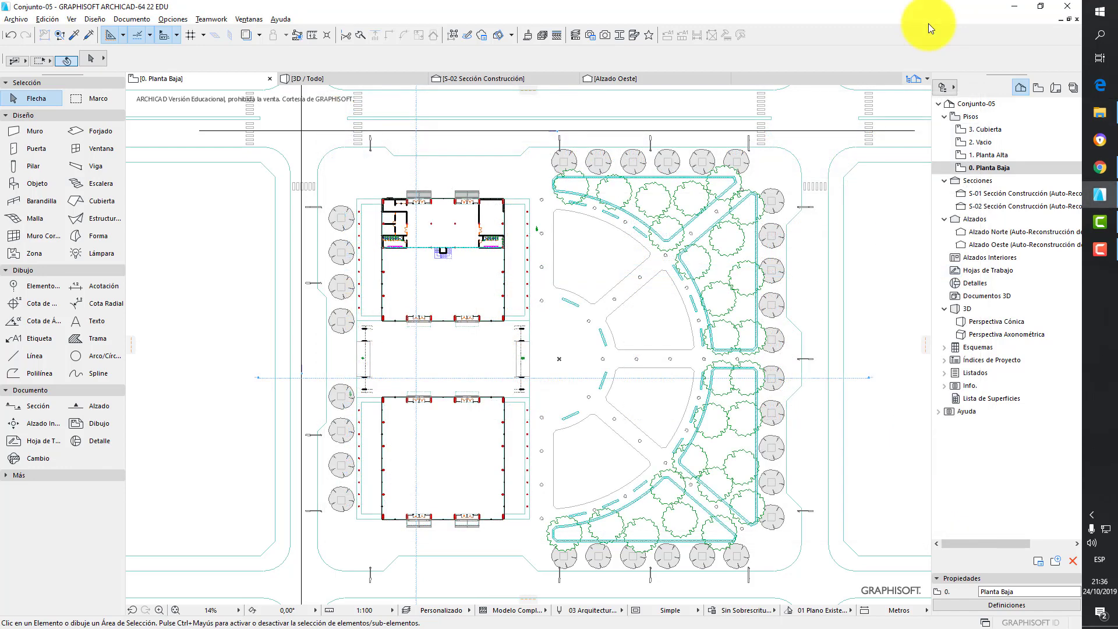